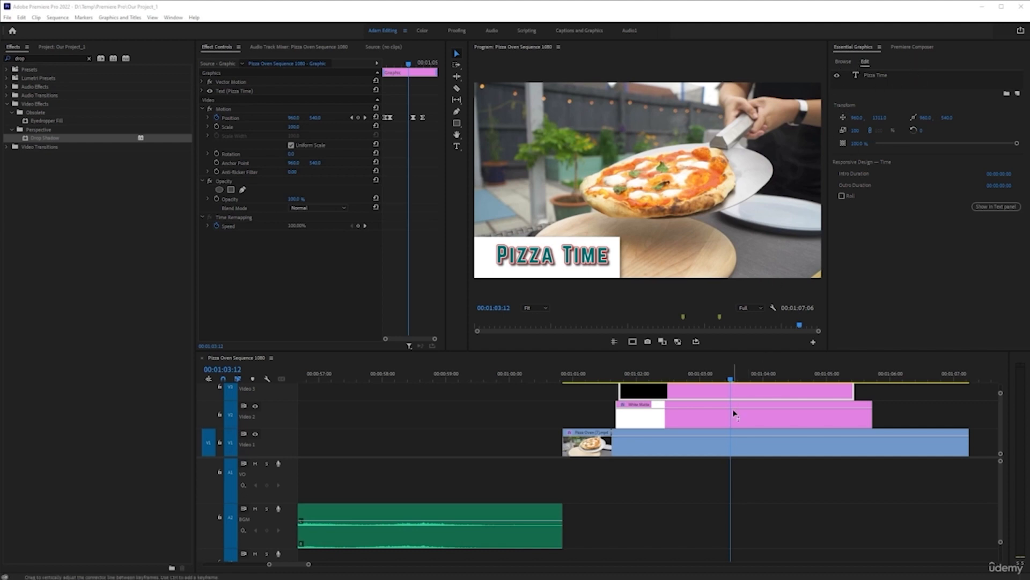
Browse the available motion graphics templates and pick out Basic Lower Third
{"action": "left_click", "coordinate": [841, 63]}
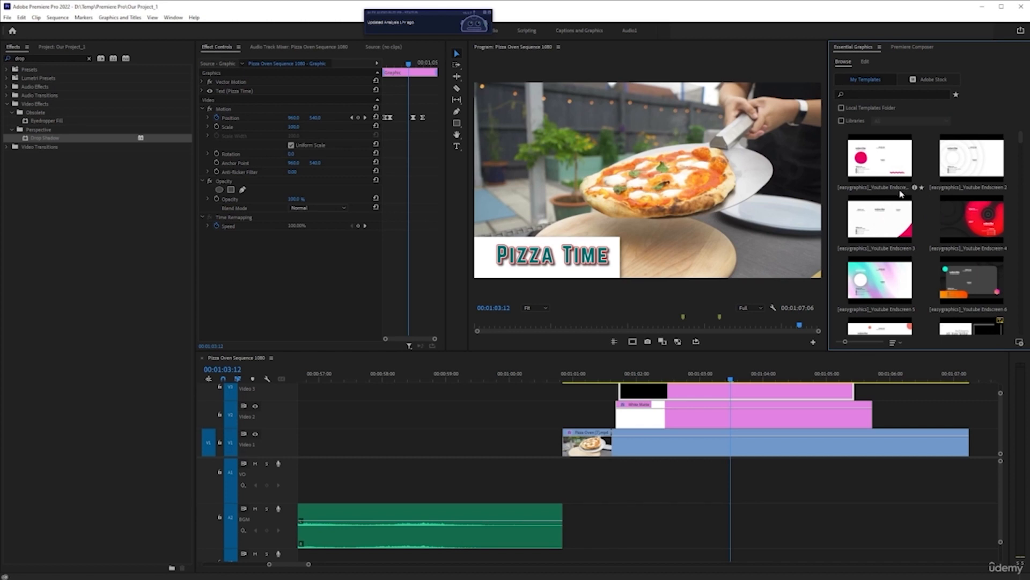
{"action": "scroll", "coordinate": [900, 194], "scroll_direction": "down", "scroll_amount": 3}
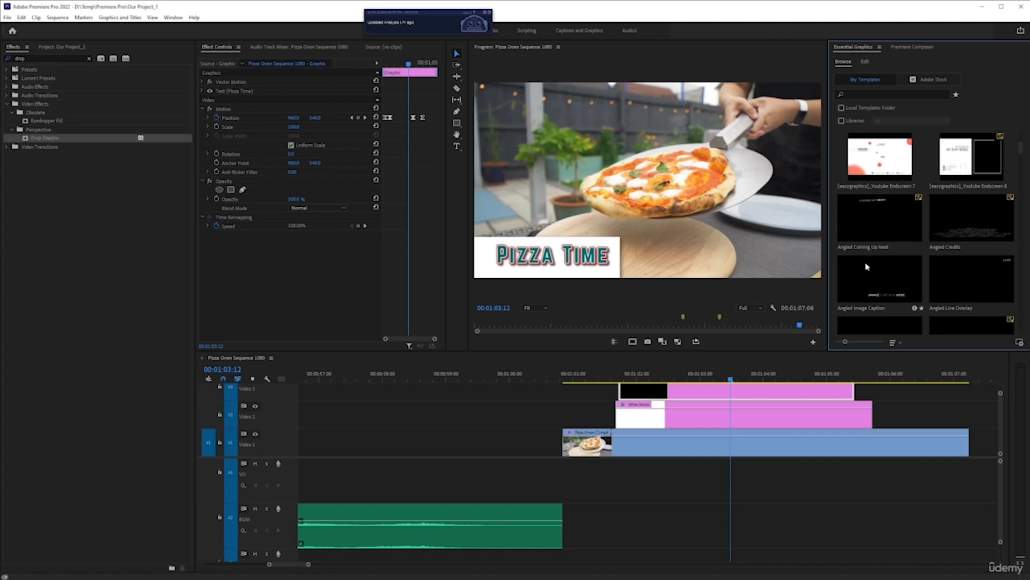
{"action": "scroll", "coordinate": [869, 260], "scroll_direction": "down", "scroll_amount": 1}
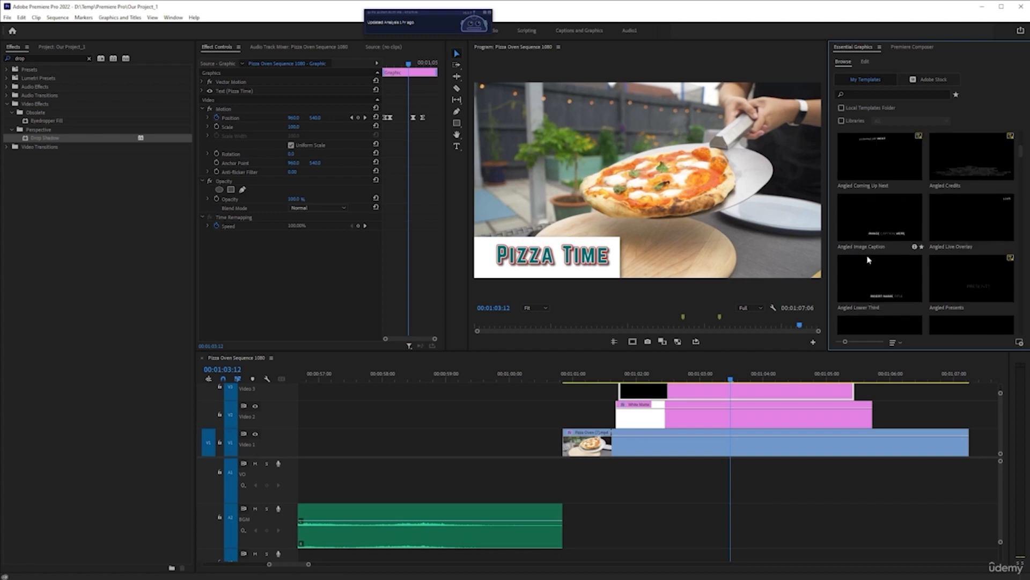
{"action": "scroll", "coordinate": [878, 251], "scroll_direction": "down", "scroll_amount": 1}
{"action": "scroll", "coordinate": [879, 250], "scroll_direction": "down", "scroll_amount": 1}
{"action": "scroll", "coordinate": [878, 244], "scroll_direction": "up", "scroll_amount": 2}
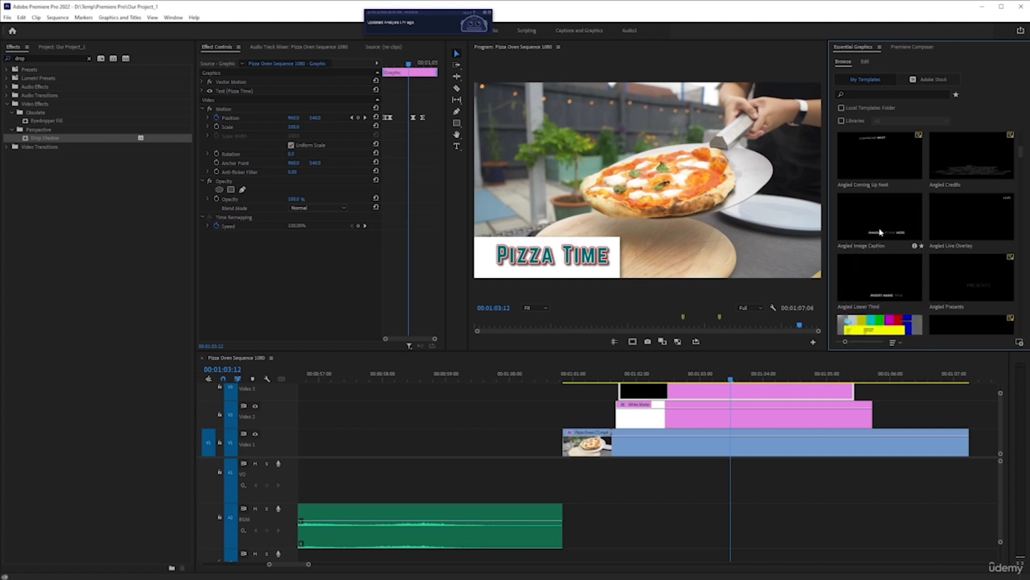
{"action": "scroll", "coordinate": [897, 234], "scroll_direction": "down", "scroll_amount": 3}
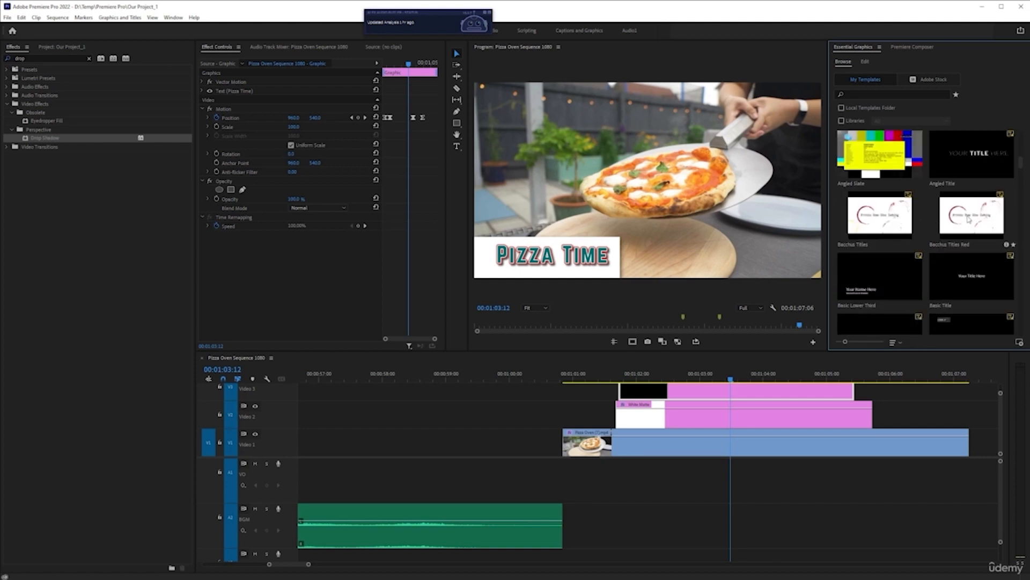
{"action": "scroll", "coordinate": [885, 236], "scroll_direction": "down", "scroll_amount": 1}
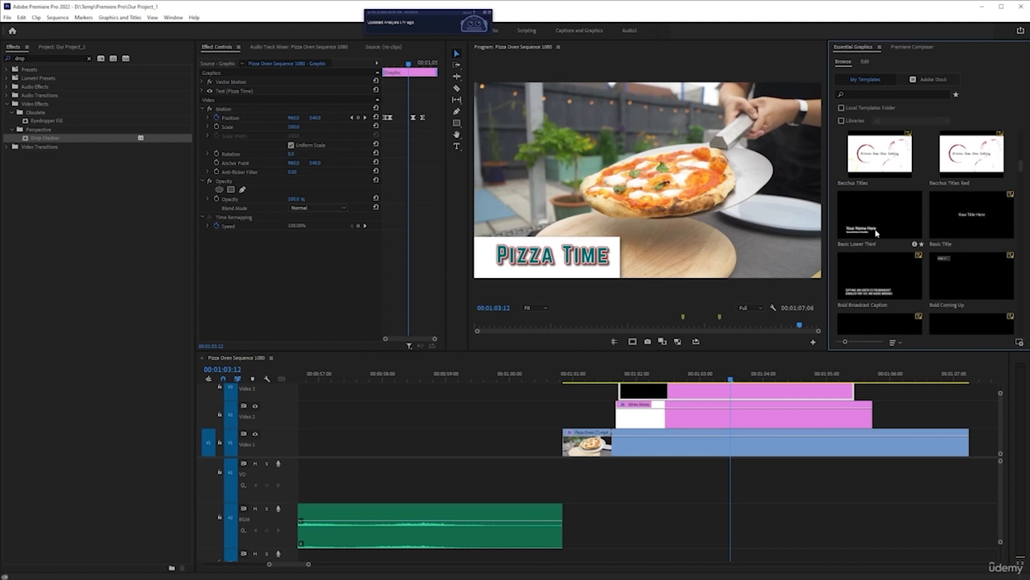
{"action": "left_click", "coordinate": [880, 221]}
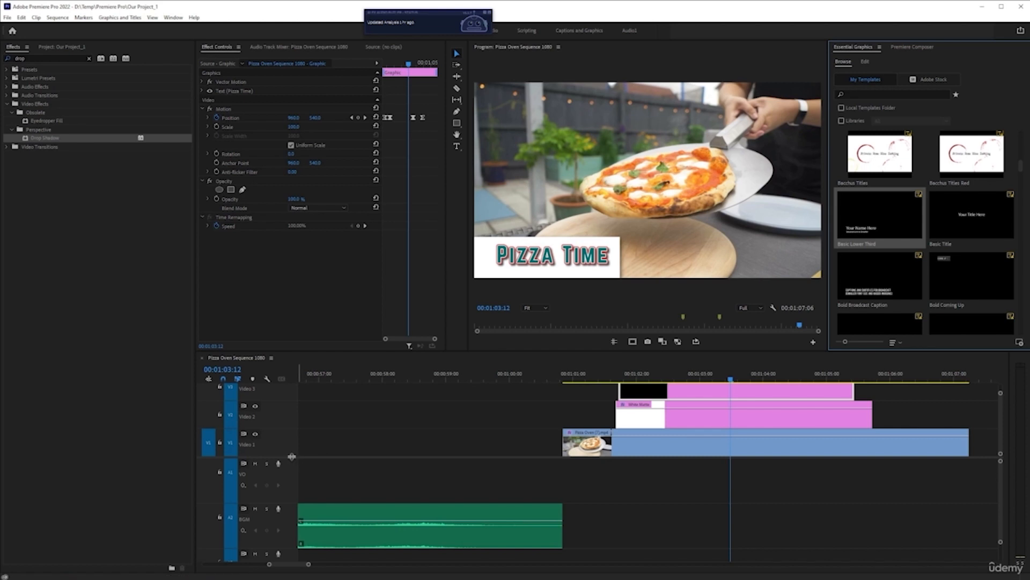
Delete the Pizza Time title and the White Matte clip above the pizza footage, enlarging the video track area to reach both
{"action": "left_click_drag", "start_coordinate": [292, 459], "coordinate": [292, 489]}
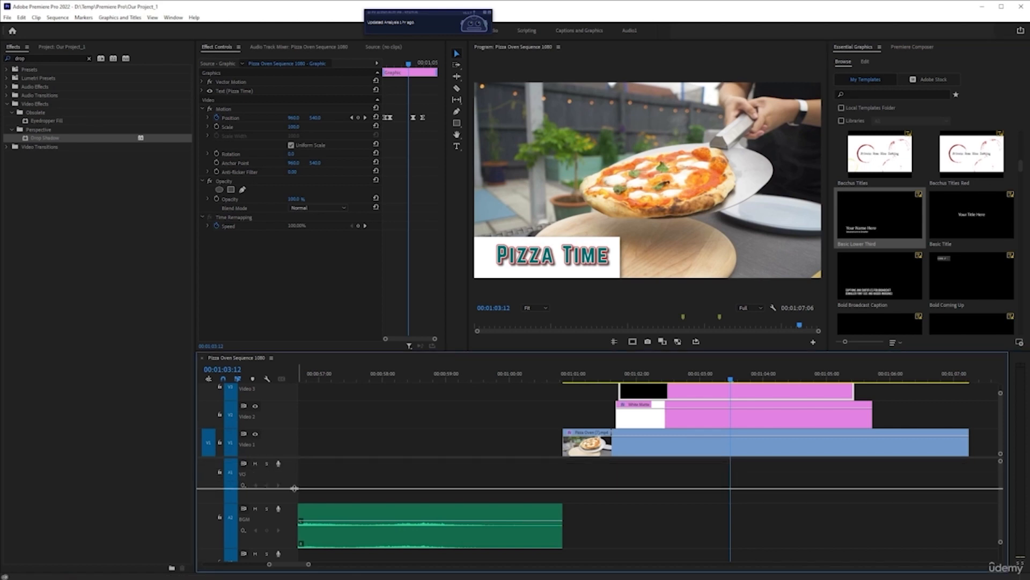
{"action": "left_click_drag", "start_coordinate": [559, 408], "coordinate": [861, 444]}
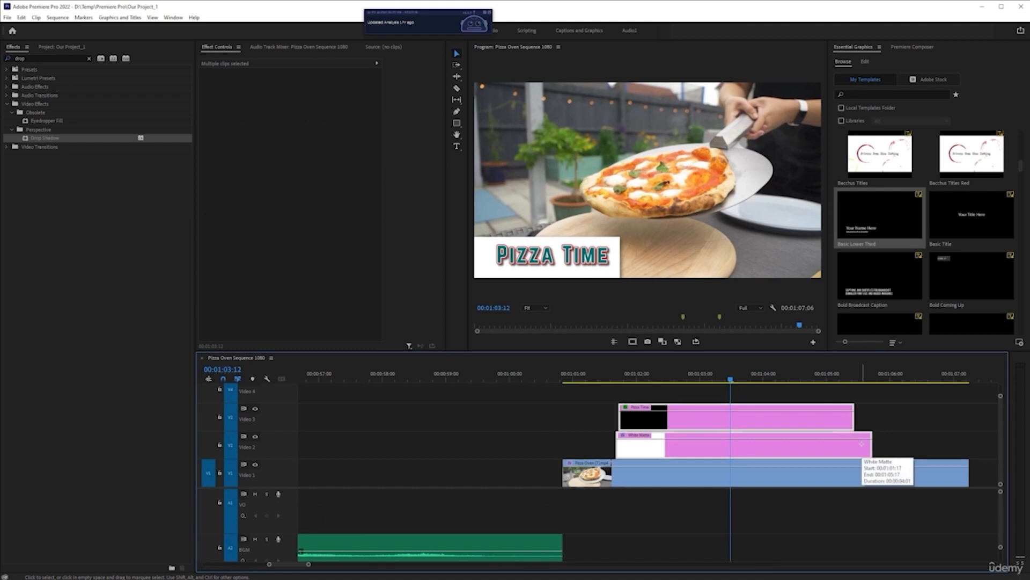
{"action": "key", "text": "Delete"}
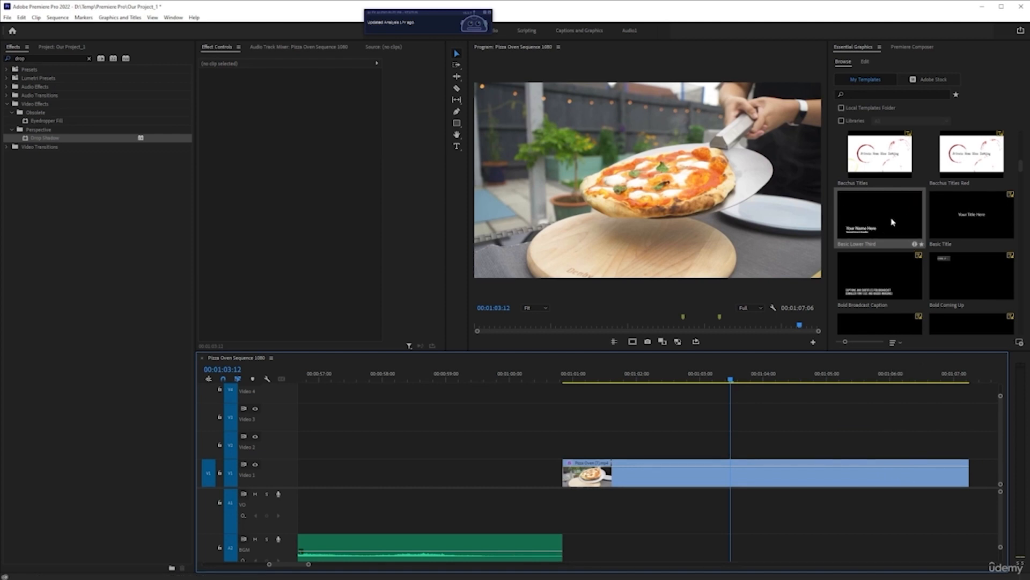
Limit the templates to the Local Templates Folder and look through them
{"action": "left_click", "coordinate": [841, 108]}
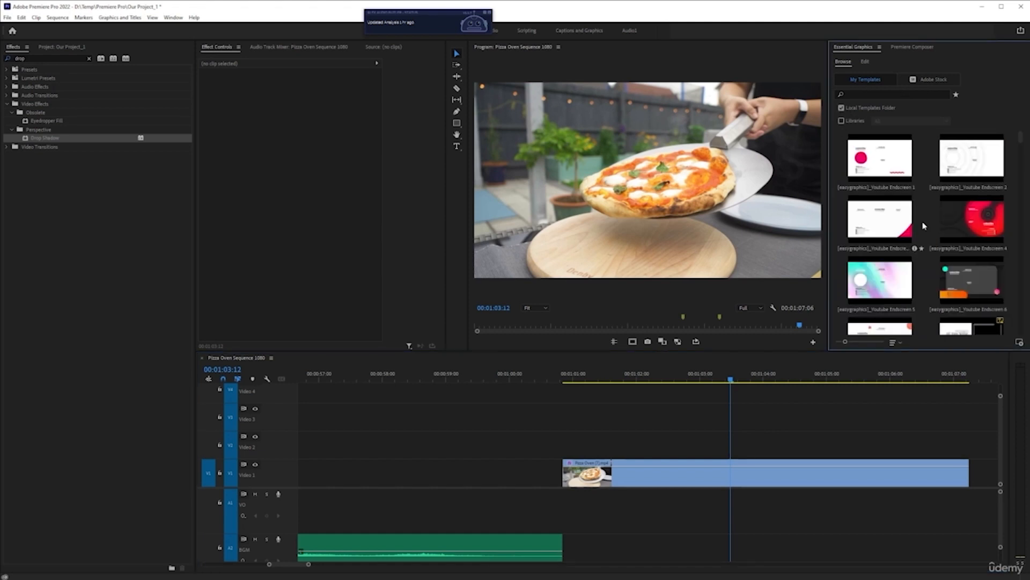
{"action": "scroll", "coordinate": [907, 210], "scroll_direction": "down", "scroll_amount": 2}
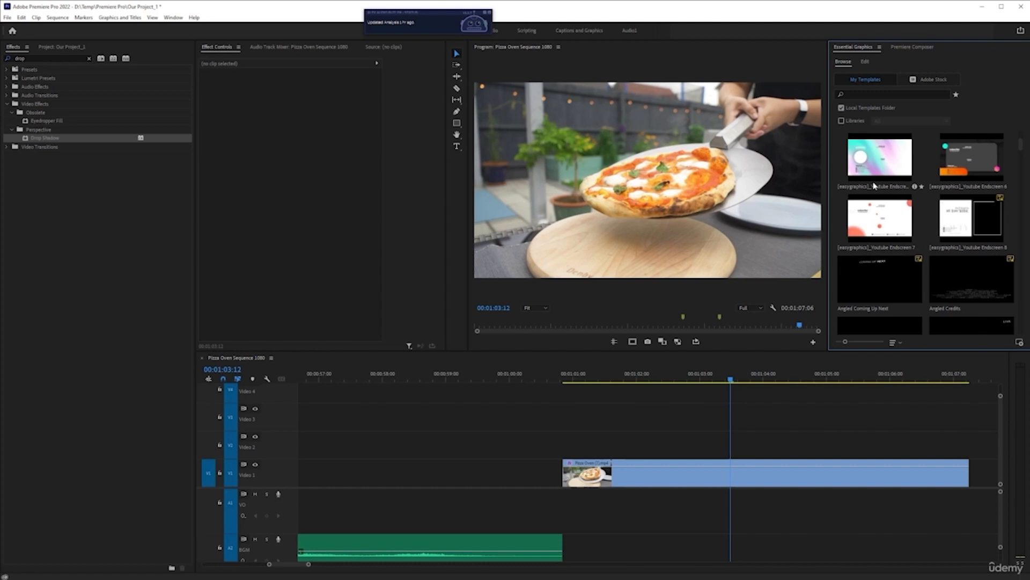
{"action": "scroll", "coordinate": [886, 225], "scroll_direction": "down", "scroll_amount": 1}
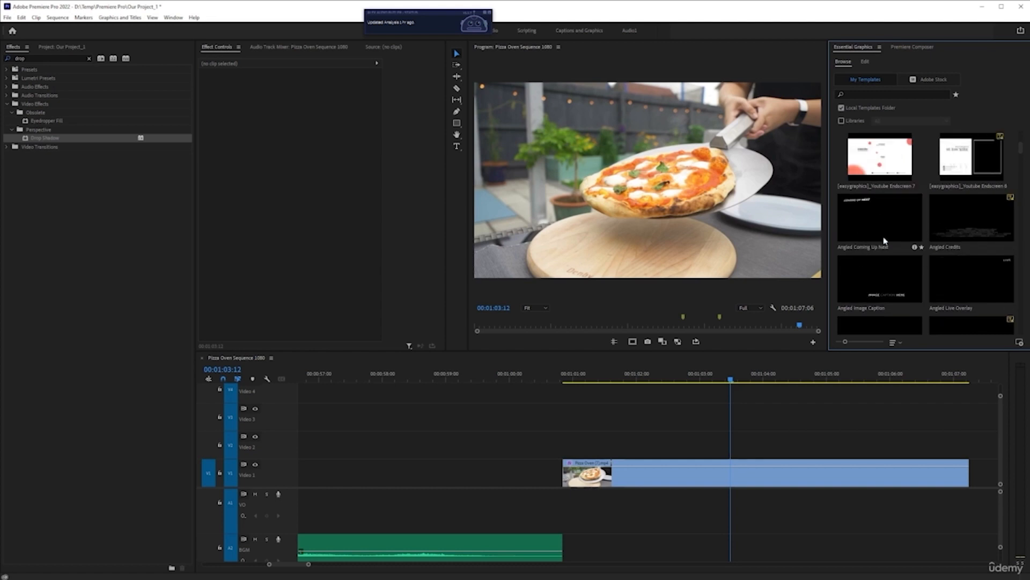
{"action": "scroll", "coordinate": [884, 238], "scroll_direction": "down", "scroll_amount": 3}
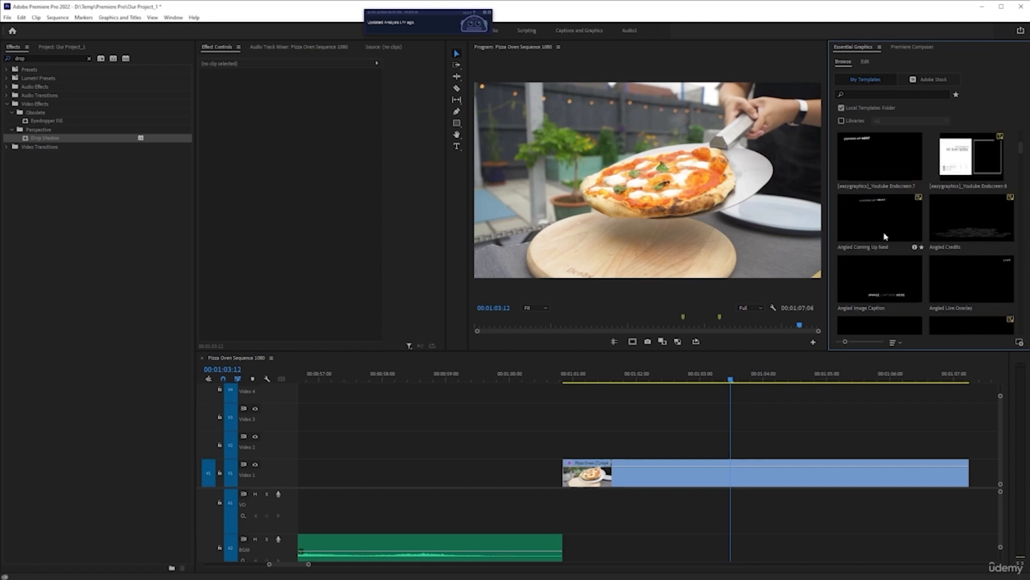
Switch the template source from the local folder to Libraries and view the Stock Templates library
{"action": "left_click", "coordinate": [842, 108]}
{"action": "left_click", "coordinate": [841, 120]}
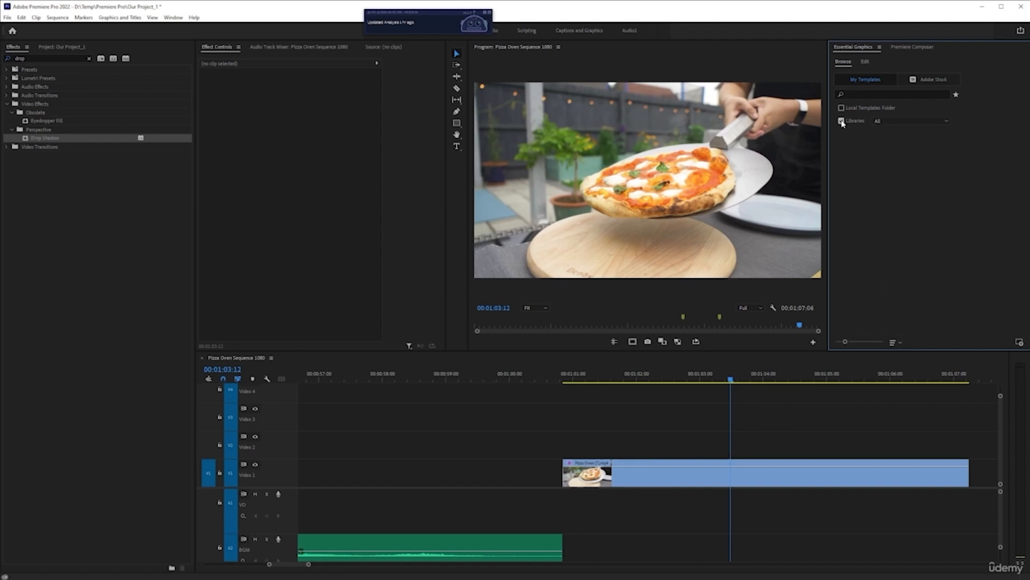
{"action": "left_click", "coordinate": [907, 121]}
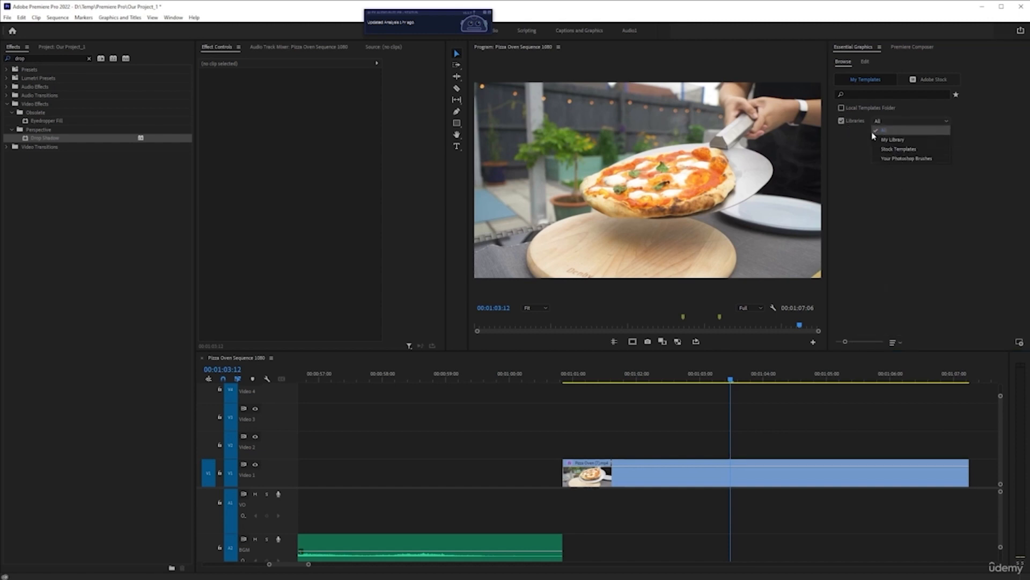
{"action": "left_click", "coordinate": [907, 149]}
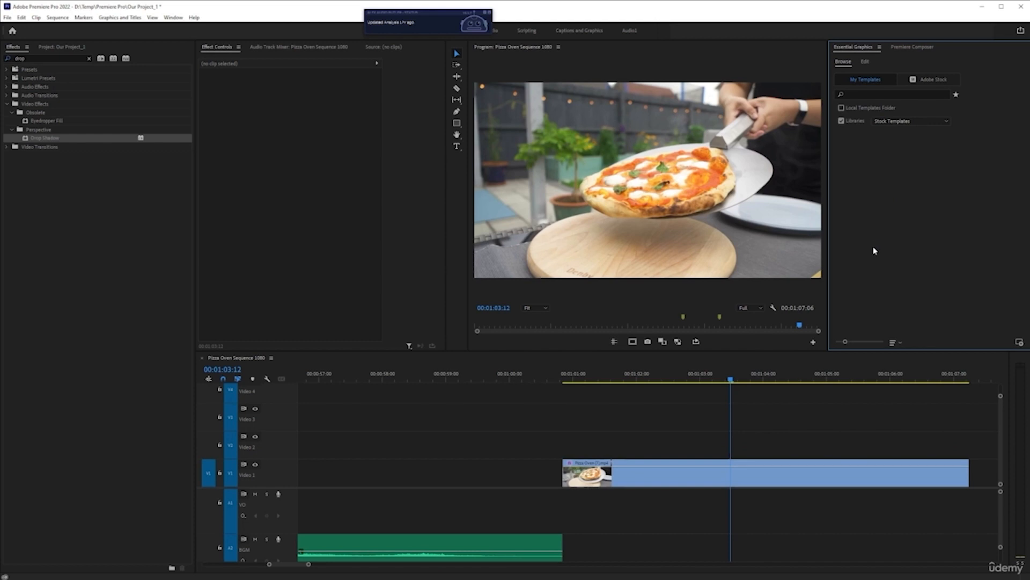
Filter the Adobe Stock templates to Free and look through several pages of them
{"action": "left_click", "coordinate": [942, 81]}
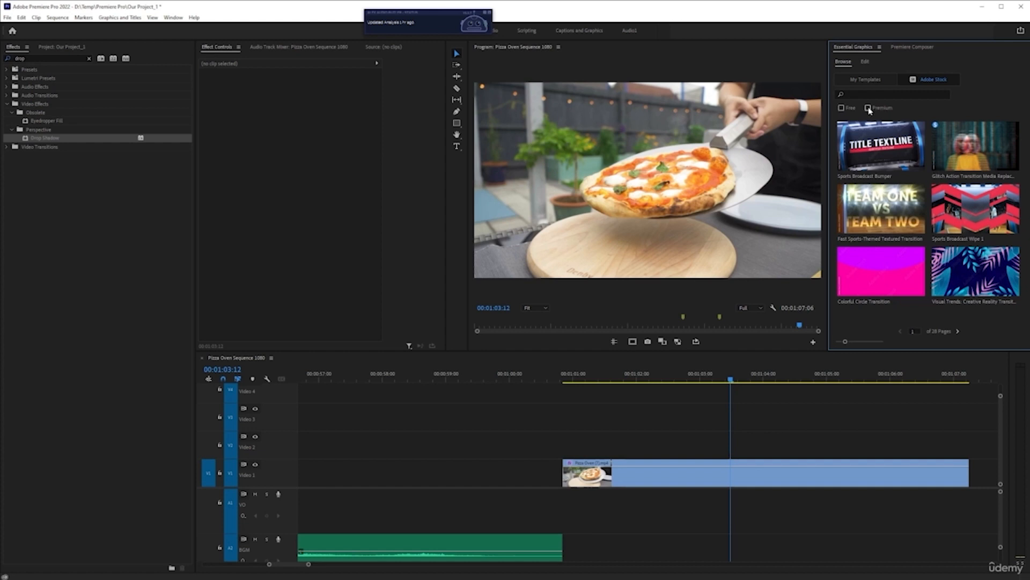
{"action": "left_click", "coordinate": [843, 109]}
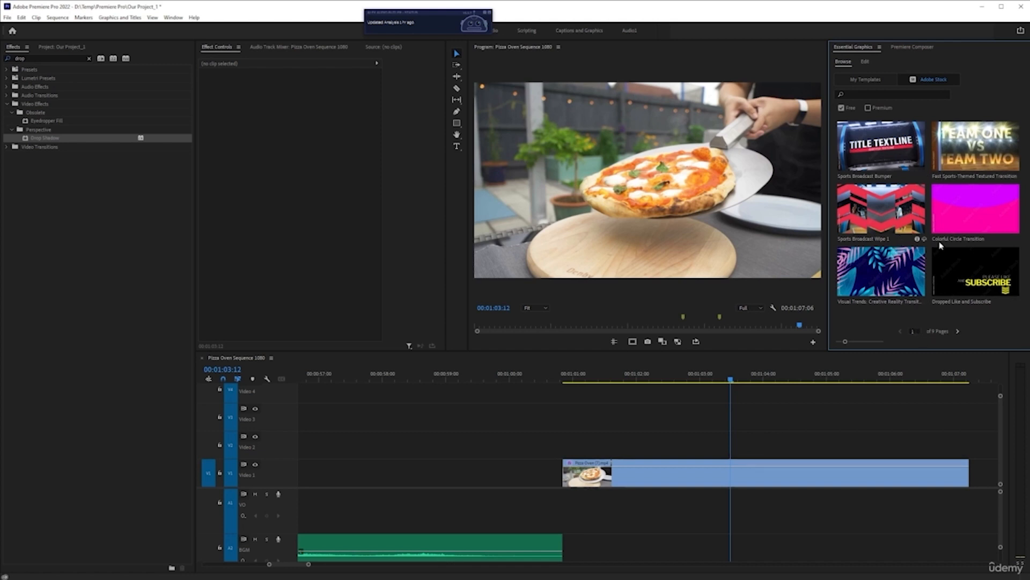
{"action": "left_click", "coordinate": [958, 332]}
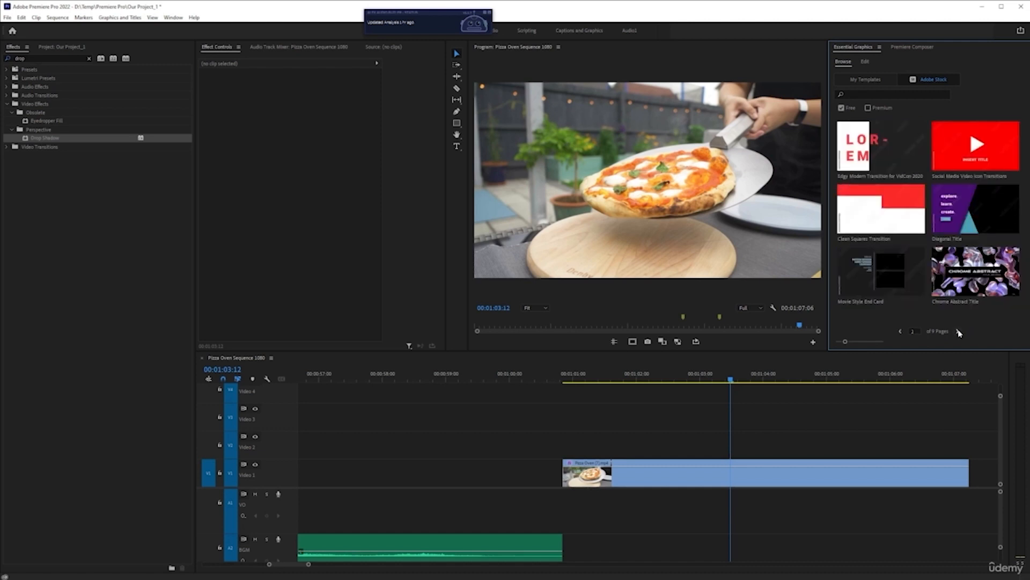
{"action": "left_click", "coordinate": [958, 332]}
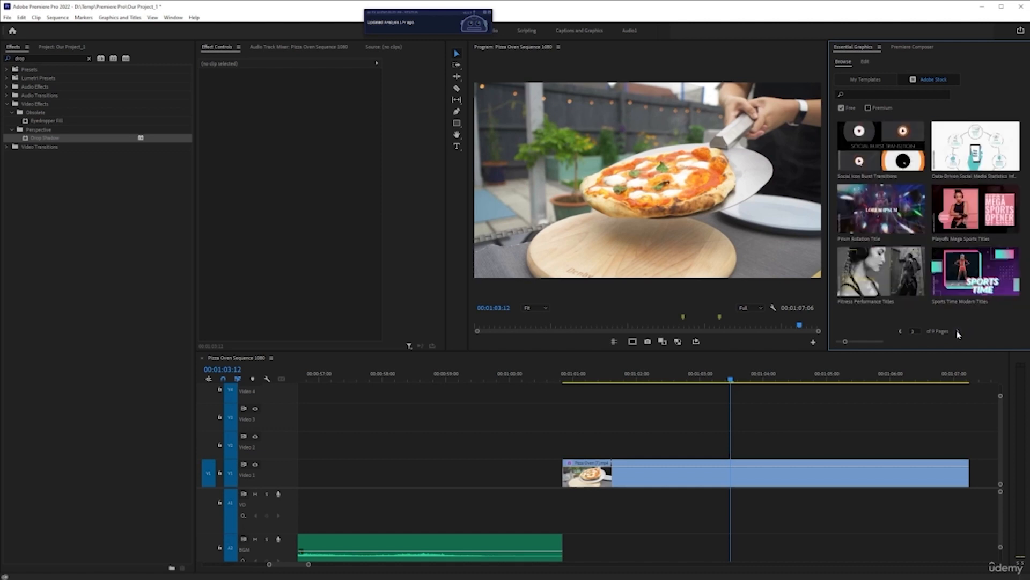
{"action": "left_click", "coordinate": [959, 331]}
{"action": "left_click", "coordinate": [958, 331]}
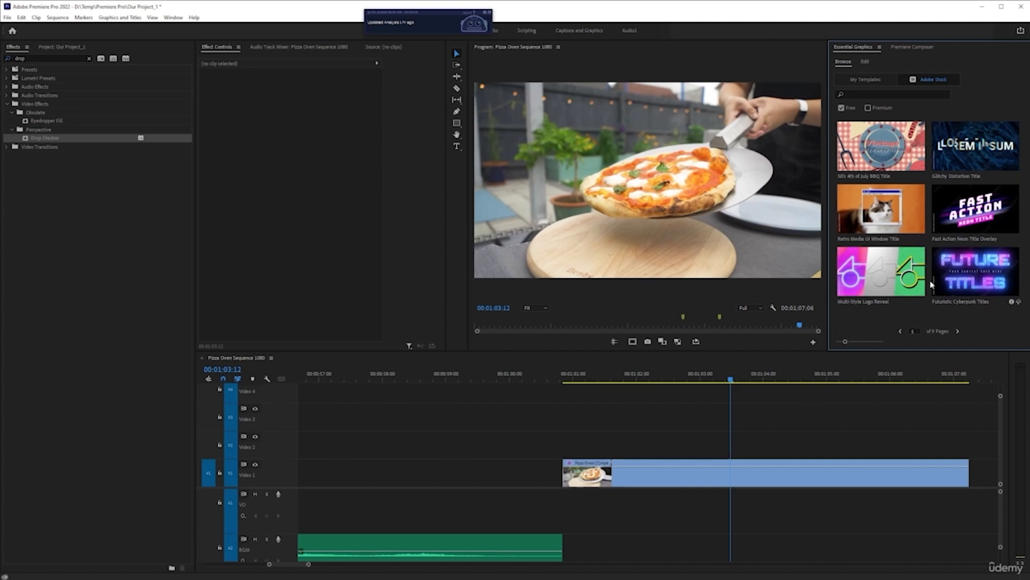
{"action": "left_click", "coordinate": [959, 332]}
{"action": "left_click", "coordinate": [958, 332]}
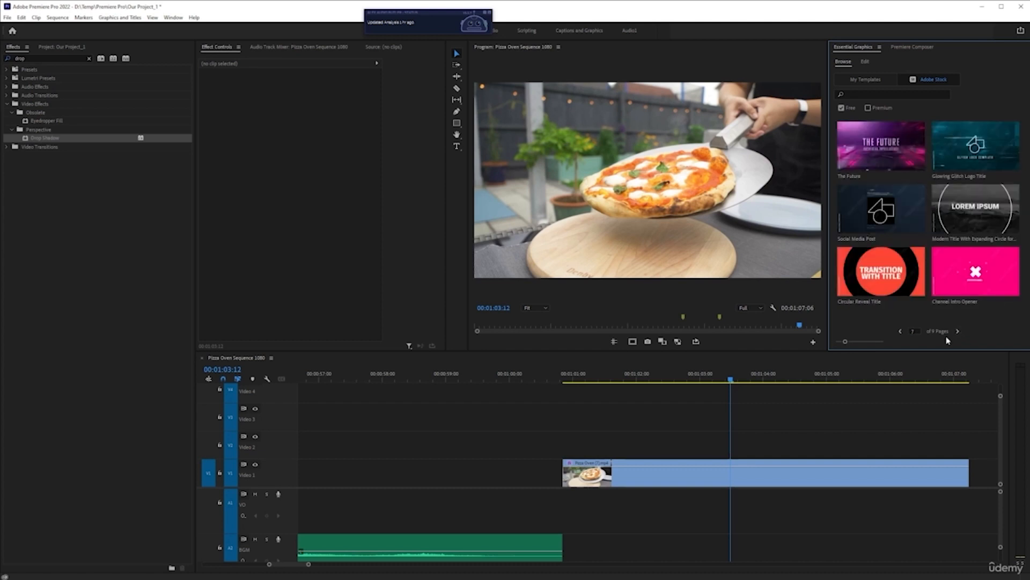
{"action": "left_click", "coordinate": [902, 332]}
{"action": "left_click", "coordinate": [901, 333]}
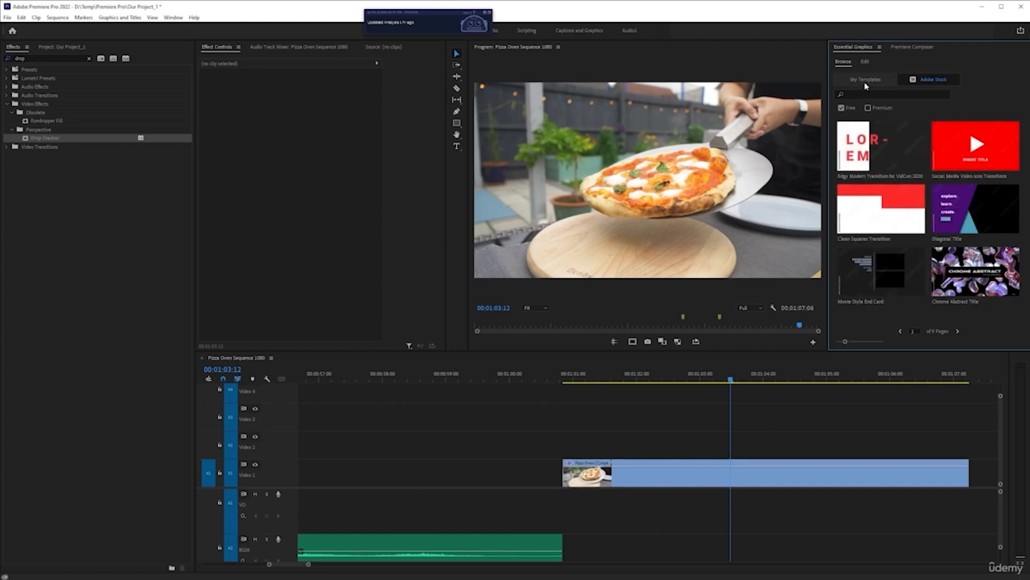
Return to My Templates without the Libraries filter and place the Basic Lower Third template on Video 2 above the pizza clip
{"action": "left_click", "coordinate": [870, 81]}
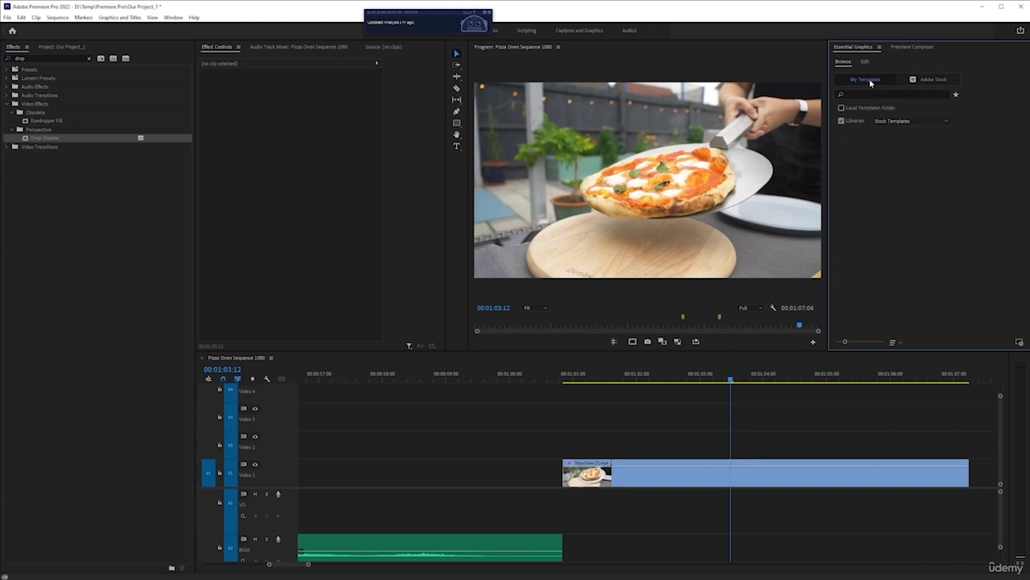
{"action": "left_click", "coordinate": [841, 121]}
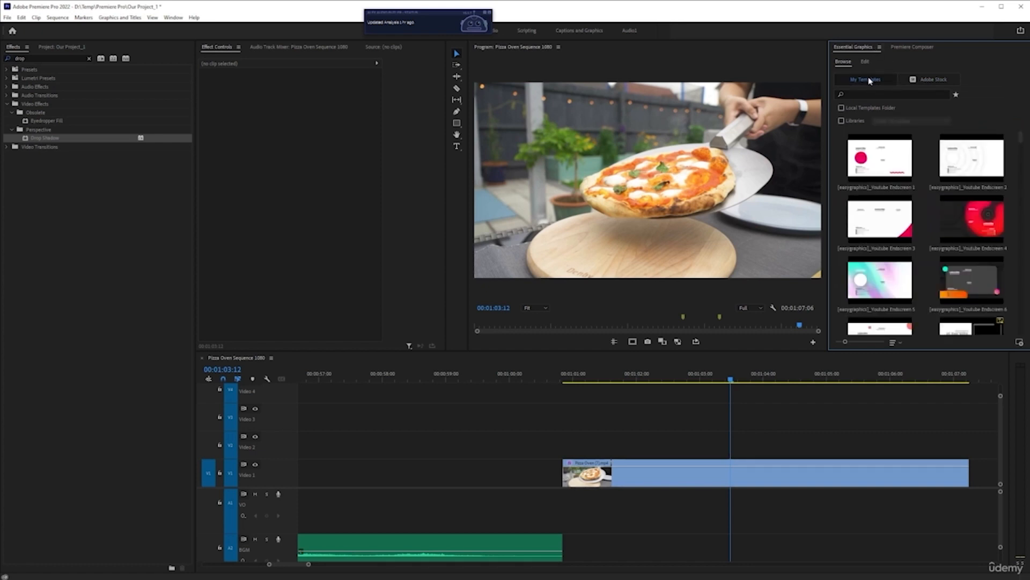
{"action": "scroll", "coordinate": [875, 192], "scroll_direction": "down", "scroll_amount": 2}
{"action": "scroll", "coordinate": [882, 213], "scroll_direction": "down", "scroll_amount": 1}
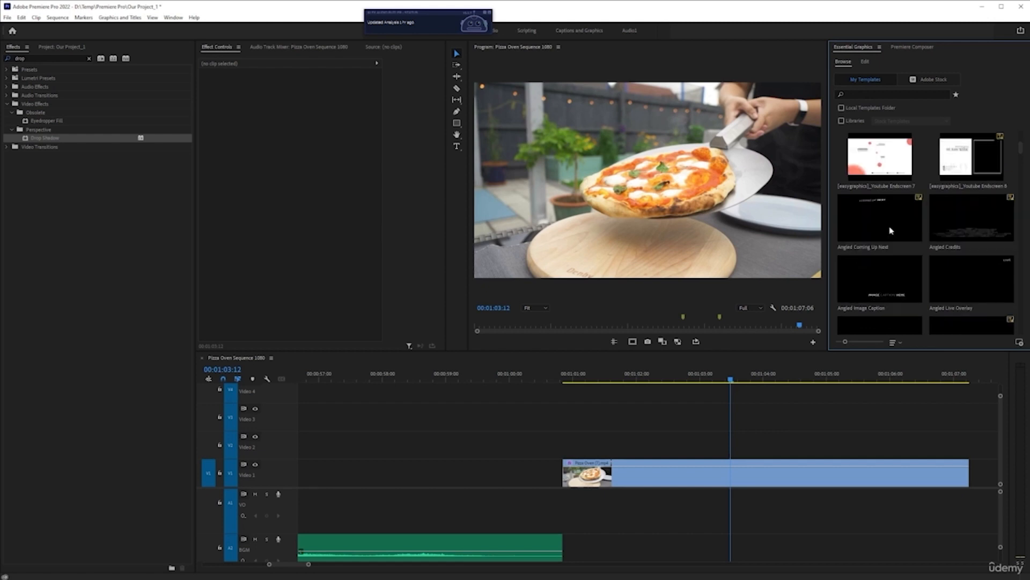
{"action": "scroll", "coordinate": [856, 287], "scroll_direction": "down", "scroll_amount": 1}
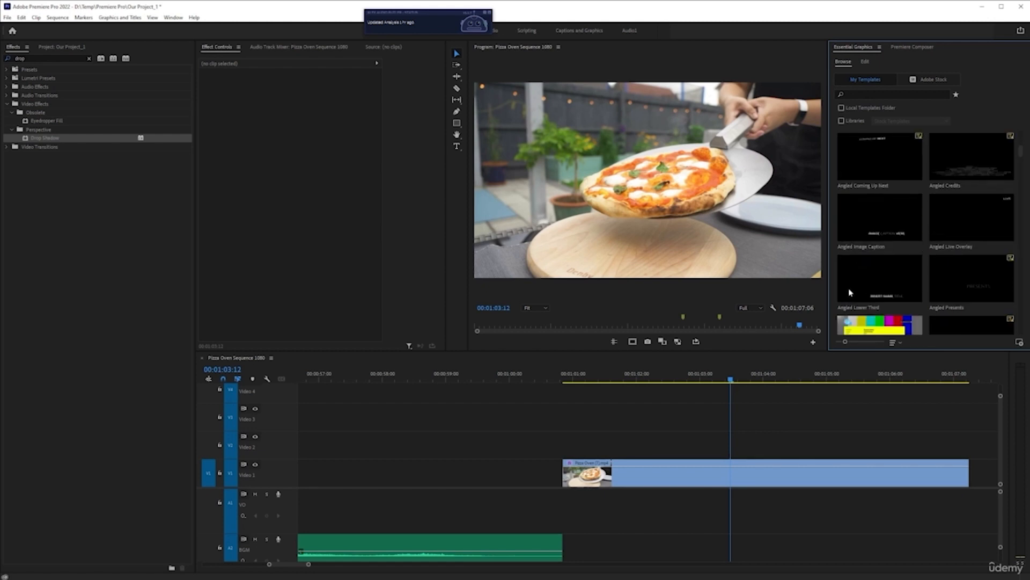
{"action": "scroll", "coordinate": [873, 267], "scroll_direction": "up", "scroll_amount": 1}
{"action": "scroll", "coordinate": [899, 260], "scroll_direction": "down", "scroll_amount": 3}
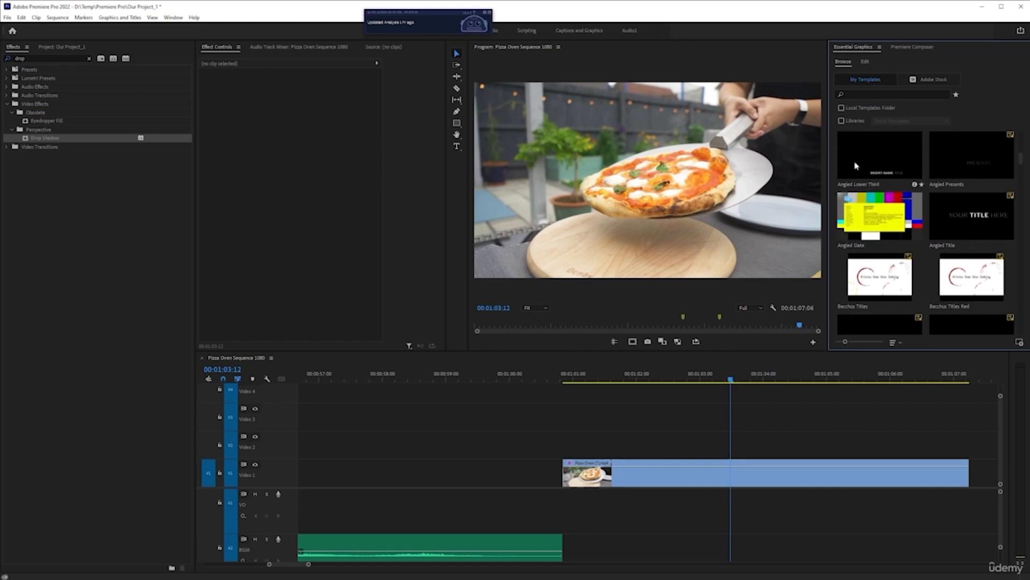
{"action": "scroll", "coordinate": [870, 233], "scroll_direction": "up", "scroll_amount": 1}
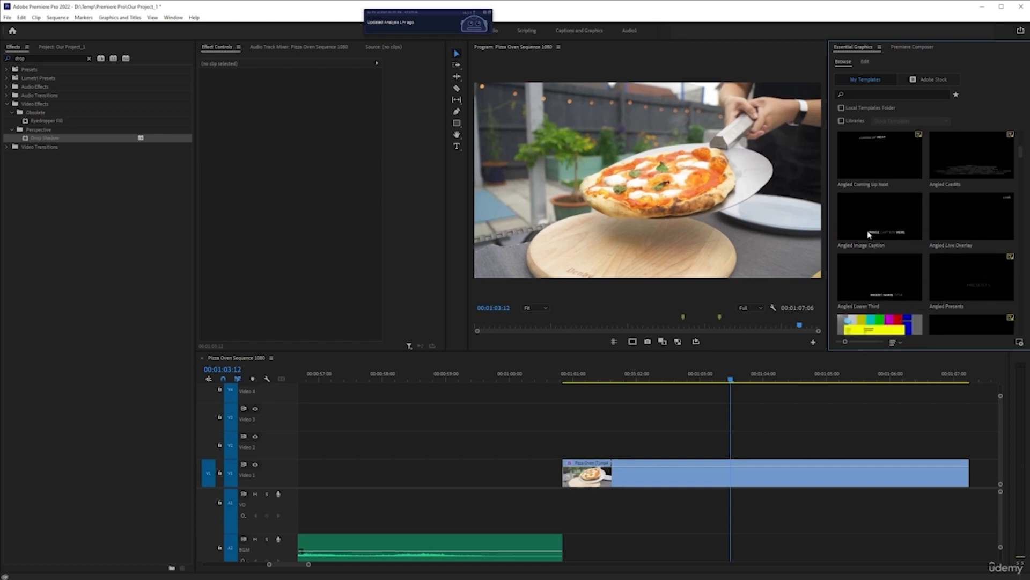
{"action": "scroll", "coordinate": [878, 245], "scroll_direction": "down", "scroll_amount": 1}
{"action": "scroll", "coordinate": [878, 246], "scroll_direction": "down", "scroll_amount": 2}
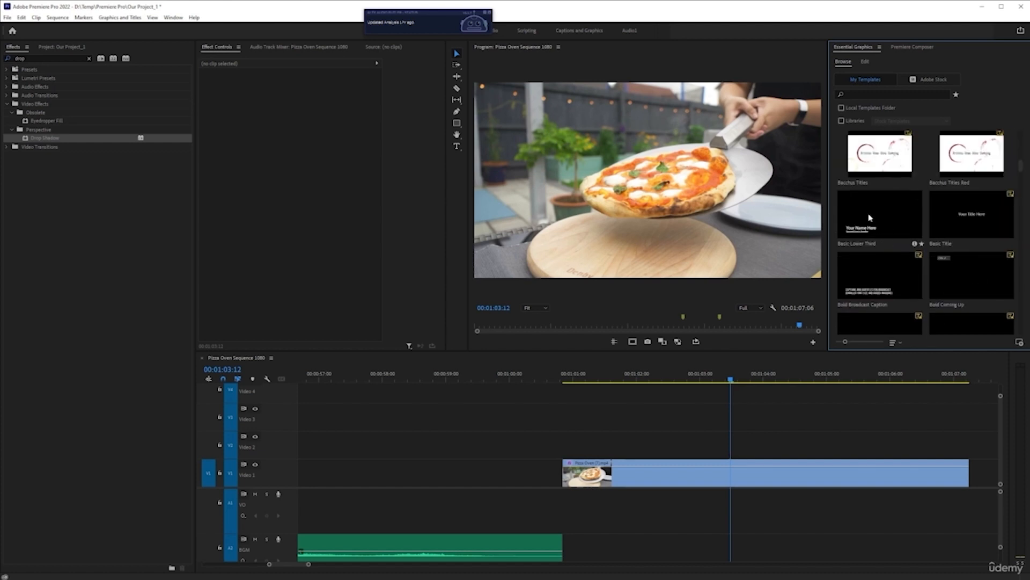
{"action": "left_click", "coordinate": [871, 219]}
{"action": "left_click_drag", "start_coordinate": [826, 324], "coordinate": [625, 443]}
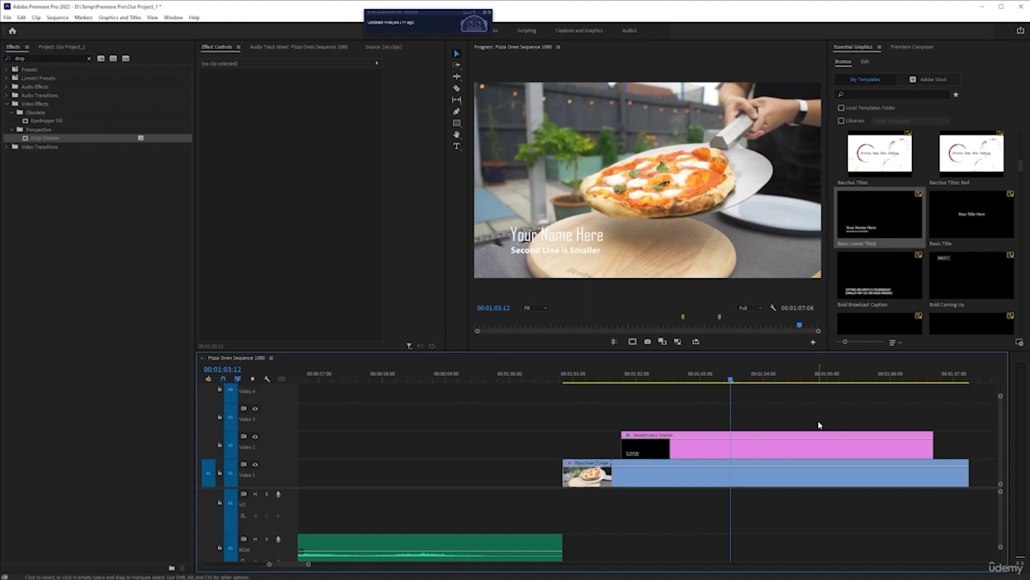
Select the new lower third clip and preview it over the pizza footage from 00:01:02:00 to about 00:01:03:13
{"action": "left_click", "coordinate": [815, 438]}
{"action": "left_click", "coordinate": [637, 380]}
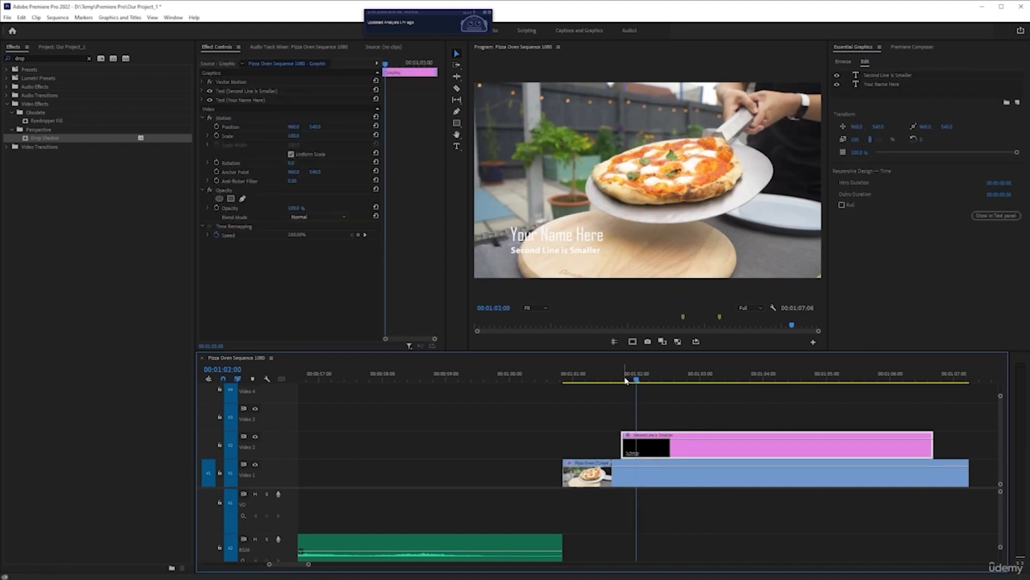
{"action": "key", "text": "space"}
{"action": "mouse_move", "coordinate": [721, 385]}
{"action": "left_mouse_down"}
{"action": "mouse_move", "coordinate": [936, 386]}
{"action": "mouse_move", "coordinate": [623, 387]}
{"action": "mouse_move", "coordinate": [818, 389]}
{"action": "mouse_move", "coordinate": [734, 391]}
{"action": "left_mouse_up"}
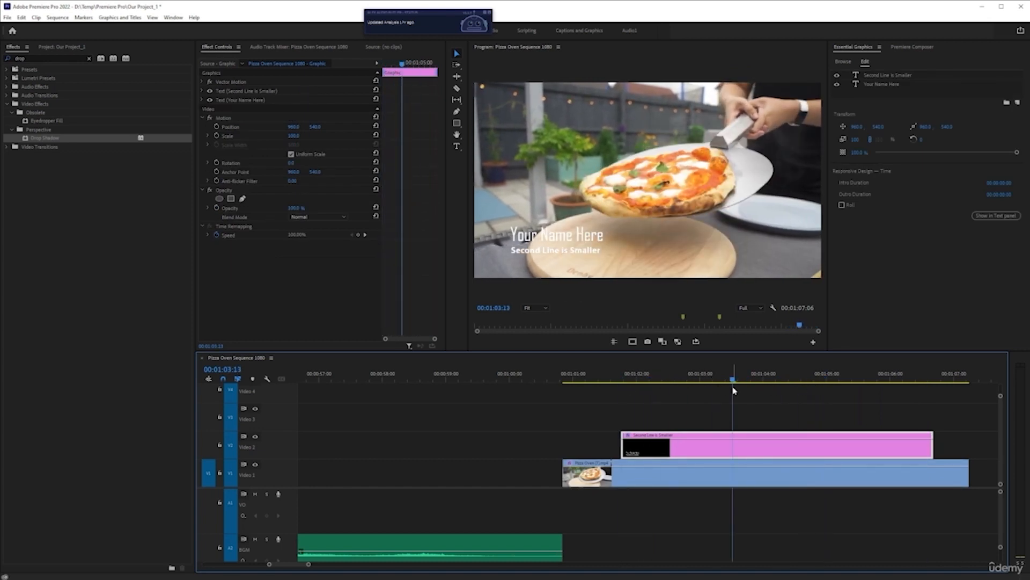
Try trimming the end and the start of the lower third clip on Video 2
{"action": "mouse_move", "coordinate": [935, 445]}
{"action": "left_mouse_down"}
{"action": "mouse_move", "coordinate": [987, 440]}
{"action": "mouse_move", "coordinate": [934, 445]}
{"action": "left_mouse_up"}
{"action": "left_click_drag", "start_coordinate": [622, 445], "coordinate": [718, 444]}
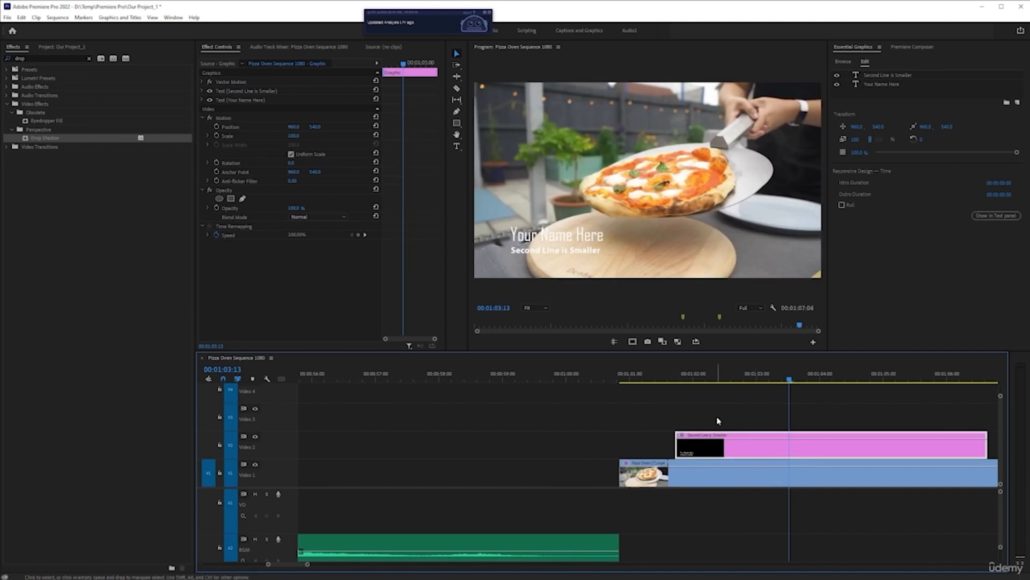
Try the Myriad Pro font on the Your Name Here text layer, and undo the change
{"action": "scroll", "coordinate": [715, 452], "scroll_direction": "down", "scroll_amount": 1}
{"action": "scroll", "coordinate": [711, 452], "scroll_direction": "down", "scroll_amount": 2}
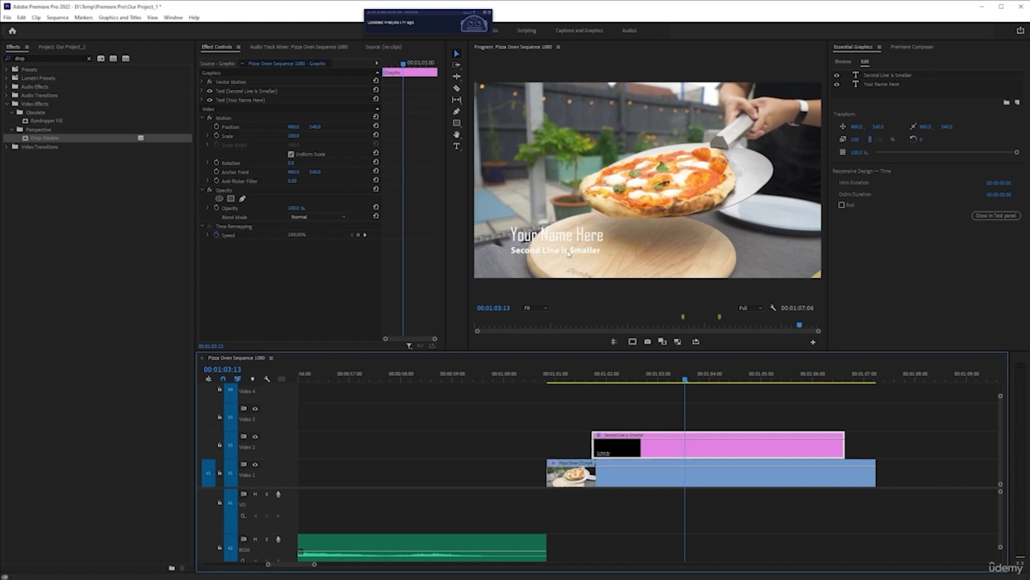
{"action": "left_click", "coordinate": [880, 84]}
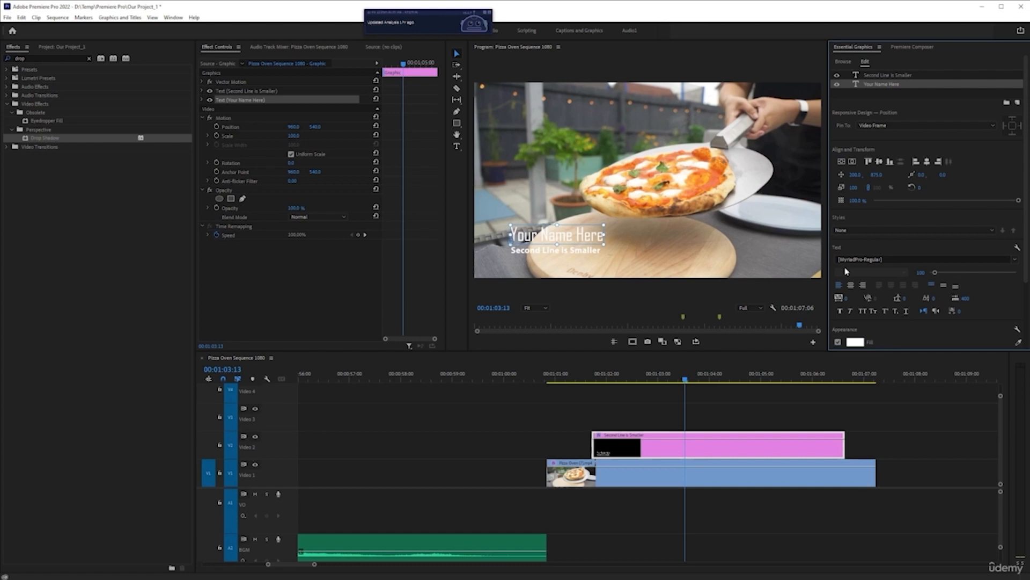
{"action": "left_click", "coordinate": [1015, 261]}
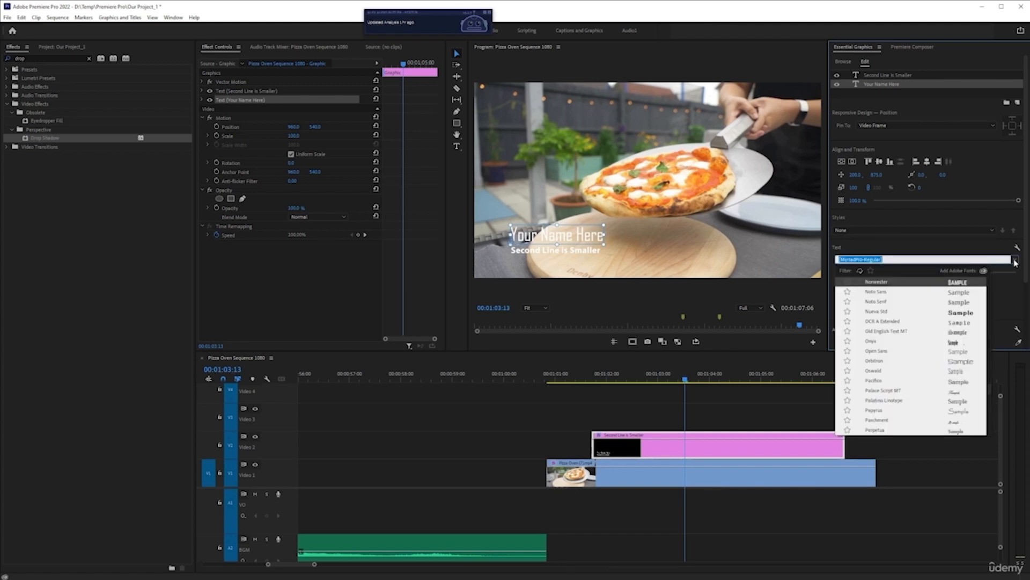
{"action": "scroll", "coordinate": [893, 353], "scroll_direction": "up", "scroll_amount": 4}
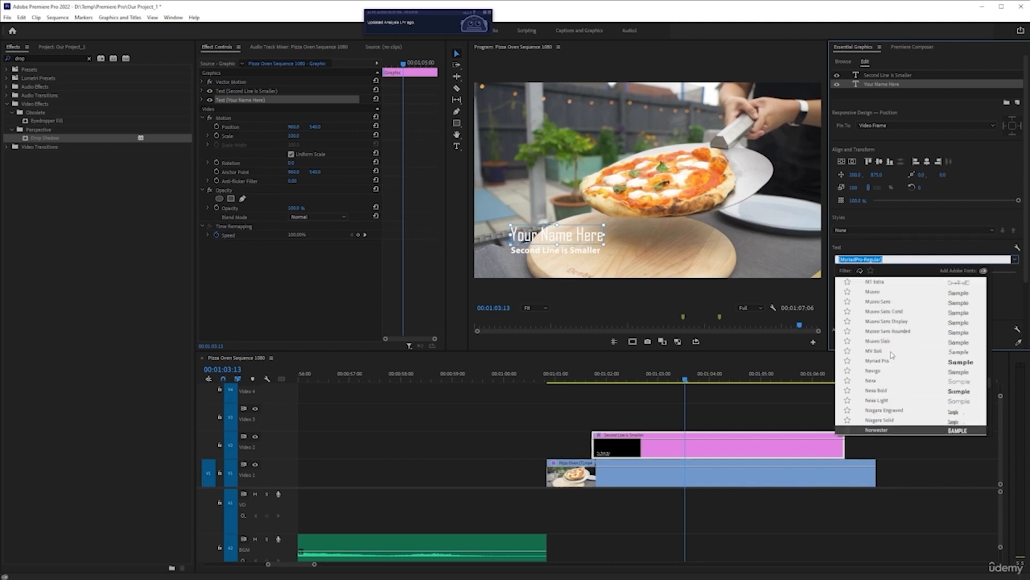
{"action": "scroll", "coordinate": [883, 353], "scroll_direction": "up", "scroll_amount": 3}
{"action": "left_click", "coordinate": [886, 363]}
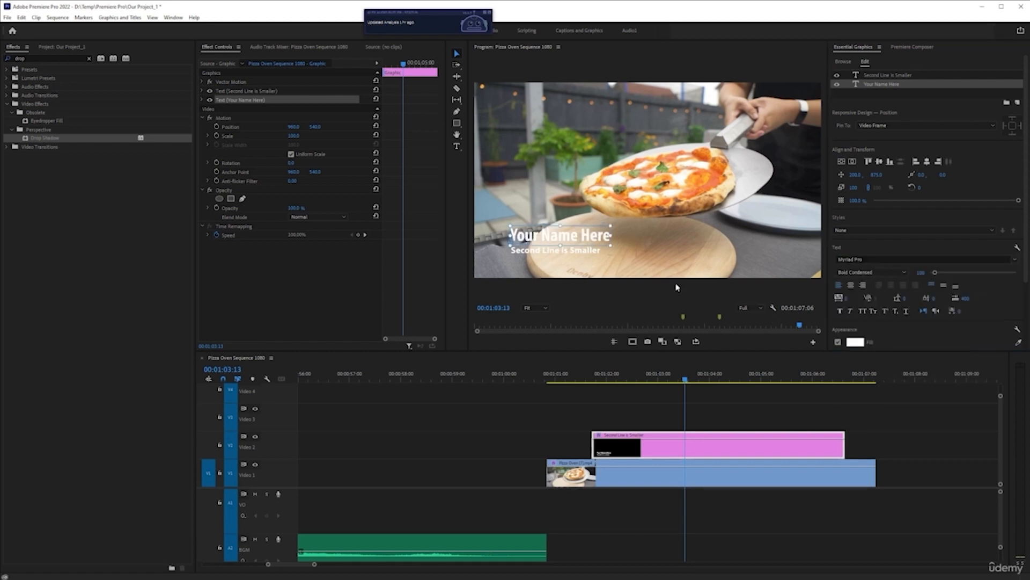
{"action": "key", "text": "ctrl+z"}
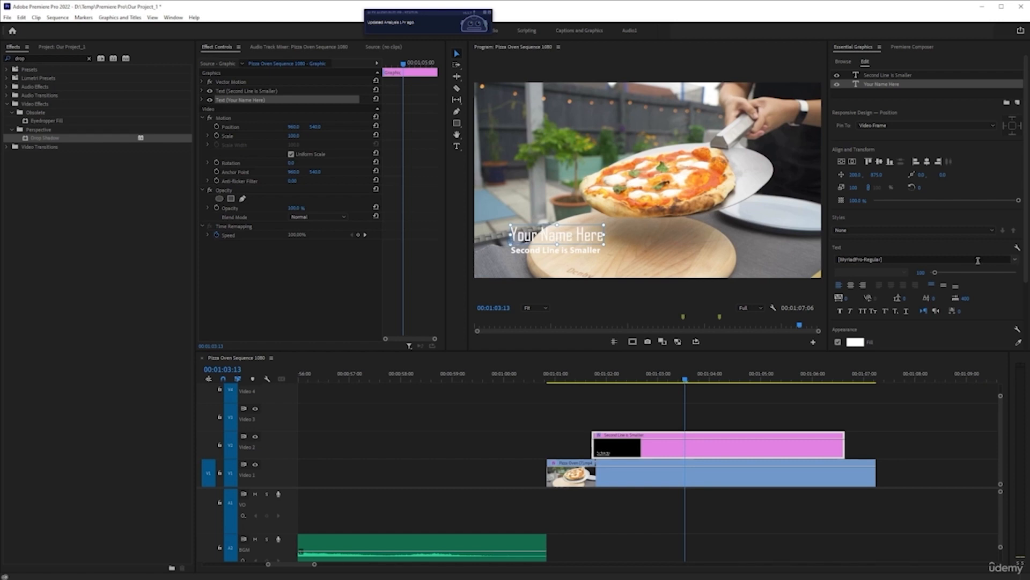
Set the font of the Your Name Here layer to Norwester, and inspect the Second Line is Smaller layer
{"action": "left_click", "coordinate": [1014, 262]}
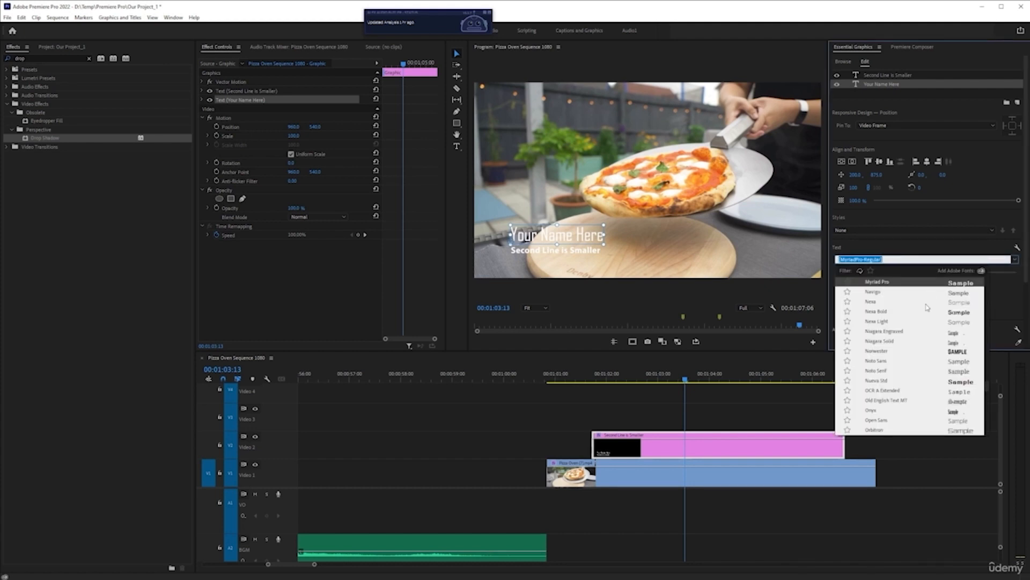
{"action": "left_click", "coordinate": [880, 351]}
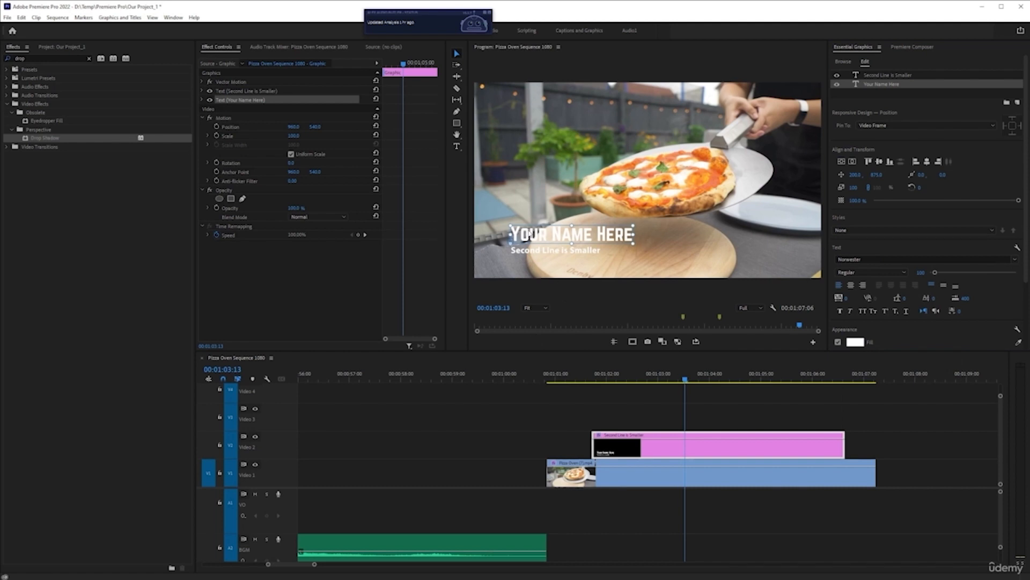
{"action": "left_click", "coordinate": [894, 76]}
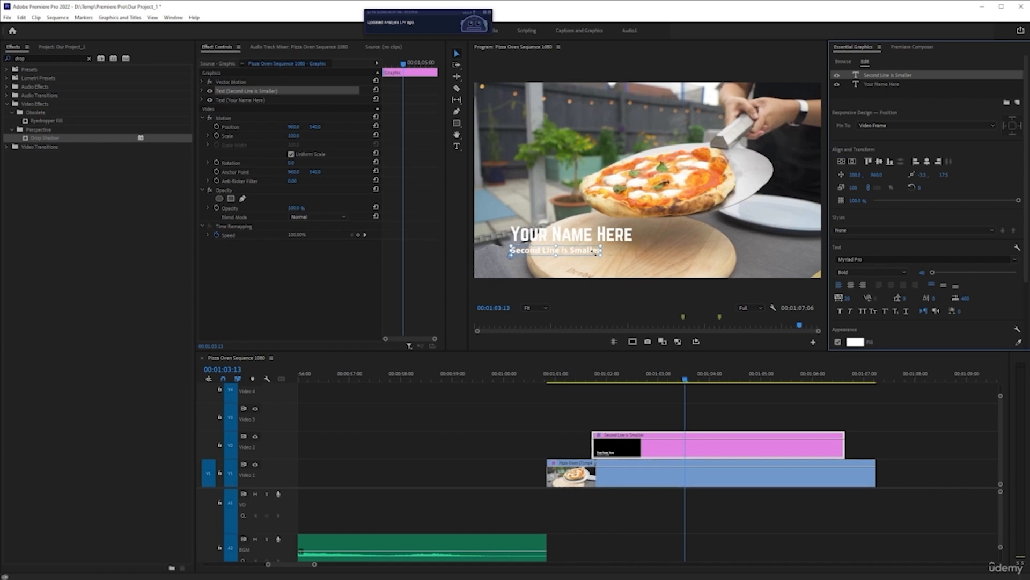
{"action": "left_click", "coordinate": [664, 453]}
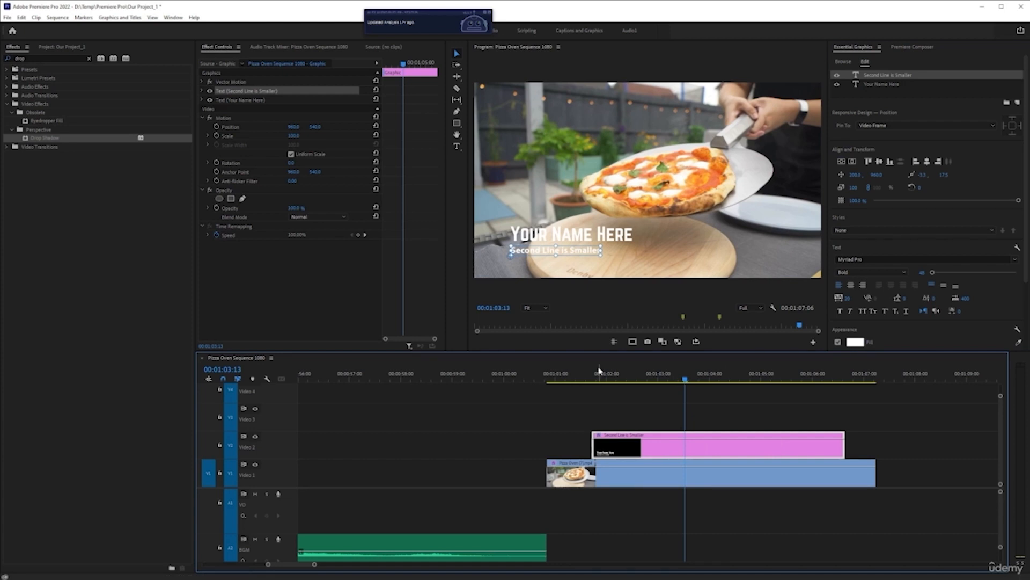
Select the Your Name Here text layer and keep its fill solid white
{"action": "left_click", "coordinate": [880, 84]}
{"action": "scroll", "coordinate": [959, 252], "scroll_direction": "down", "scroll_amount": 1}
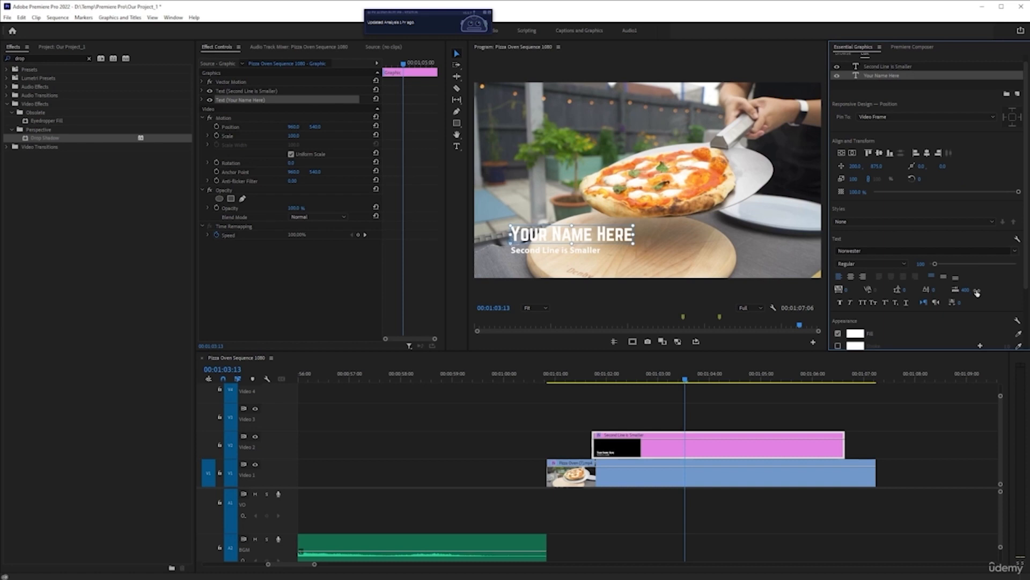
{"action": "scroll", "coordinate": [933, 285], "scroll_direction": "down", "scroll_amount": 4}
{"action": "scroll", "coordinate": [915, 294], "scroll_direction": "down", "scroll_amount": 1}
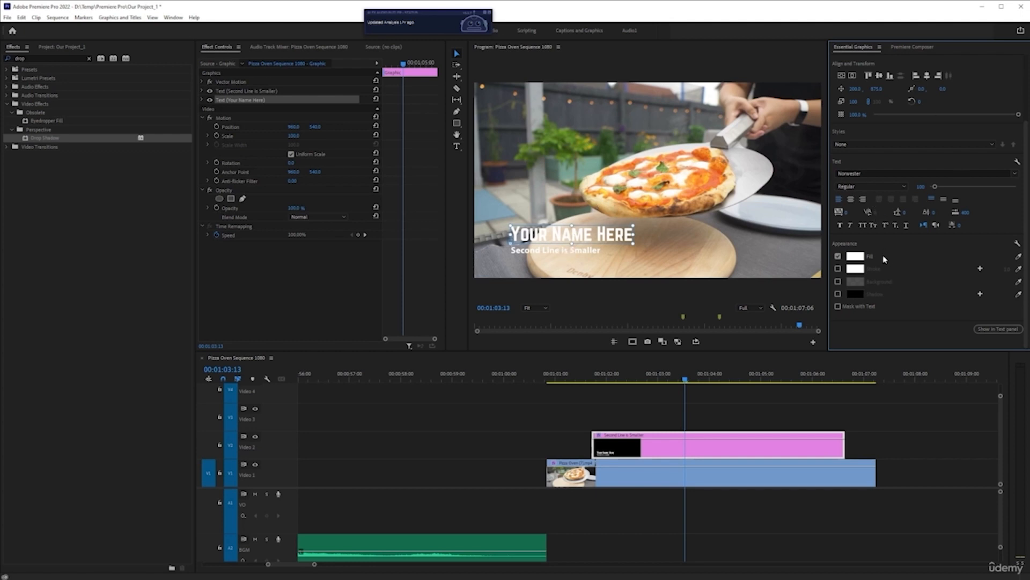
{"action": "left_click", "coordinate": [859, 263]}
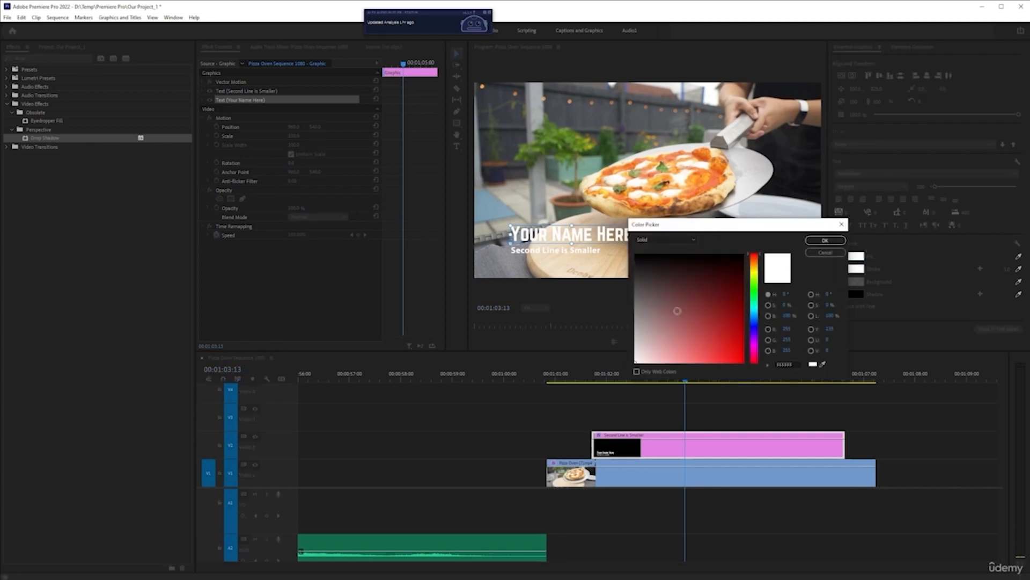
{"action": "left_click", "coordinate": [824, 241]}
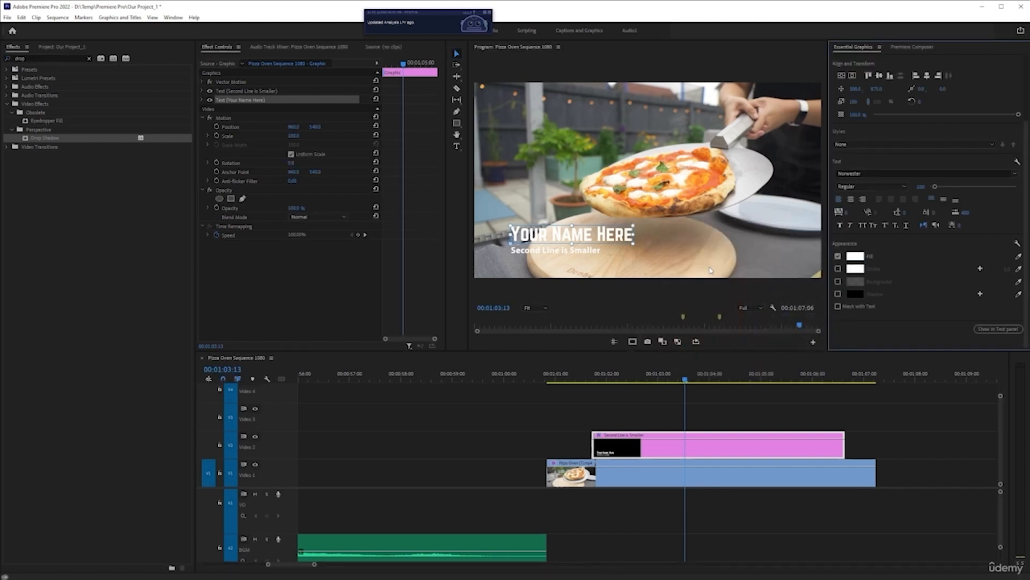
Add a red F70C0C stroke with a width of 8 to the Your Name Here text
{"action": "left_click", "coordinate": [837, 269]}
{"action": "left_click", "coordinate": [854, 268]}
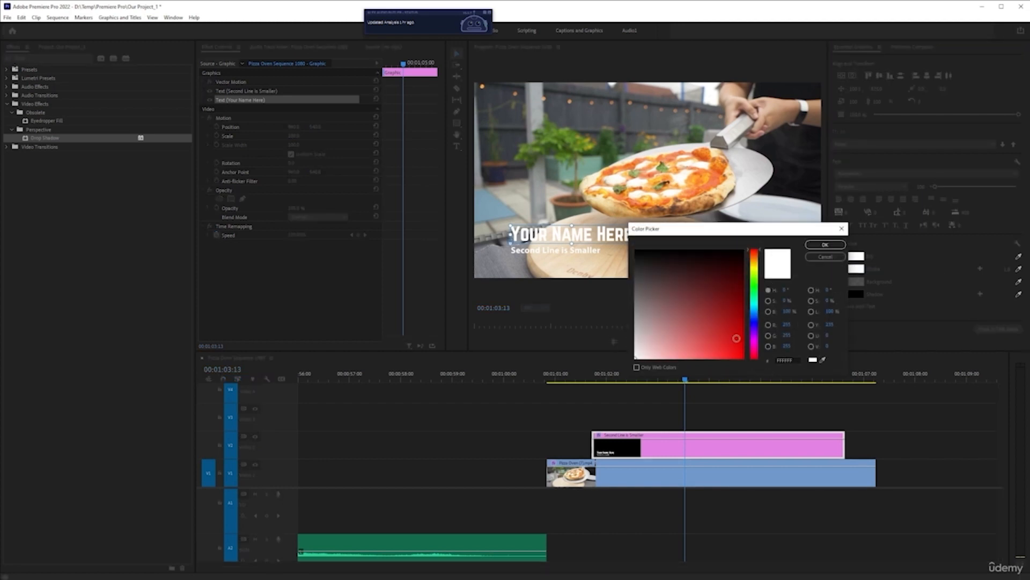
{"action": "left_click", "coordinate": [738, 355]}
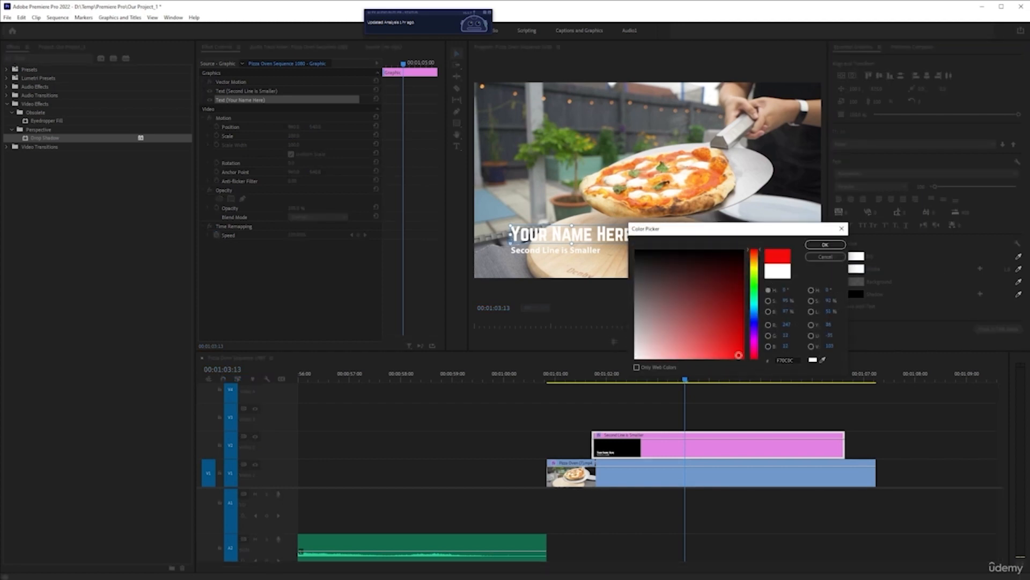
{"action": "left_click", "coordinate": [824, 244]}
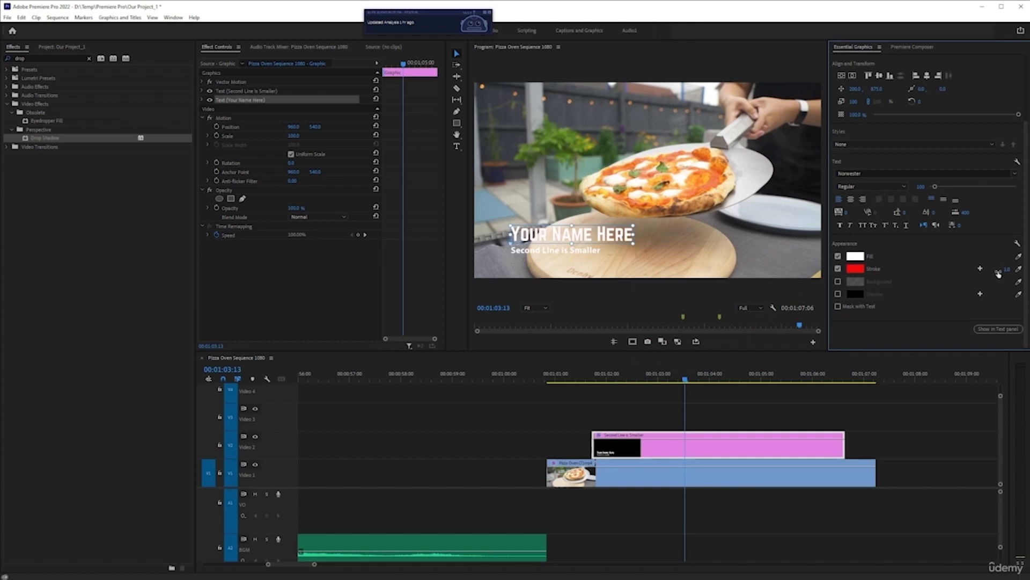
{"action": "mouse_move", "coordinate": [1007, 272]}
{"action": "left_mouse_down"}
{"action": "mouse_move", "coordinate": [1026, 271]}
{"action": "mouse_move", "coordinate": [1015, 272]}
{"action": "left_mouse_up"}
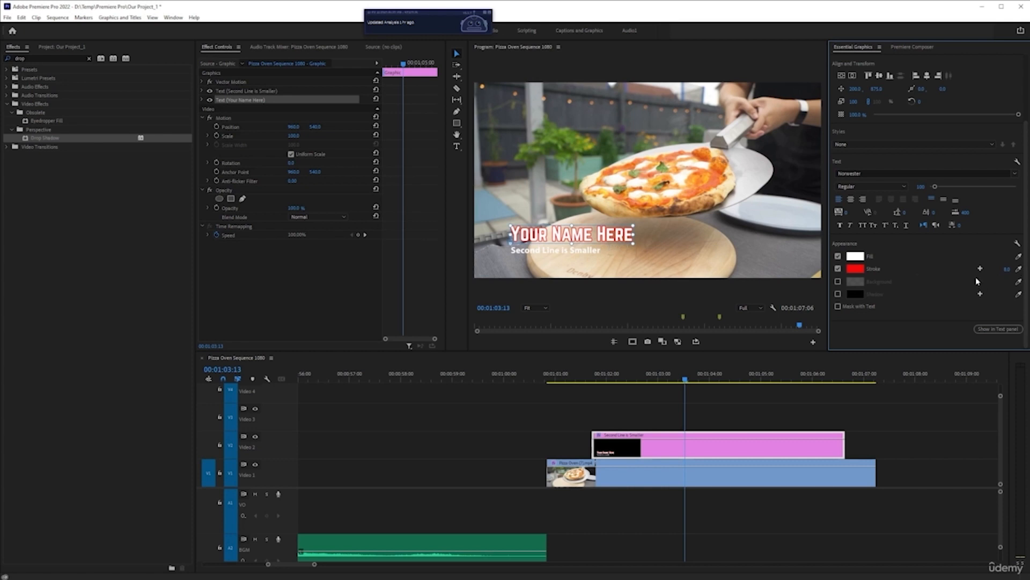
Add a dark grey background with rounded corners behind Your Name Here, with 100% opacity and a size of about 12.5
{"action": "left_click", "coordinate": [838, 281]}
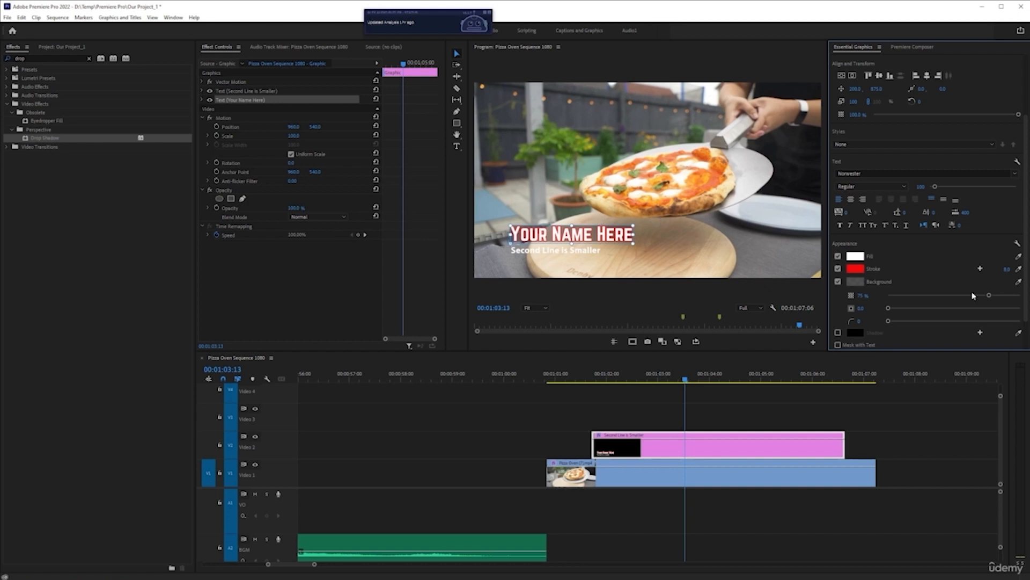
{"action": "left_click_drag", "start_coordinate": [992, 297], "coordinate": [1020, 296]}
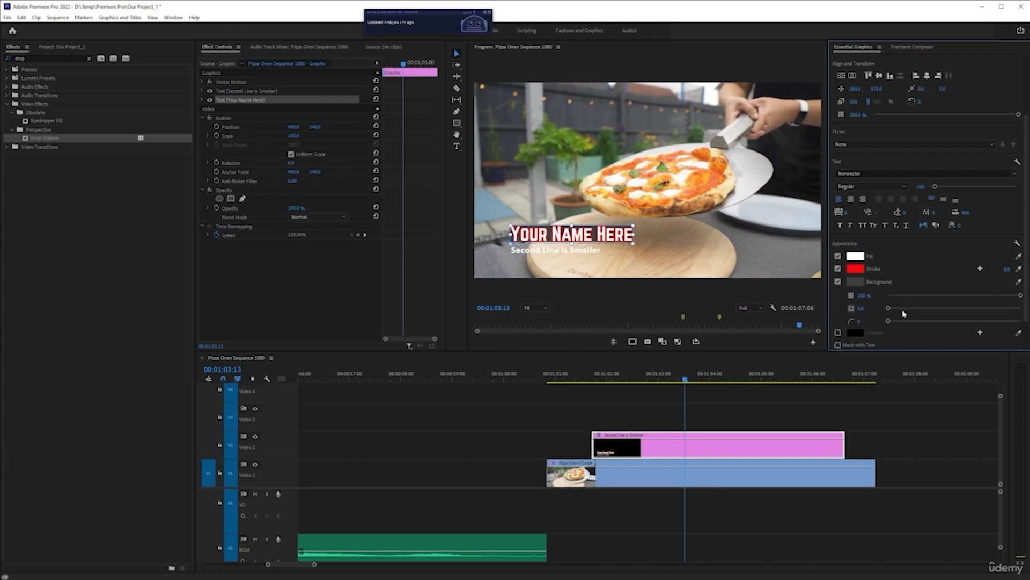
{"action": "left_click_drag", "start_coordinate": [891, 310], "coordinate": [905, 309]}
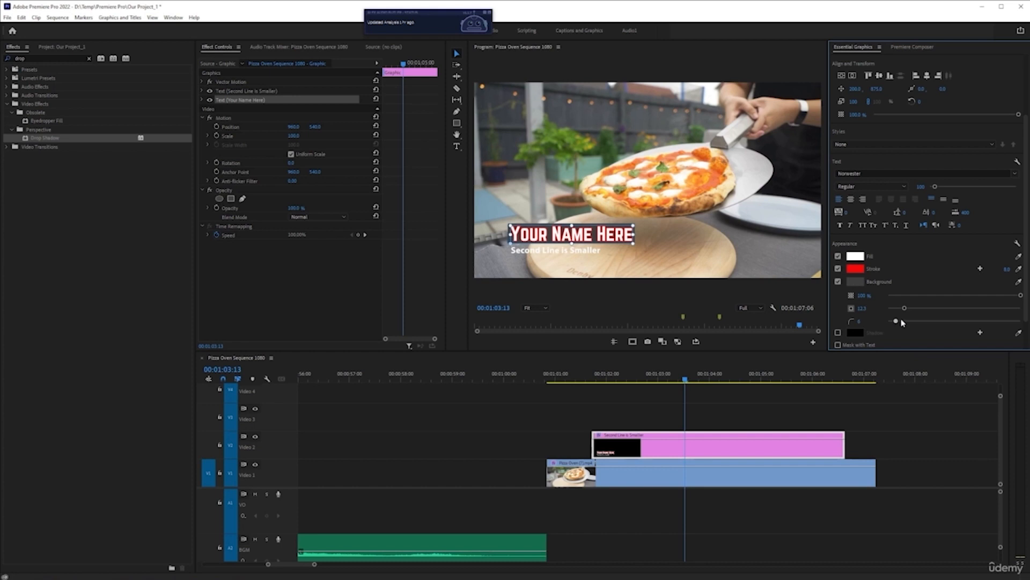
{"action": "left_click", "coordinate": [713, 414]}
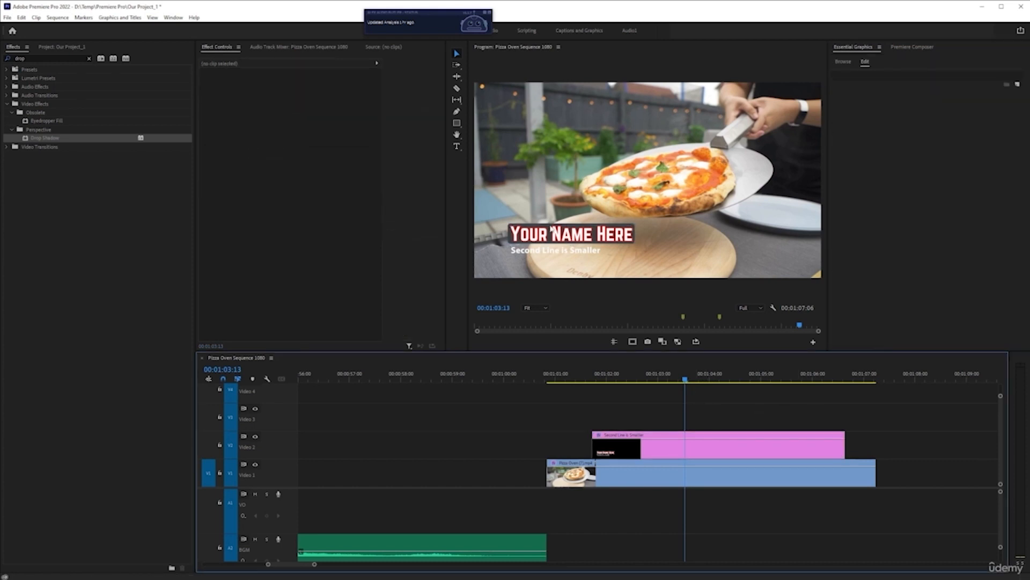
At 00:01:03:06, add a black shadow to the Second Line is Smaller text with a distance of 5, and increase its blur
{"action": "left_click", "coordinate": [670, 379]}
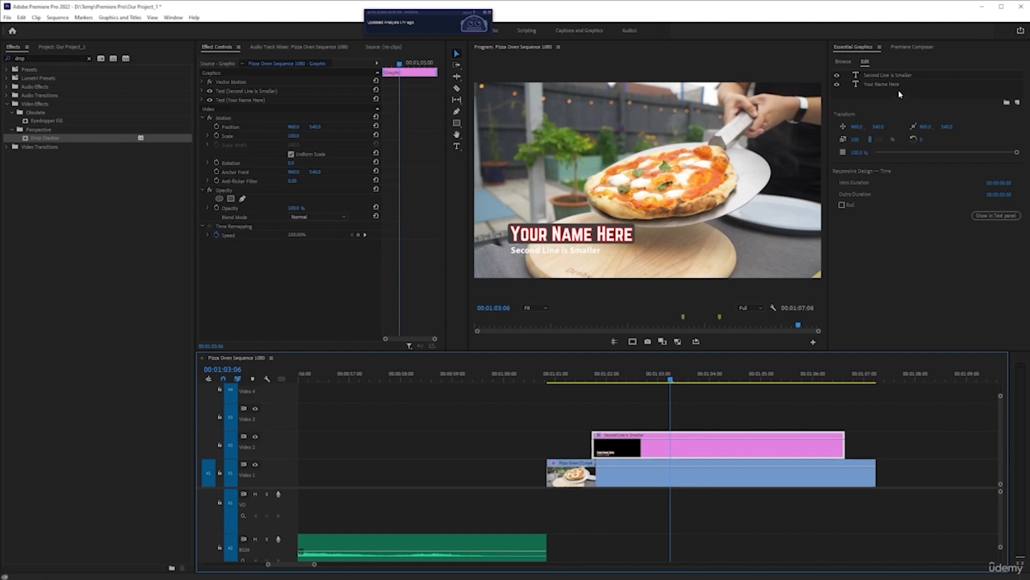
{"action": "left_click", "coordinate": [889, 76]}
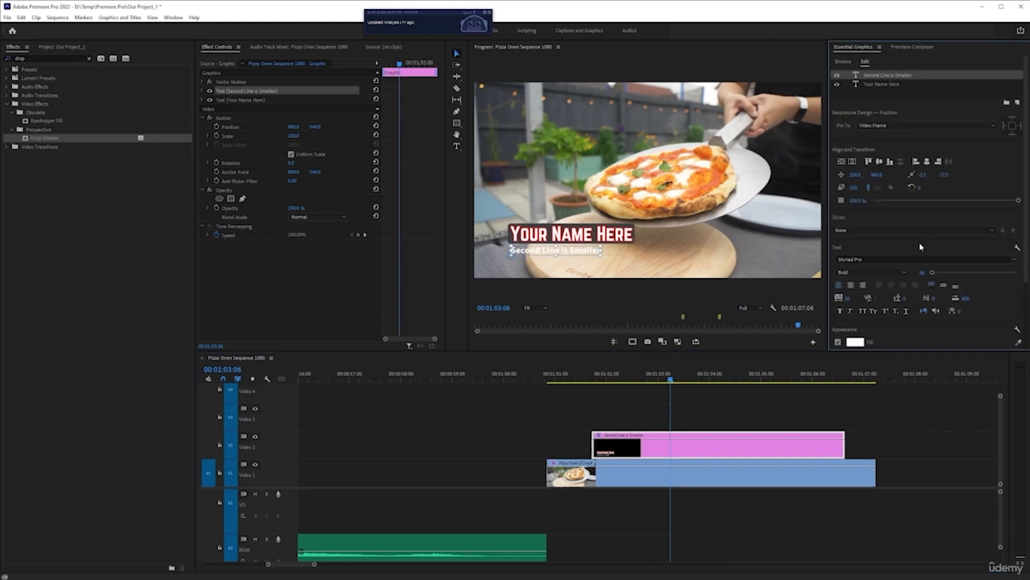
{"action": "scroll", "coordinate": [919, 242], "scroll_direction": "down", "scroll_amount": 4}
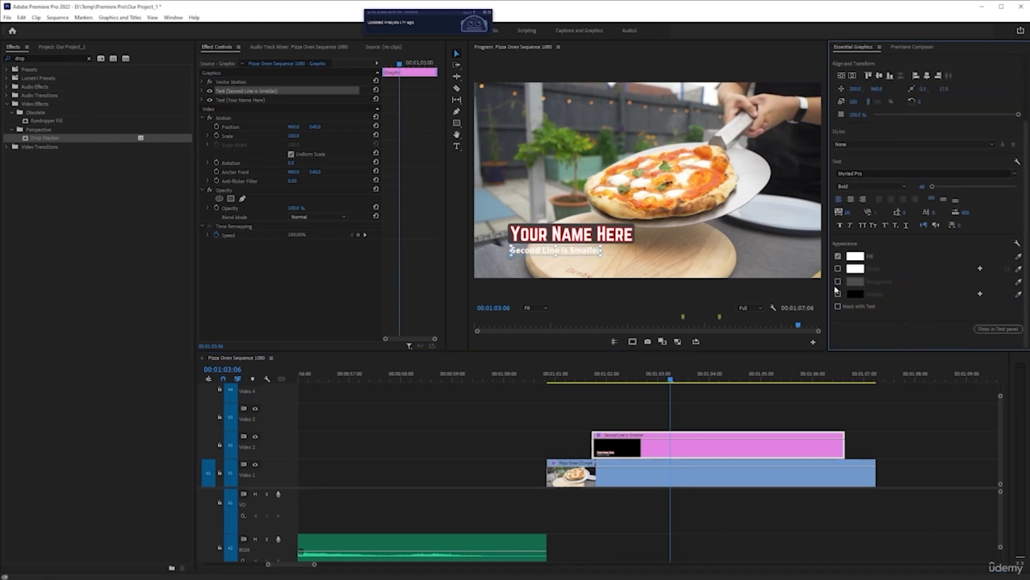
{"action": "left_click", "coordinate": [838, 294]}
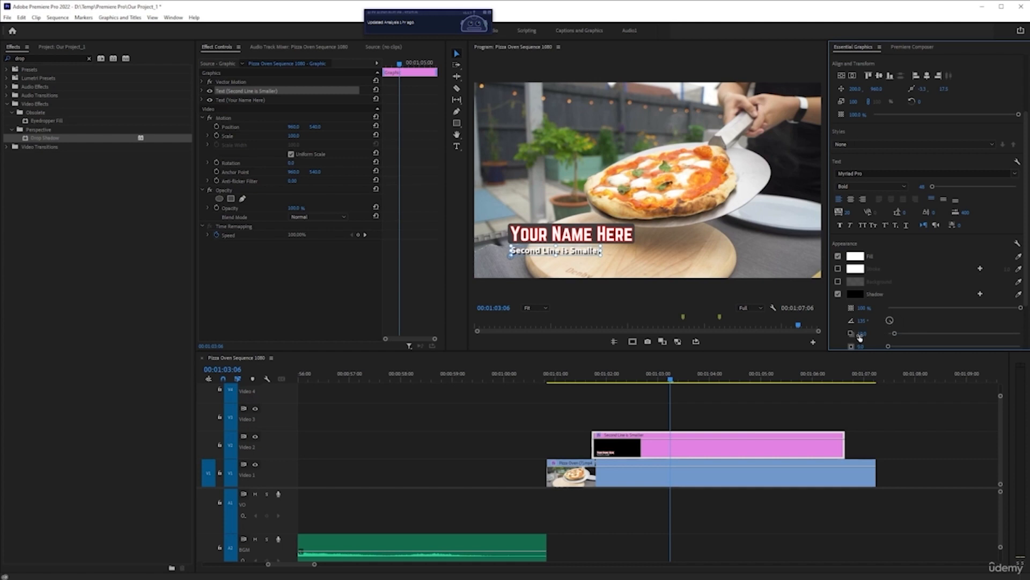
{"action": "key", "text": "ctrl+s"}
{"action": "scroll", "coordinate": [872, 317], "scroll_direction": "down", "scroll_amount": 1}
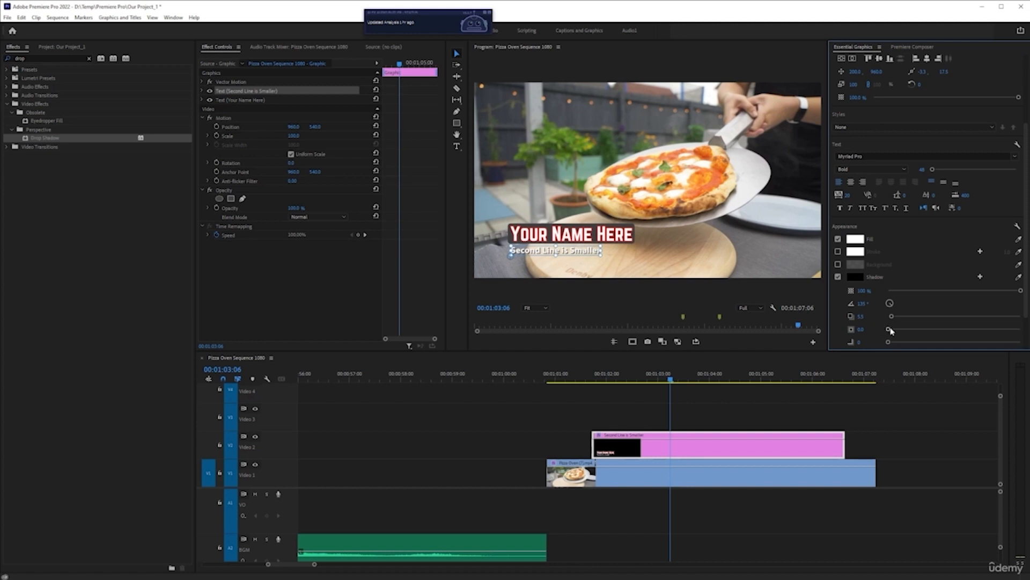
{"action": "left_click_drag", "start_coordinate": [888, 343], "coordinate": [907, 342]}
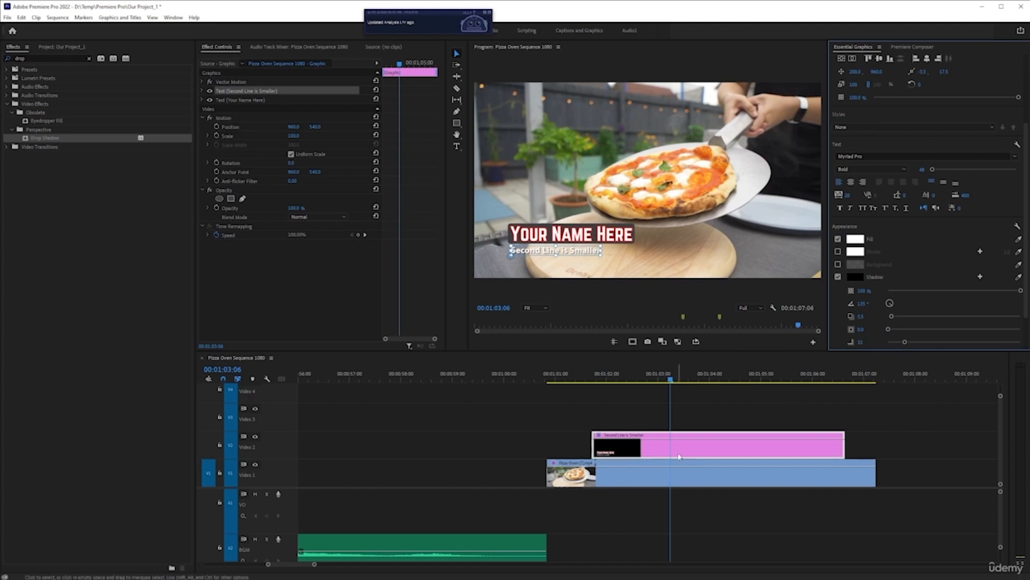
Play the sequence from just before the lower third clip to preview the restyled title over the pizza footage
{"action": "left_click", "coordinate": [691, 424]}
{"action": "left_click", "coordinate": [668, 470]}
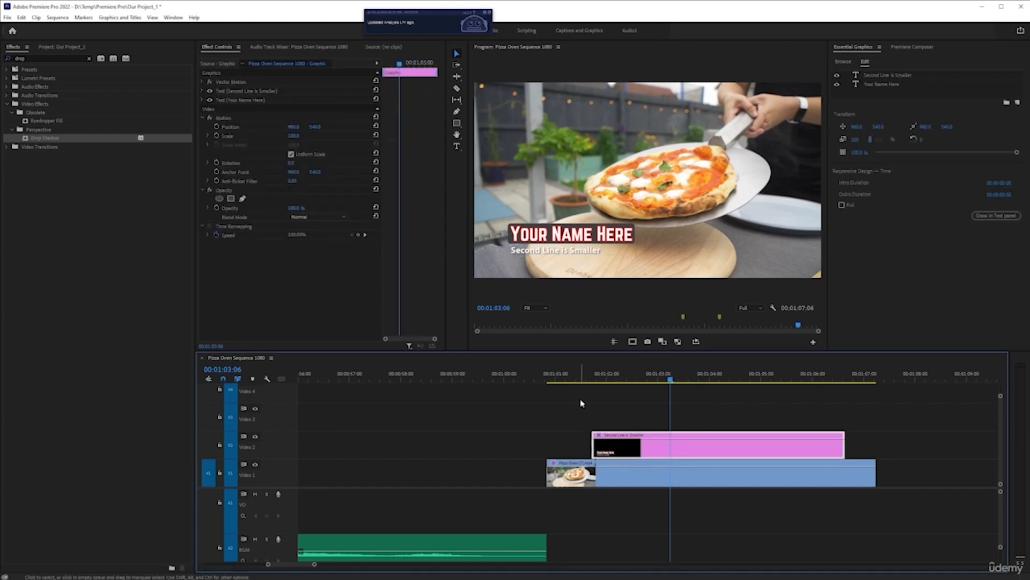
{"action": "left_click", "coordinate": [575, 370]}
{"action": "key", "text": "space"}
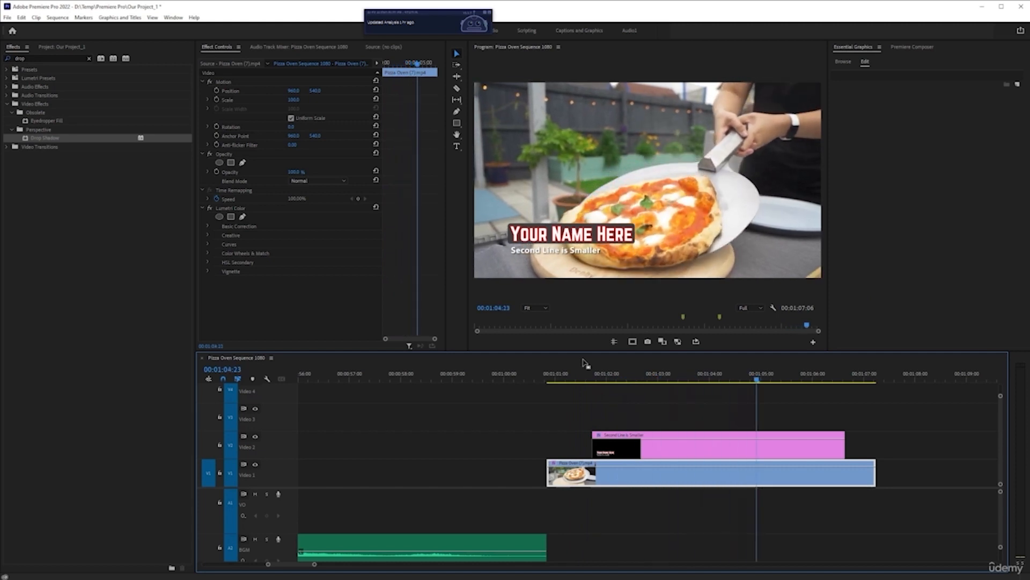
Start Position keyframing on the lower third clip with a keyframe at its first frame, 00:01:01:18
{"action": "left_click", "coordinate": [604, 374]}
{"action": "left_click", "coordinate": [648, 436]}
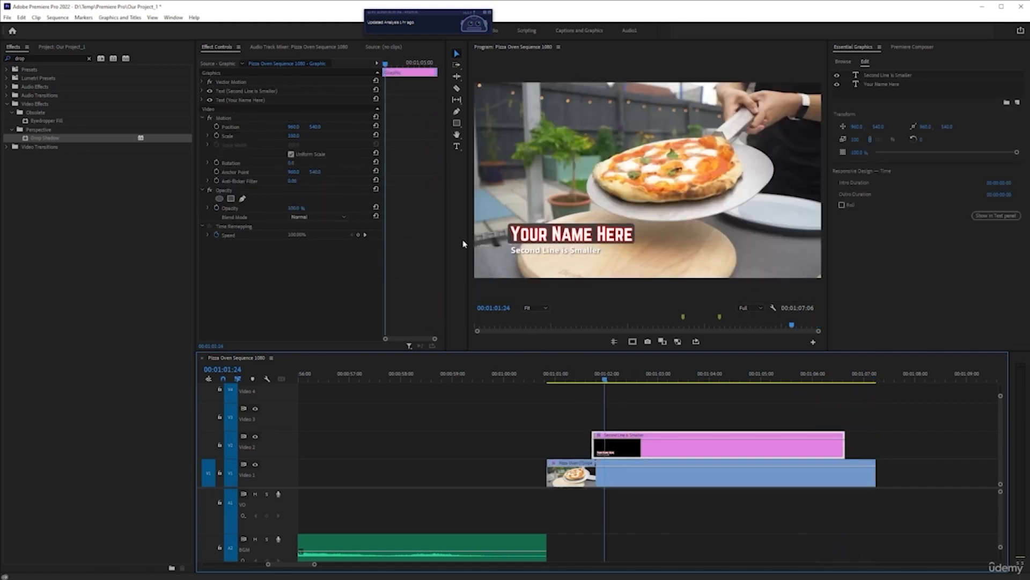
{"action": "key", "text": "Left"}
{"action": "key", "text": "Left"}
{"action": "key", "text": "Left"}
{"action": "key", "text": "Left"}
{"action": "key", "text": "Left"}
{"action": "key", "text": "Left"}
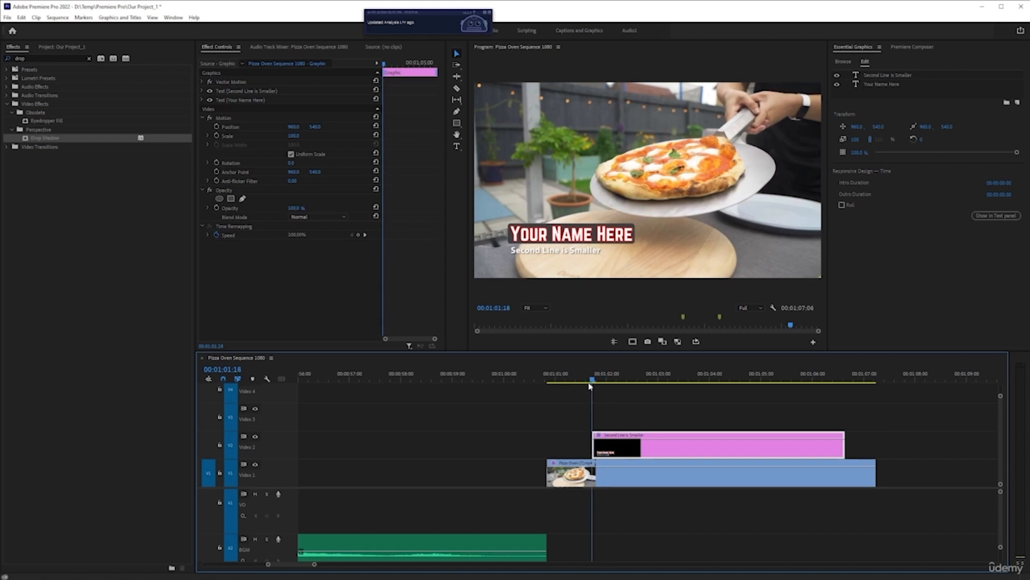
{"action": "left_click", "coordinate": [216, 126]}
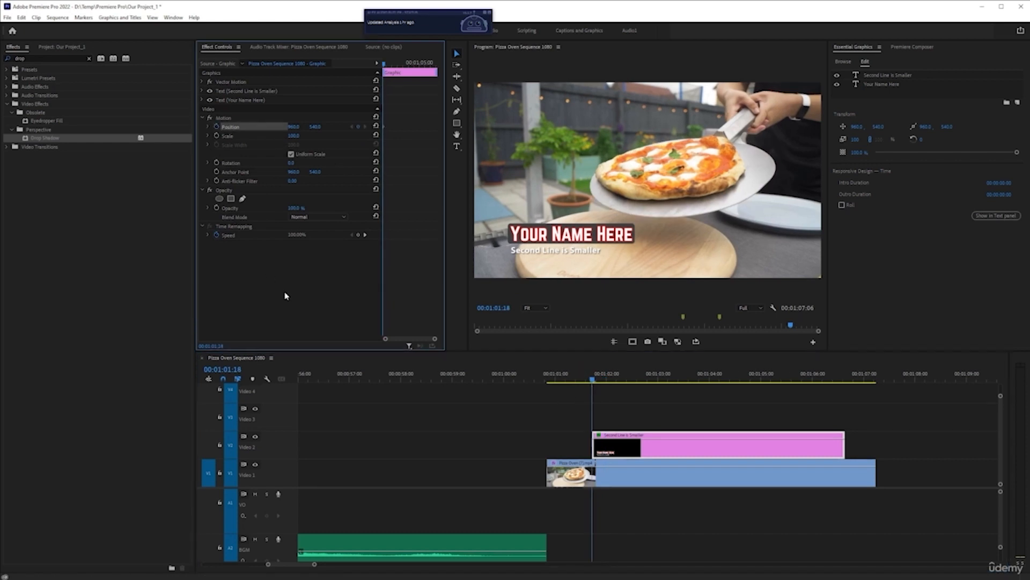
Add a second Position keyframe to the lower third at 00:01:02:23 and return to the first keyframe
{"action": "key", "text": "space"}
{"action": "key", "text": "space"}
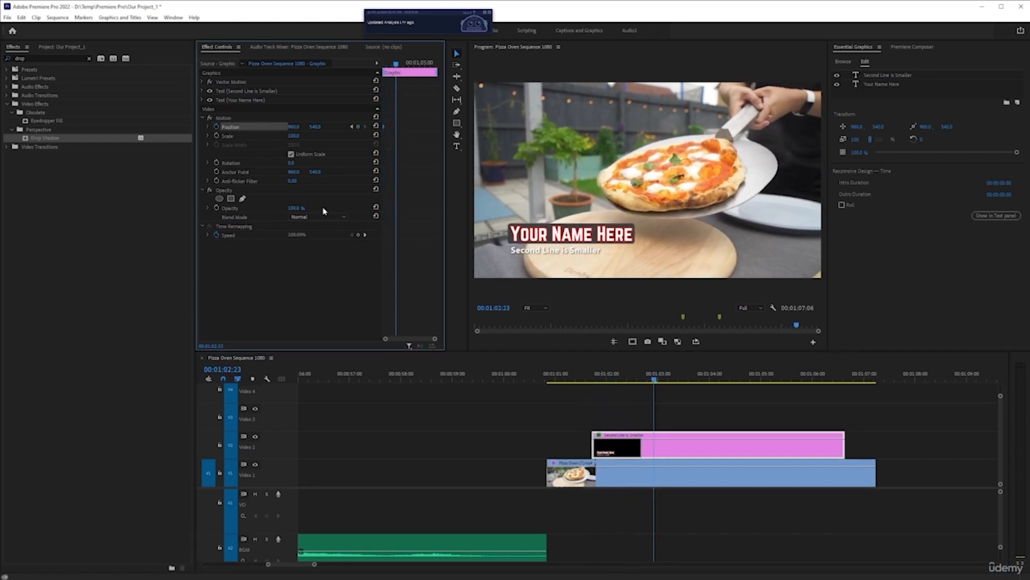
{"action": "left_click", "coordinate": [351, 127]}
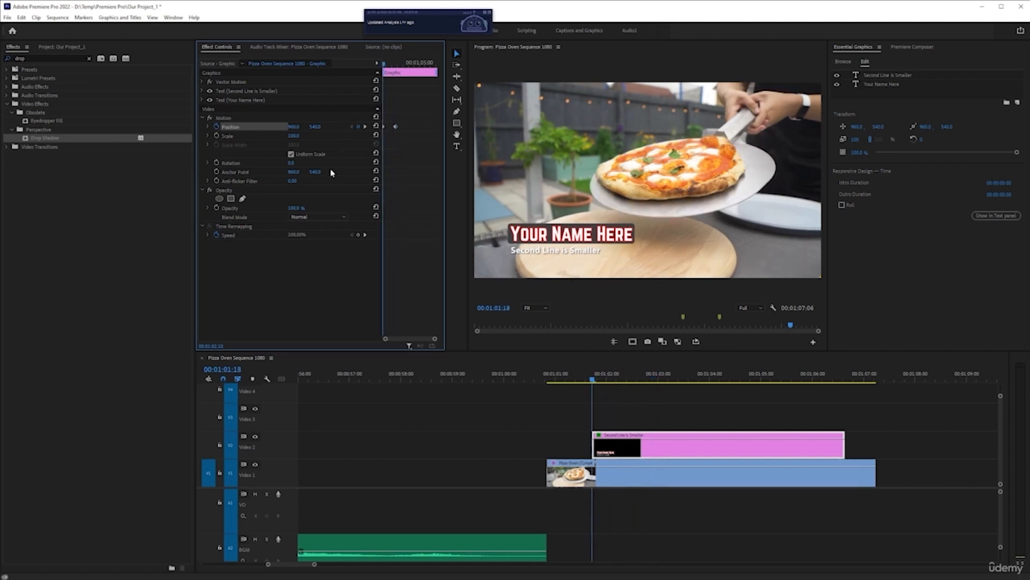
Set the lower third's first Position keyframe to a vertical value of 859, apply temporal easing to both Position keyframes, and preview the animation
{"action": "left_click_drag", "start_coordinate": [315, 127], "coordinate": [461, 144]}
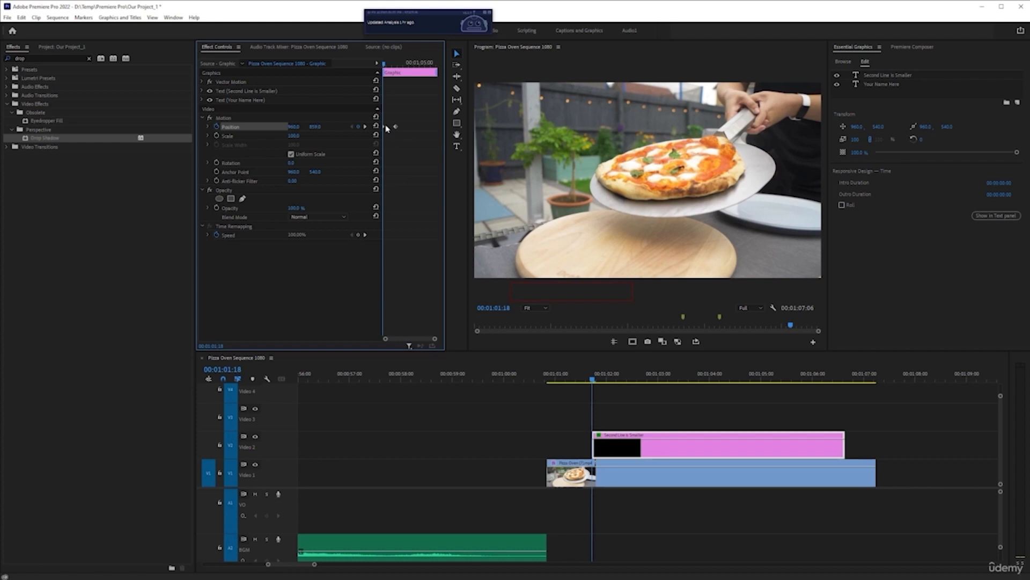
{"action": "right_click", "coordinate": [384, 128]}
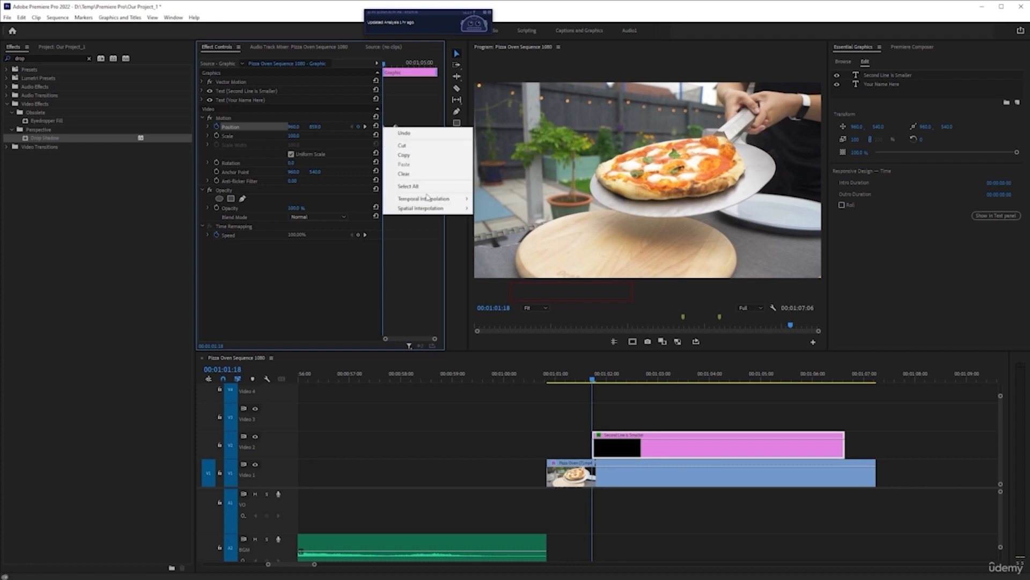
{"action": "mouse_move", "coordinate": [428, 200]}
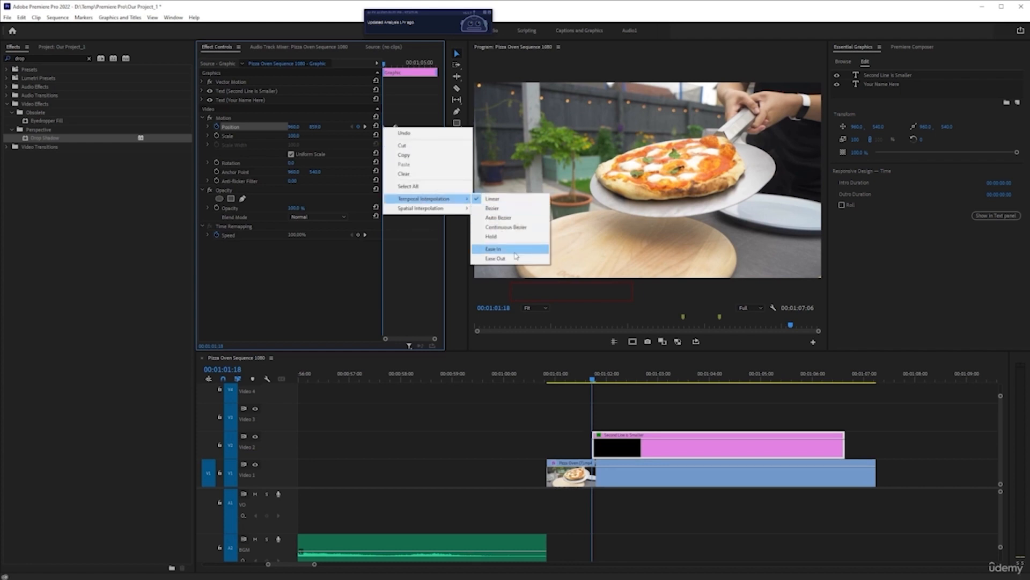
{"action": "left_click", "coordinate": [493, 249]}
{"action": "right_click", "coordinate": [396, 127]}
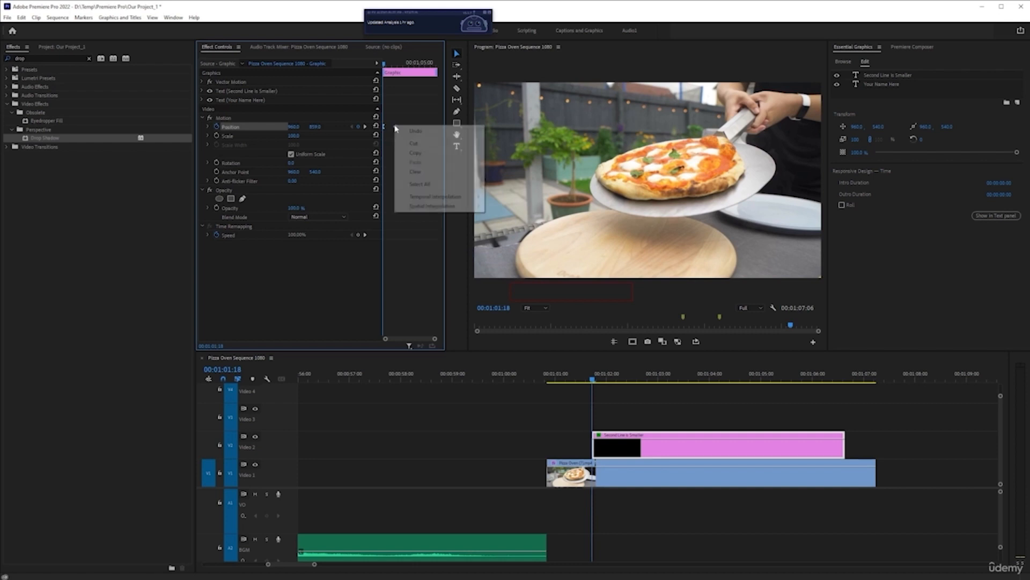
{"action": "mouse_move", "coordinate": [432, 197]}
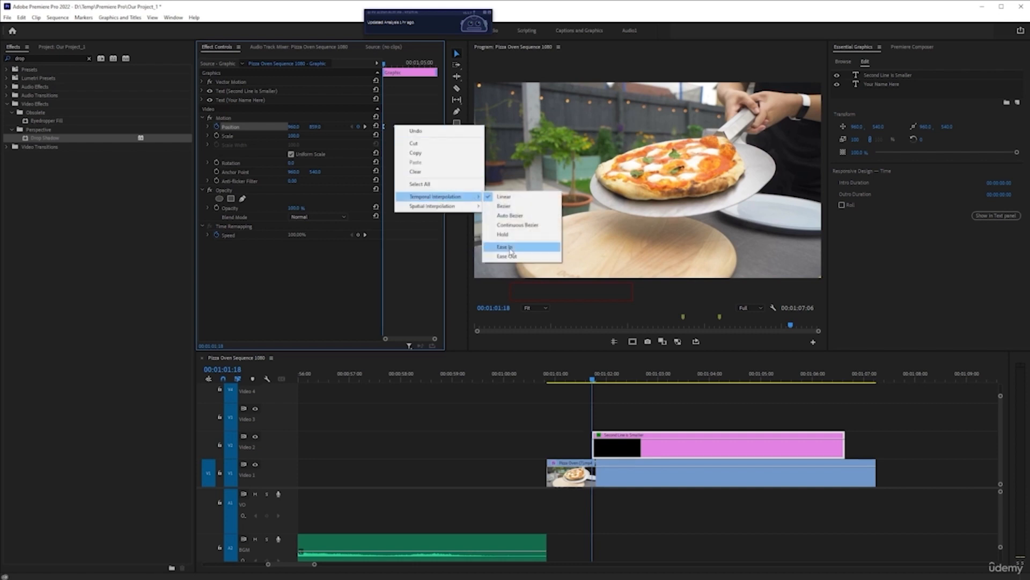
{"action": "left_click", "coordinate": [506, 256]}
{"action": "key", "text": "space"}
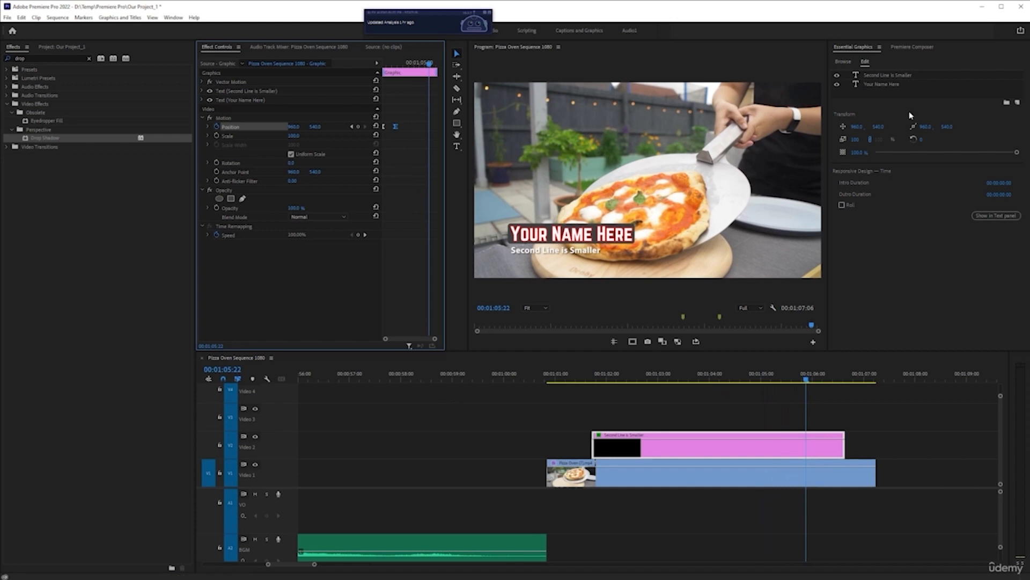
Browse the title templates and delete the lower third graphic clip above the pizza footage
{"action": "left_click", "coordinate": [843, 62]}
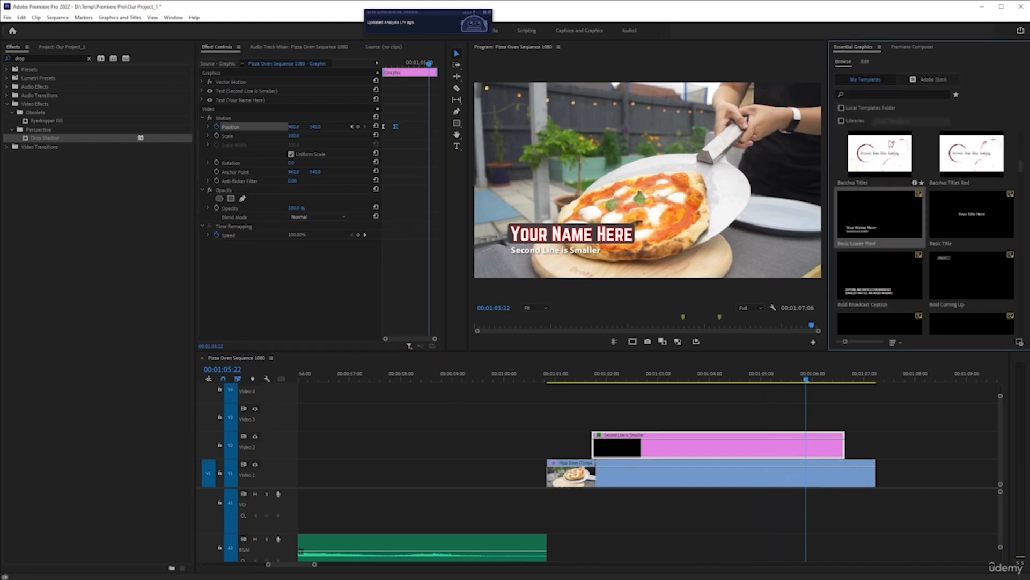
{"action": "scroll", "coordinate": [872, 213], "scroll_direction": "down", "scroll_amount": 3}
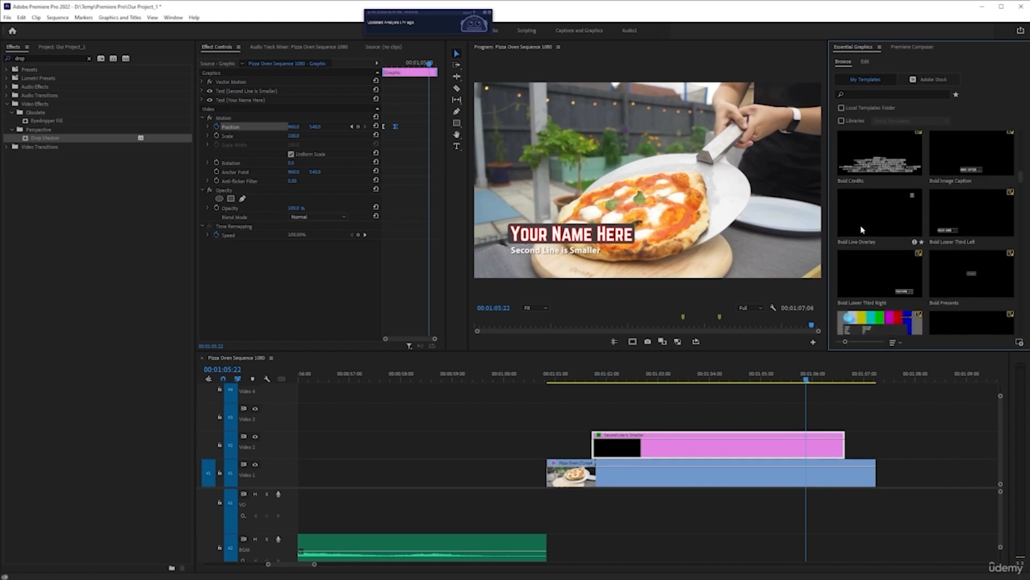
{"action": "scroll", "coordinate": [862, 230], "scroll_direction": "up", "scroll_amount": 2}
{"action": "left_click", "coordinate": [657, 439]}
{"action": "key", "text": "Delete"}
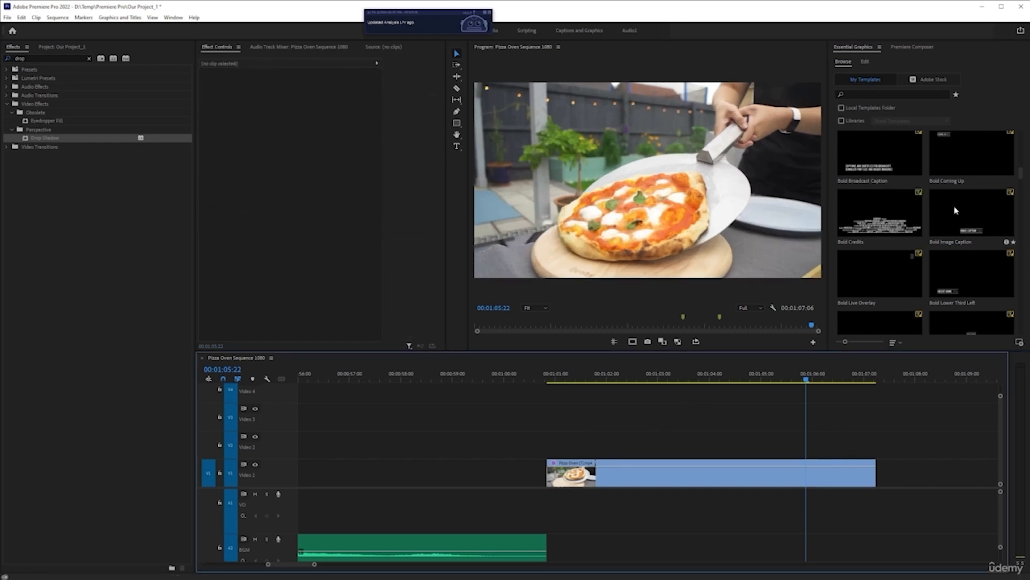
Place the Bold Credits template on Video 2 above the pizza footage, starting at 00:01:01:13, and view it at 00:01:03:16
{"action": "scroll", "coordinate": [882, 213], "scroll_direction": "up", "scroll_amount": 2}
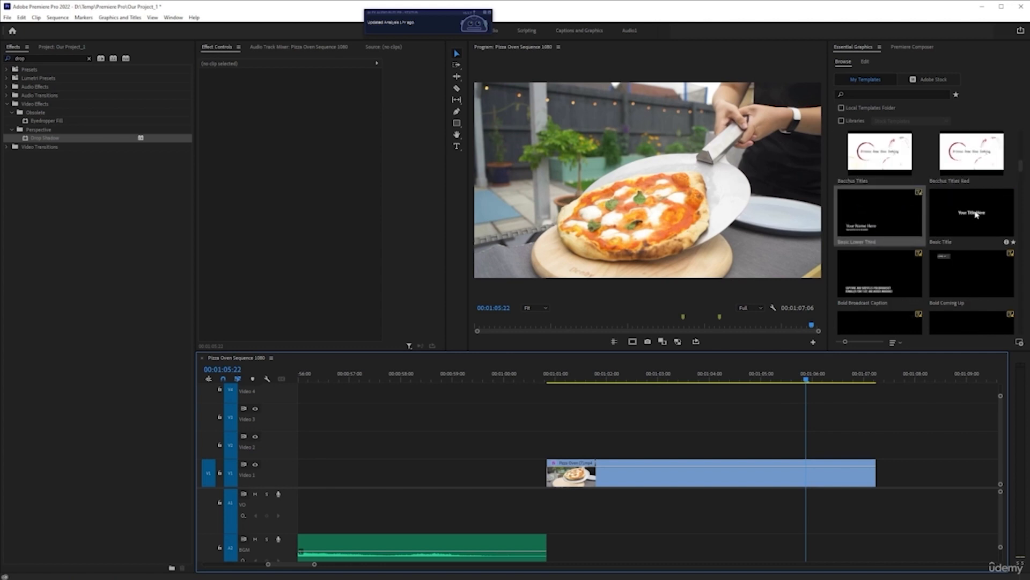
{"action": "scroll", "coordinate": [885, 252], "scroll_direction": "down", "scroll_amount": 1}
{"action": "left_click_drag", "start_coordinate": [886, 276], "coordinate": [586, 440]}
{"action": "left_click", "coordinate": [694, 380]}
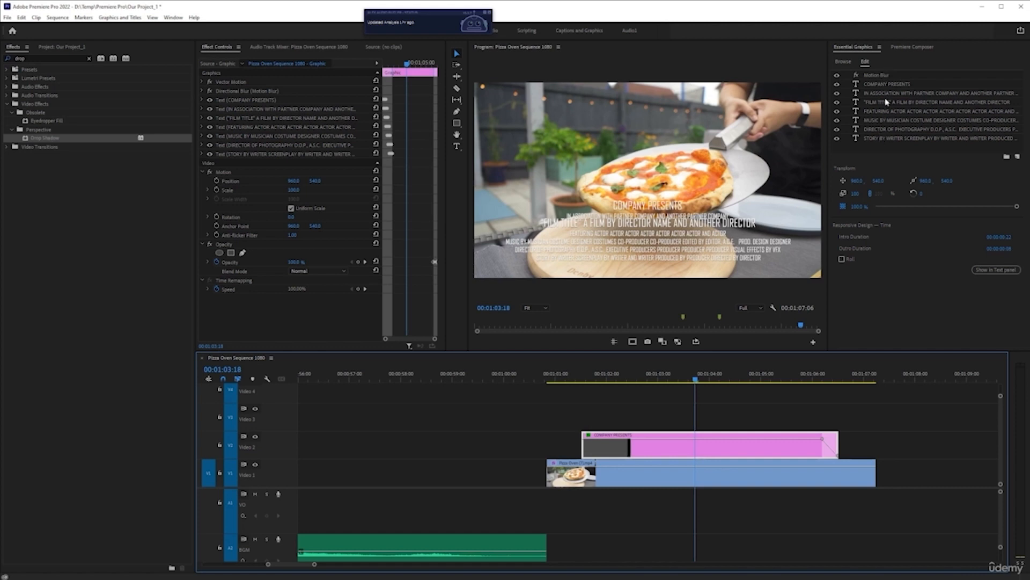
{"action": "left_click", "coordinate": [690, 376]}
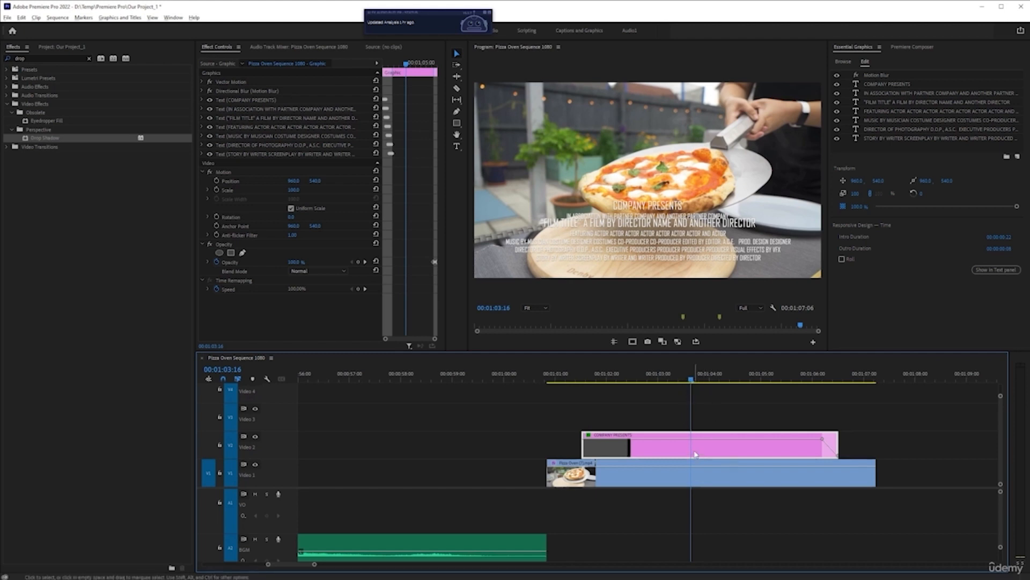
Step through the Opacity keyframes of the credits clip at 00:01:06:04 and 00:01:06:12
{"action": "scroll", "coordinate": [697, 455], "scroll_direction": "up", "scroll_amount": 4}
{"action": "scroll", "coordinate": [696, 456], "scroll_direction": "down", "scroll_amount": 3}
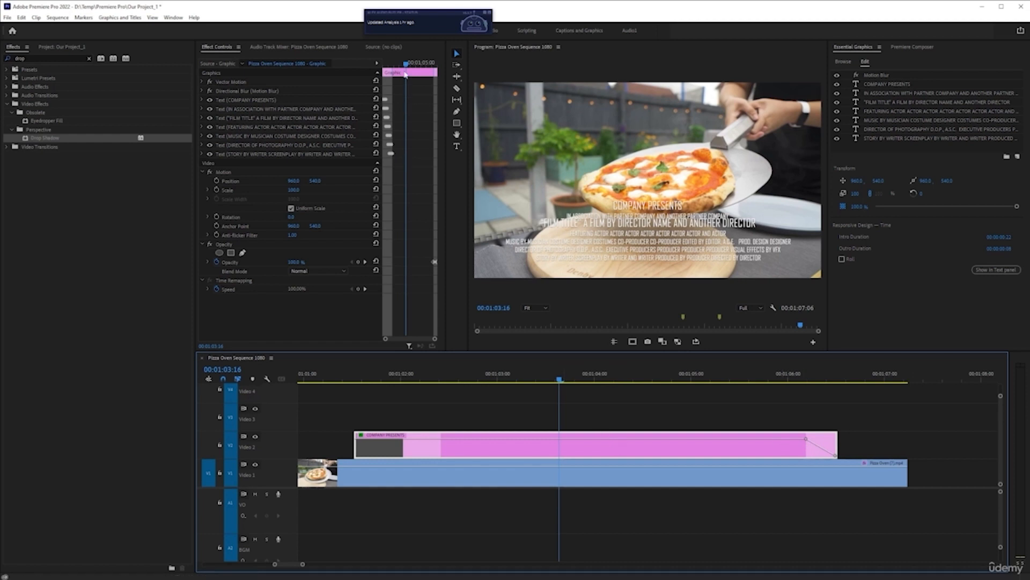
{"action": "left_click", "coordinate": [379, 47]}
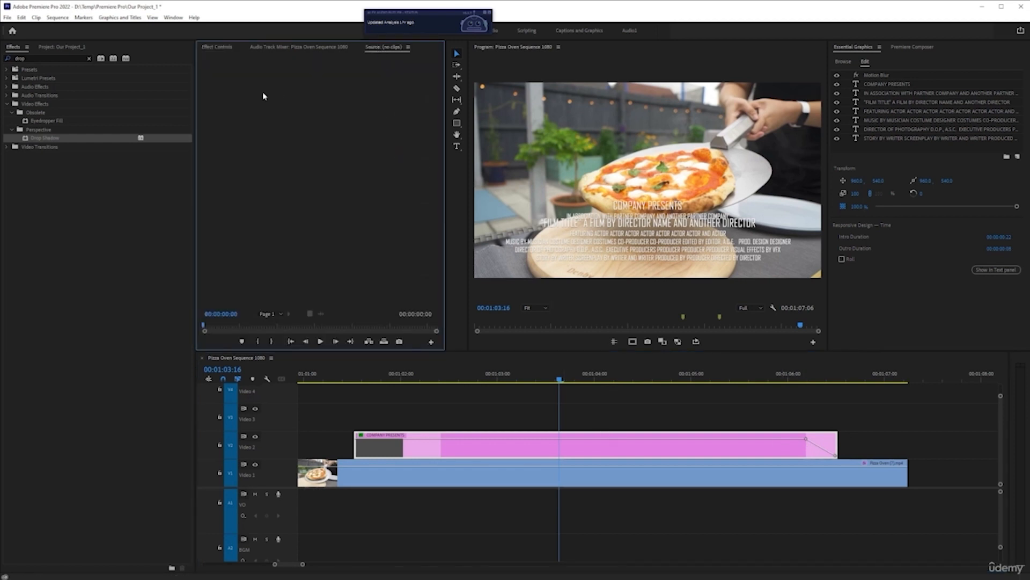
{"action": "left_click", "coordinate": [222, 47]}
{"action": "left_click", "coordinate": [580, 446]}
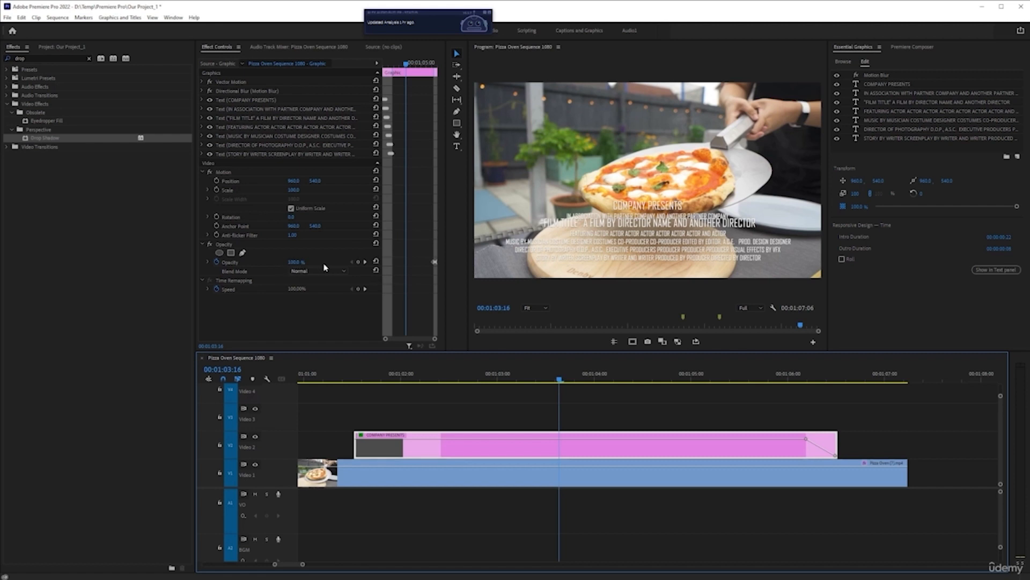
{"action": "left_click", "coordinate": [365, 262]}
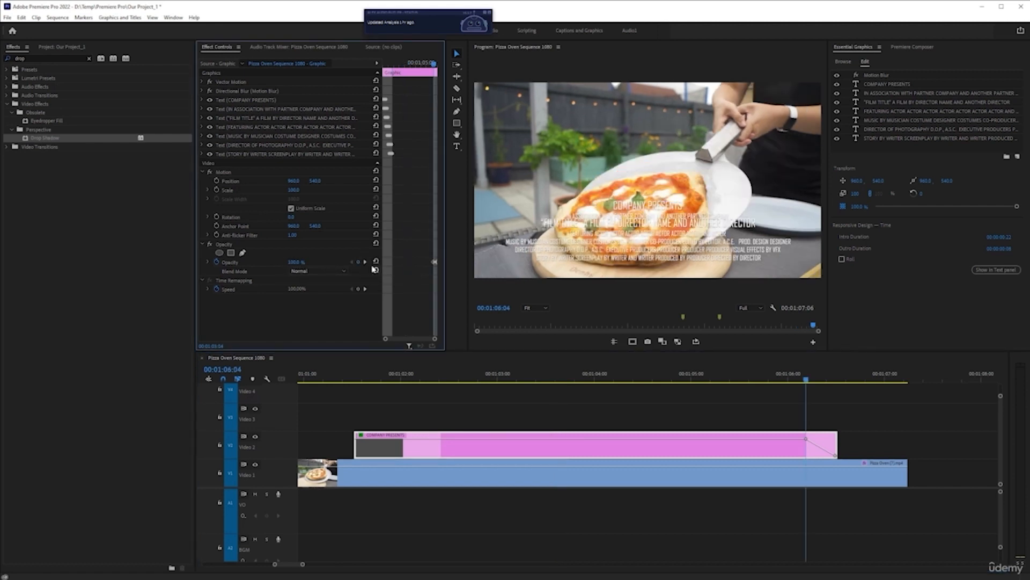
{"action": "left_click", "coordinate": [365, 261]}
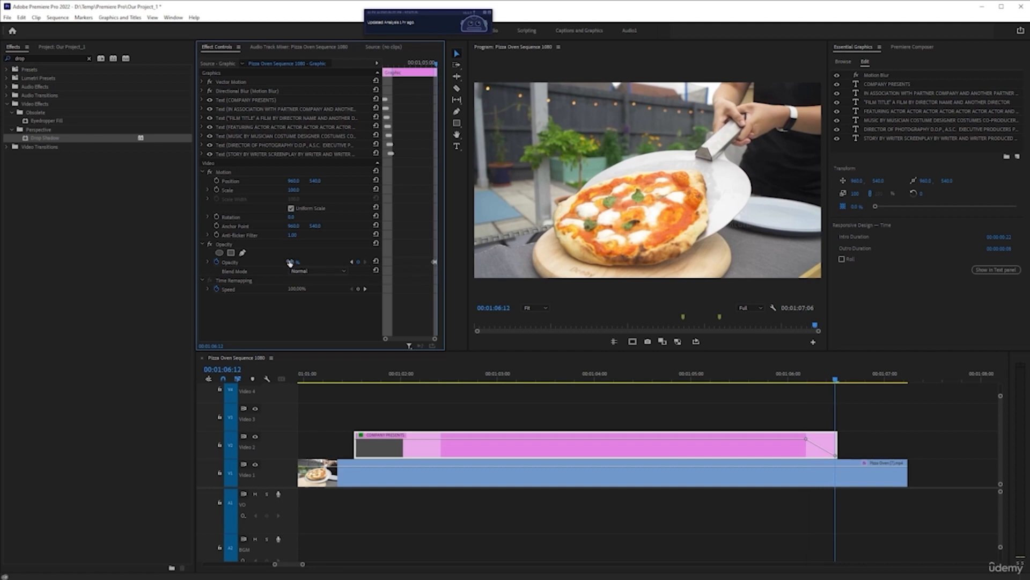
Play the end of the credits clip from 00:01:06:01 to check its closing opacity change
{"action": "left_click", "coordinate": [793, 375]}
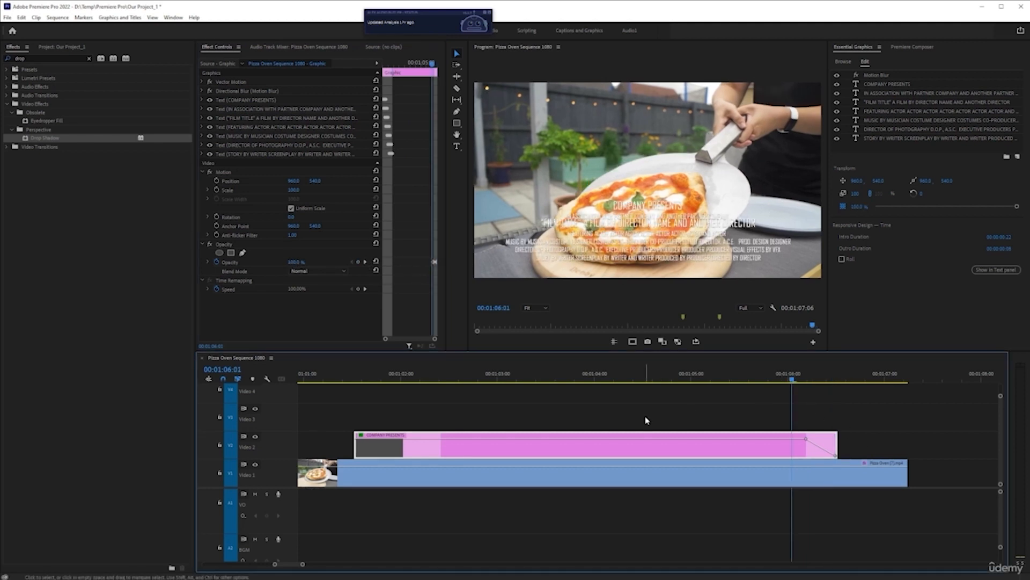
{"action": "key", "text": "space"}
{"action": "key", "text": "space"}
Enlarge the clip's effect settings to full size to examine the credit text layers' keyframes, and restore the layout
{"action": "left_click", "coordinate": [631, 382]}
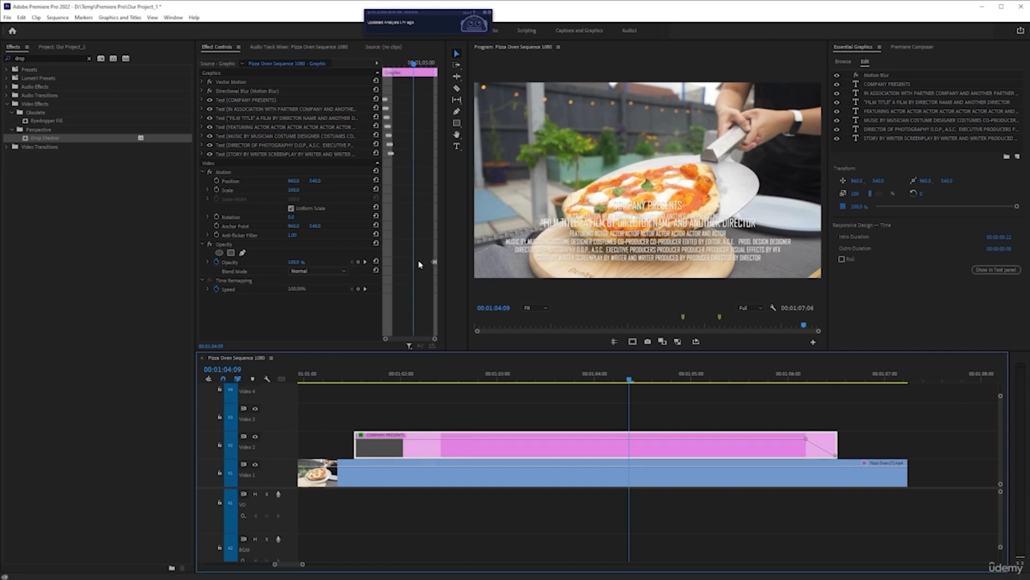
{"action": "key", "text": "grave"}
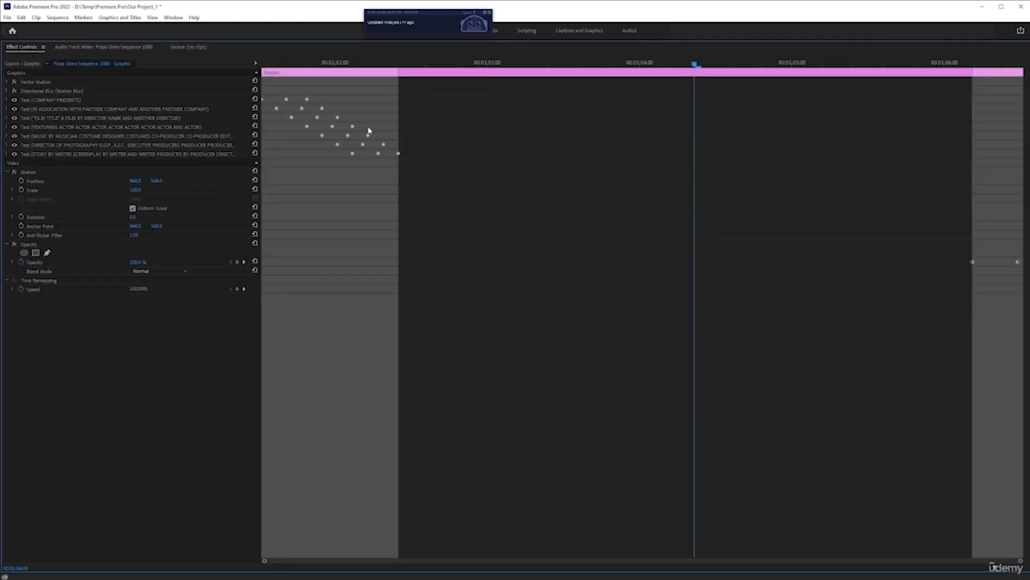
{"action": "key", "text": "grave"}
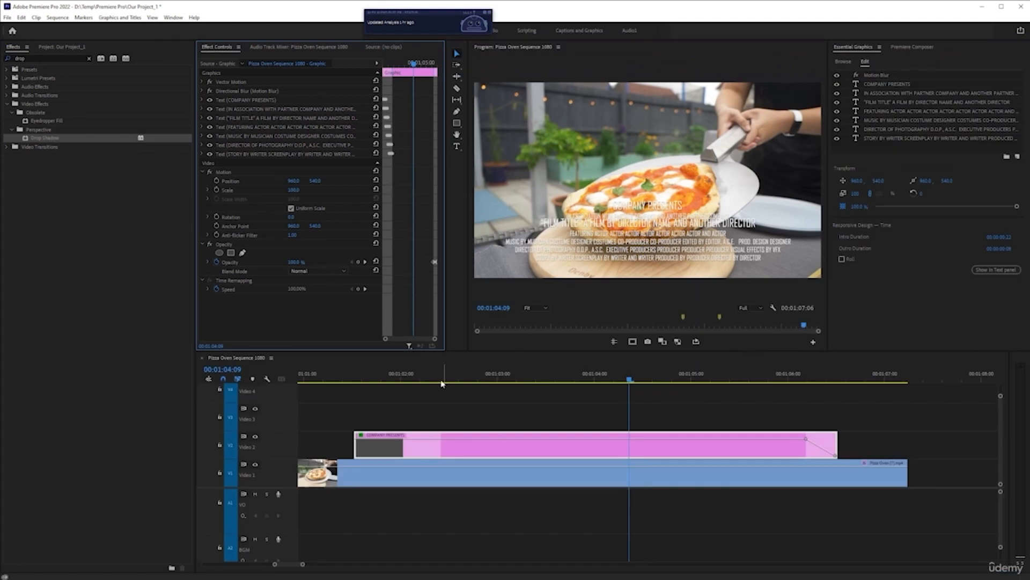
Replay the credits clip's intro animation from its start at 00:01:01:13 and stop at 00:01:02:21
{"action": "left_click", "coordinate": [355, 378]}
{"action": "key", "text": "space"}
{"action": "key", "text": "space"}
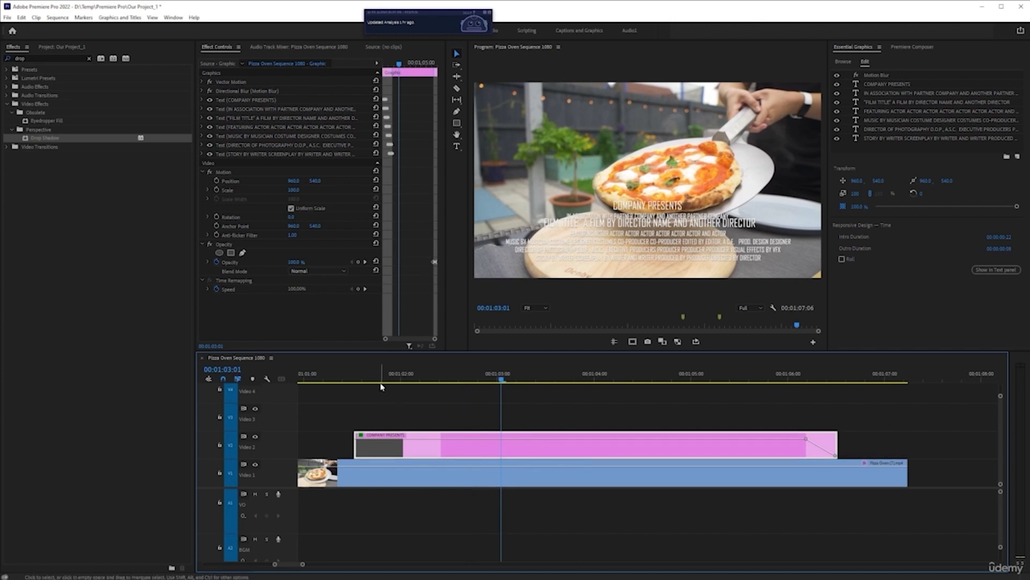
{"action": "left_click", "coordinate": [356, 379]}
{"action": "key", "text": "space"}
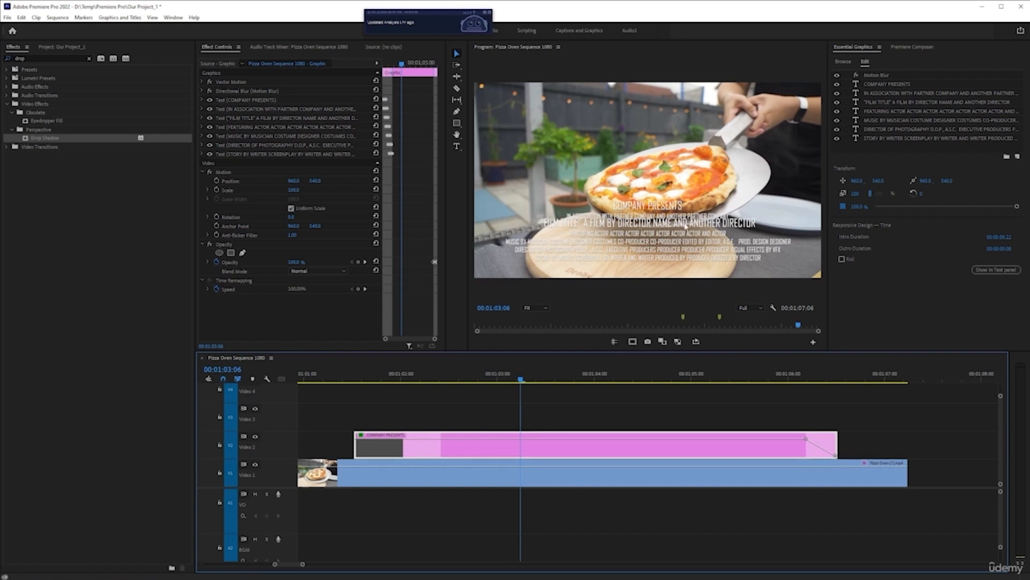
{"action": "left_click", "coordinate": [351, 378]}
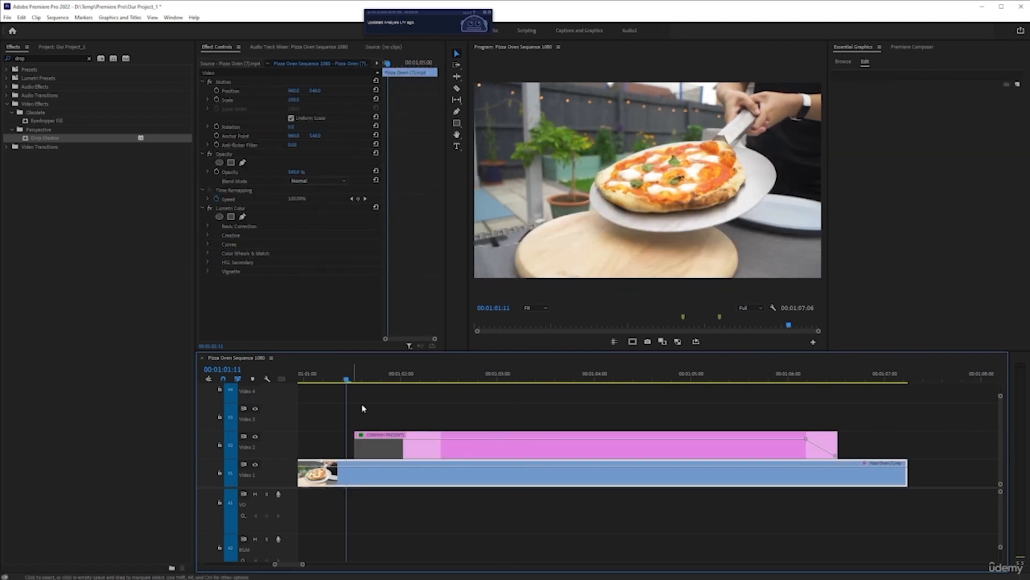
{"action": "left_click", "coordinate": [472, 444]}
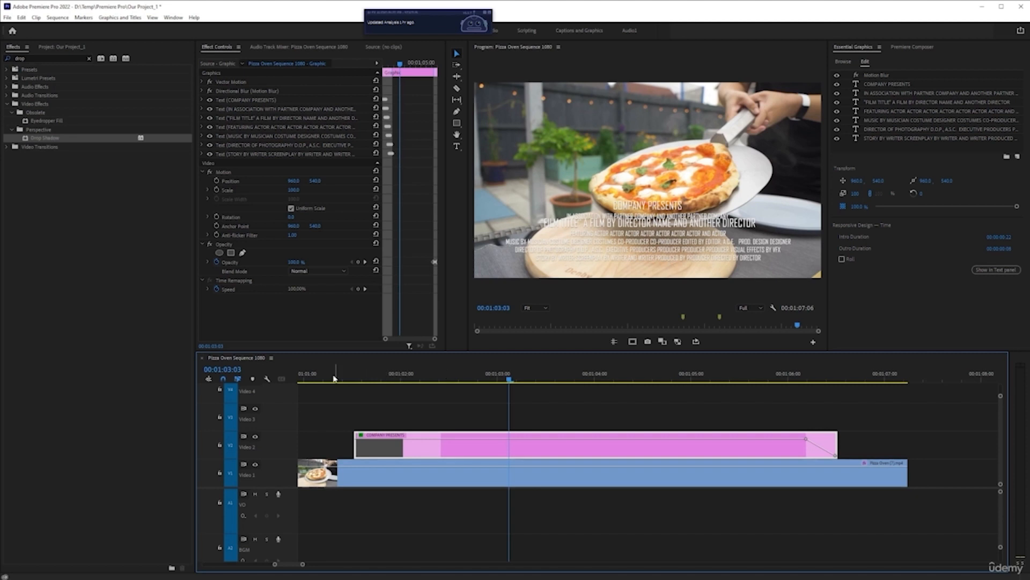
{"action": "left_click", "coordinate": [354, 379]}
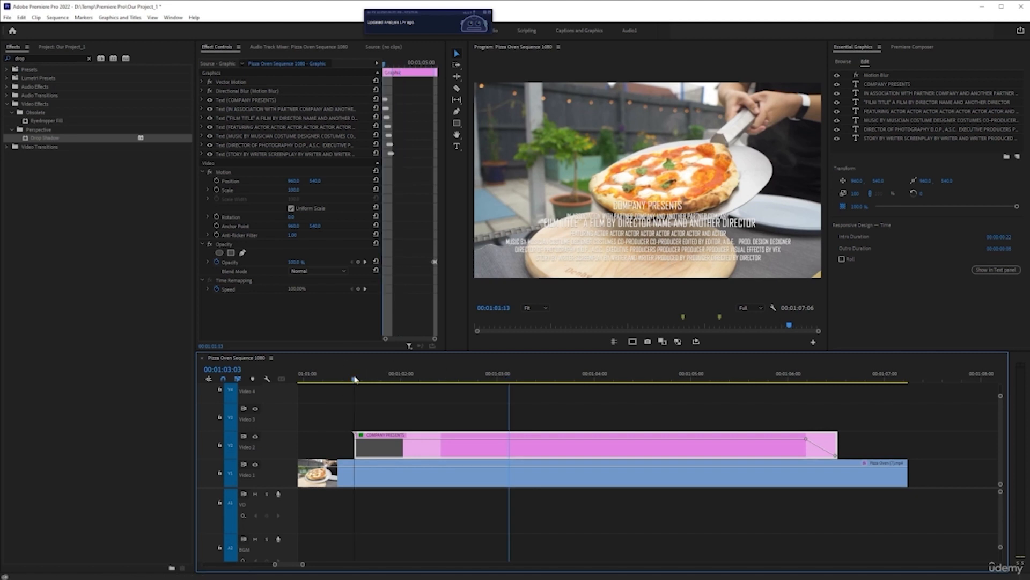
{"action": "key", "text": "space"}
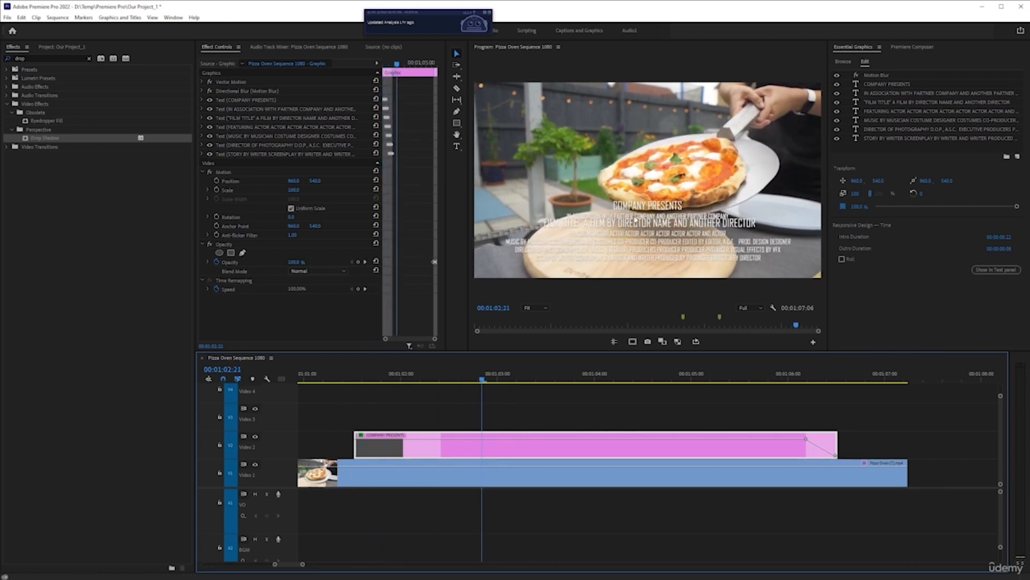
Change the font of the COMPANY PRESENTS text layer to Bebas Neue
{"action": "left_click", "coordinate": [885, 84]}
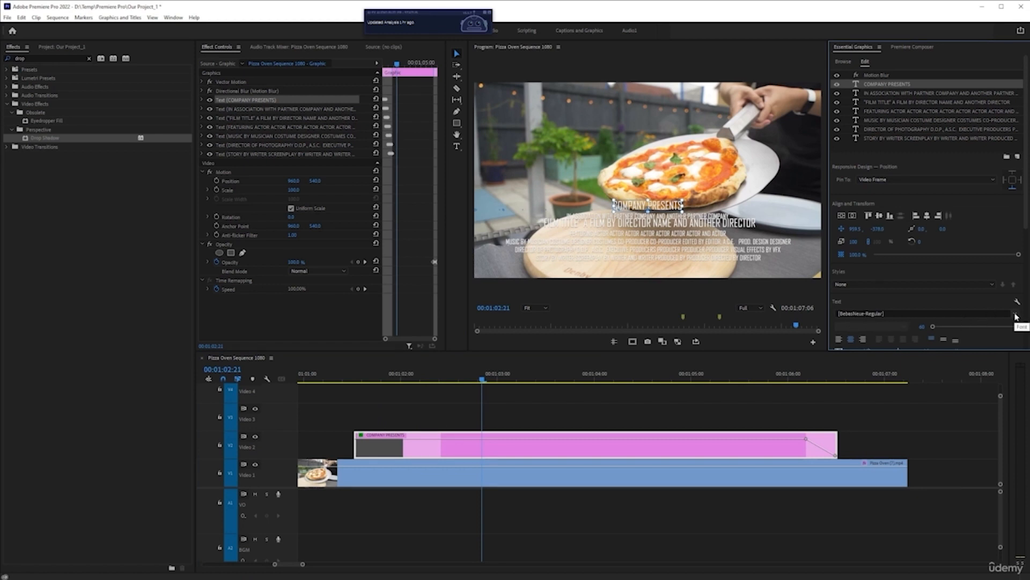
{"action": "left_click", "coordinate": [969, 314]}
{"action": "scroll", "coordinate": [893, 378], "scroll_direction": "up", "scroll_amount": 15}
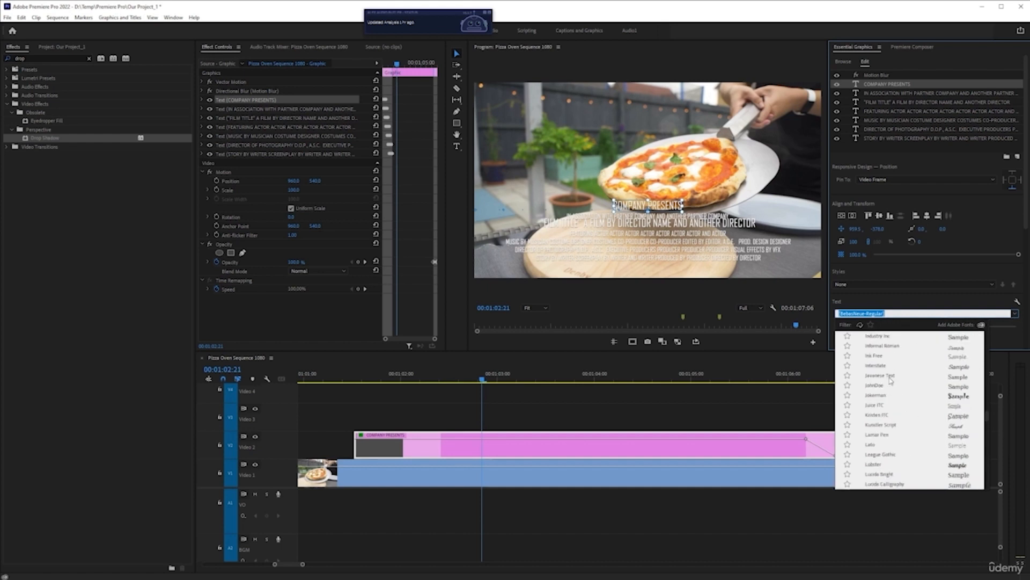
{"action": "scroll", "coordinate": [890, 379], "scroll_direction": "up", "scroll_amount": 12}
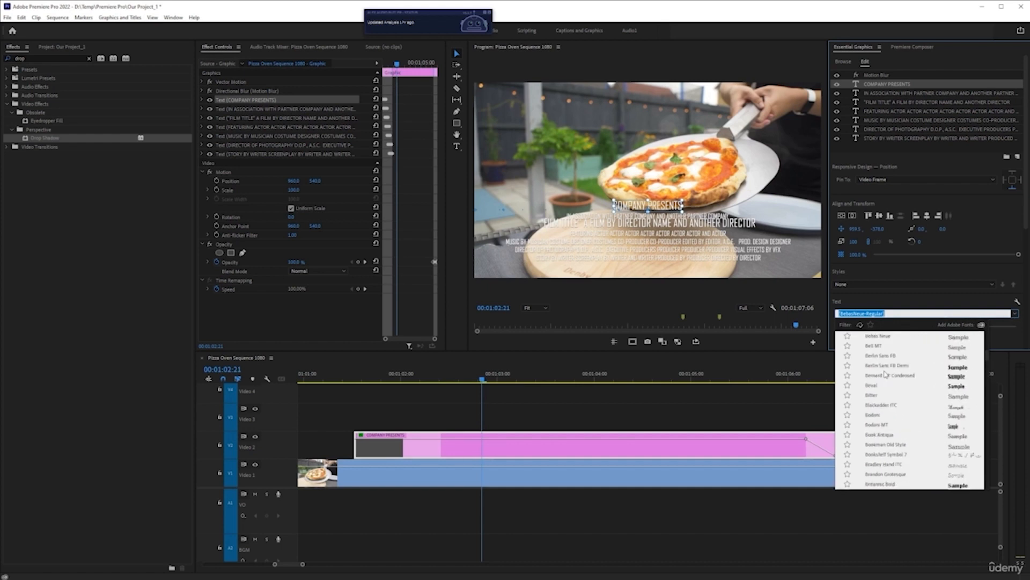
{"action": "scroll", "coordinate": [882, 380], "scroll_direction": "down", "scroll_amount": 3}
{"action": "scroll", "coordinate": [882, 380], "scroll_direction": "down", "scroll_amount": 3}
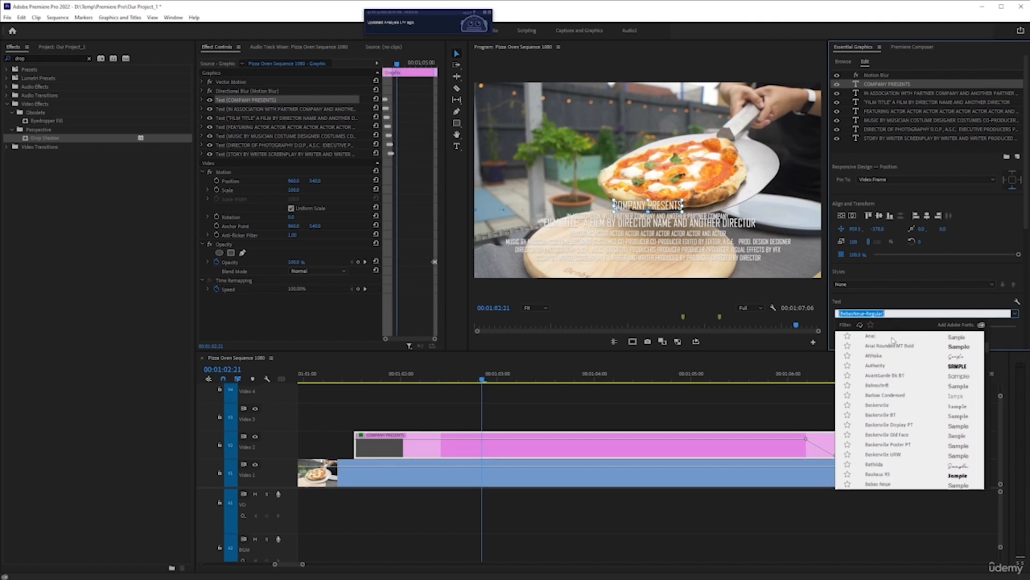
{"action": "scroll", "coordinate": [896, 399], "scroll_direction": "down", "scroll_amount": 3}
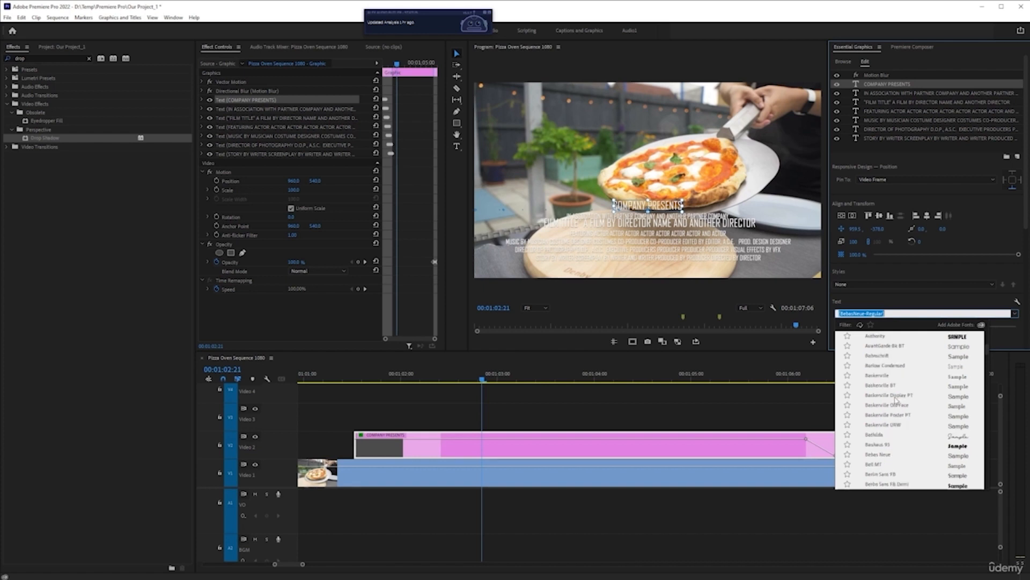
{"action": "left_click", "coordinate": [889, 456]}
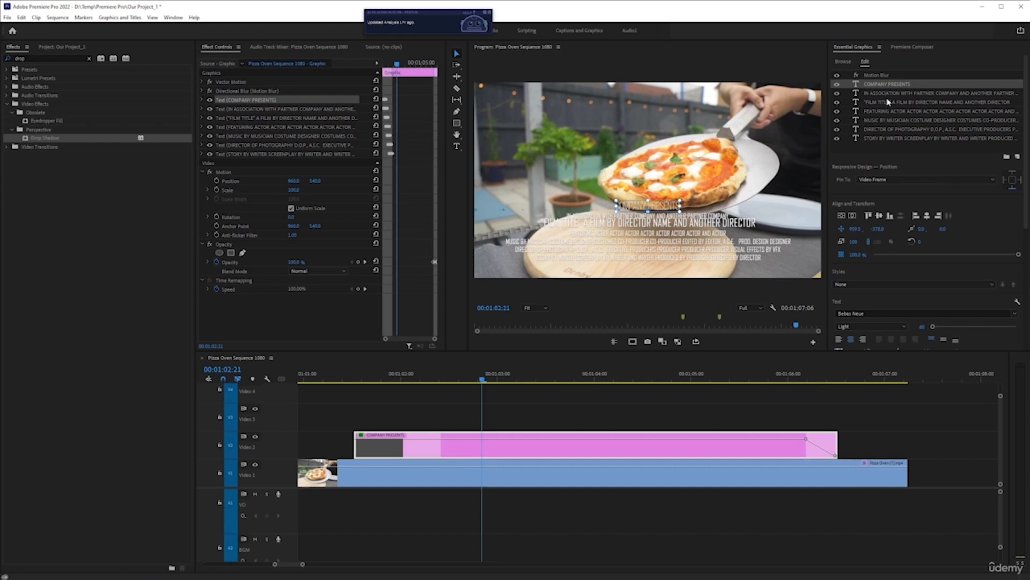
Change the font of the "IN ASSOCIATION WITH PARTNER COMPANY" and "FILM TITLE" text layers to Bebas Neue
{"action": "left_click", "coordinate": [905, 93]}
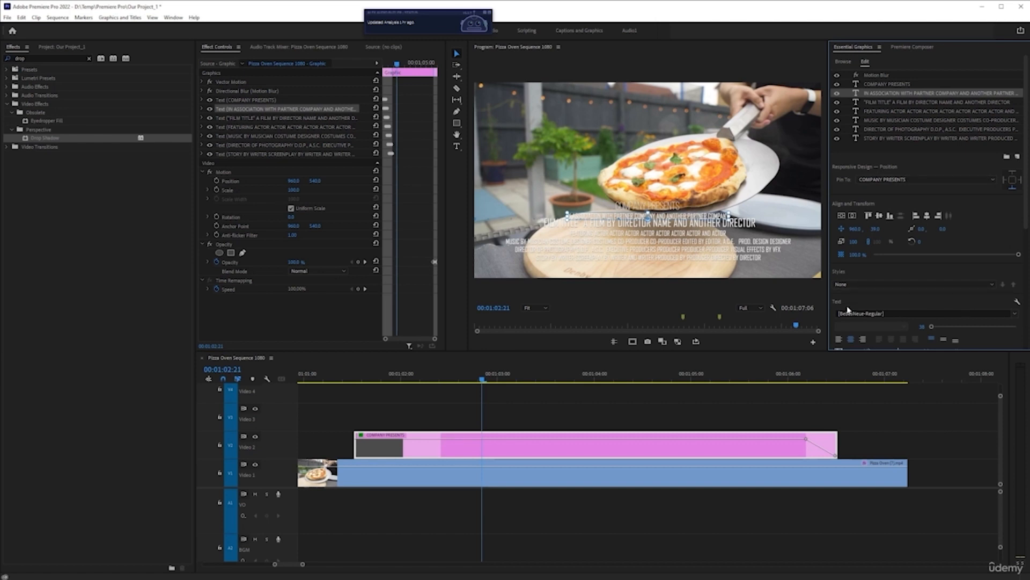
{"action": "left_click", "coordinate": [1015, 314]}
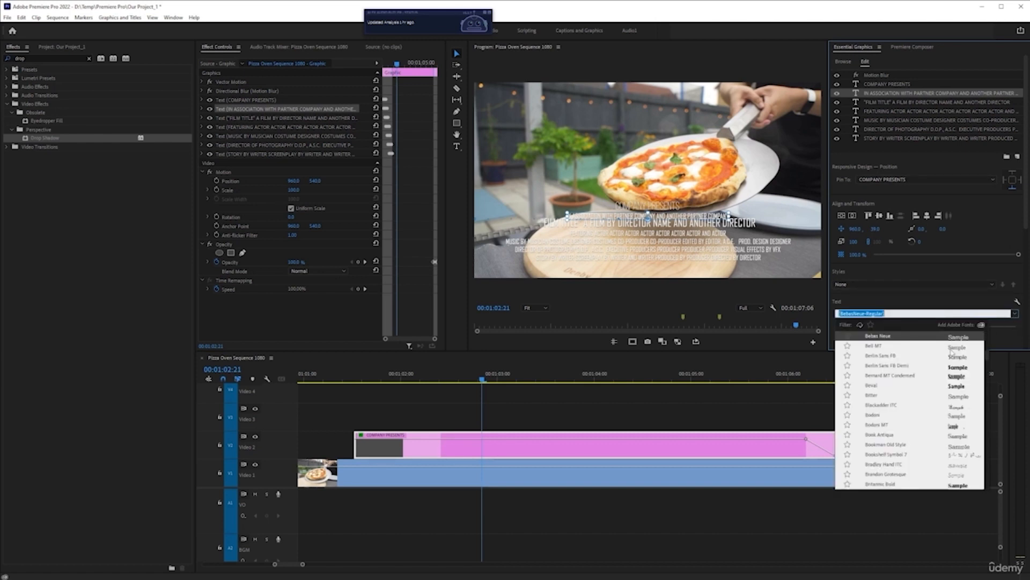
{"action": "left_click", "coordinate": [896, 336]}
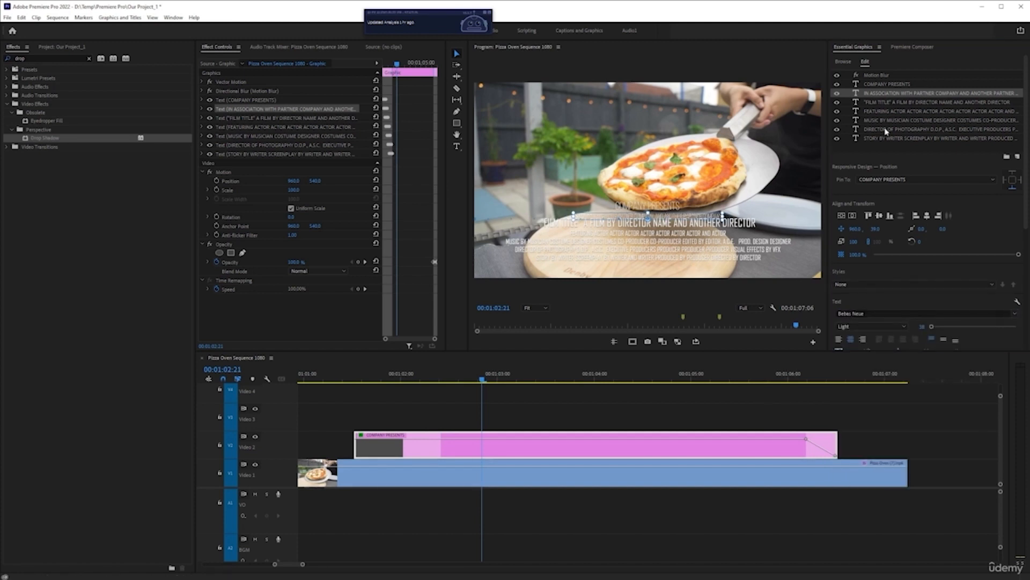
{"action": "left_click", "coordinate": [885, 103]}
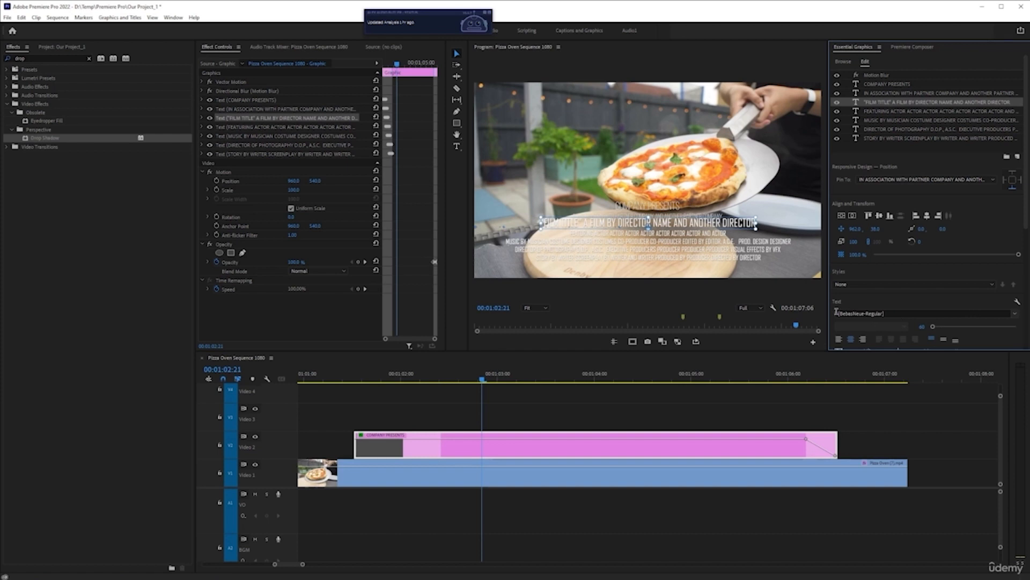
{"action": "left_click", "coordinate": [1014, 317]}
{"action": "left_click", "coordinate": [919, 337]}
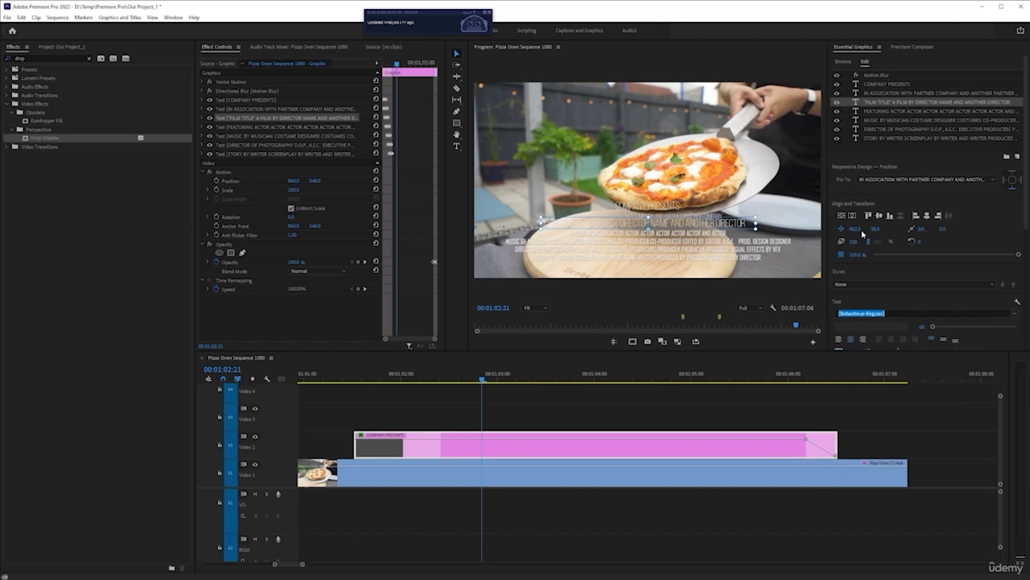
Set the "FEATURING ACTOR" and "MUSIC BY MUSICIAN" text layers to the Bebas Neue font
{"action": "left_click", "coordinate": [880, 111]}
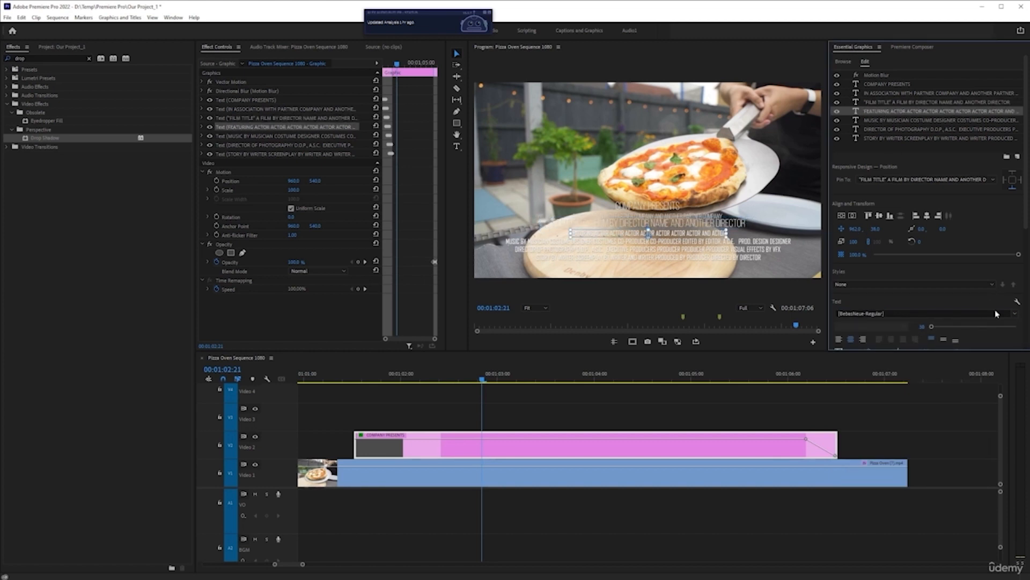
{"action": "left_click", "coordinate": [961, 314]}
{"action": "left_click", "coordinate": [896, 338]}
{"action": "left_click", "coordinate": [902, 122]}
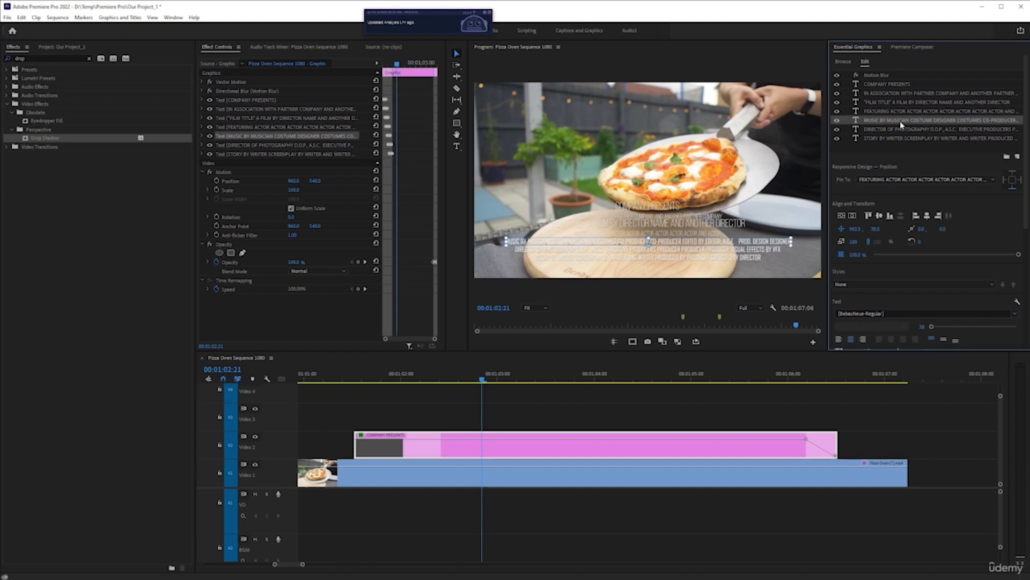
{"action": "left_click", "coordinate": [1014, 313]}
{"action": "left_click", "coordinate": [889, 335]}
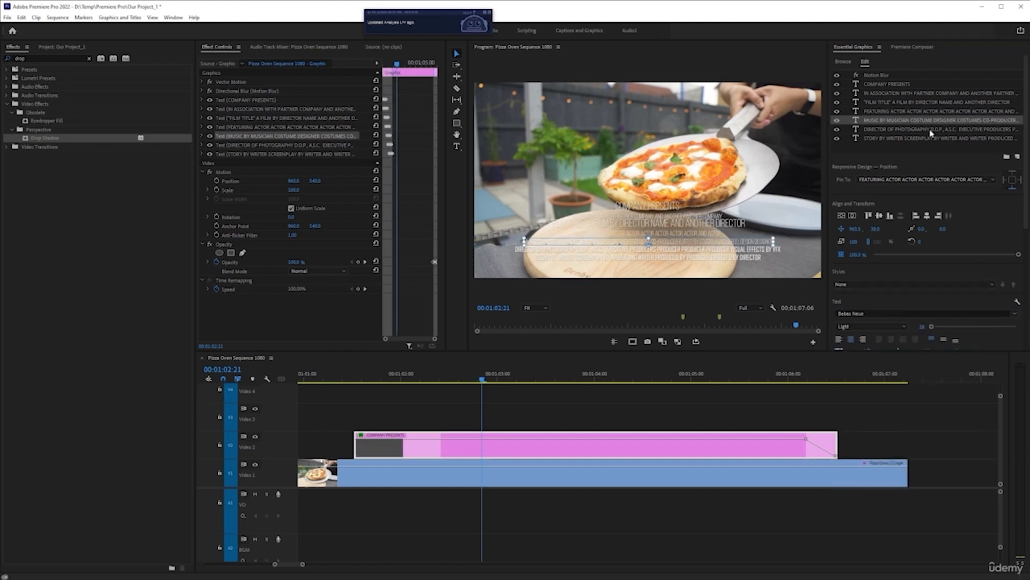
Apply the Bebas Neue font to the "DIRECTOR OF PHOTOGRAPHY" and "STORY BY WRITER" text layers
{"action": "left_click", "coordinate": [932, 129]}
{"action": "left_click", "coordinate": [1011, 311]}
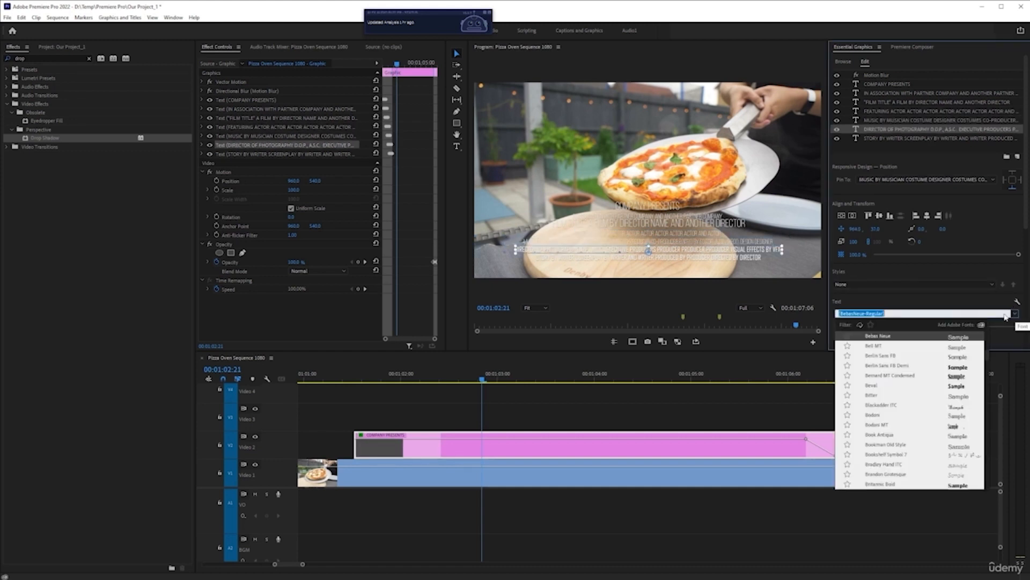
{"action": "left_click", "coordinate": [915, 342]}
{"action": "left_click", "coordinate": [908, 138]}
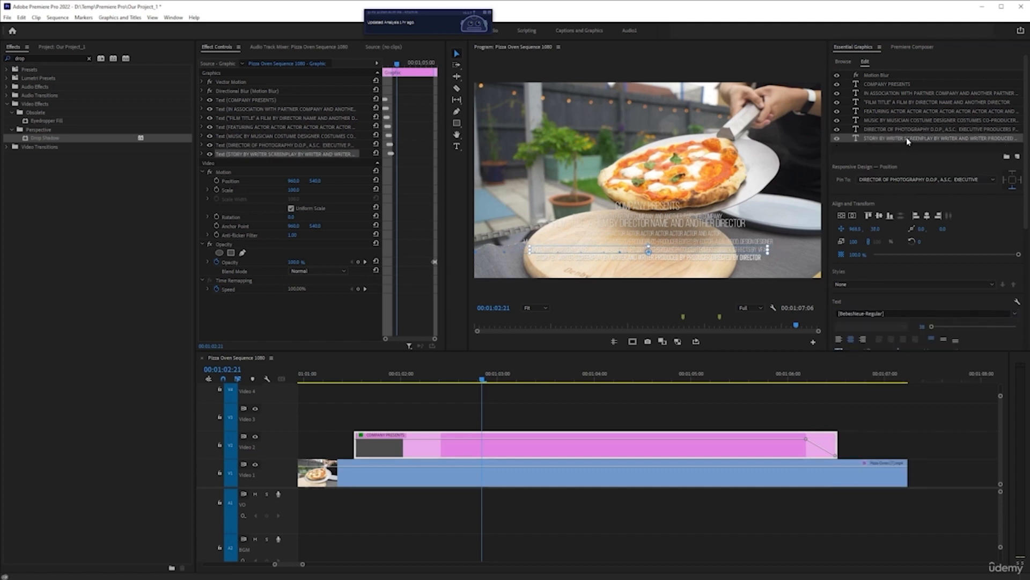
{"action": "left_click", "coordinate": [1014, 313]}
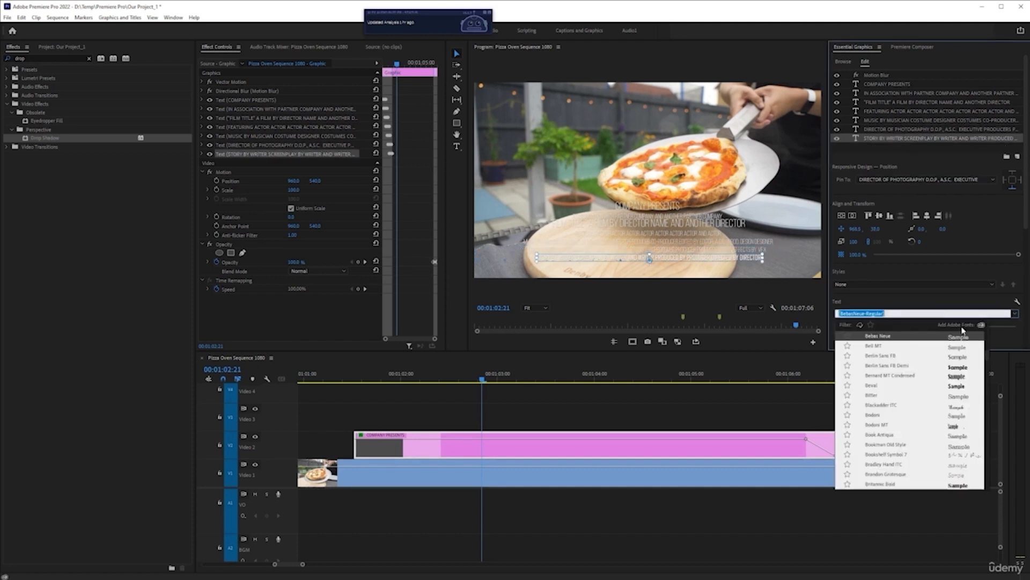
{"action": "left_click", "coordinate": [880, 336]}
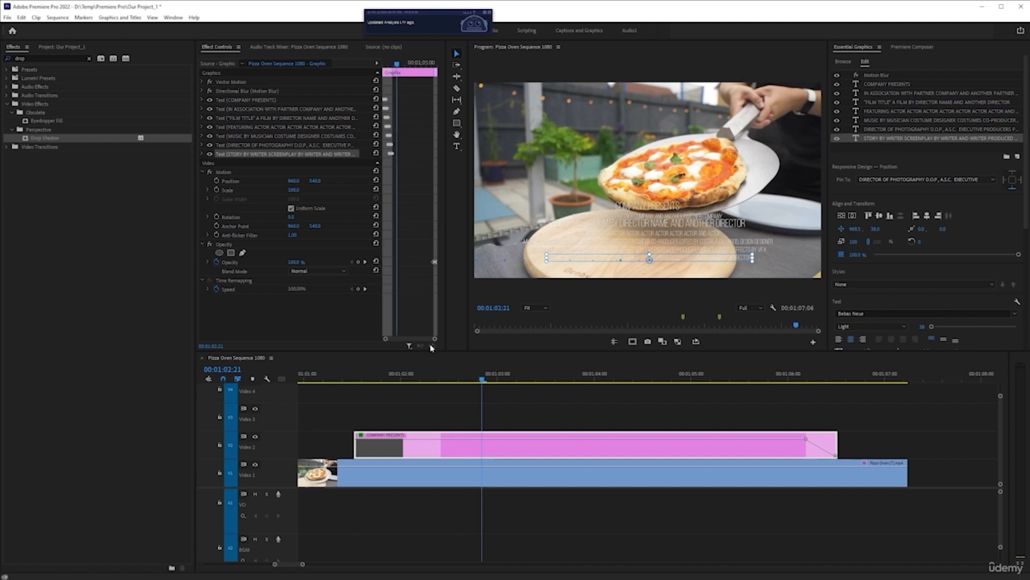
Play the credits clip's intro from just before its start, and delete the clip from the Video 2 track
{"action": "left_click", "coordinate": [342, 373]}
{"action": "key", "text": "space"}
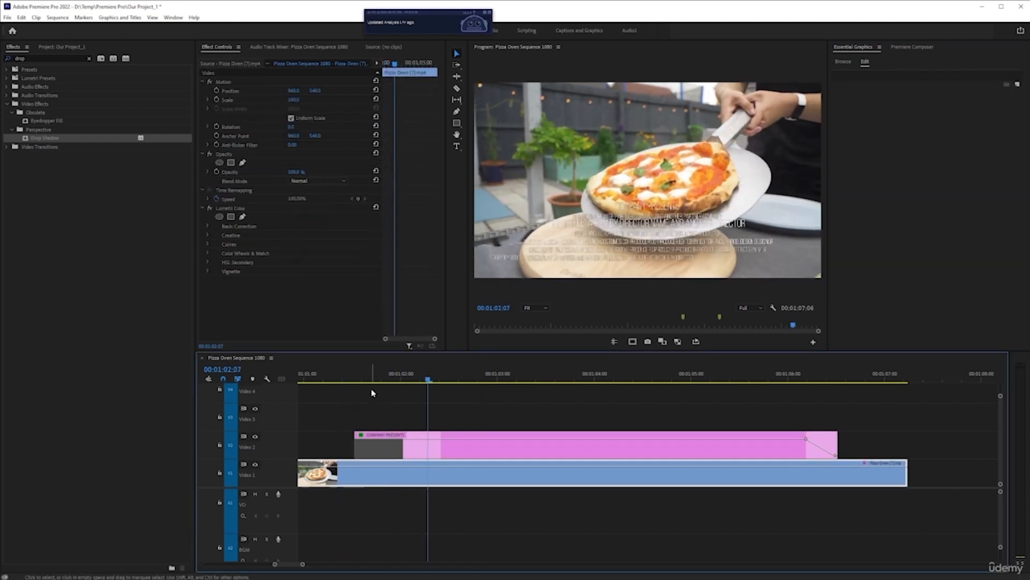
{"action": "left_click", "coordinate": [665, 174]}
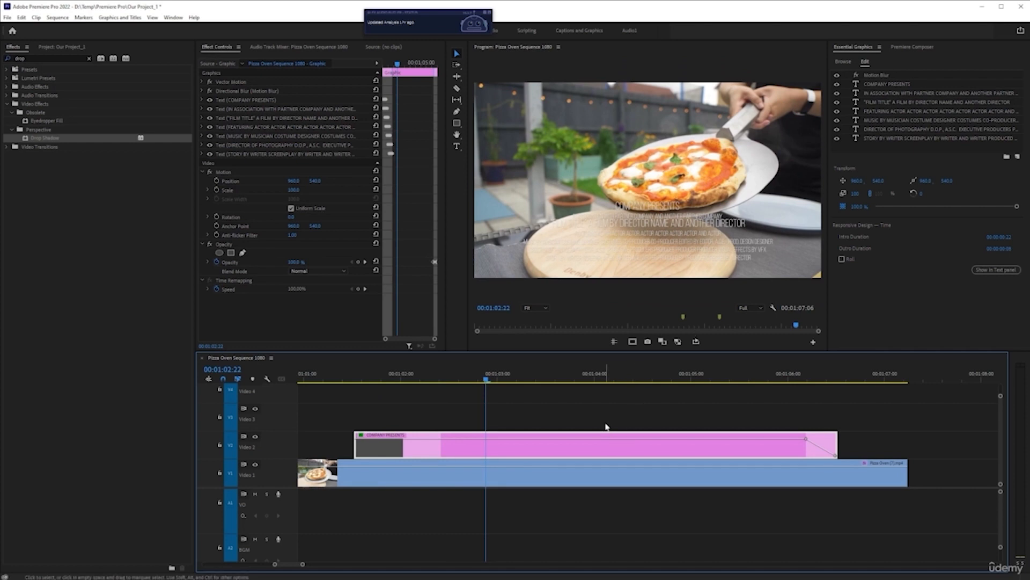
{"action": "key", "text": "Delete"}
Browse the installed title templates and the free Adobe Stock ones, previewing Edgy Modern Transition for VidCon 2020
{"action": "left_click", "coordinate": [842, 62]}
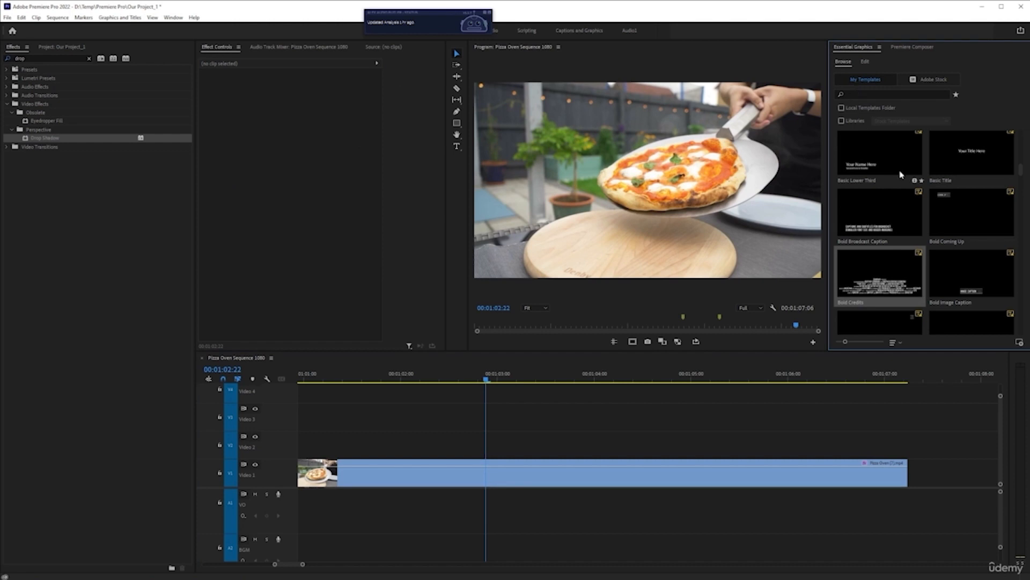
{"action": "scroll", "coordinate": [894, 177], "scroll_direction": "down", "scroll_amount": 3}
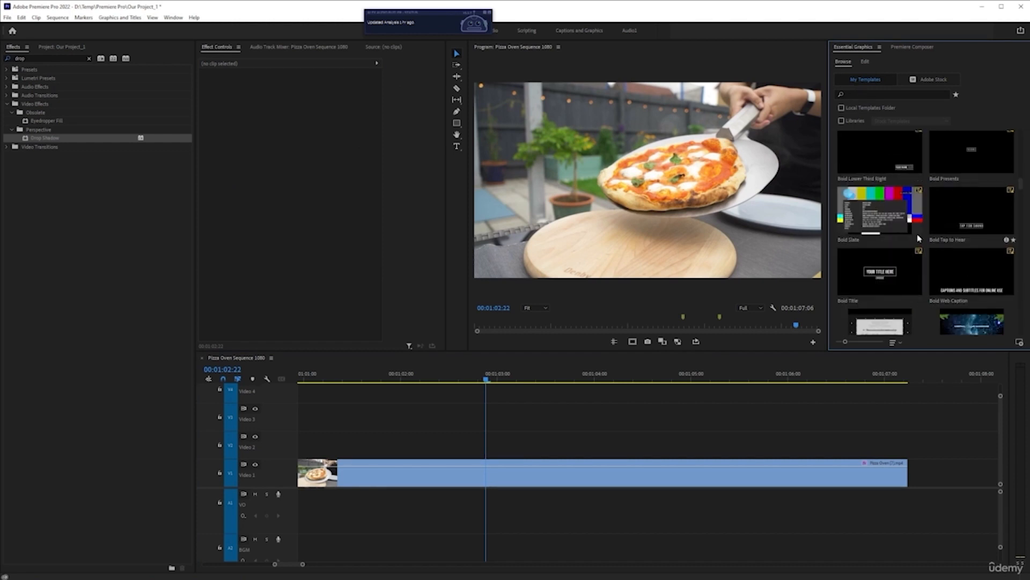
{"action": "scroll", "coordinate": [890, 209], "scroll_direction": "down", "scroll_amount": 2}
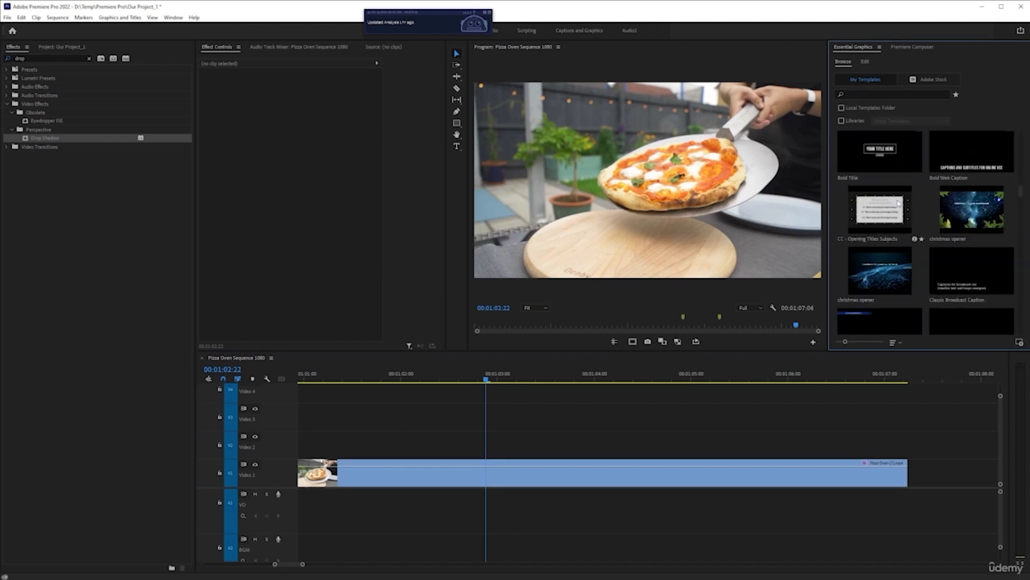
{"action": "scroll", "coordinate": [887, 202], "scroll_direction": "down", "scroll_amount": 2}
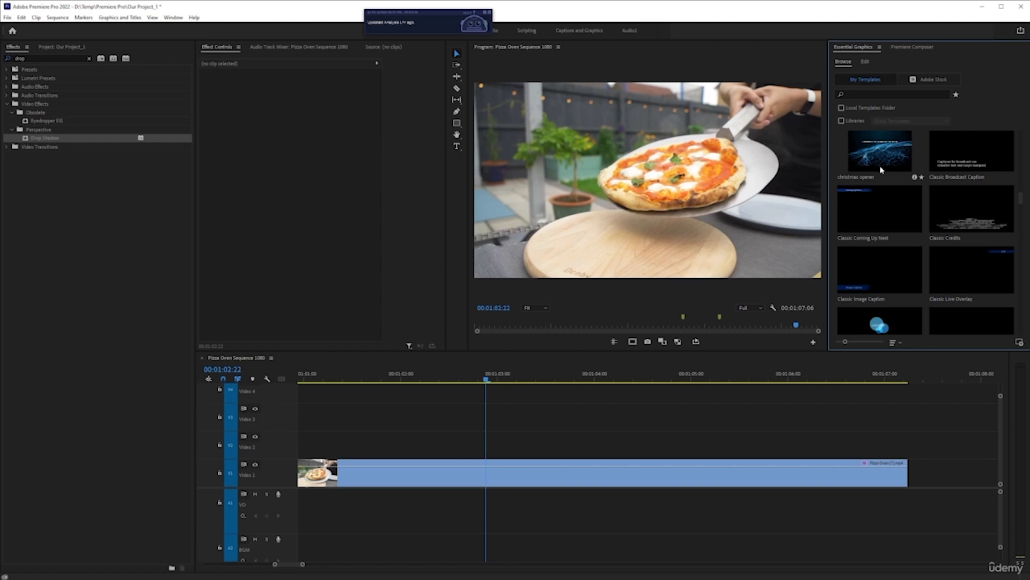
{"action": "left_click", "coordinate": [929, 81]}
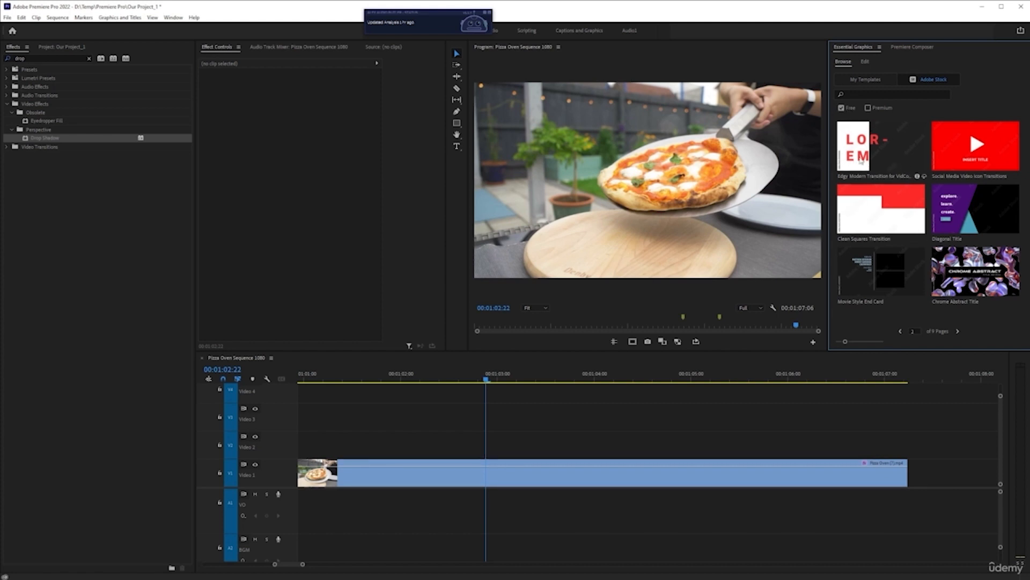
{"action": "left_click", "coordinate": [892, 161]}
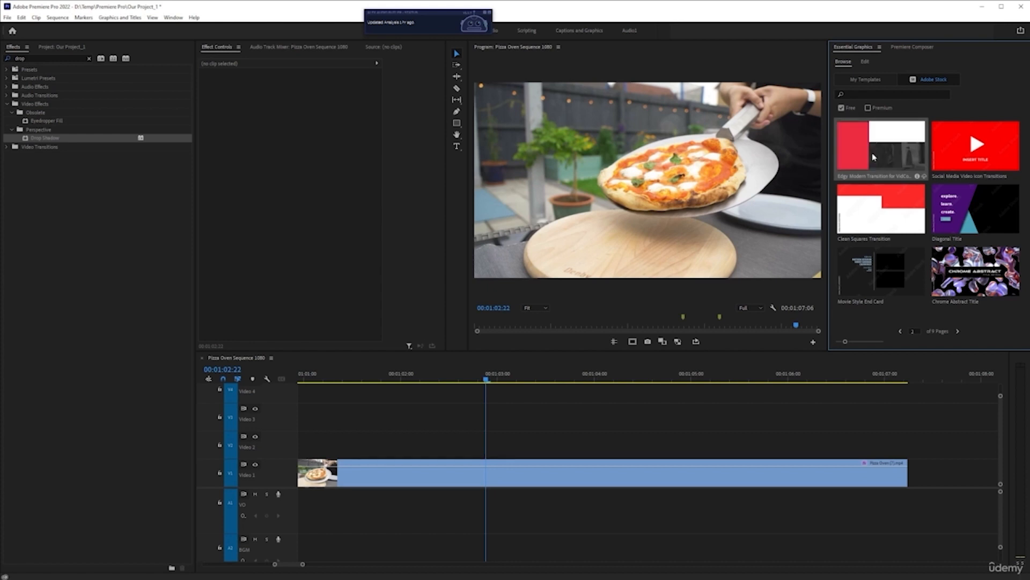
Save the project and view the Videos bin's clips as enlarged thumbnails, restoring the list view
{"action": "left_click", "coordinate": [70, 48]}
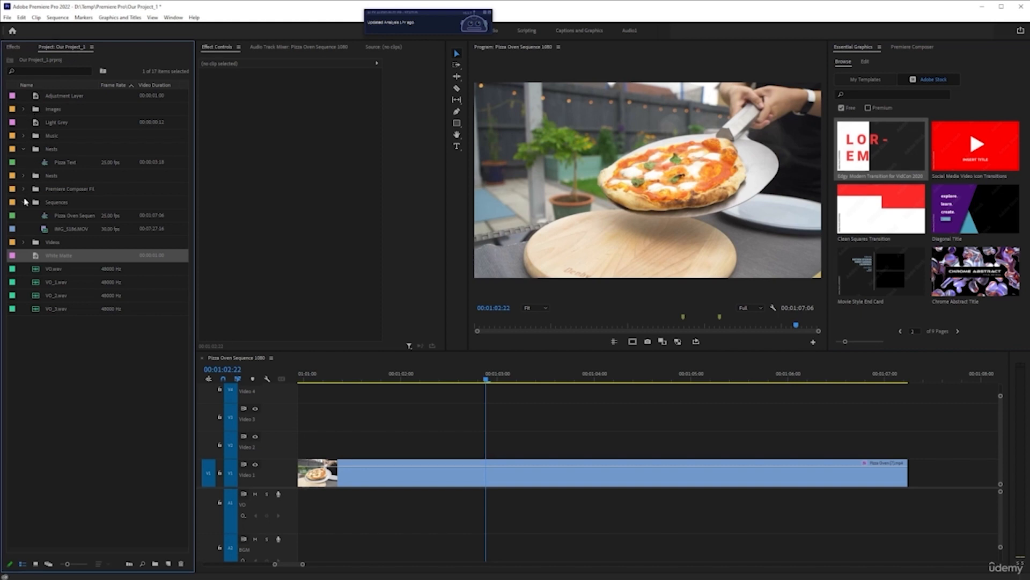
{"action": "left_click", "coordinate": [23, 242]}
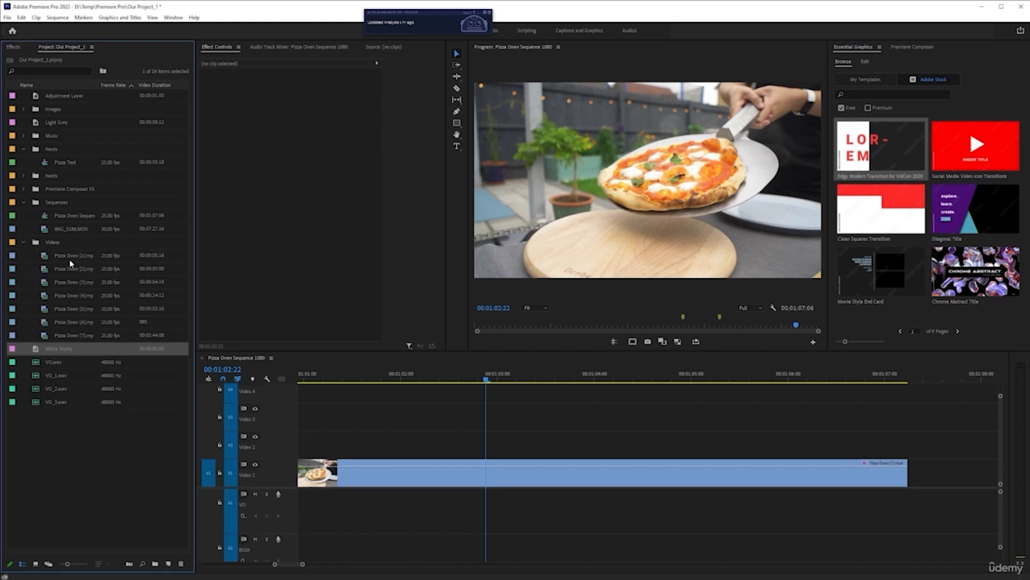
{"action": "left_click", "coordinate": [36, 563]}
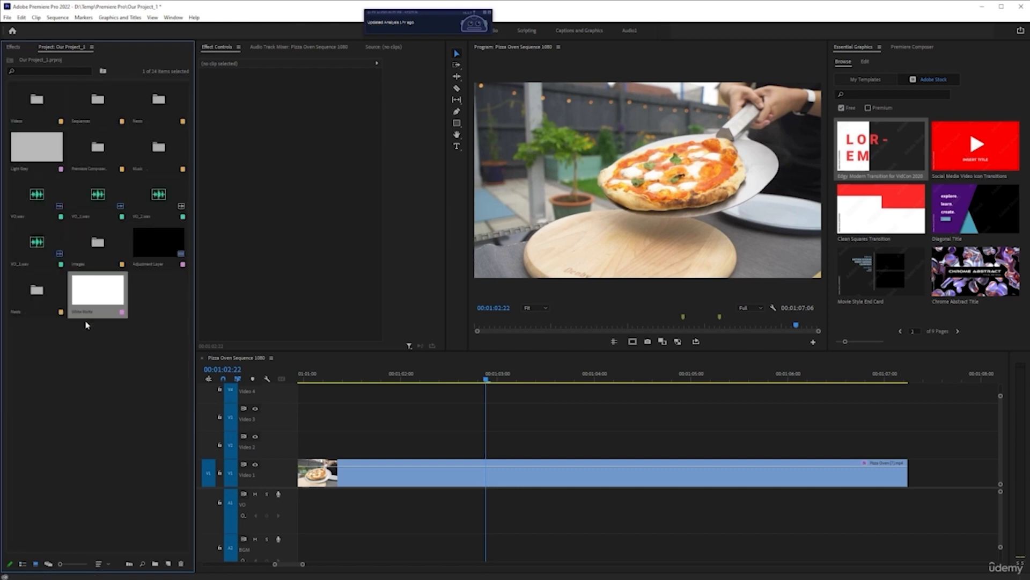
{"action": "key", "text": "ctrl+s"}
{"action": "double_click", "coordinate": [34, 107]}
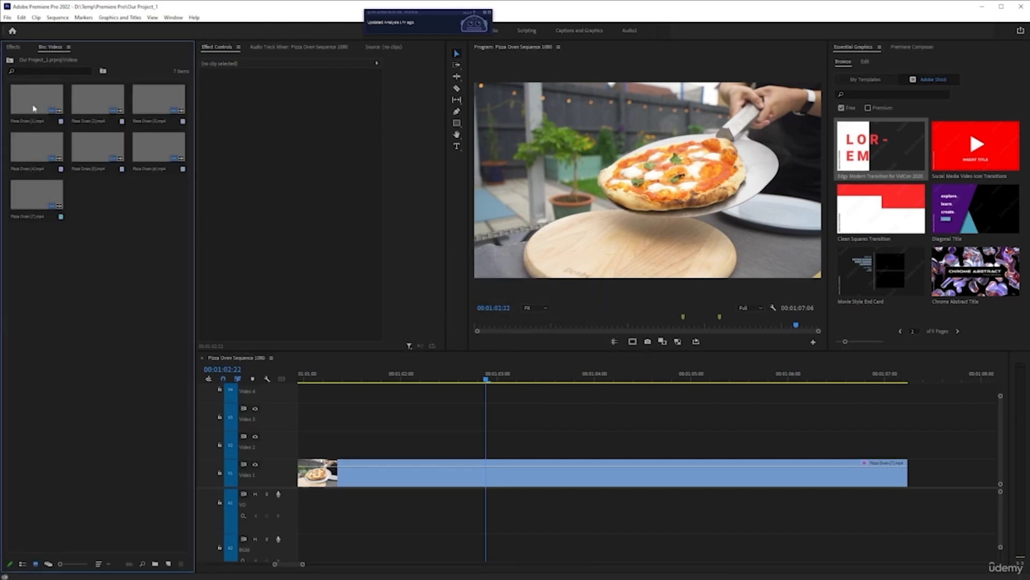
{"action": "left_click_drag", "start_coordinate": [59, 564], "coordinate": [71, 564]}
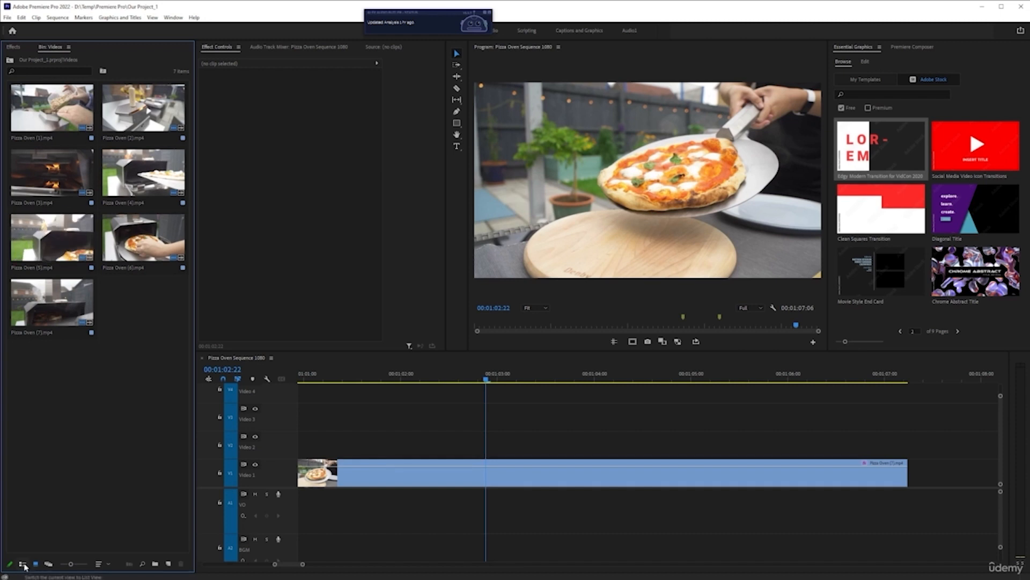
{"action": "left_click", "coordinate": [23, 564]}
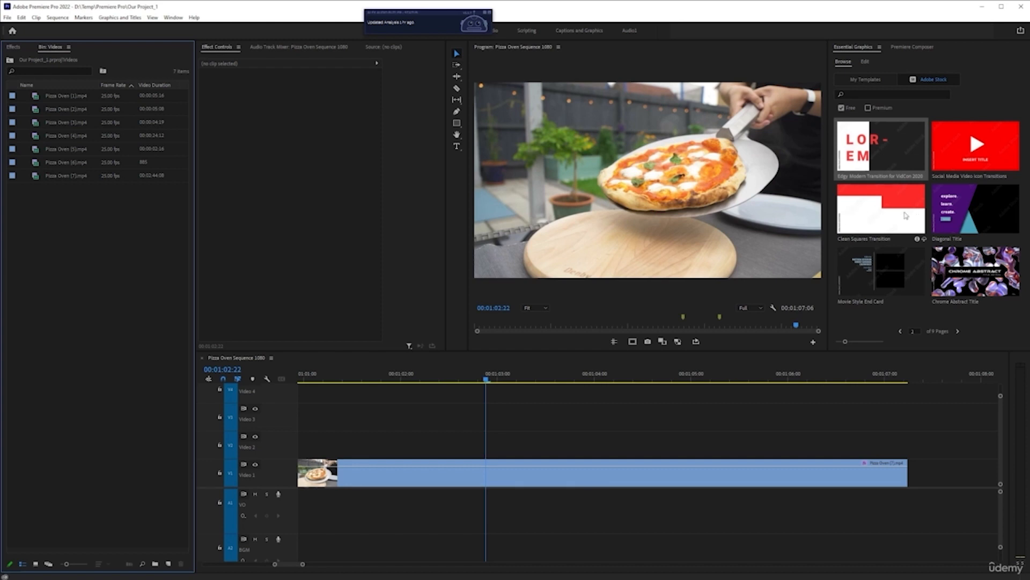
Enlarge the stock template previews and page through the free templates as far as Diagonal Title
{"action": "left_click", "coordinate": [871, 197]}
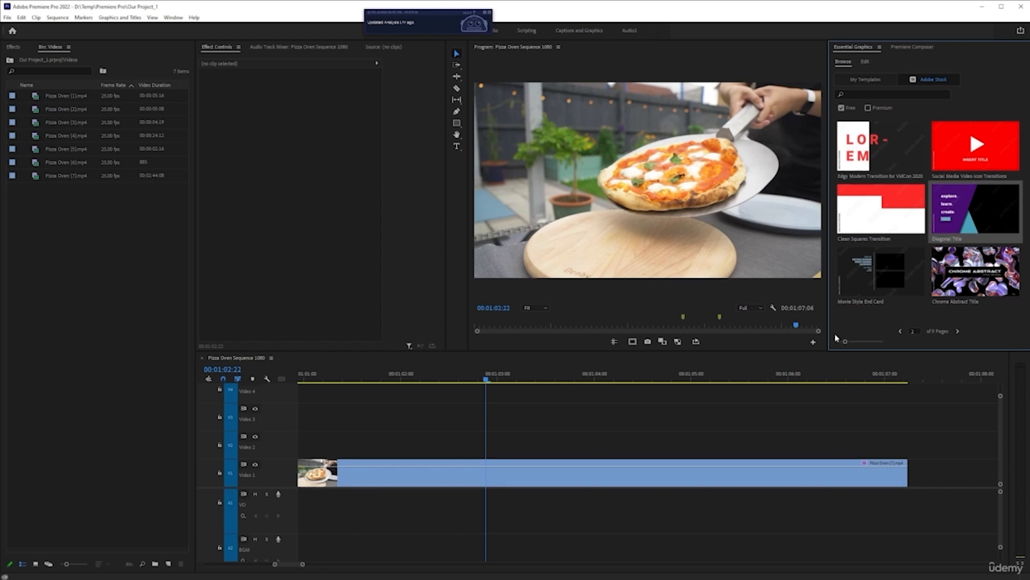
{"action": "left_click_drag", "start_coordinate": [846, 341], "coordinate": [869, 342]}
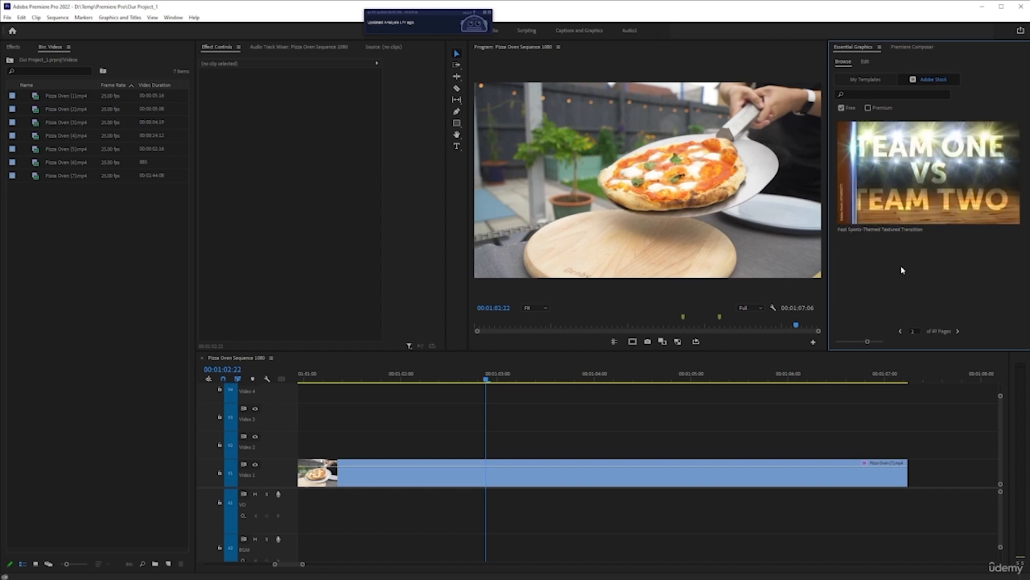
{"action": "left_click", "coordinate": [959, 331]}
{"action": "left_click", "coordinate": [959, 331]}
{"action": "left_click", "coordinate": [959, 332]}
{"action": "left_click", "coordinate": [958, 332]}
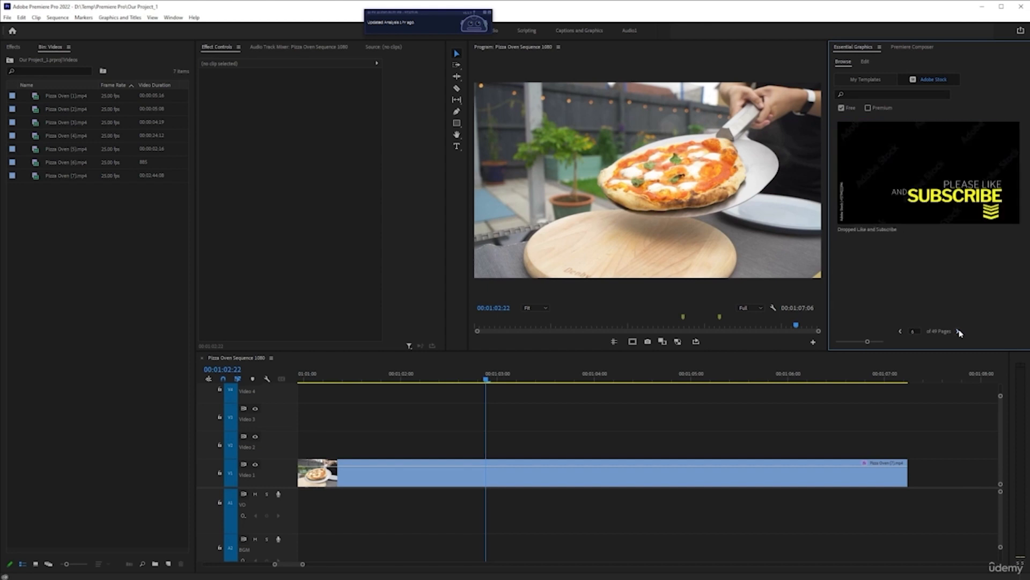
{"action": "left_click", "coordinate": [959, 331]}
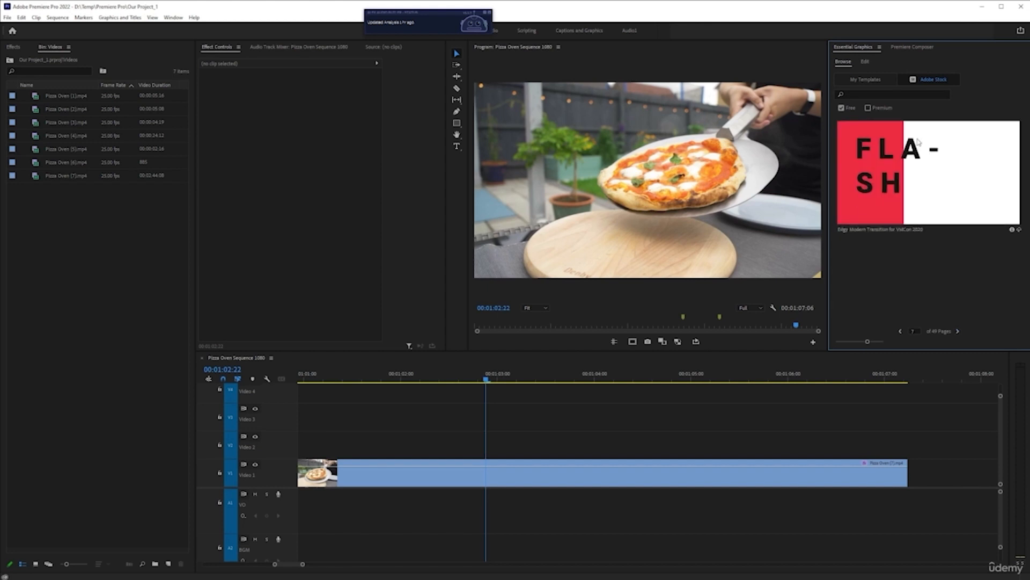
{"action": "left_click", "coordinate": [959, 331]}
{"action": "left_click", "coordinate": [959, 332]}
{"action": "left_click", "coordinate": [958, 331]}
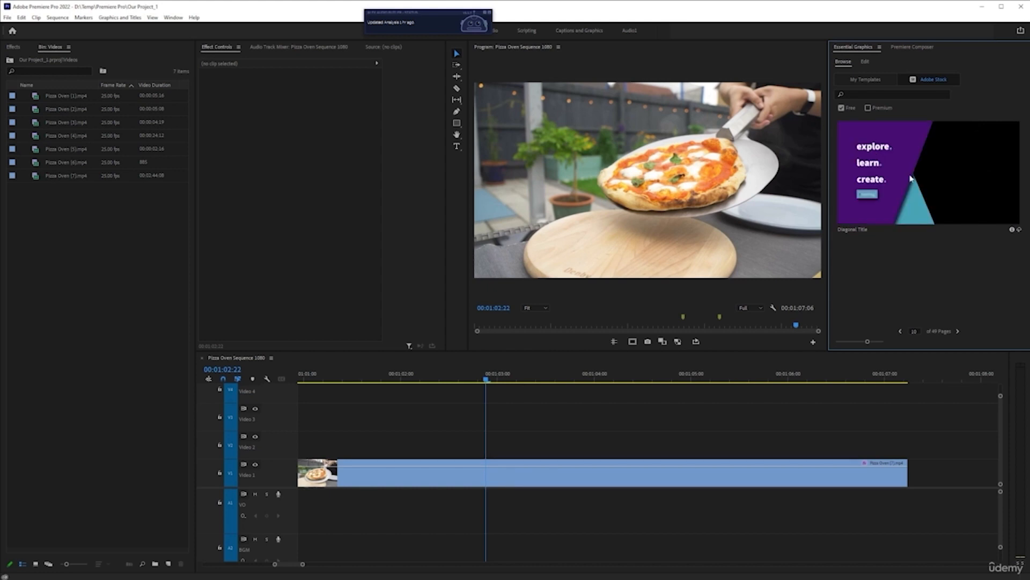
Place the Diagonal Title template on the Video 2 track above the pizza clip and examine its "explore." text settings
{"action": "left_click_drag", "start_coordinate": [943, 149], "coordinate": [364, 442]}
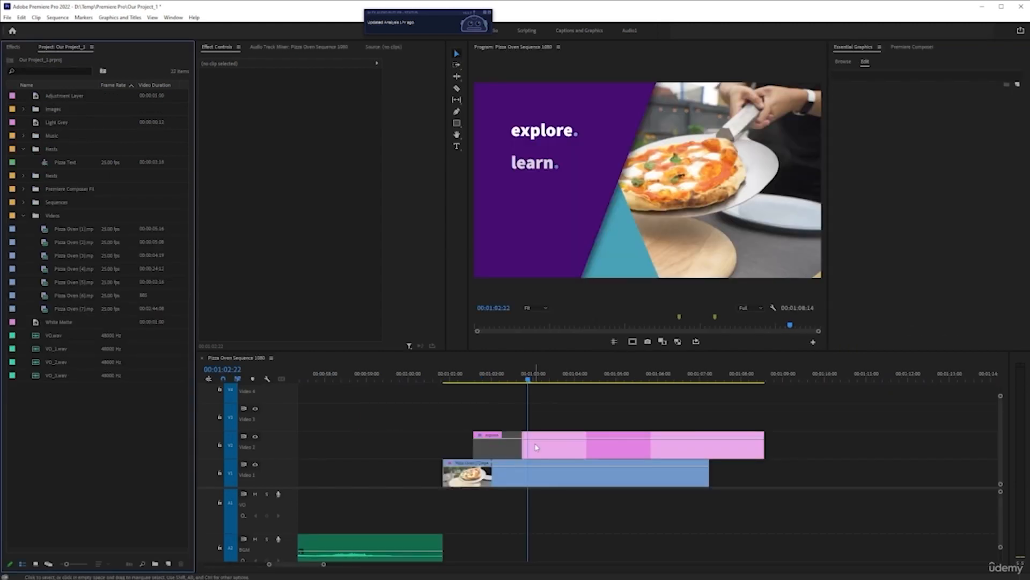
{"action": "left_click", "coordinate": [536, 447]}
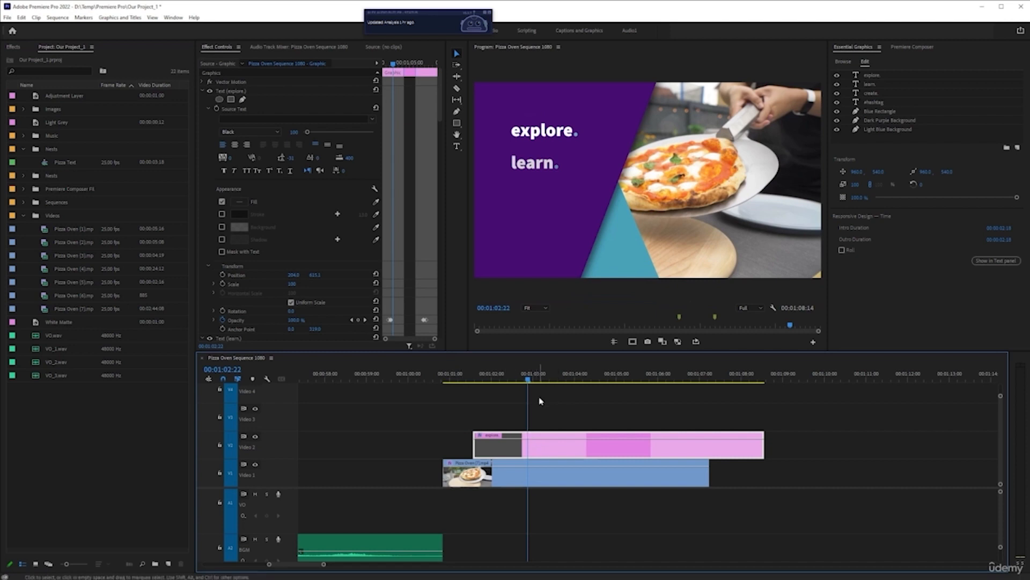
{"action": "key", "text": "equal"}
{"action": "scroll", "coordinate": [514, 427], "scroll_direction": "up", "scroll_amount": 1}
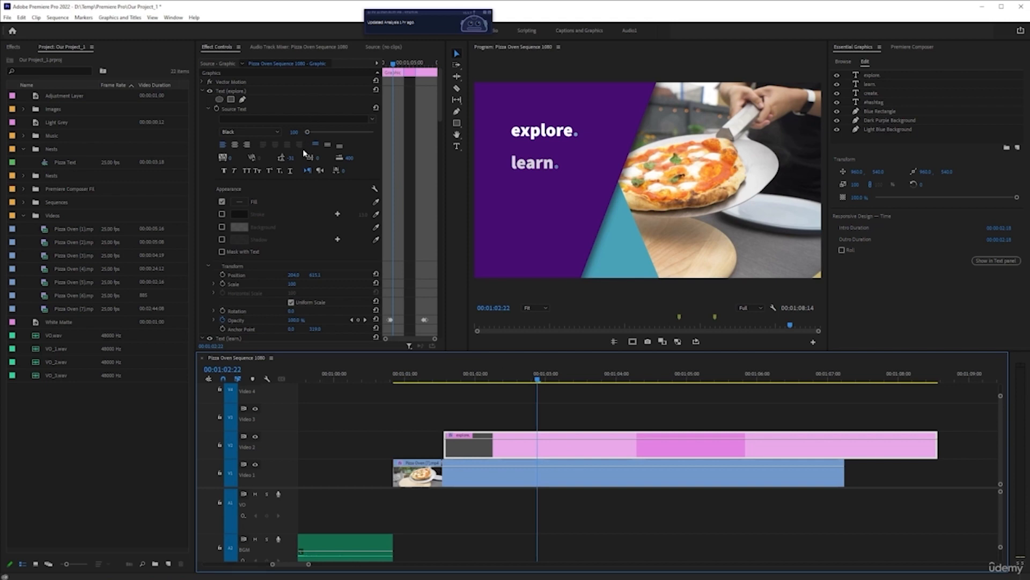
{"action": "scroll", "coordinate": [286, 218], "scroll_direction": "down", "scroll_amount": 1}
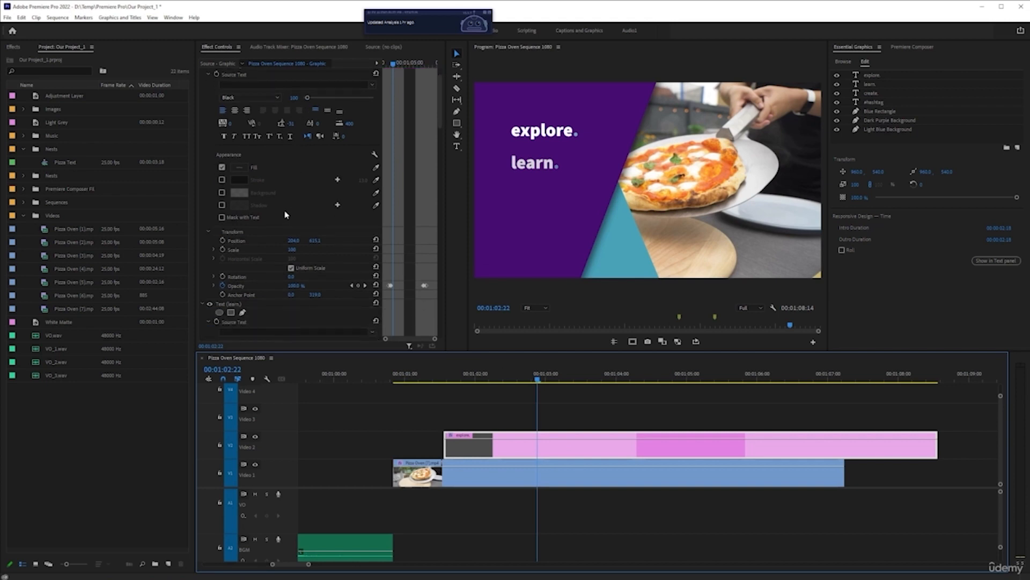
Enlarge the Effect Controls, move the playhead to 00:01:02:11 and examine the opacity and position keyframes of the title's layers
{"action": "key", "text": "grave"}
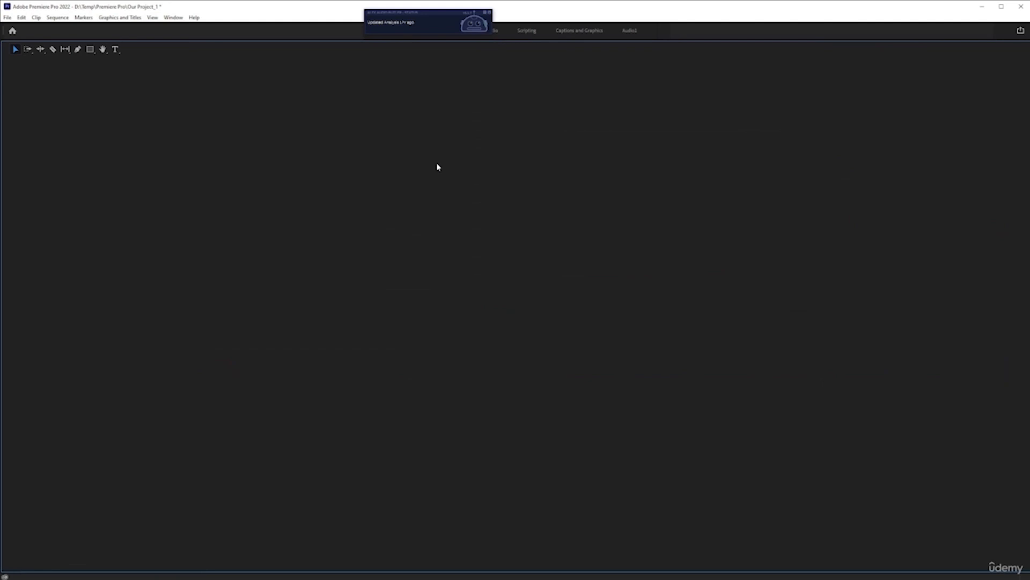
{"action": "key", "text": "grave"}
{"action": "key", "text": "grave"}
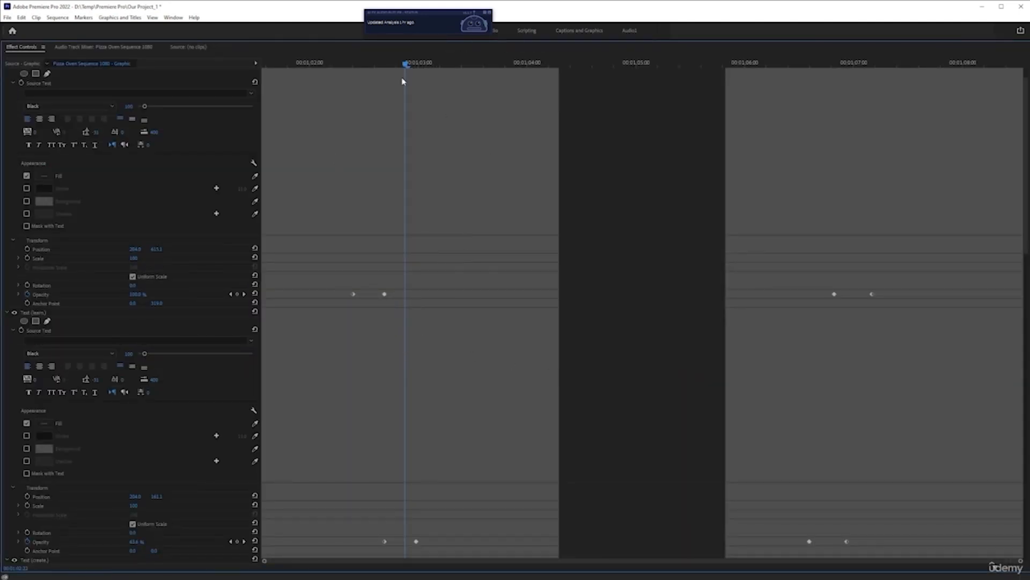
{"action": "left_click_drag", "start_coordinate": [405, 65], "coordinate": [356, 65]}
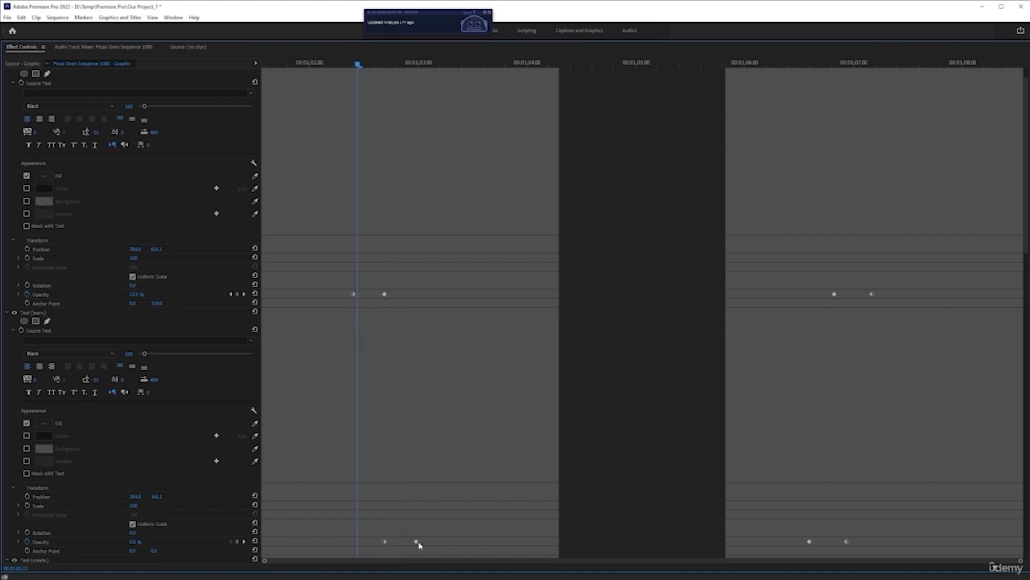
{"action": "scroll", "coordinate": [374, 358], "scroll_direction": "up", "scroll_amount": 2}
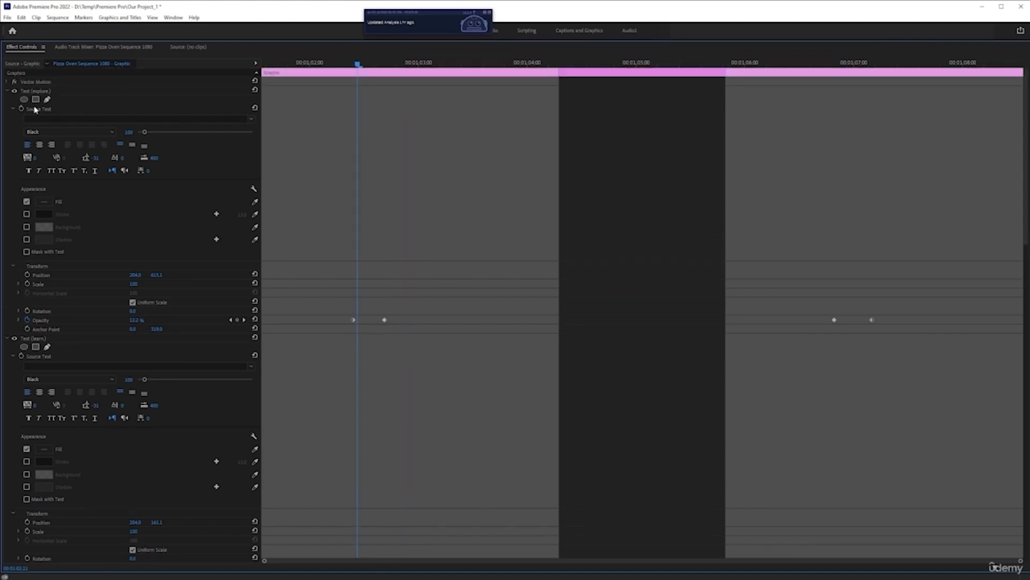
{"action": "scroll", "coordinate": [793, 354], "scroll_direction": "down", "scroll_amount": 4}
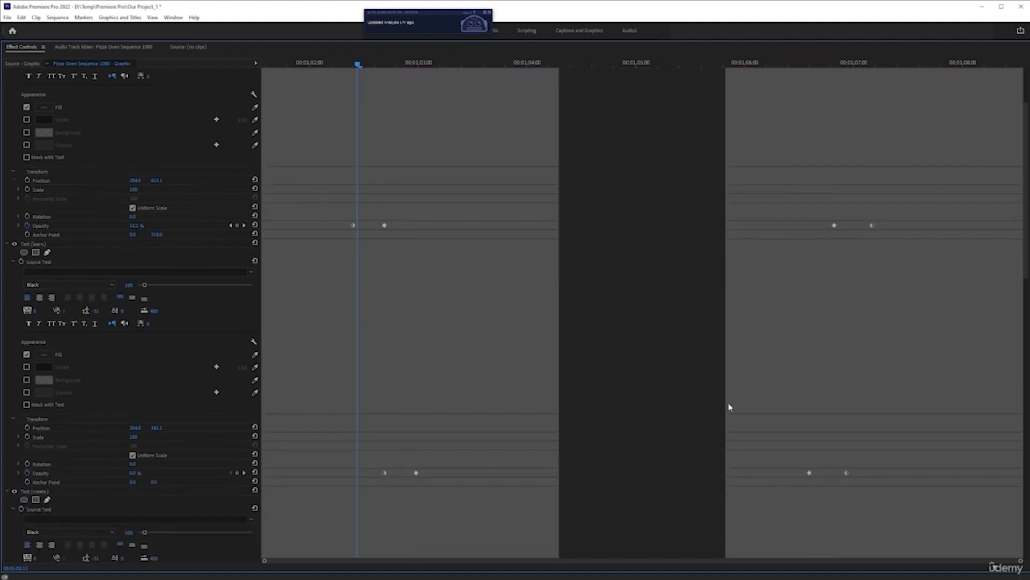
{"action": "scroll", "coordinate": [720, 336], "scroll_direction": "down", "scroll_amount": 2}
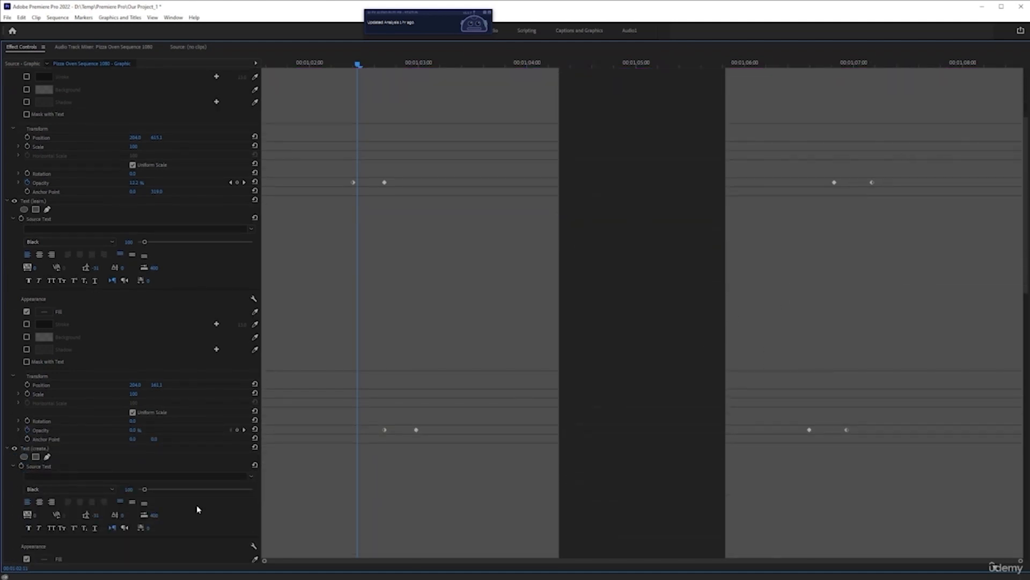
{"action": "scroll", "coordinate": [439, 413], "scroll_direction": "down", "scroll_amount": 5}
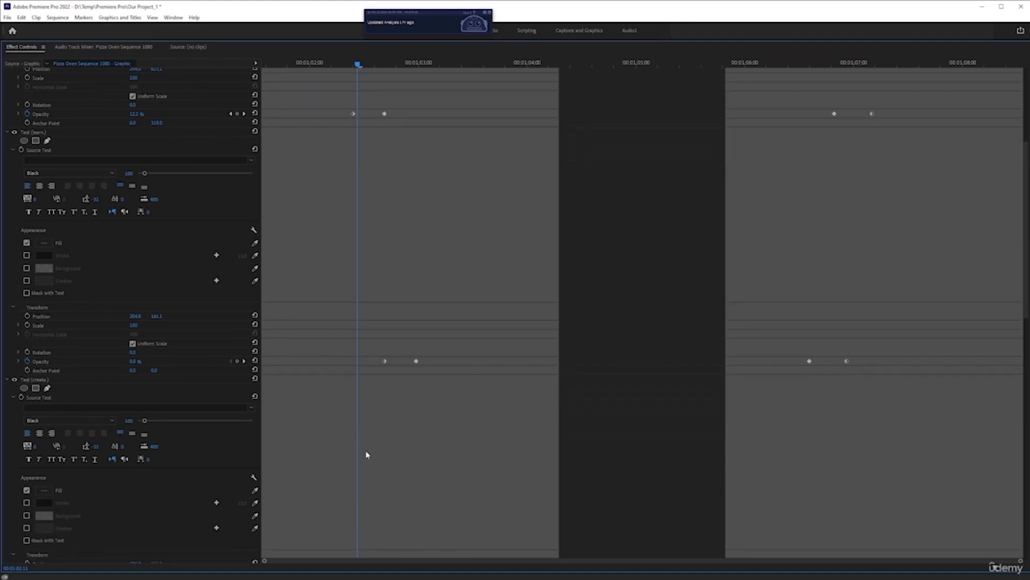
{"action": "scroll", "coordinate": [455, 445], "scroll_direction": "down", "scroll_amount": 6}
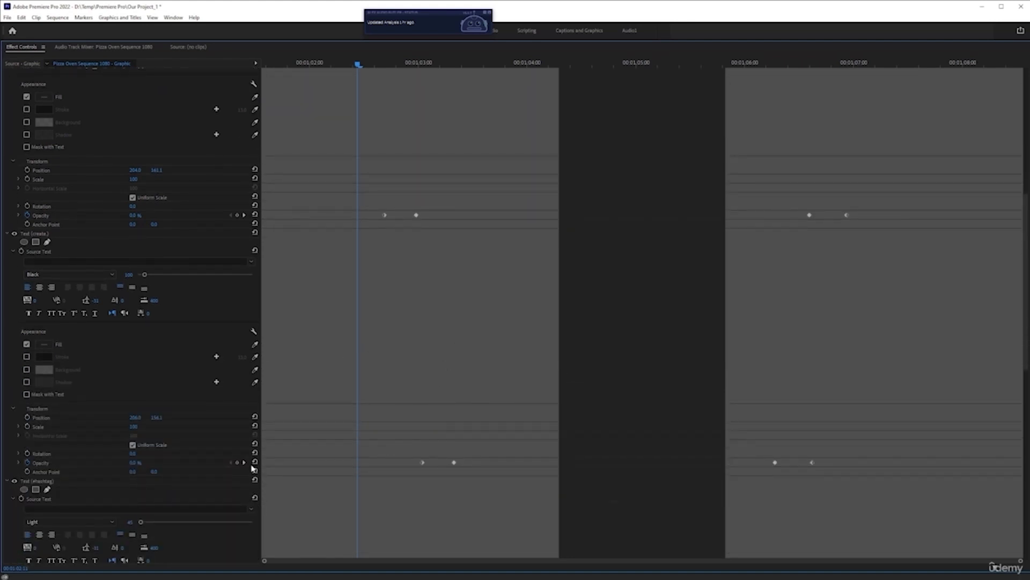
{"action": "scroll", "coordinate": [479, 463], "scroll_direction": "down", "scroll_amount": 3}
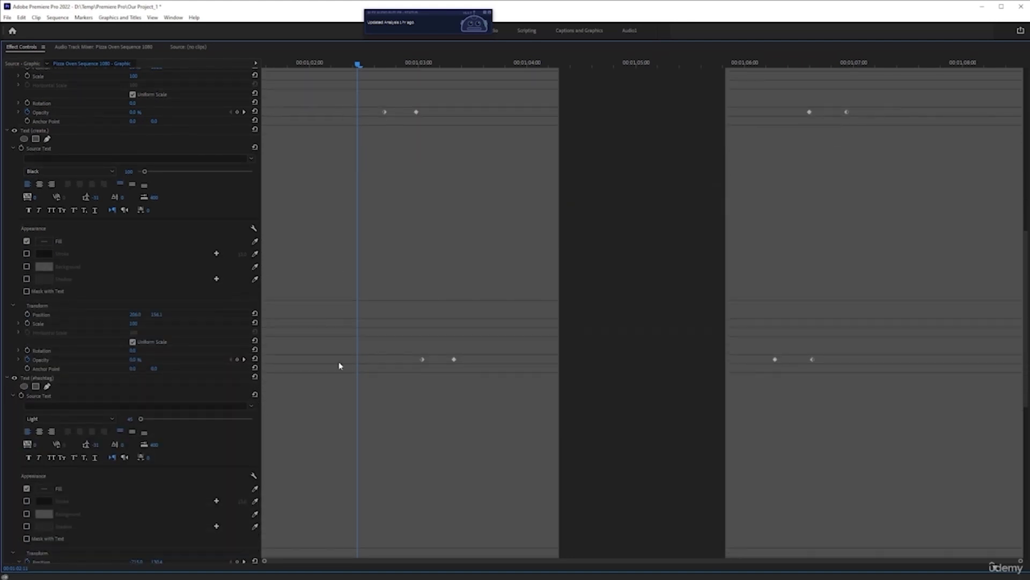
{"action": "scroll", "coordinate": [389, 408], "scroll_direction": "down", "scroll_amount": 6}
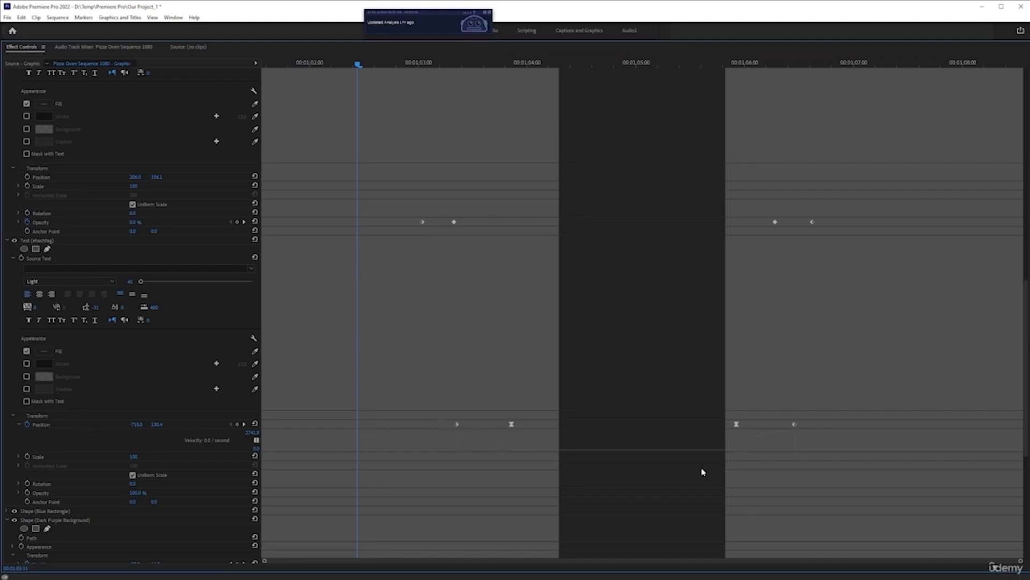
{"action": "scroll", "coordinate": [506, 427], "scroll_direction": "down", "scroll_amount": 3}
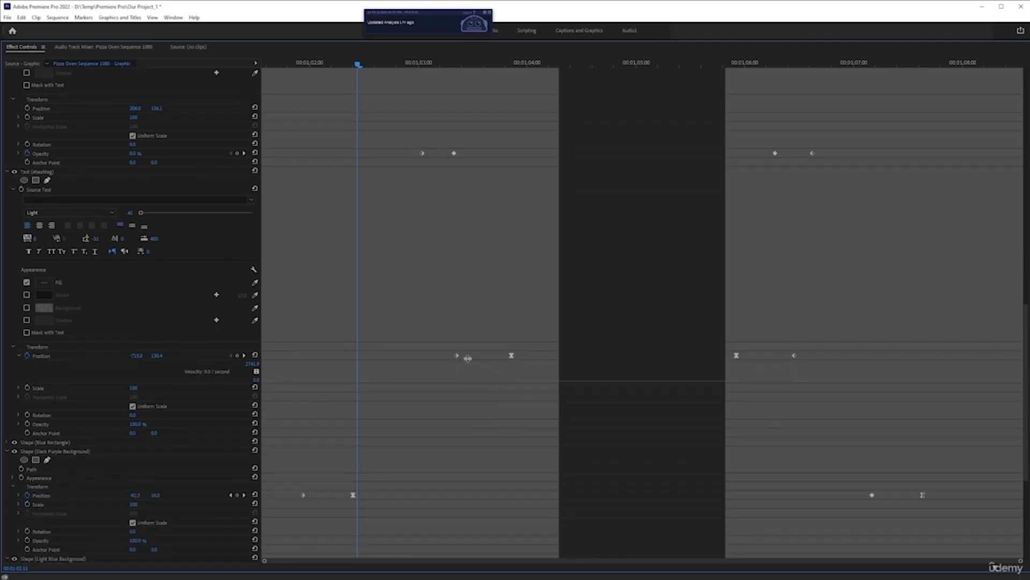
Check the temporal interpolation options of the #hashtag layer's second Position keyframe and review the remaining layers' keyframes
{"action": "right_click", "coordinate": [511, 356]}
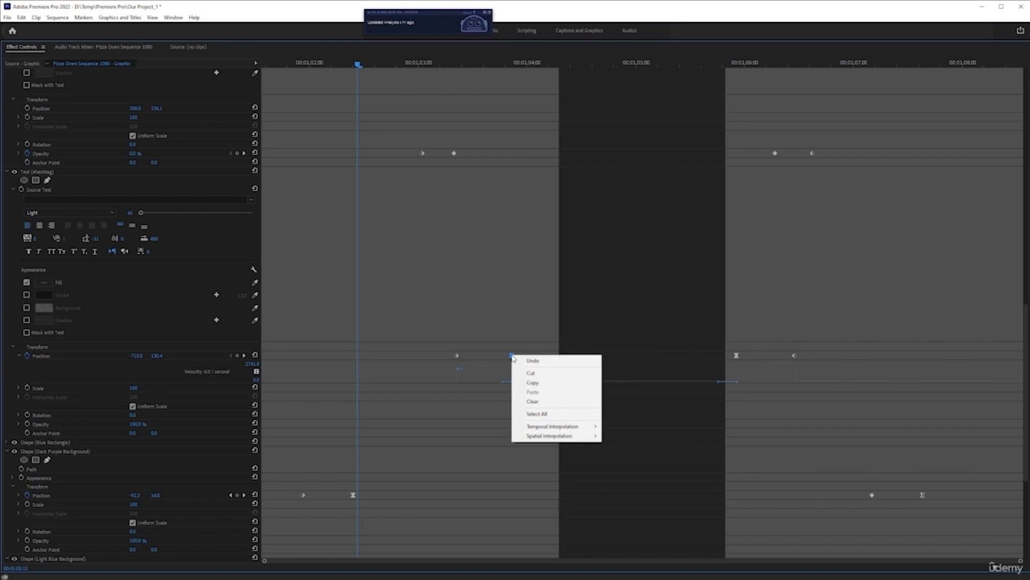
{"action": "mouse_move", "coordinate": [536, 429]}
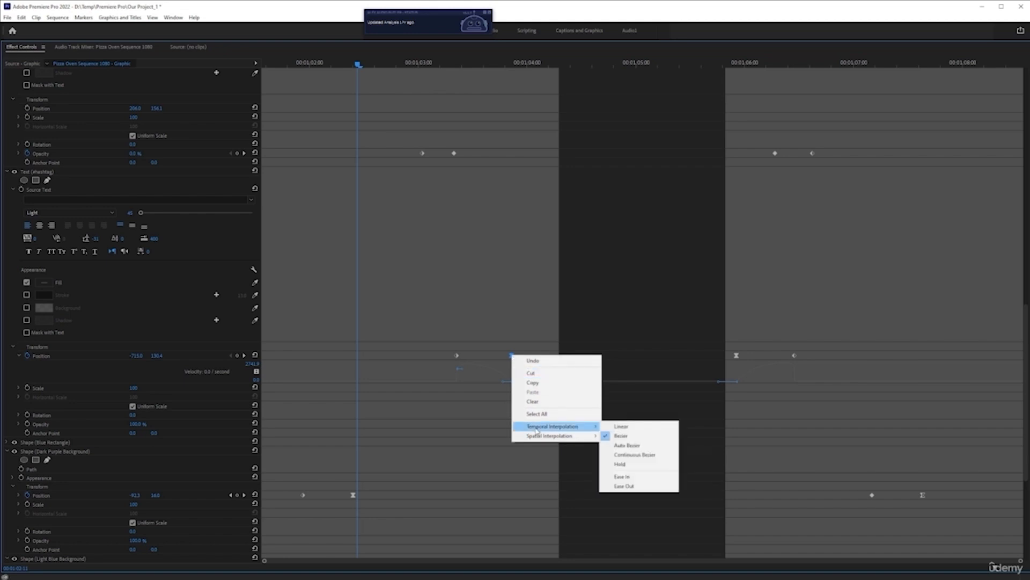
{"action": "left_click", "coordinate": [503, 305]}
{"action": "scroll", "coordinate": [376, 431], "scroll_direction": "down", "scroll_amount": 7}
{"action": "scroll", "coordinate": [373, 433], "scroll_direction": "down", "scroll_amount": 3}
{"action": "scroll", "coordinate": [370, 472], "scroll_direction": "up", "scroll_amount": 15}
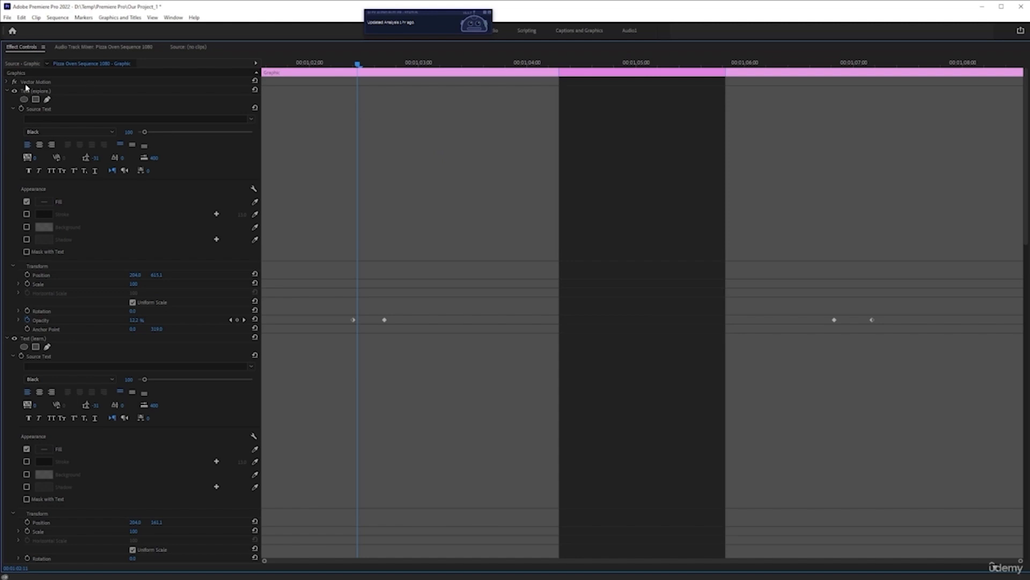
Collapse the explore, learn, create, #hashtag and Dark Purple Background layers' settings and restore the normal workspace layout
{"action": "left_click", "coordinate": [7, 91]}
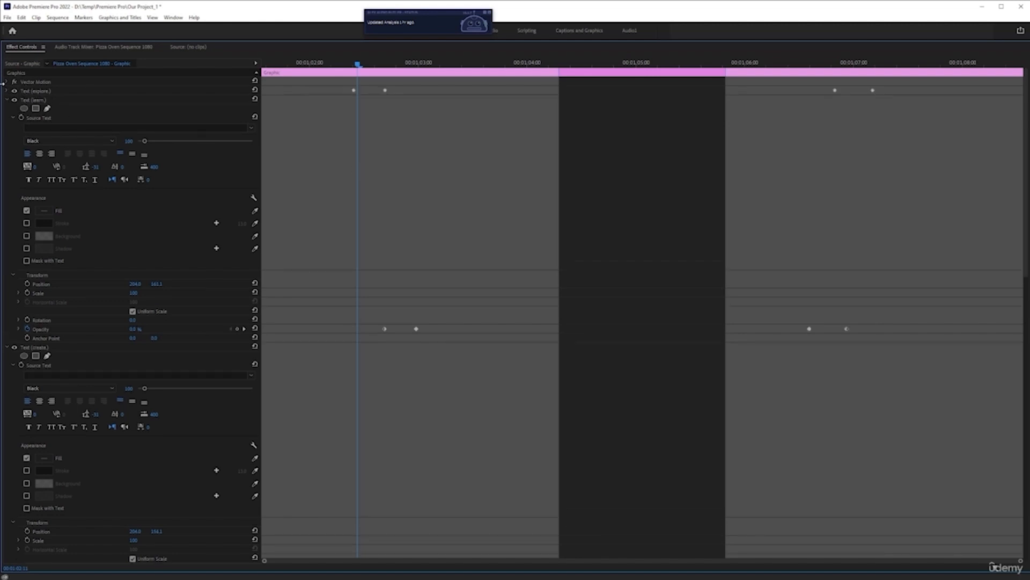
{"action": "left_click", "coordinate": [7, 101]}
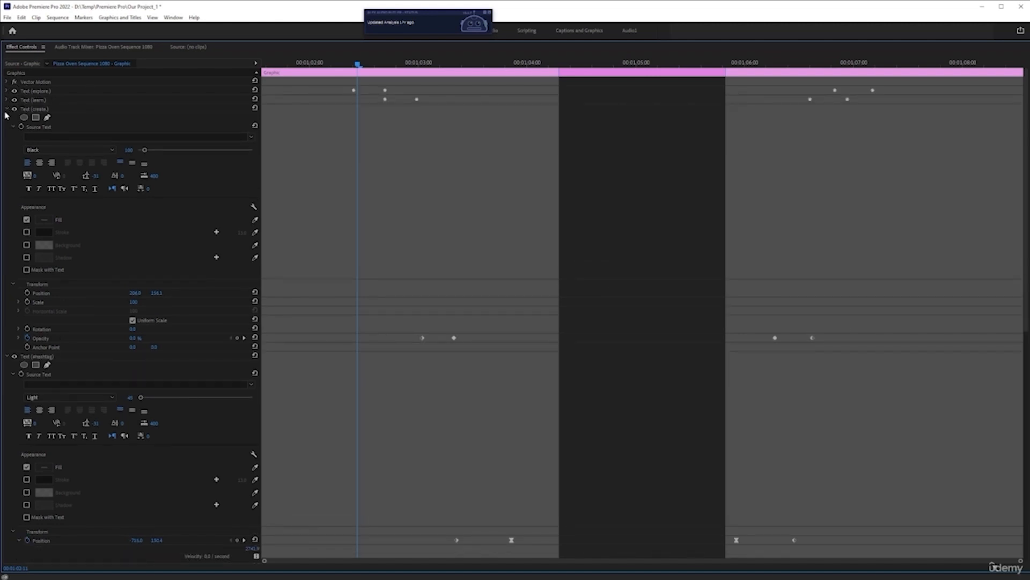
{"action": "left_click", "coordinate": [7, 110]}
{"action": "left_click", "coordinate": [8, 119]}
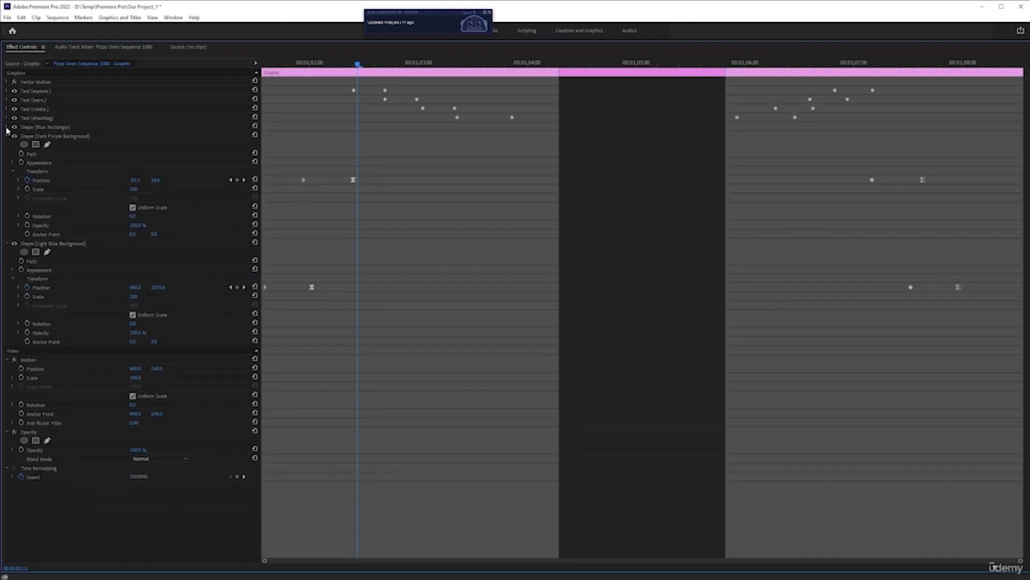
{"action": "left_click", "coordinate": [7, 137]}
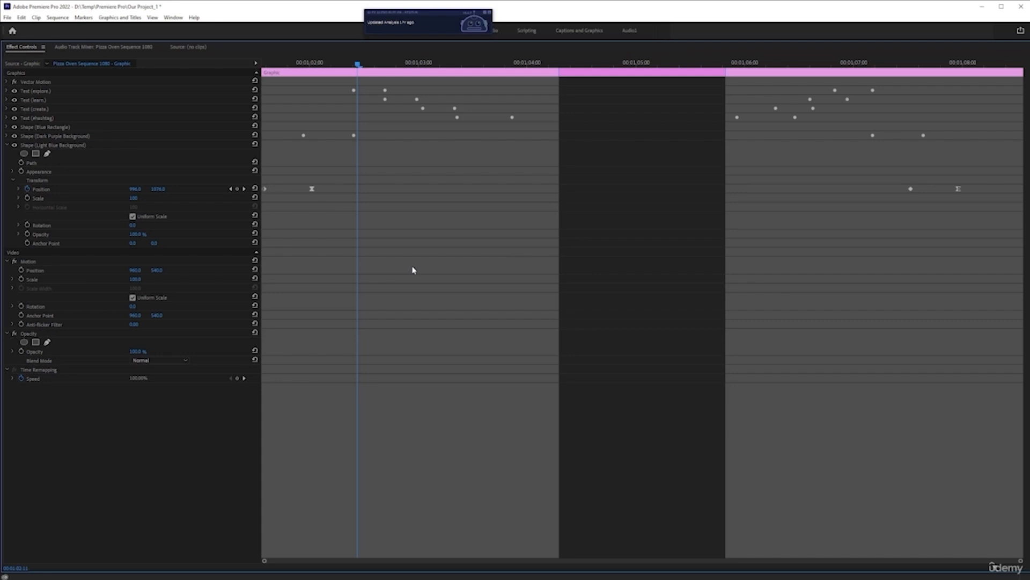
{"action": "key", "text": "grave"}
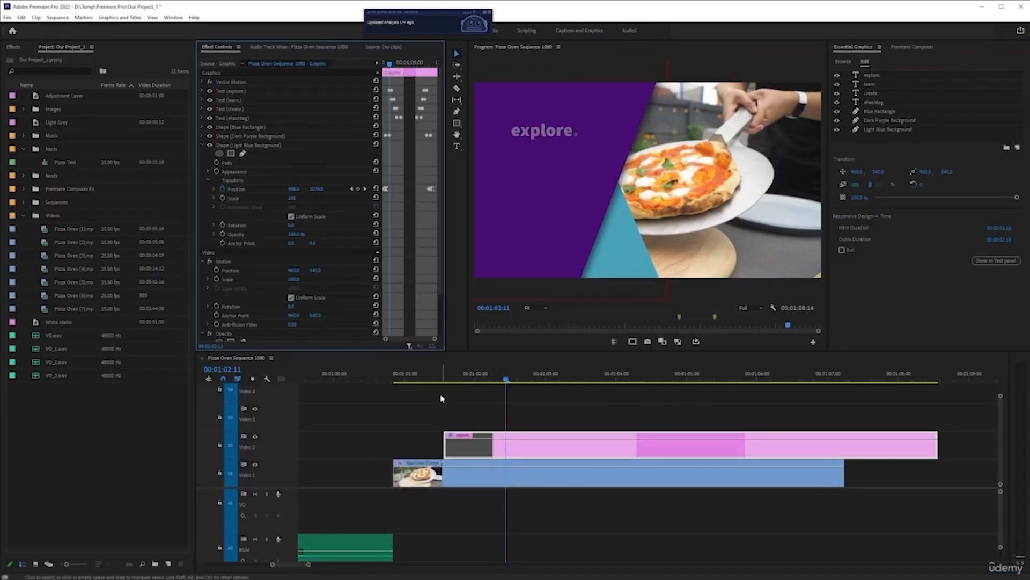
Align the title graphic's start with the start of the pizza clip on Video 1 and play it through
{"action": "left_click_drag", "start_coordinate": [584, 452], "coordinate": [533, 452]}
{"action": "left_click", "coordinate": [392, 382]}
{"action": "key", "text": "space"}
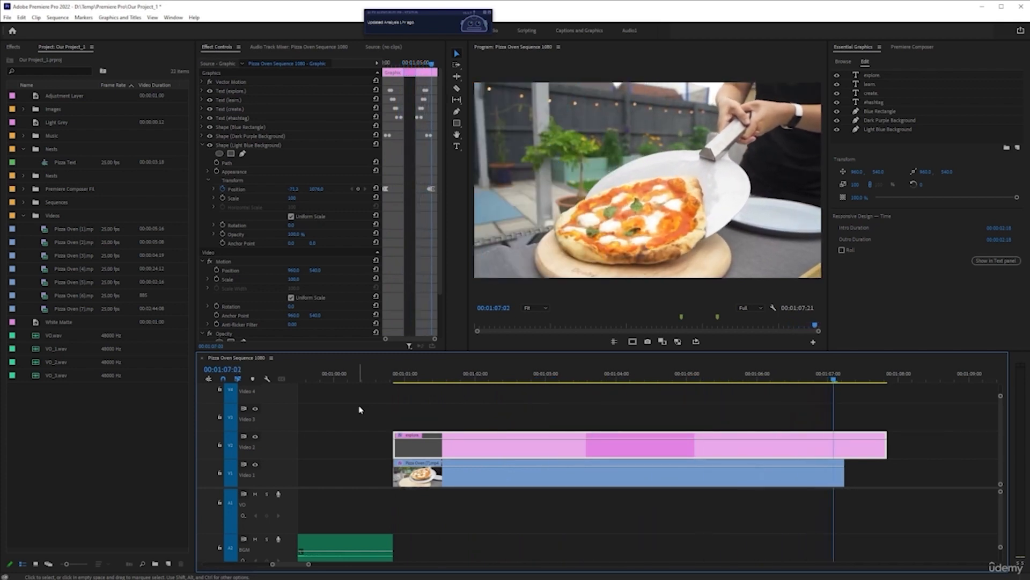
Trim the title graphic's end to match the end of the pizza clip and play back its outro animation
{"action": "left_click", "coordinate": [708, 375]}
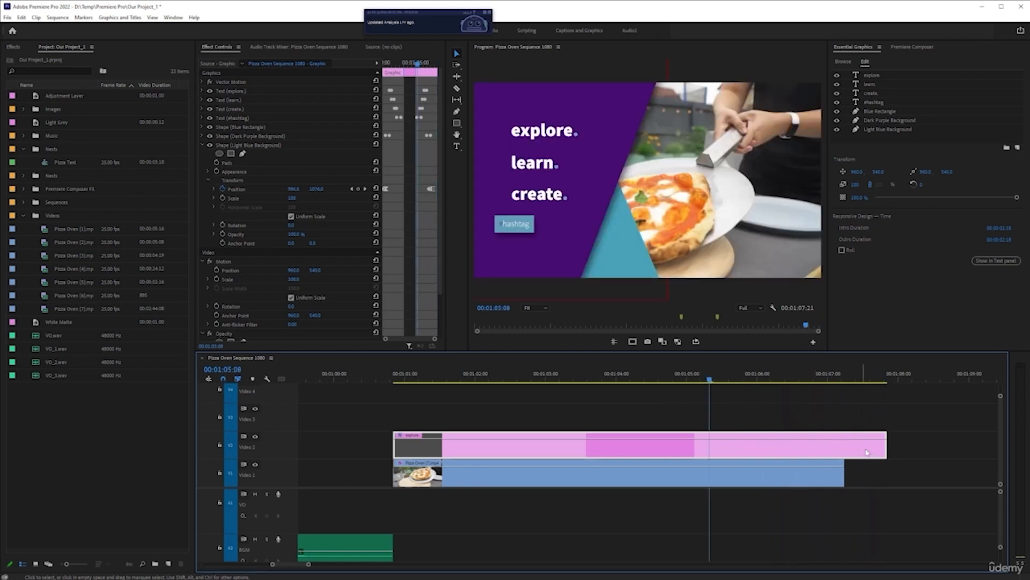
{"action": "left_click_drag", "start_coordinate": [885, 450], "coordinate": [844, 450]}
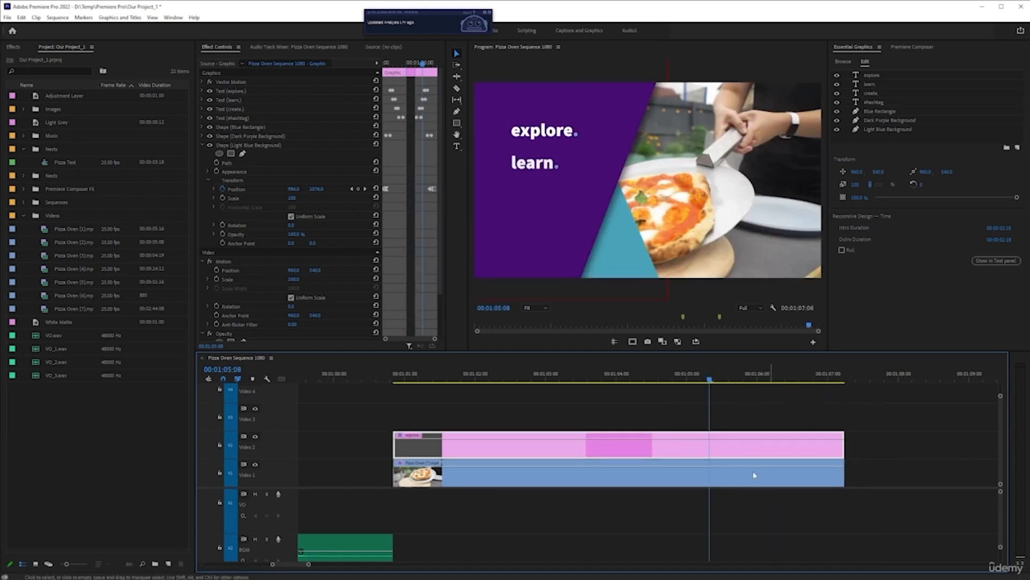
{"action": "left_click_drag", "start_coordinate": [666, 378], "coordinate": [549, 379]}
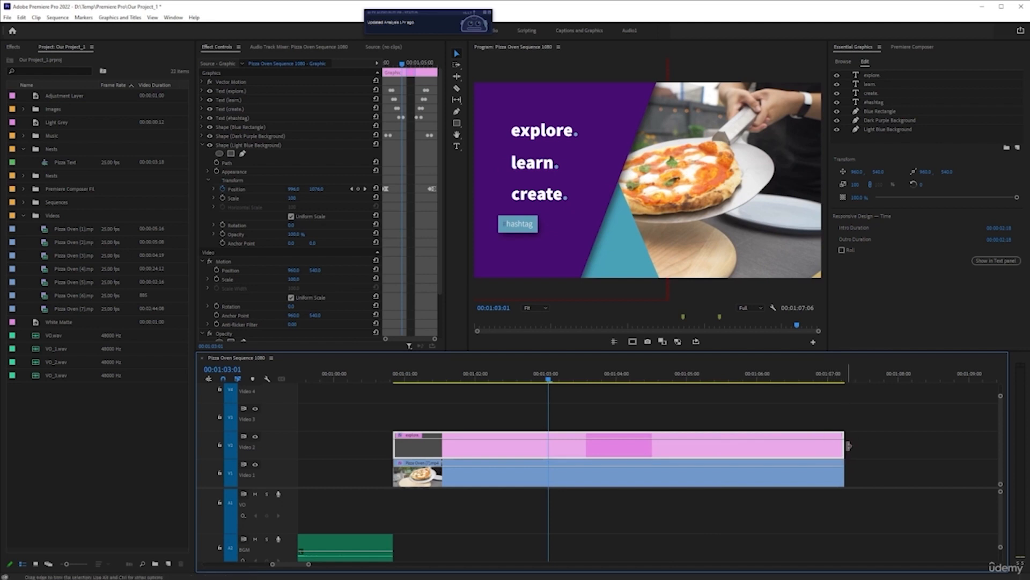
{"action": "key", "text": "space"}
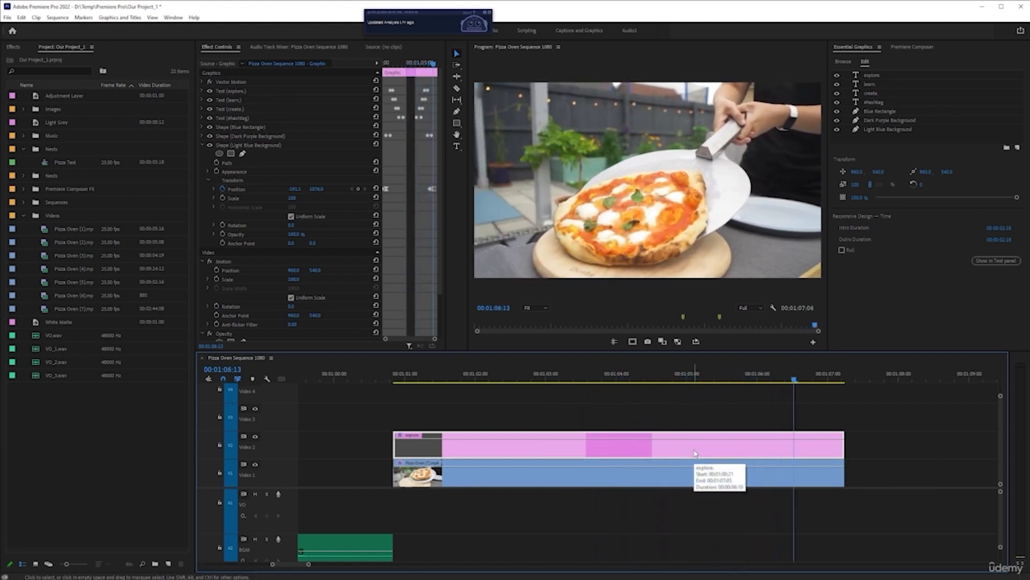
{"action": "key", "text": "space"}
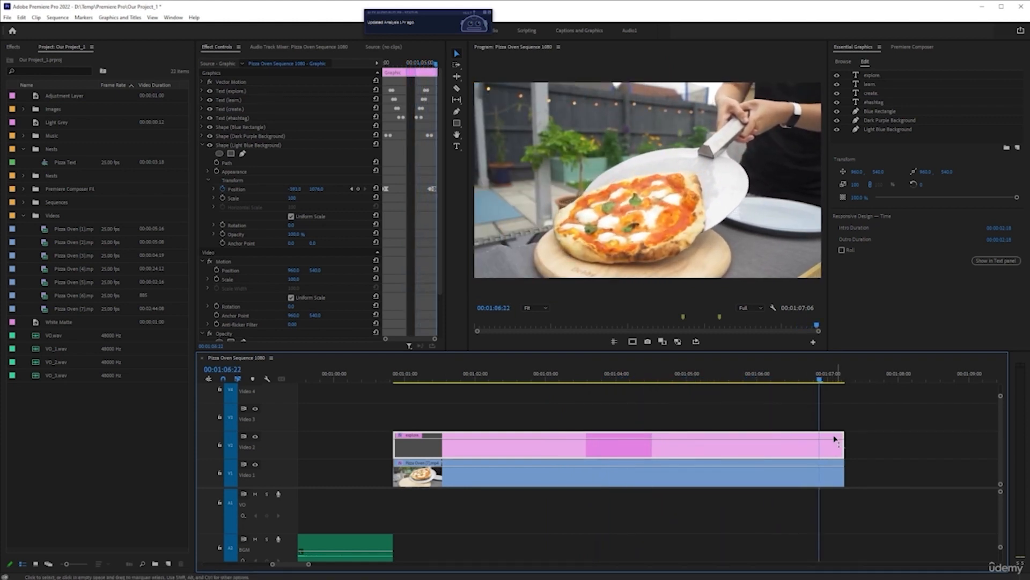
Try extending the title graphic's end to about 00:01:20:07, scrub through the lengthened section and undo the extension
{"action": "scroll", "coordinate": [737, 448], "scroll_direction": "down", "scroll_amount": 3}
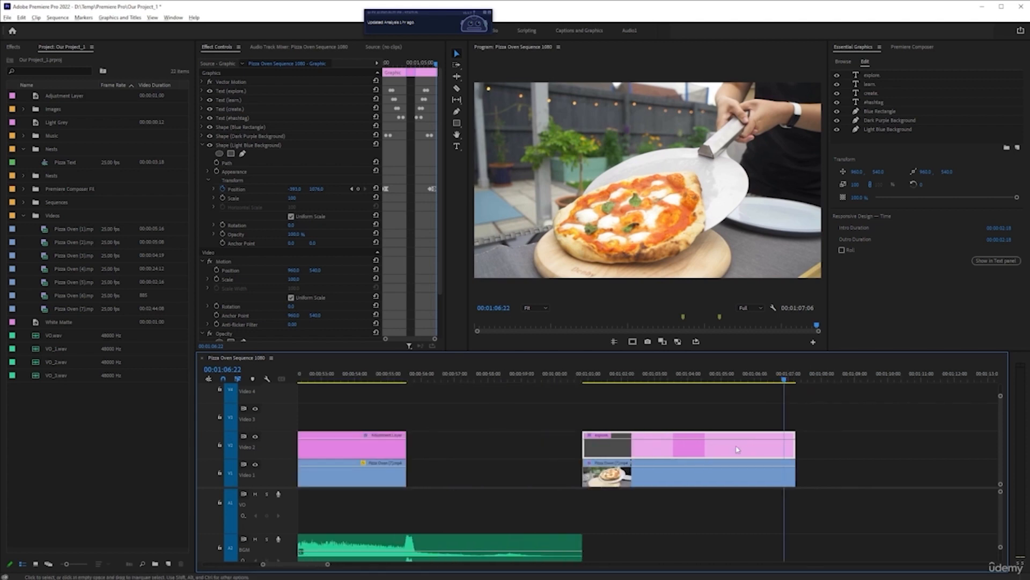
{"action": "scroll", "coordinate": [763, 456], "scroll_direction": "down", "scroll_amount": 3}
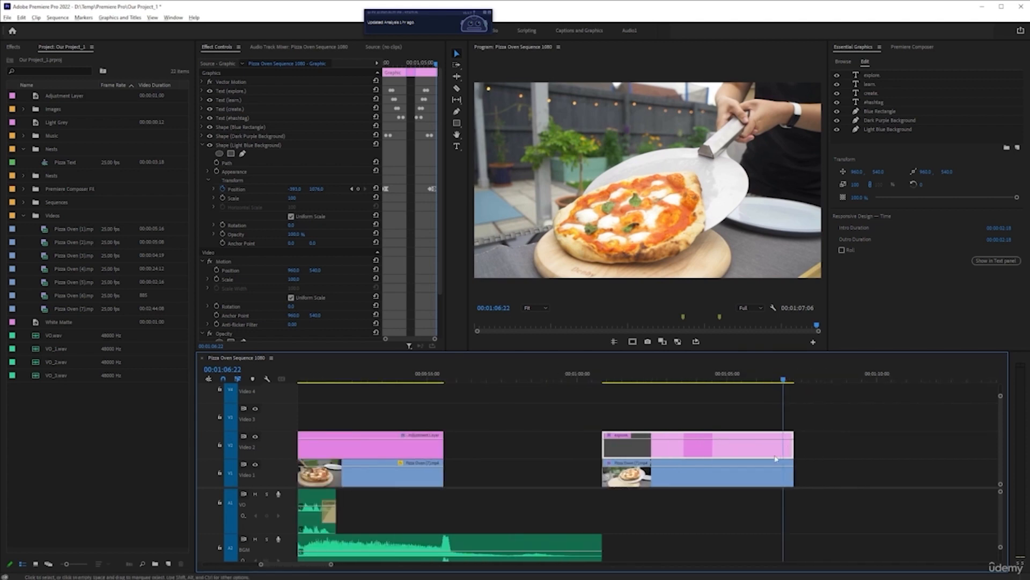
{"action": "left_click_drag", "start_coordinate": [699, 452], "coordinate": [924, 453]}
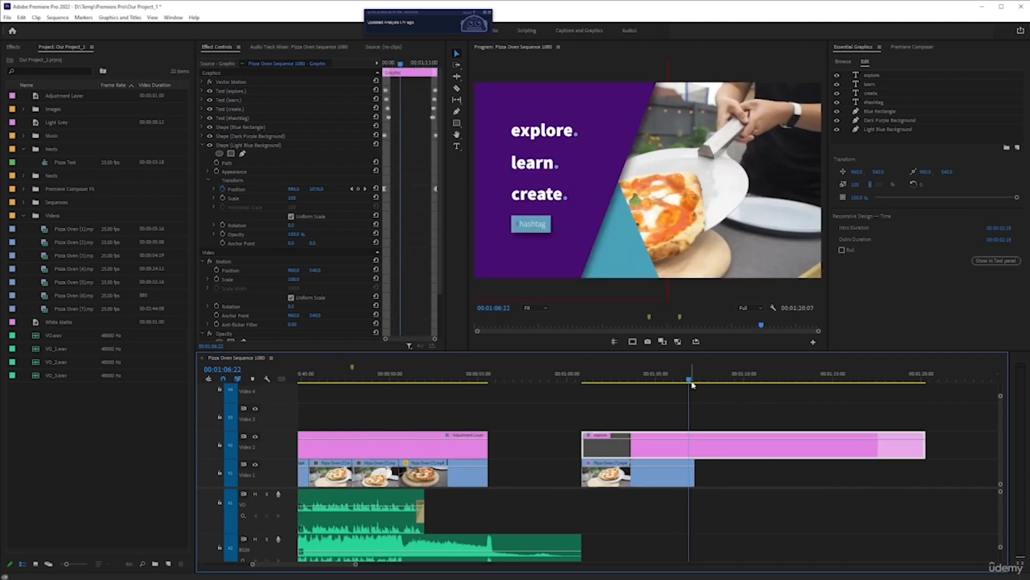
{"action": "left_click_drag", "start_coordinate": [690, 381], "coordinate": [856, 396]}
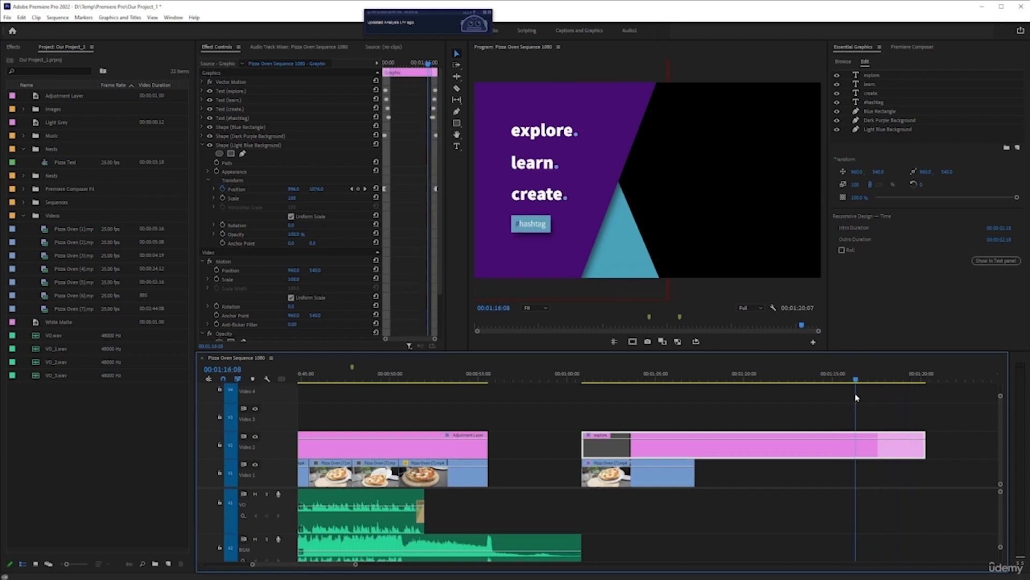
{"action": "key", "text": "ctrl+z"}
With the playhead at 00:01:03:14, replace the title's "explore." text with "pizza." using the Type tool
{"action": "left_click", "coordinate": [627, 393]}
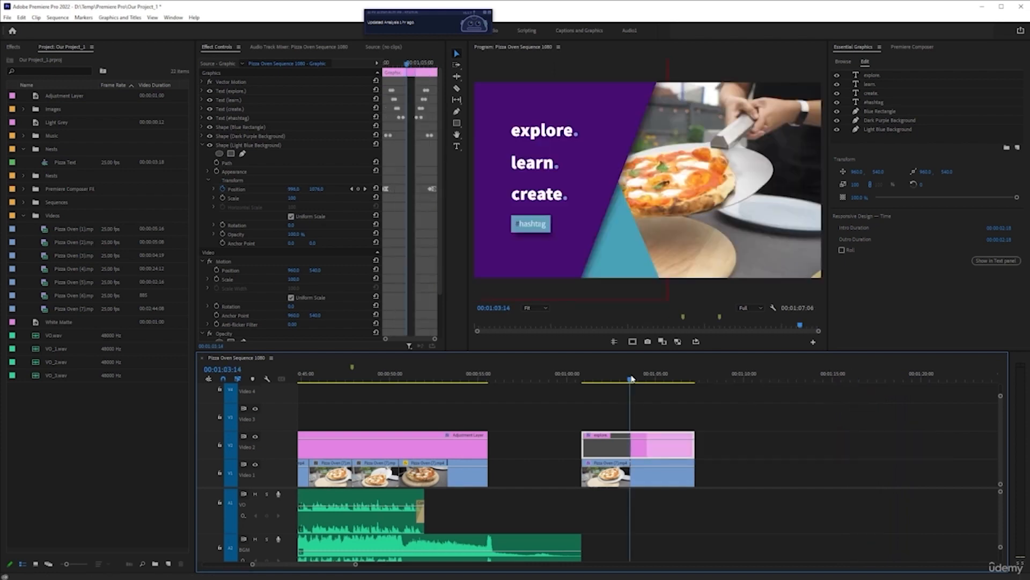
{"action": "scroll", "coordinate": [628, 397], "scroll_direction": "up", "scroll_amount": 5}
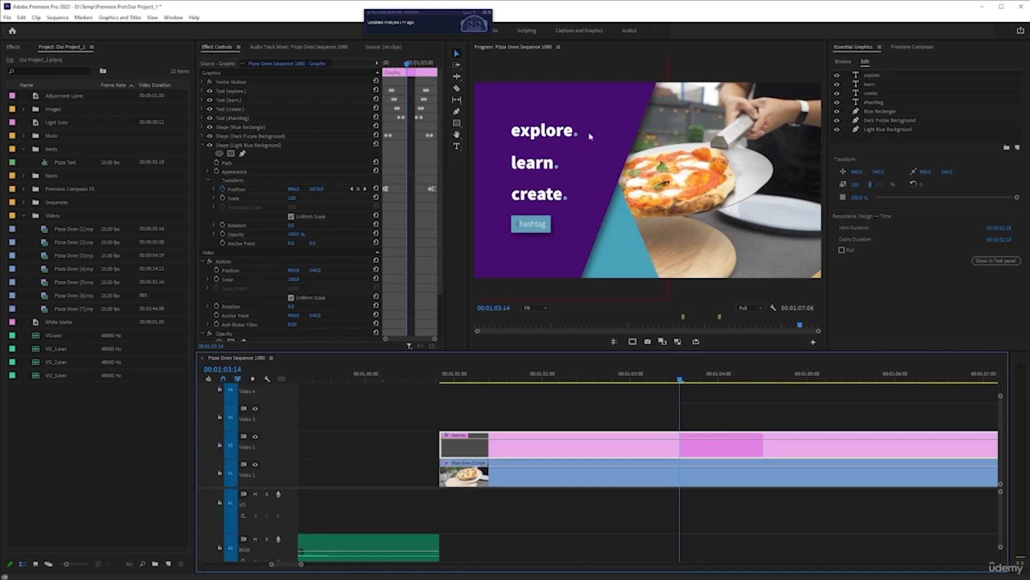
{"action": "left_click", "coordinate": [871, 75]}
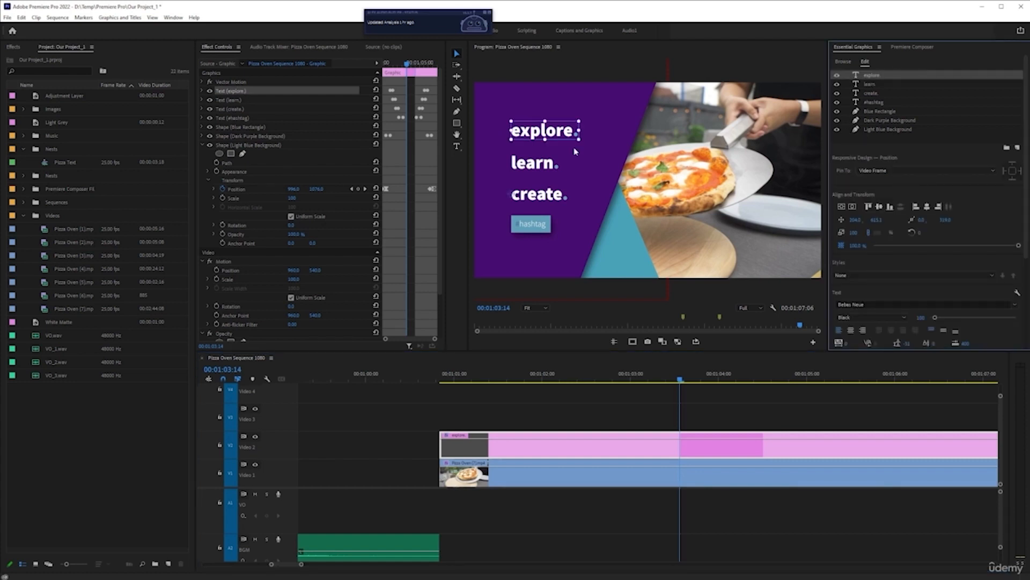
{"action": "left_click", "coordinate": [457, 146]}
{"action": "left_click", "coordinate": [531, 132]}
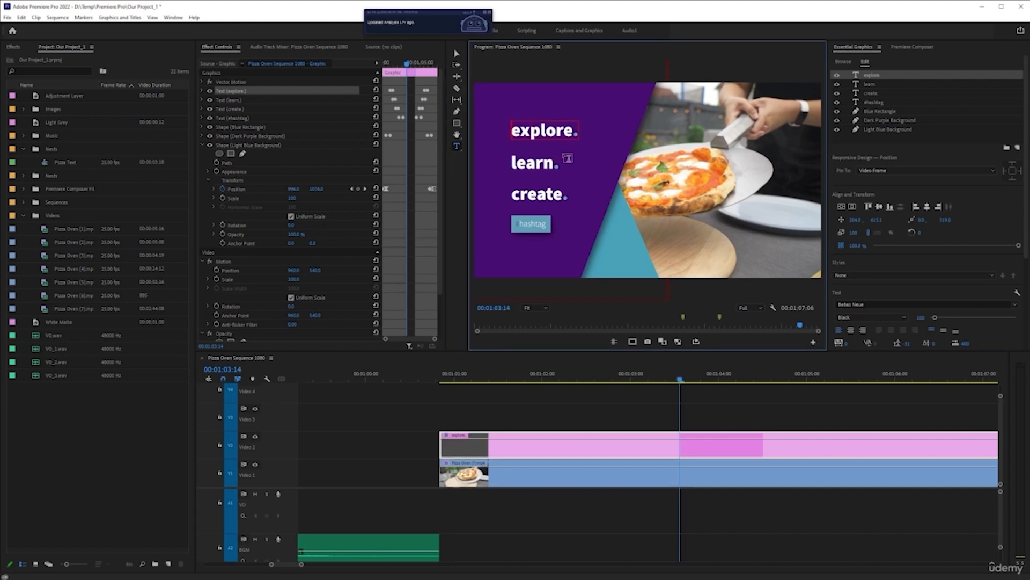
{"action": "key", "text": "ctrl+a"}
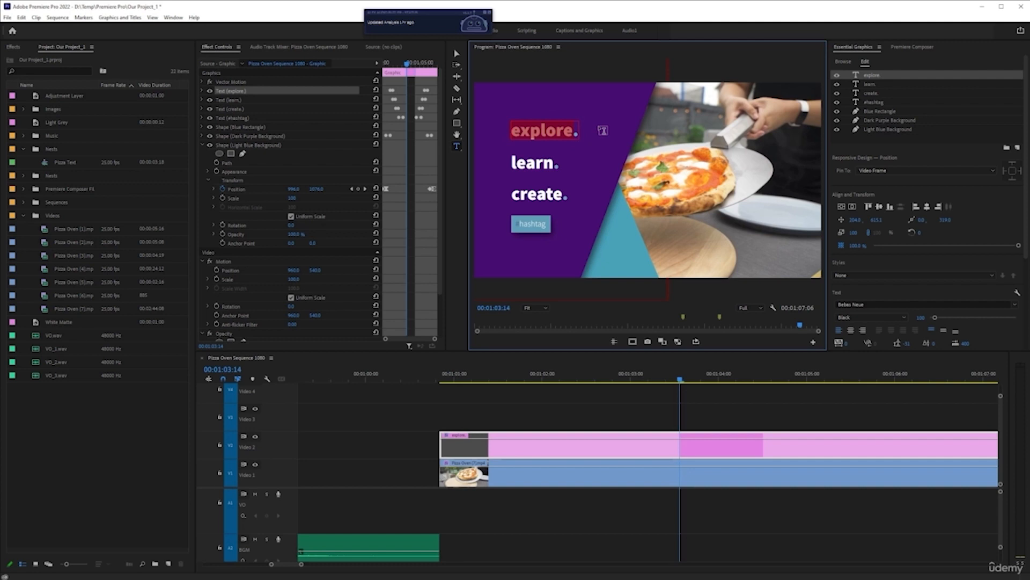
{"action": "type", "text": "pis"}
{"action": "key", "text": "BackSpace"}
{"action": "type", "text": "zza."}
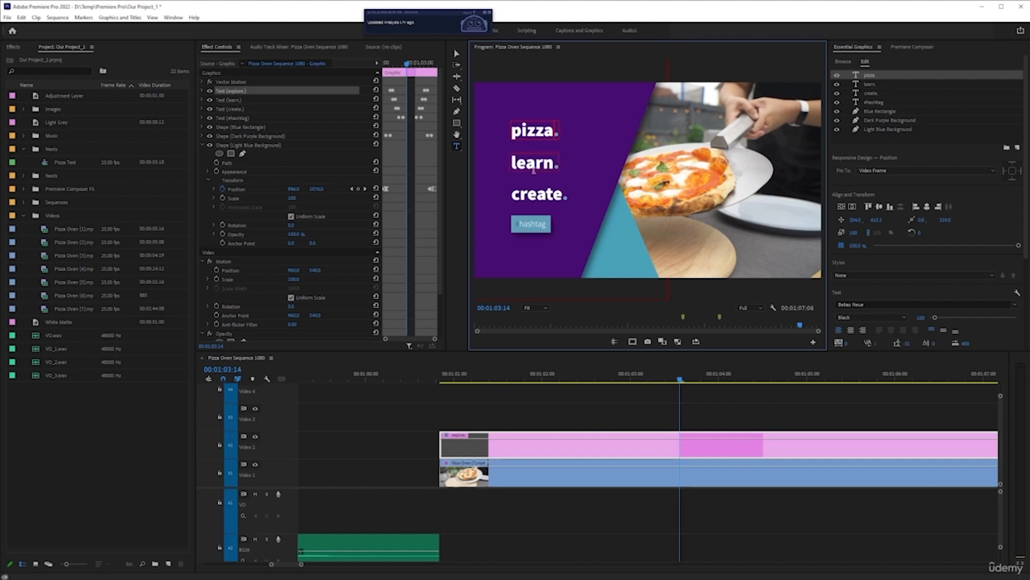
Replace the title's "learn." text with "toppings.", keeping the closing period
{"action": "left_click", "coordinate": [619, 369]}
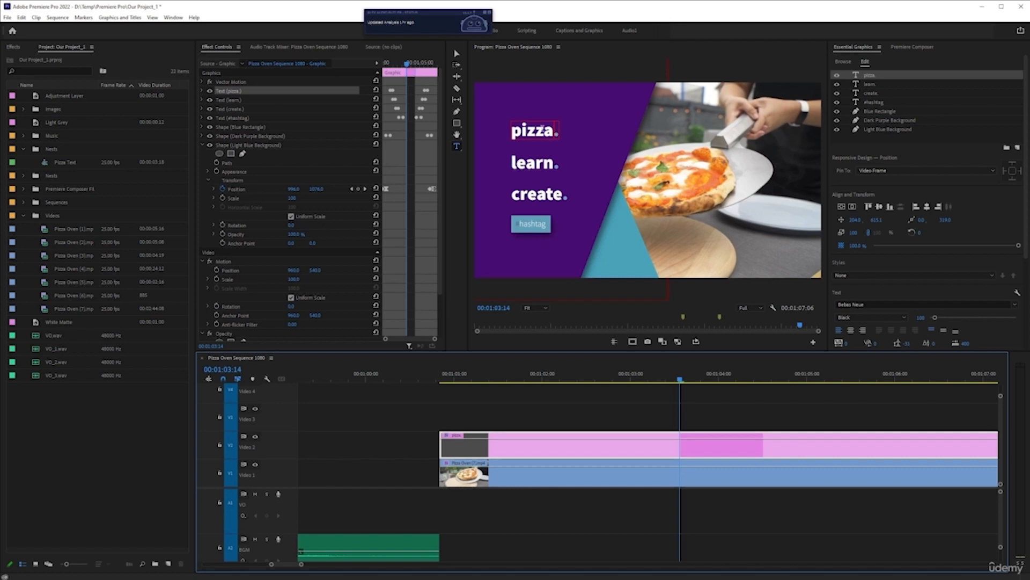
{"action": "scroll", "coordinate": [977, 222], "scroll_direction": "down", "scroll_amount": 2}
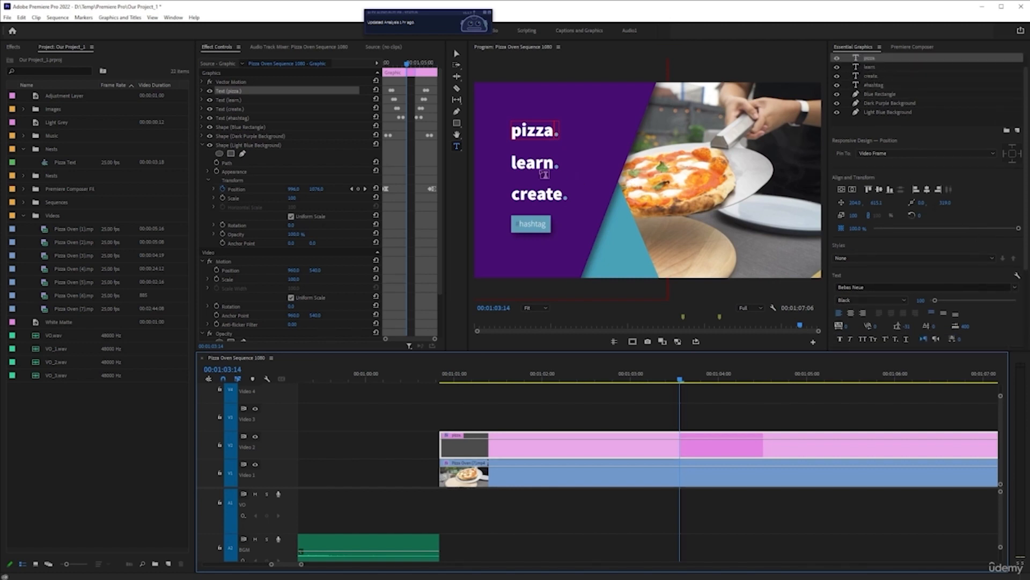
{"action": "left_click", "coordinate": [533, 162]}
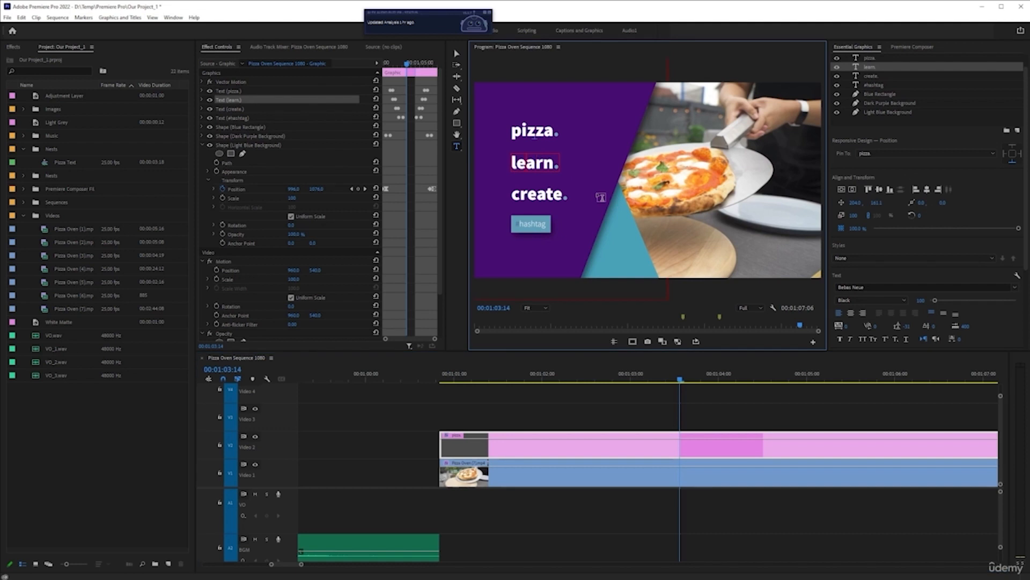
{"action": "key", "text": "ctrl+a"}
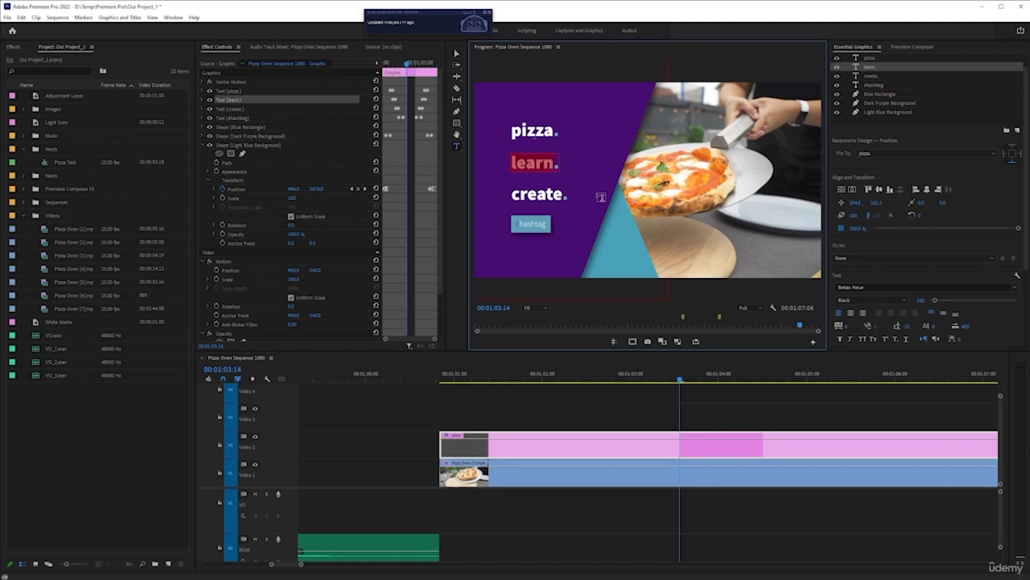
{"action": "type", "text": "topp"}
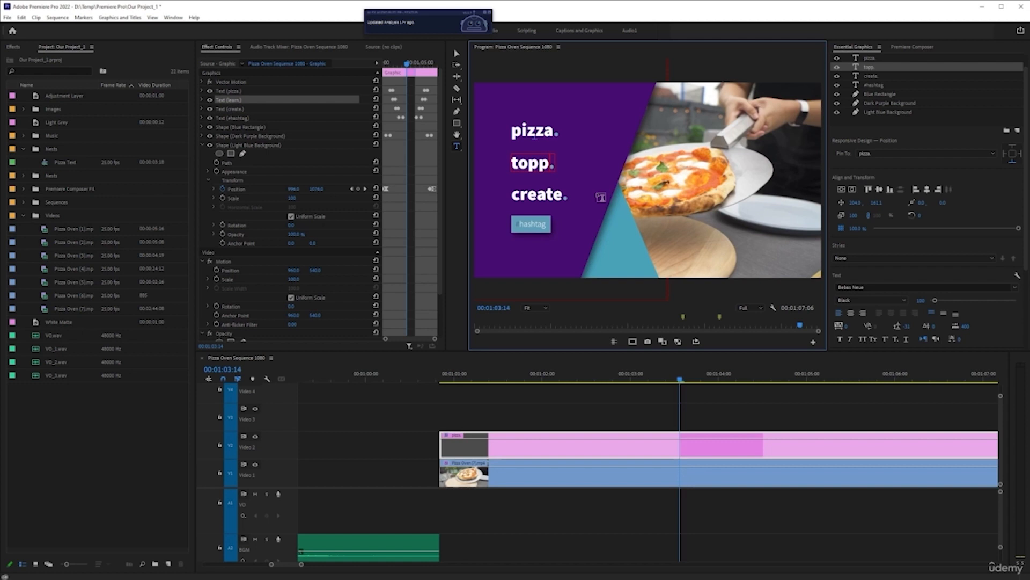
{"action": "type", "text": "ings"}
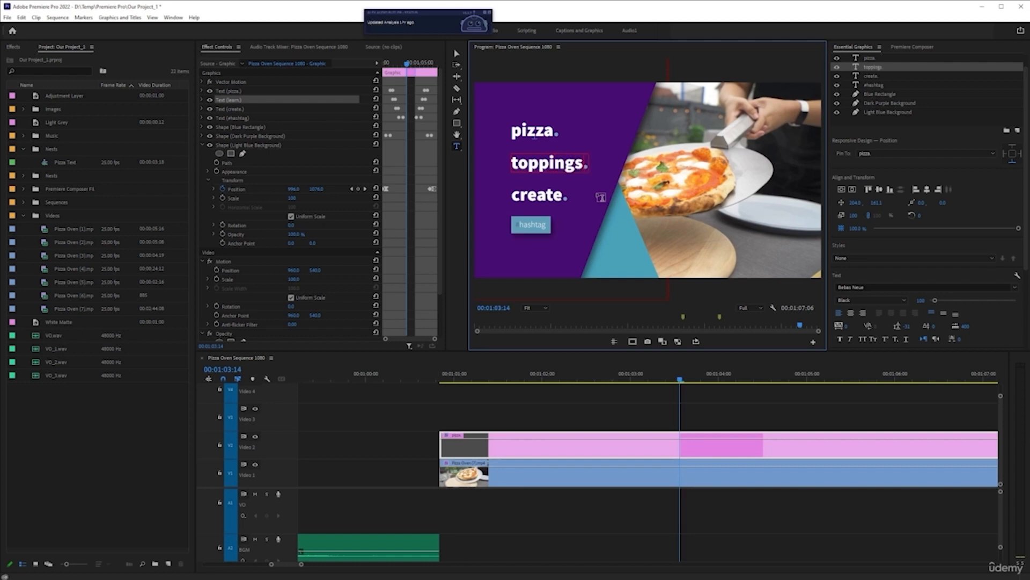
Replace the title's "create." text with "eat.", keeping the closing period
{"action": "left_click", "coordinate": [563, 197]}
{"action": "key", "text": "ctrl+a"}
{"action": "type", "text": "eat"}
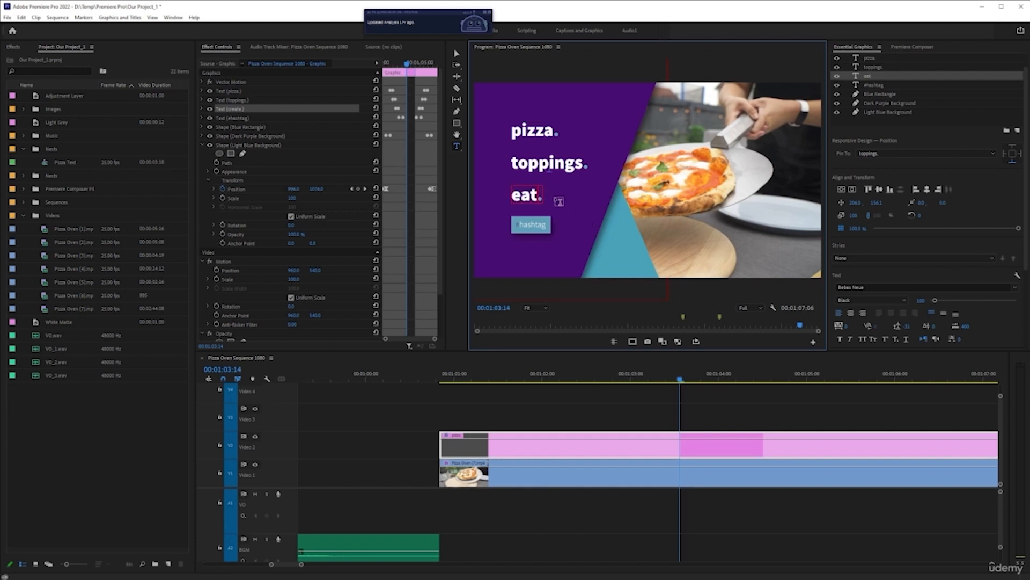
Replace the title's hashtag placeholder text with "#PizzaTime"
{"action": "double_click", "coordinate": [539, 227]}
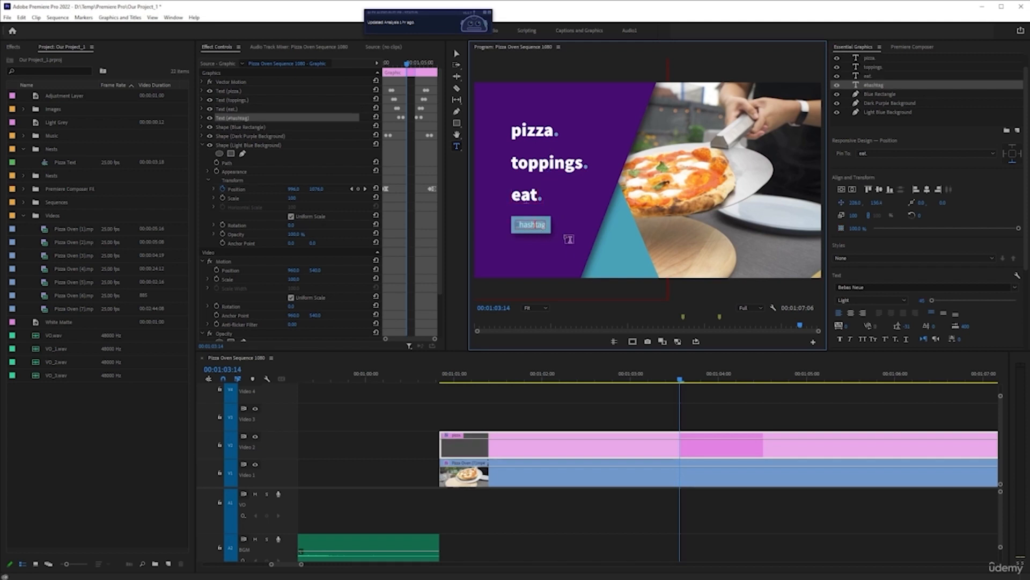
{"action": "key", "text": "ctrl+a"}
{"action": "type", "text": "#PizzaT"}
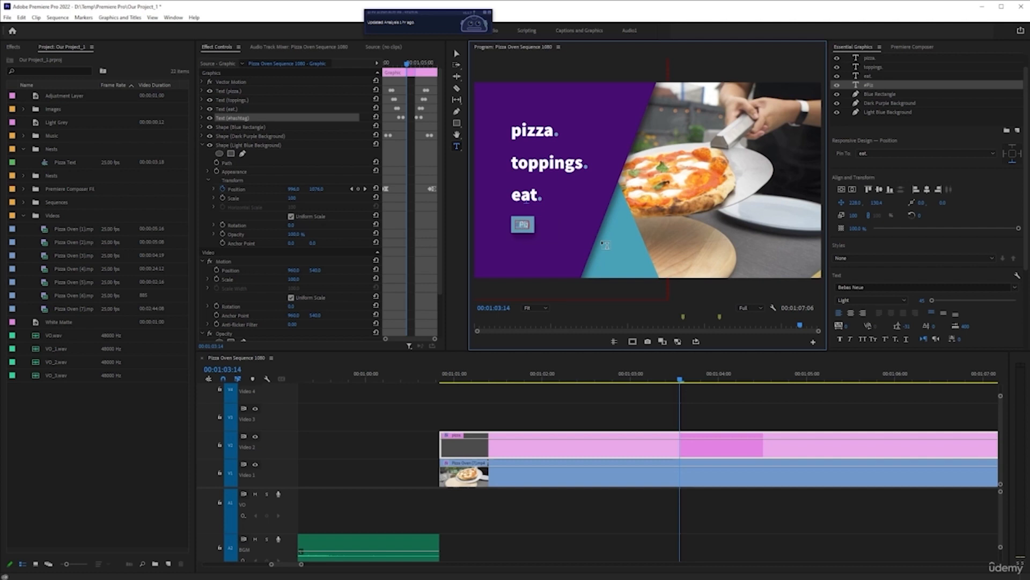
{"action": "type", "text": "ime"}
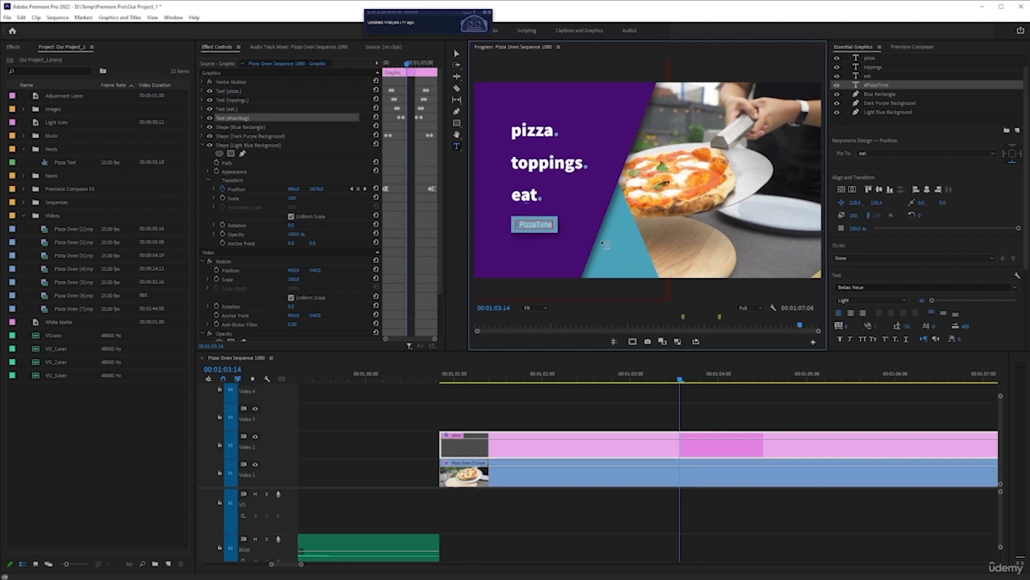
{"action": "left_click", "coordinate": [728, 455]}
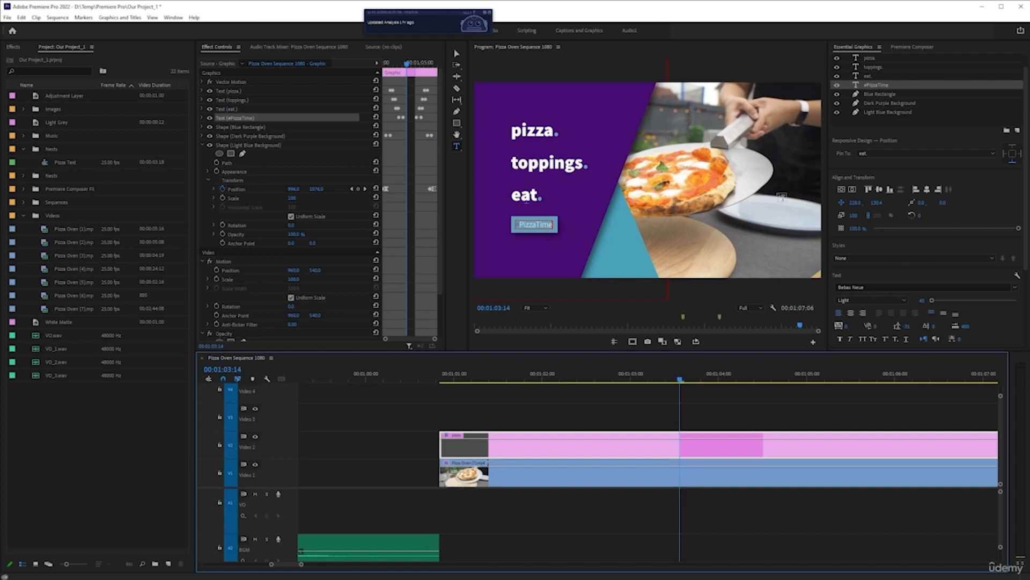
Toggle the Blue Rectangle layer's visibility off and on to identify it, and set its fill color to white
{"action": "left_click", "coordinate": [880, 95]}
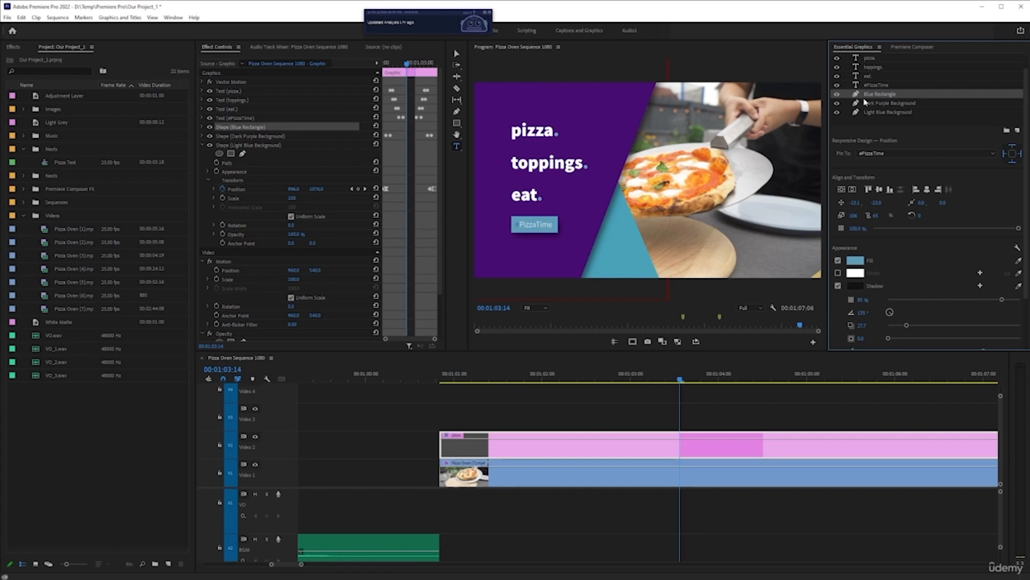
{"action": "left_click", "coordinate": [836, 94]}
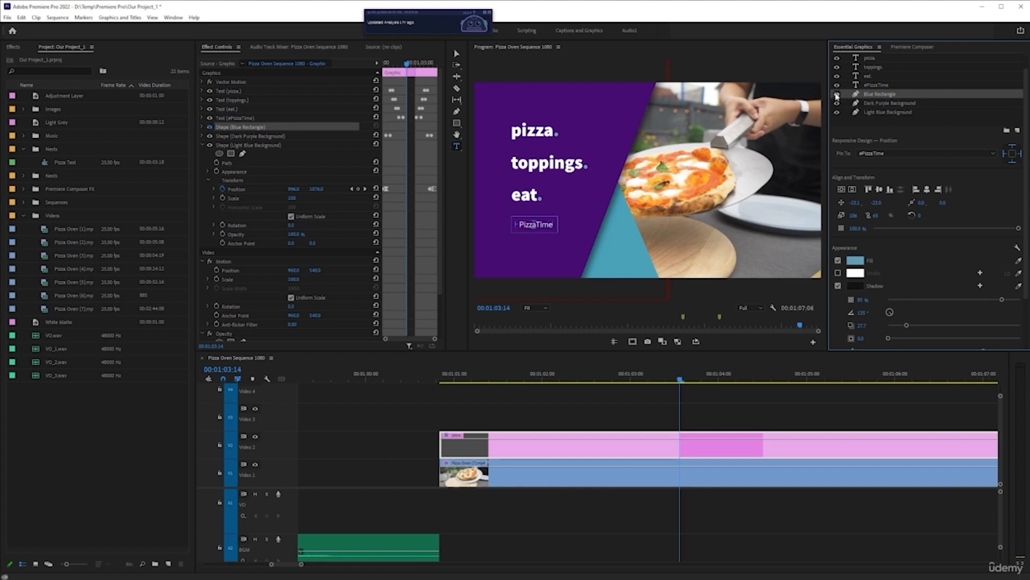
{"action": "left_click", "coordinate": [836, 94]}
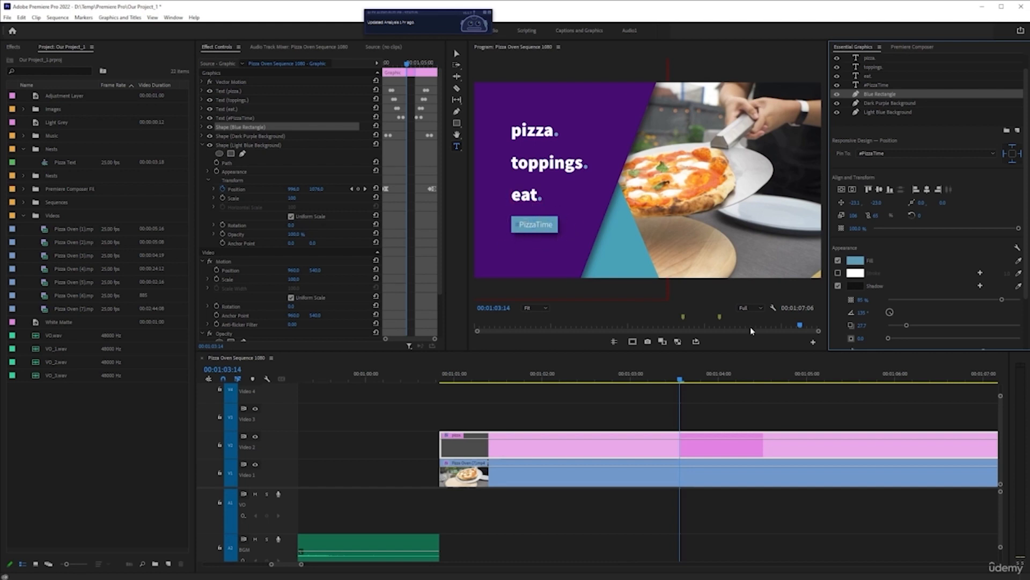
{"action": "left_click", "coordinate": [859, 262]}
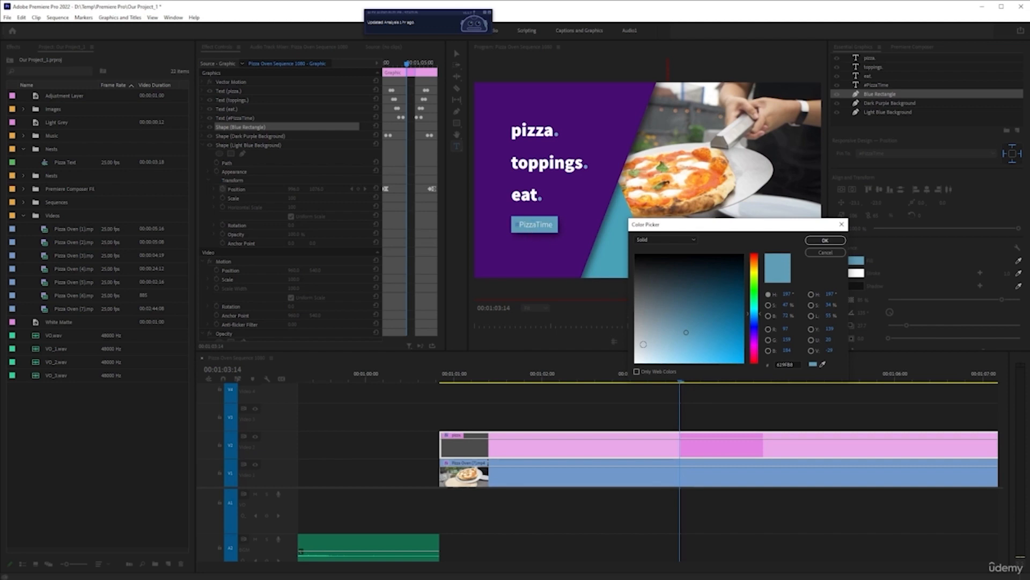
{"action": "left_click_drag", "start_coordinate": [643, 344], "coordinate": [617, 372]}
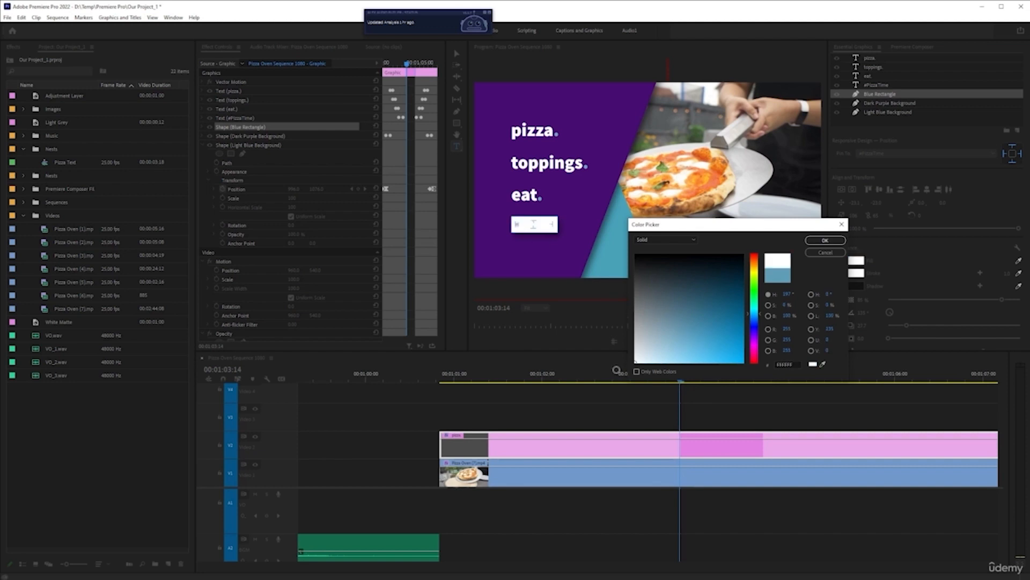
{"action": "left_click", "coordinate": [825, 240]}
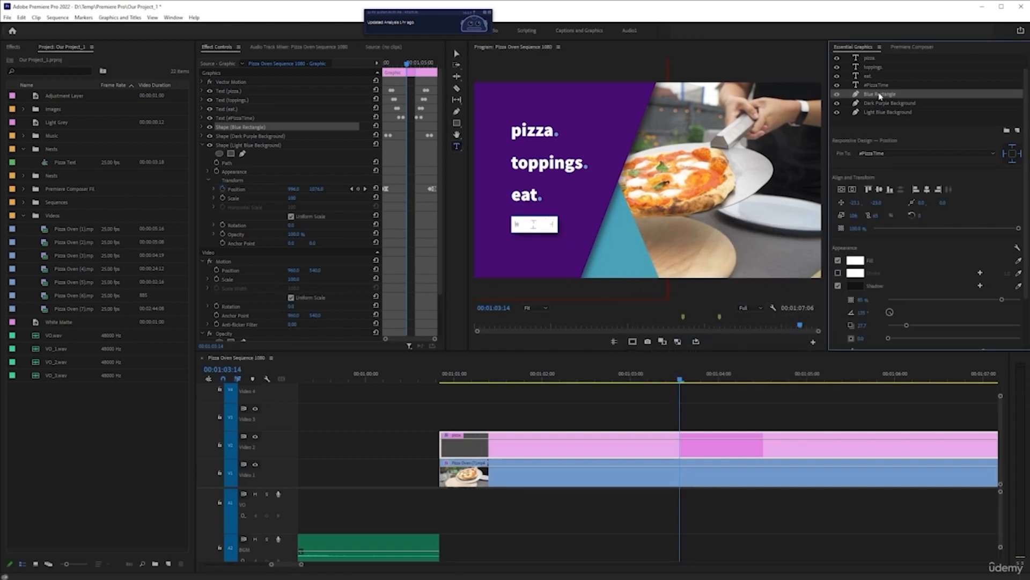
Move the #PizzaTime text layer above the "eat." layer and set its text fill to black
{"action": "left_click_drag", "start_coordinate": [876, 88], "coordinate": [877, 78]}
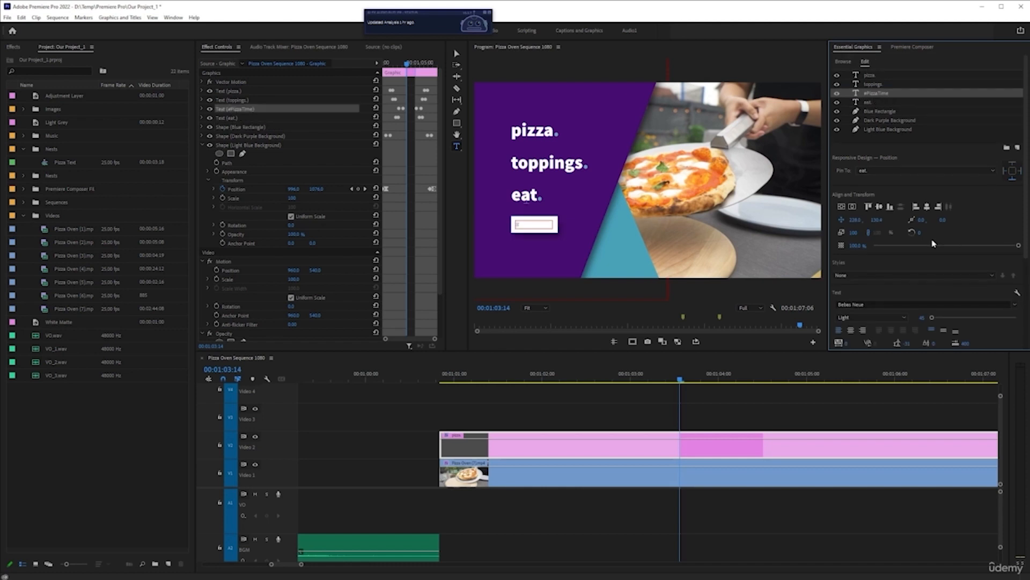
{"action": "scroll", "coordinate": [1024, 315], "scroll_direction": "down", "scroll_amount": 5}
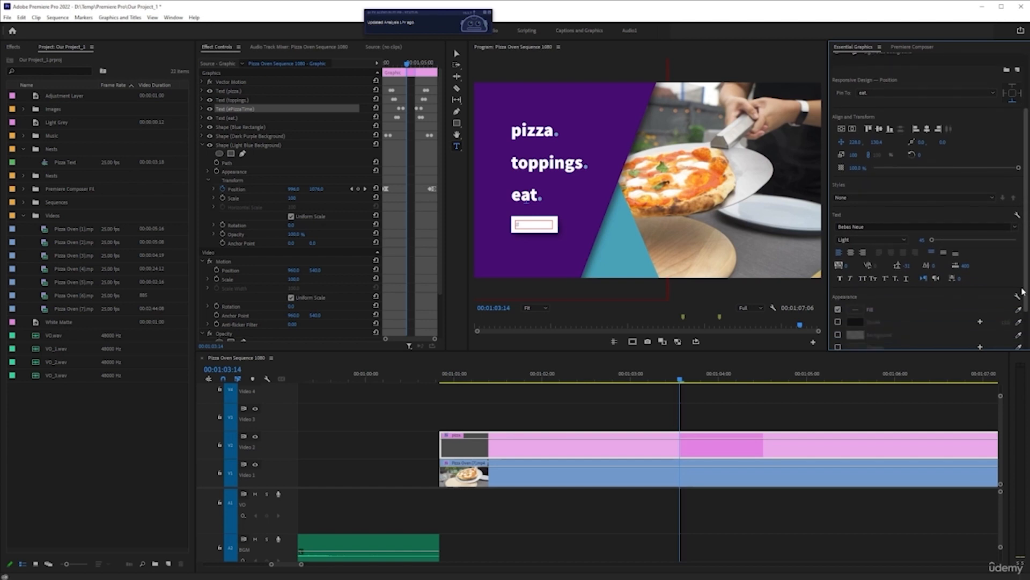
{"action": "left_click", "coordinate": [855, 266]}
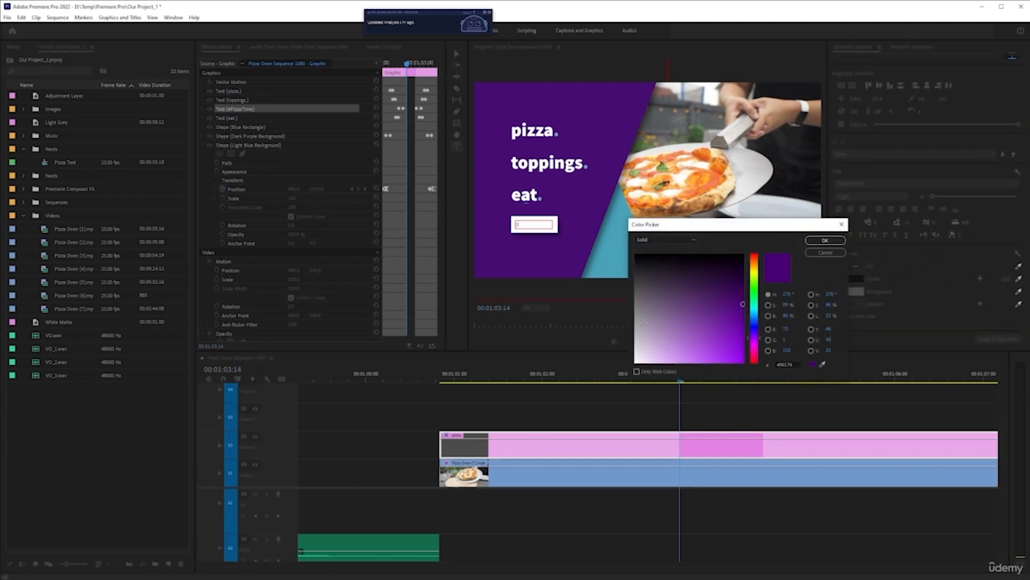
{"action": "left_click", "coordinate": [640, 262]}
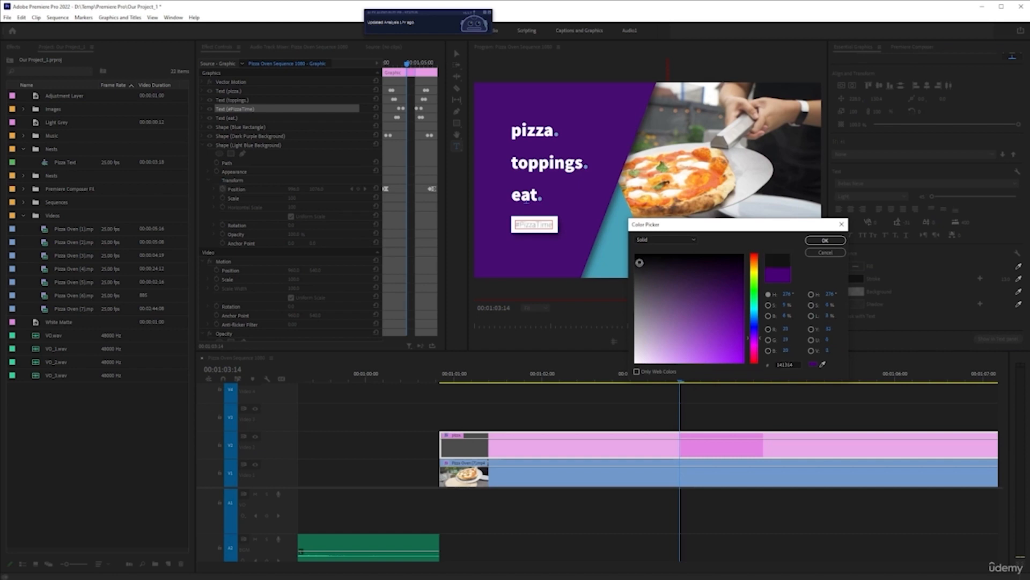
{"action": "left_click", "coordinate": [636, 256]}
{"action": "left_click", "coordinate": [827, 240]}
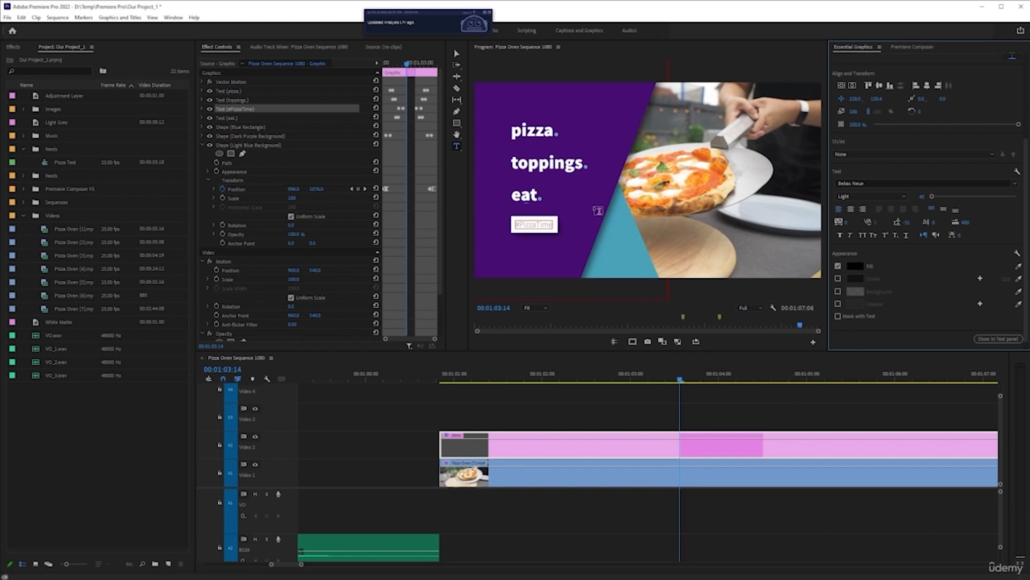
Save the project and set the fill of only the period after "pizza" to dark green 094F0B
{"action": "scroll", "coordinate": [907, 81], "scroll_direction": "up", "scroll_amount": 4}
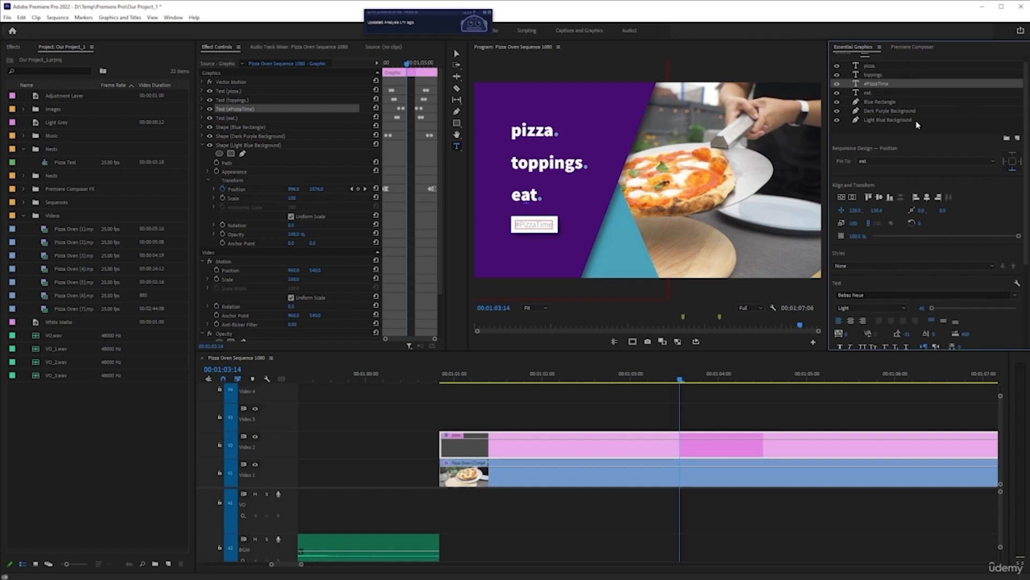
{"action": "scroll", "coordinate": [918, 125], "scroll_direction": "up", "scroll_amount": 1}
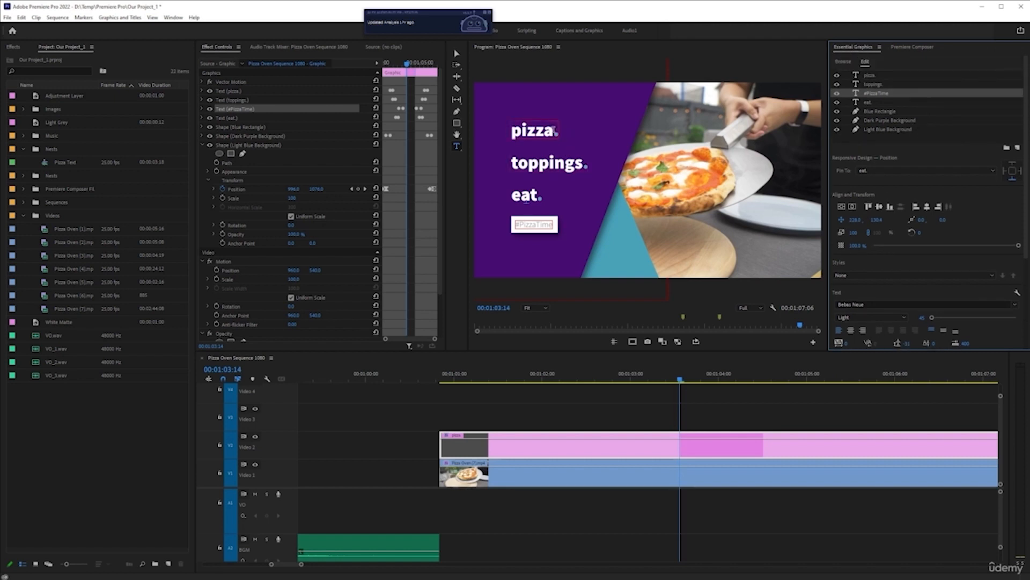
{"action": "left_click", "coordinate": [556, 134]}
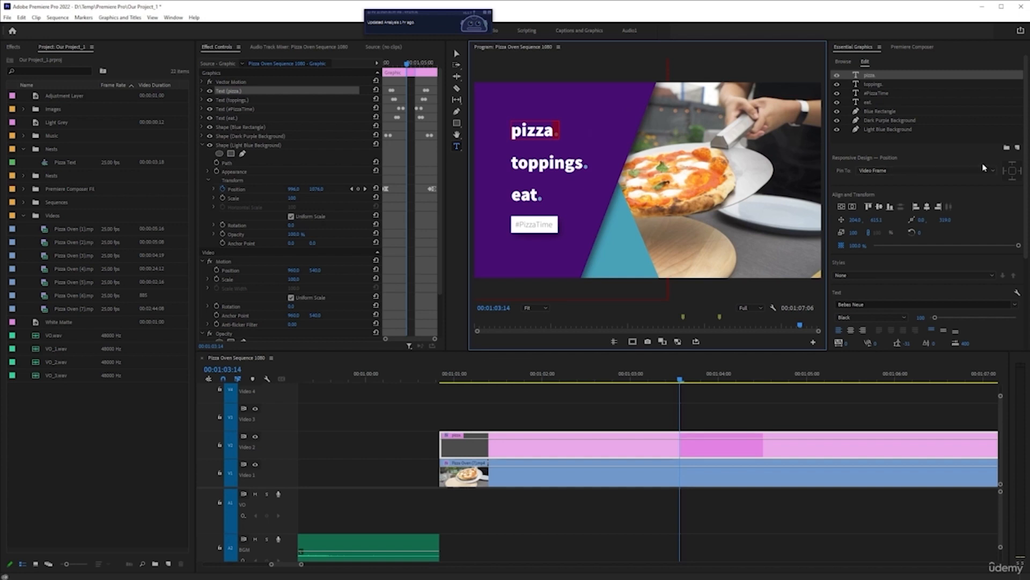
{"action": "key", "text": "ctrl+s"}
{"action": "left_click_drag", "start_coordinate": [1027, 162], "coordinate": [1027, 231]}
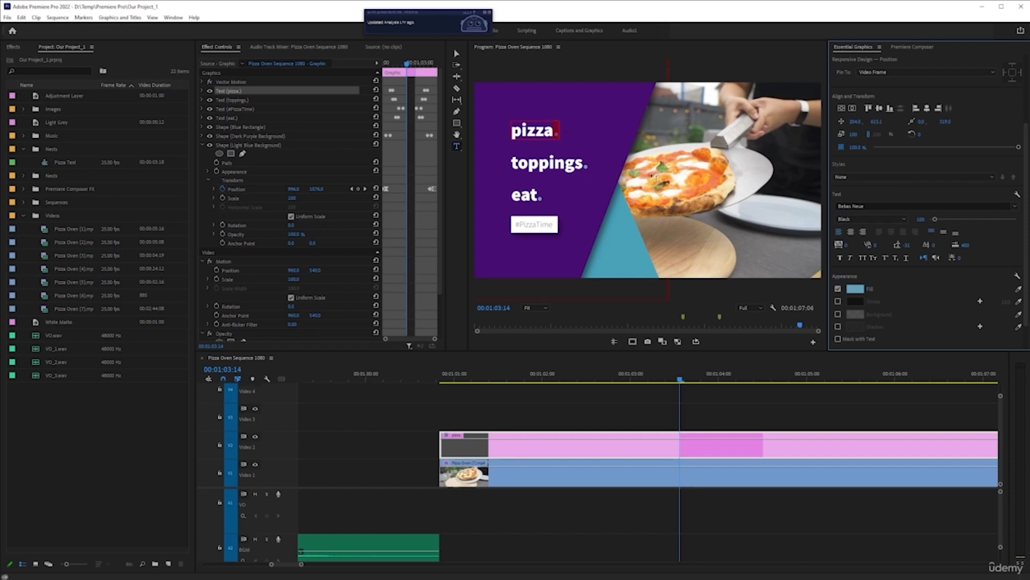
{"action": "left_click", "coordinate": [855, 290]}
{"action": "left_click", "coordinate": [754, 290]}
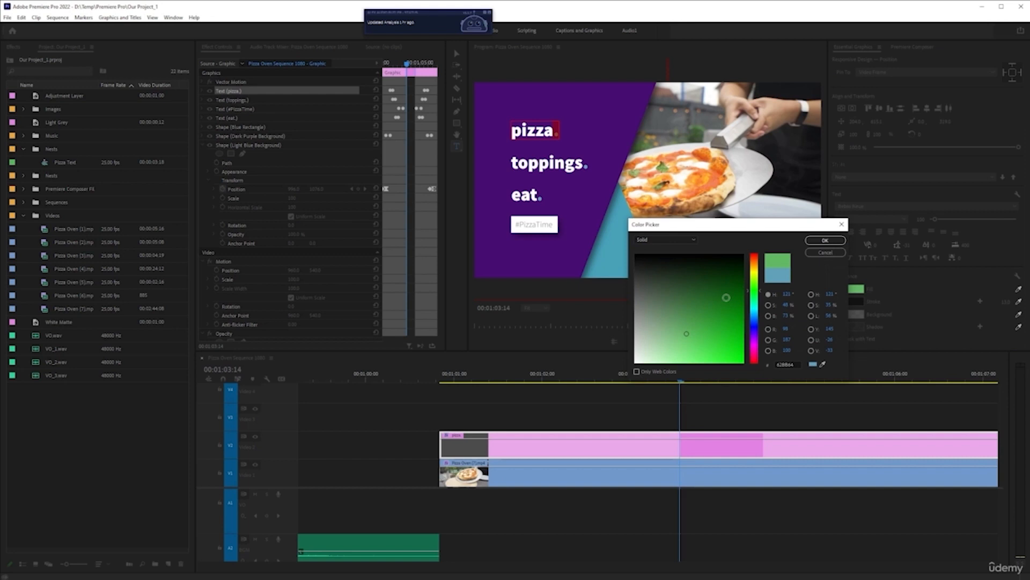
{"action": "left_click_drag", "start_coordinate": [723, 289], "coordinate": [731, 287]}
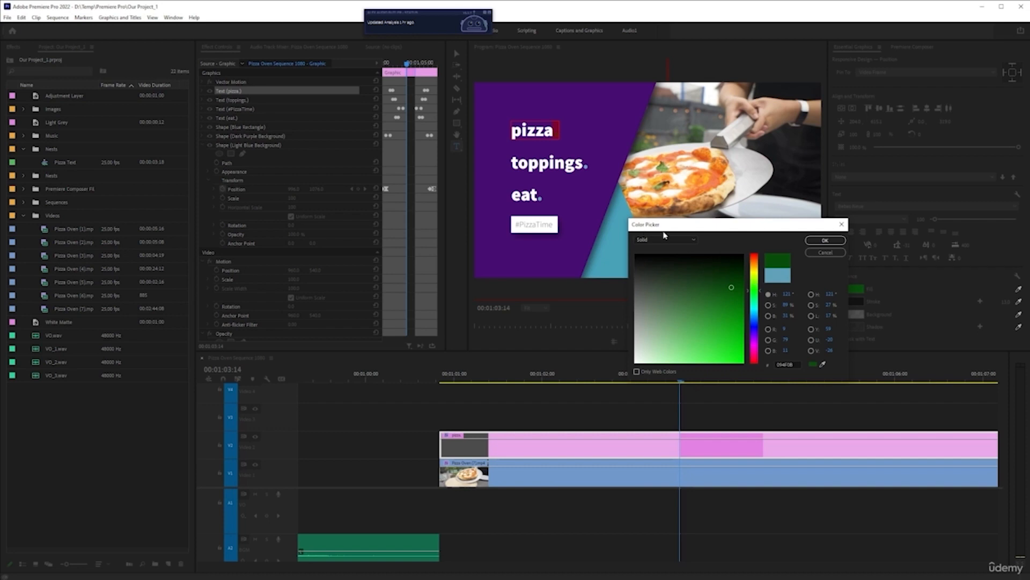
{"action": "left_click", "coordinate": [826, 241]}
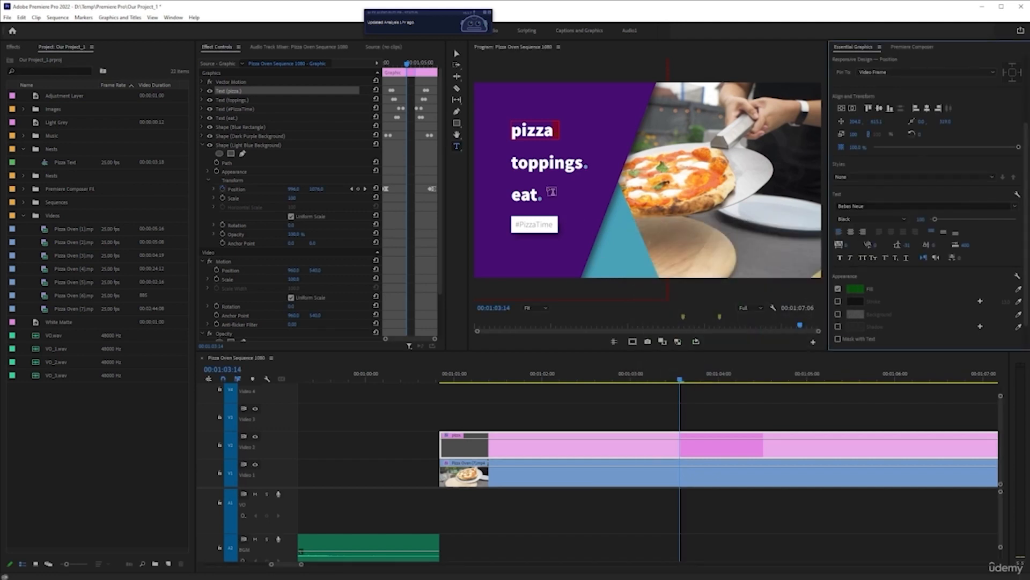
Select only the period after "toppings" and match its fill to the dark green period after "pizza" with the eyedropper
{"action": "left_click", "coordinate": [647, 445]}
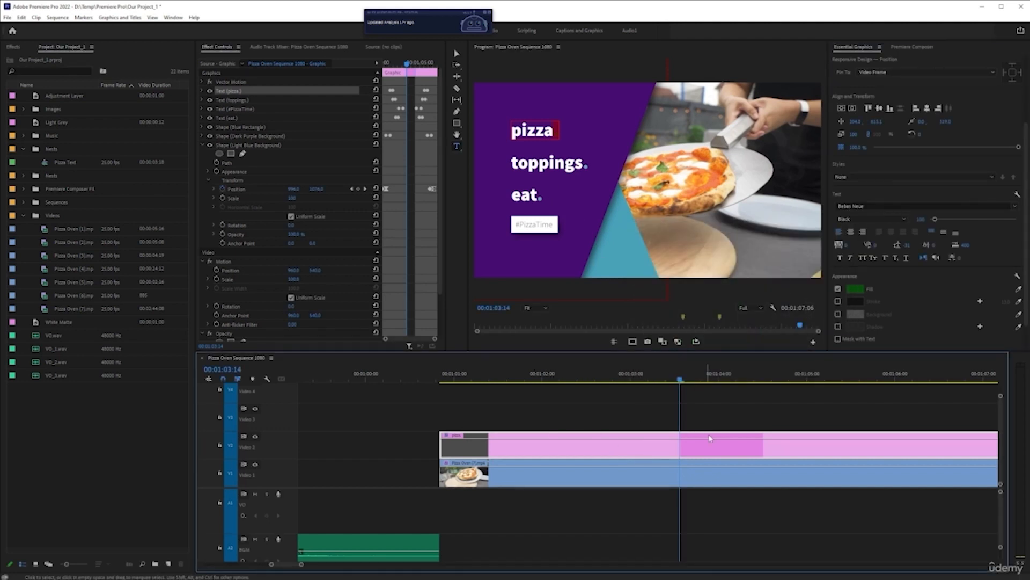
{"action": "left_click", "coordinate": [713, 411]}
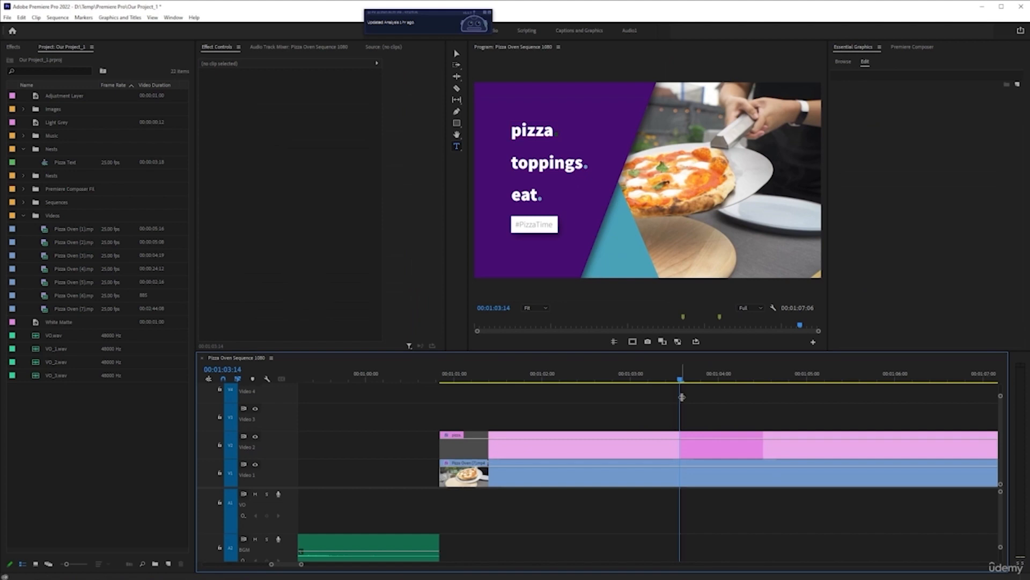
{"action": "left_click", "coordinate": [706, 441]}
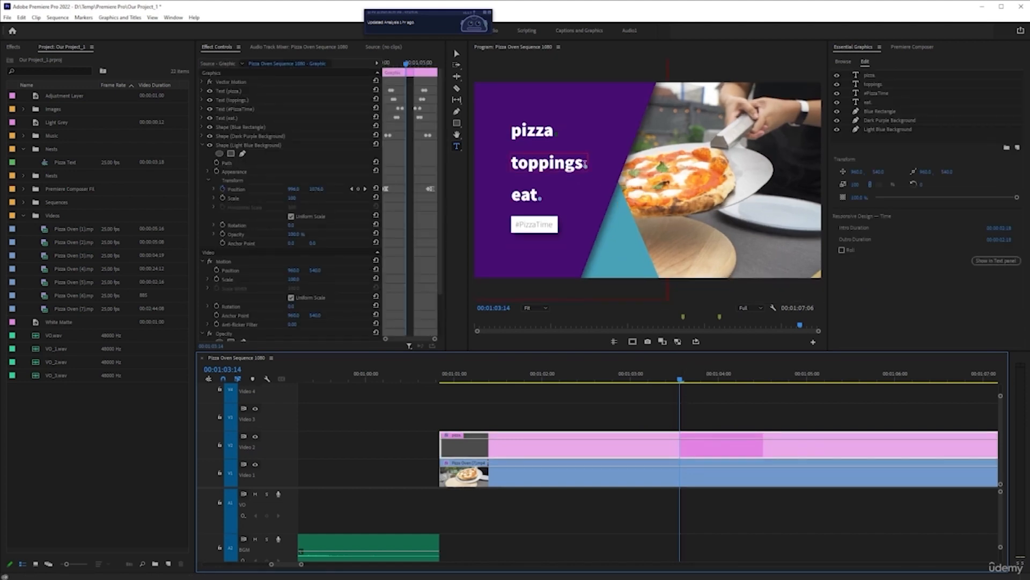
{"action": "left_click", "coordinate": [583, 165]}
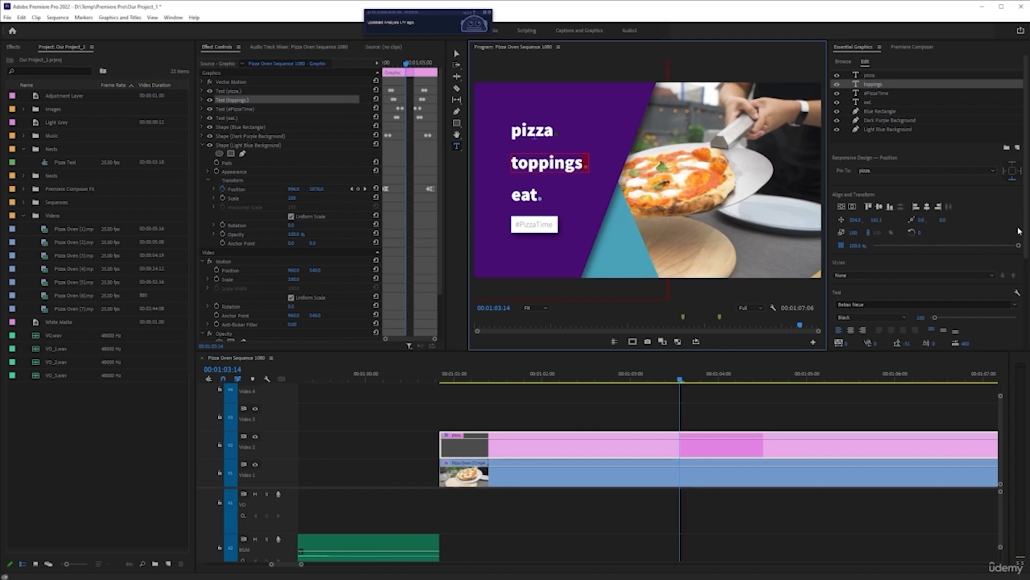
{"action": "left_click_drag", "start_coordinate": [1026, 227], "coordinate": [1026, 319]}
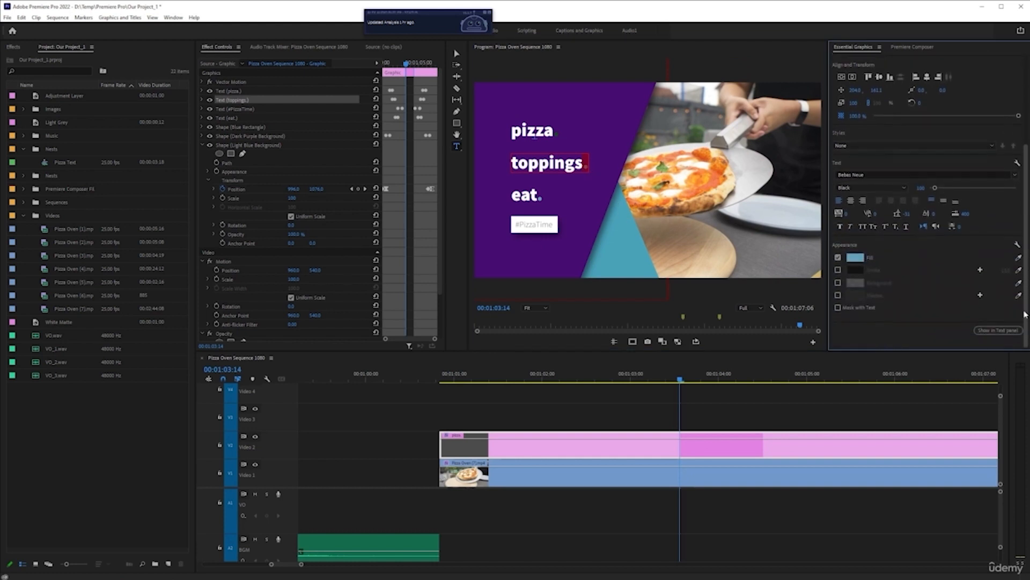
{"action": "left_click", "coordinate": [864, 260]}
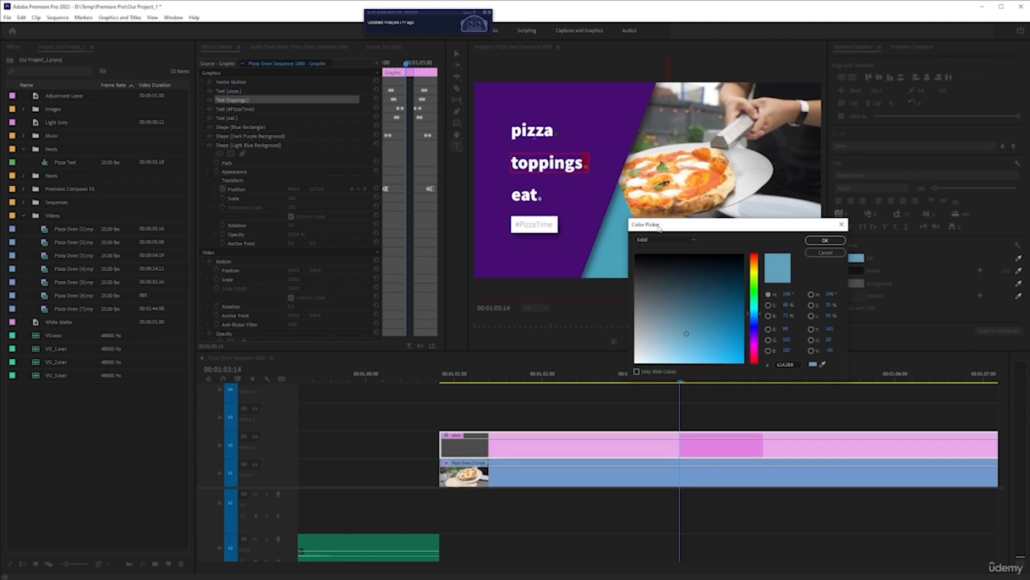
{"action": "left_click", "coordinate": [813, 253]}
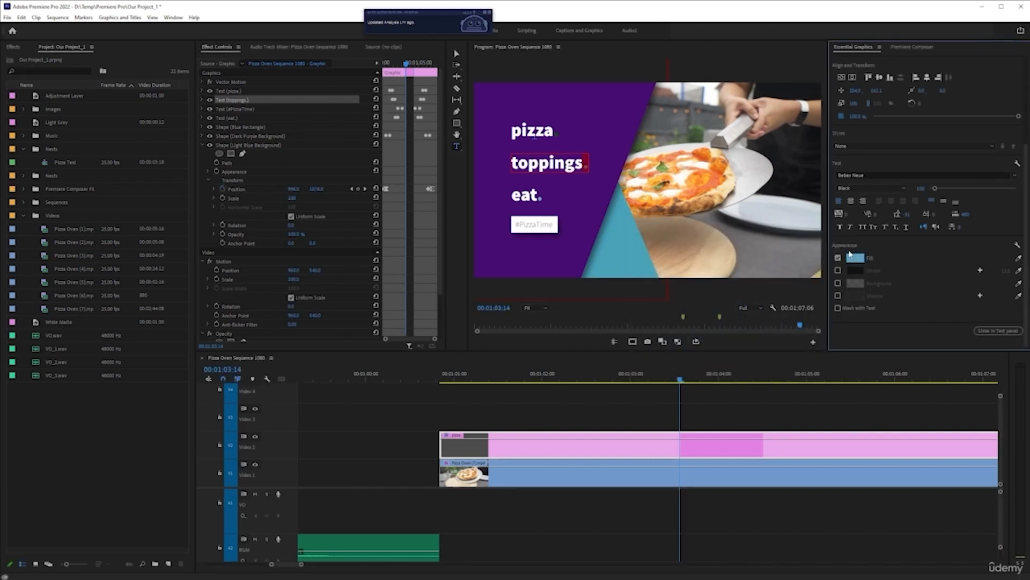
{"action": "left_click", "coordinate": [1018, 260]}
{"action": "left_click", "coordinate": [556, 135]}
{"action": "left_click", "coordinate": [693, 421]}
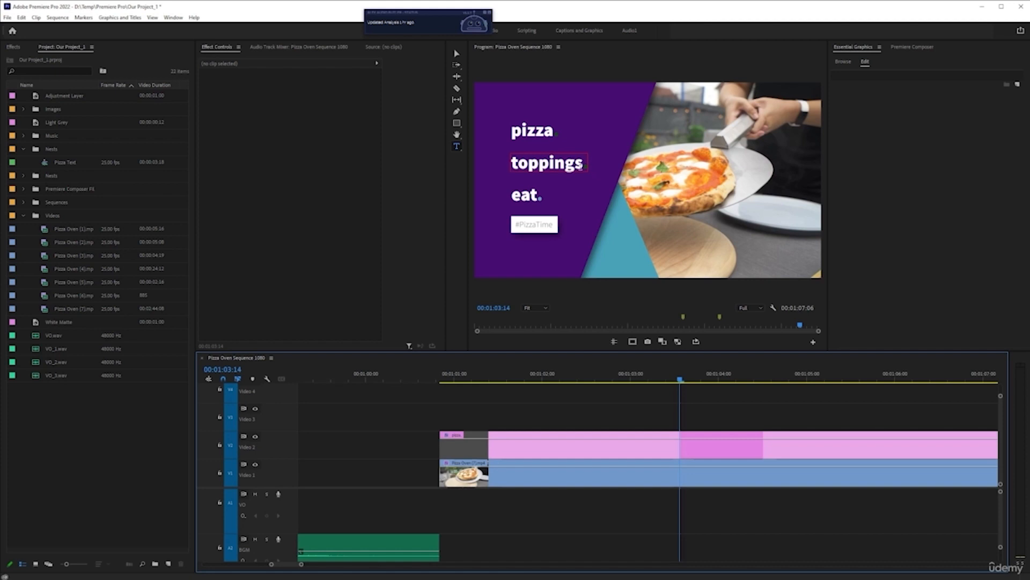
Reselect the period after "toppings" and copy the hex code of its dark green fill
{"action": "left_click", "coordinate": [583, 163]}
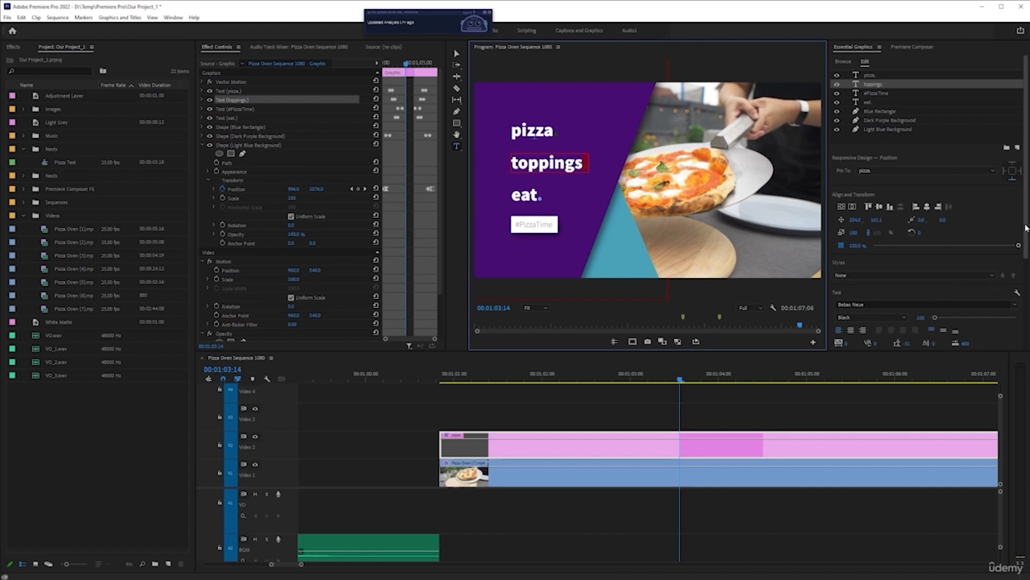
{"action": "scroll", "coordinate": [1026, 228], "scroll_direction": "down", "scroll_amount": 3}
{"action": "left_click", "coordinate": [857, 257]}
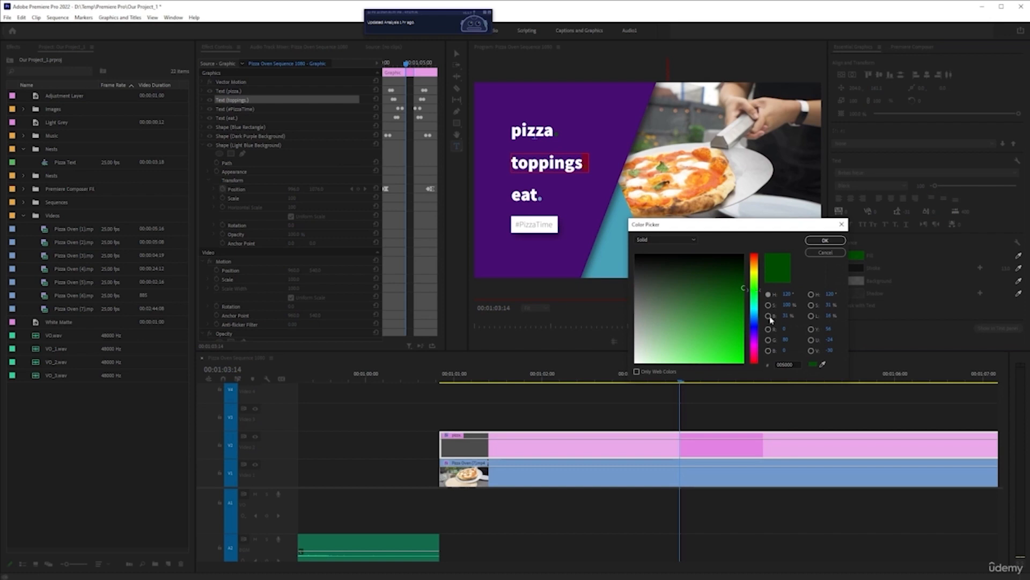
{"action": "double_click", "coordinate": [793, 365]}
{"action": "key", "text": "ctrl+c"}
{"action": "left_click", "coordinate": [825, 240]}
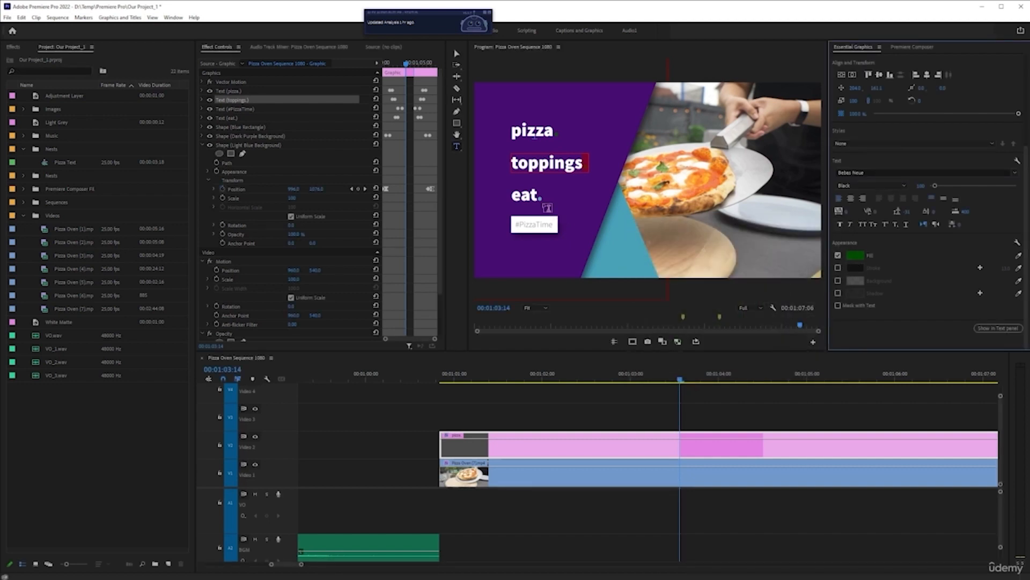
Set the fill of only the period after "eat" to the copied dark green
{"action": "left_click", "coordinate": [537, 196]}
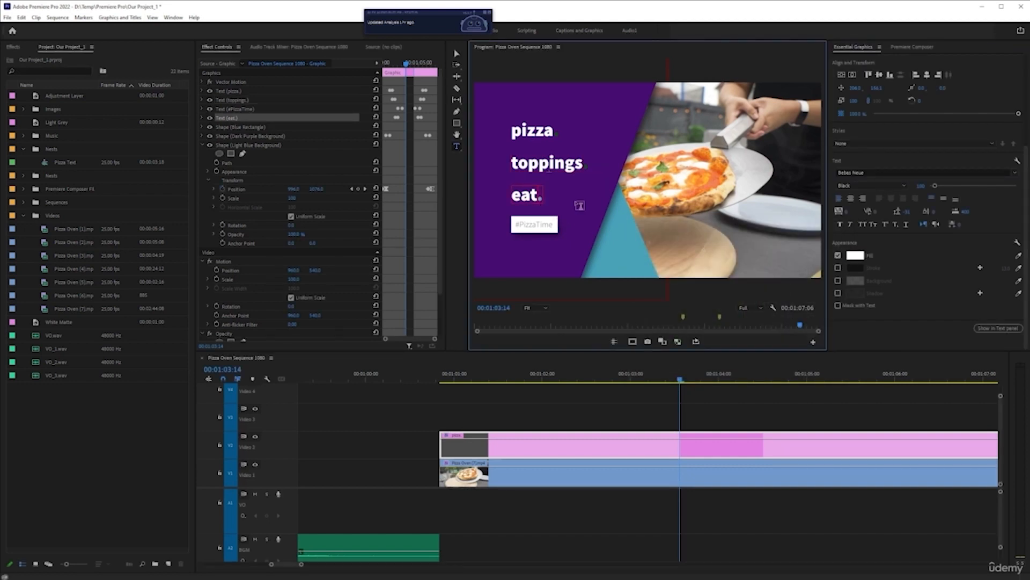
{"action": "key", "text": "shift+Right"}
{"action": "left_click", "coordinate": [857, 258]}
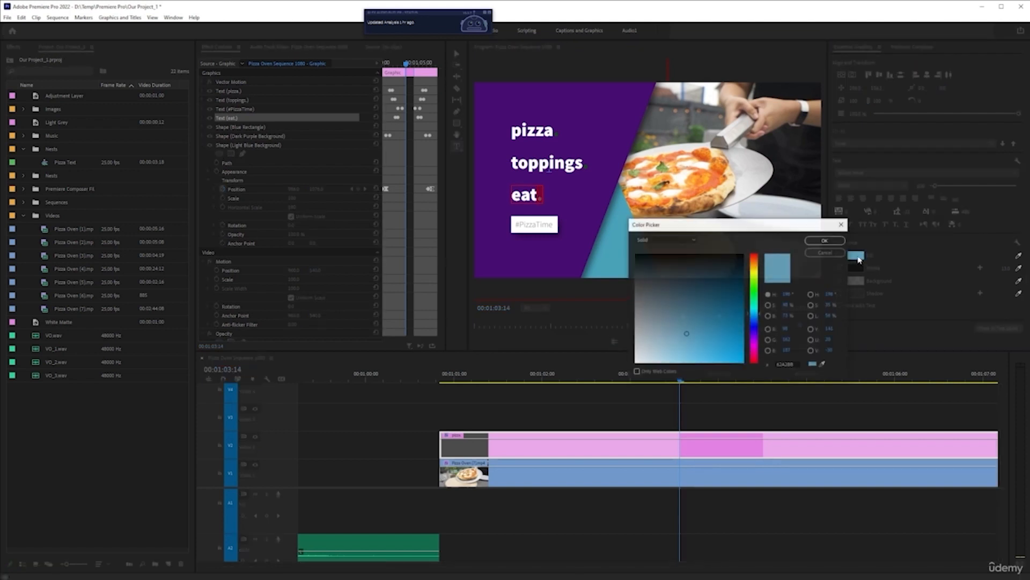
{"action": "left_click", "coordinate": [794, 365]}
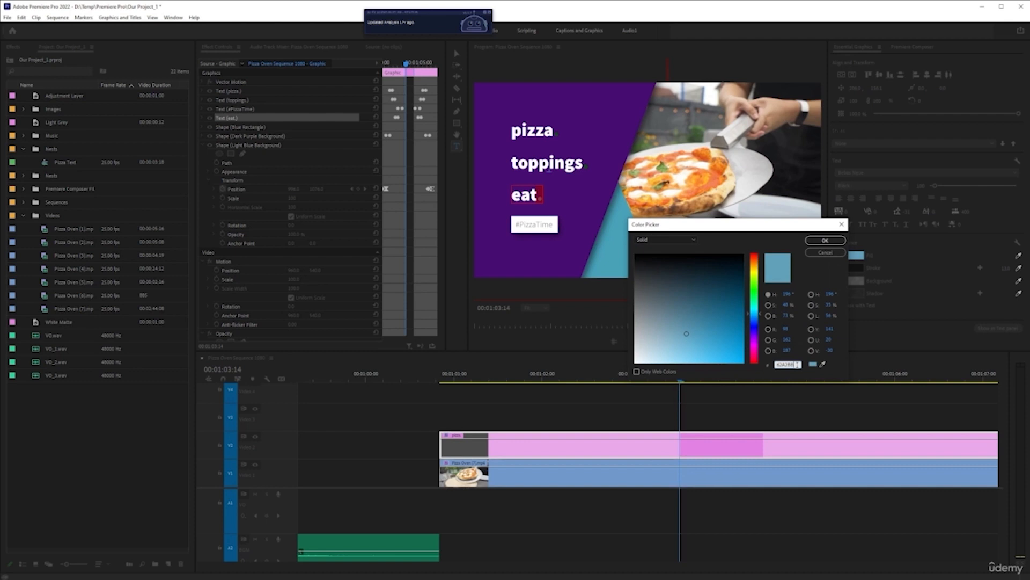
{"action": "key", "text": "ctrl+a"}
{"action": "key", "text": "ctrl+v"}
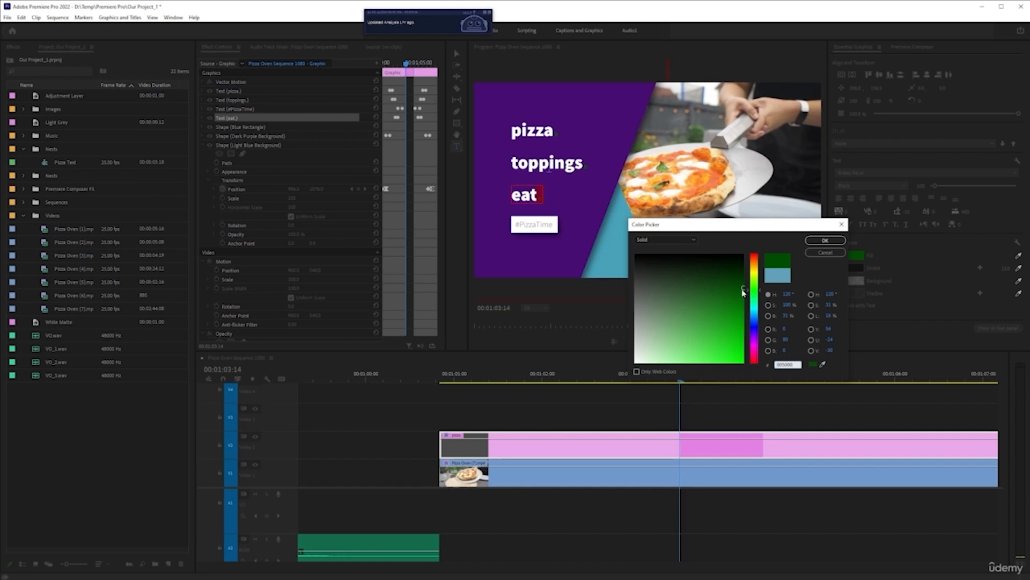
{"action": "left_click", "coordinate": [826, 240]}
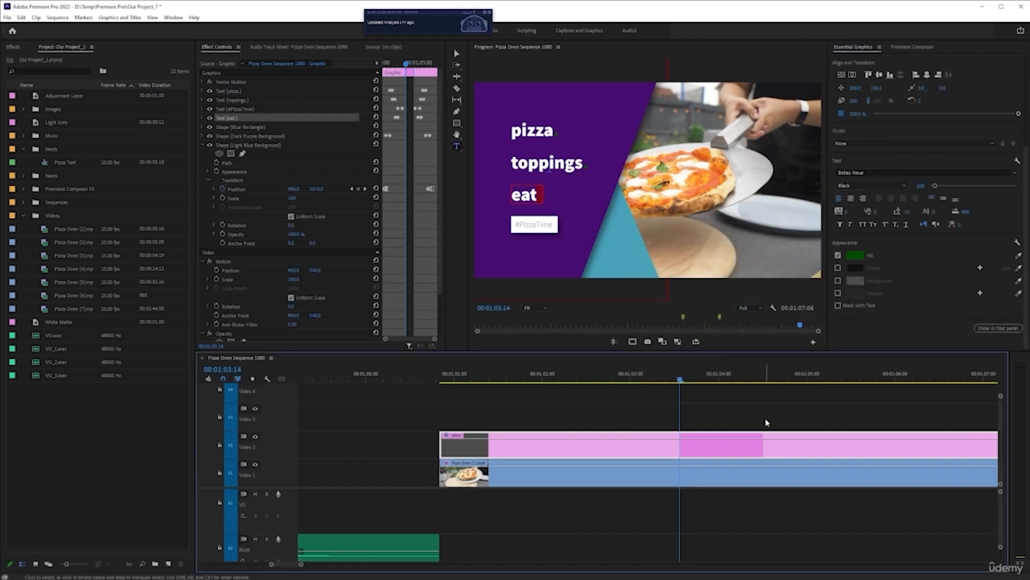
{"action": "left_click", "coordinate": [732, 424]}
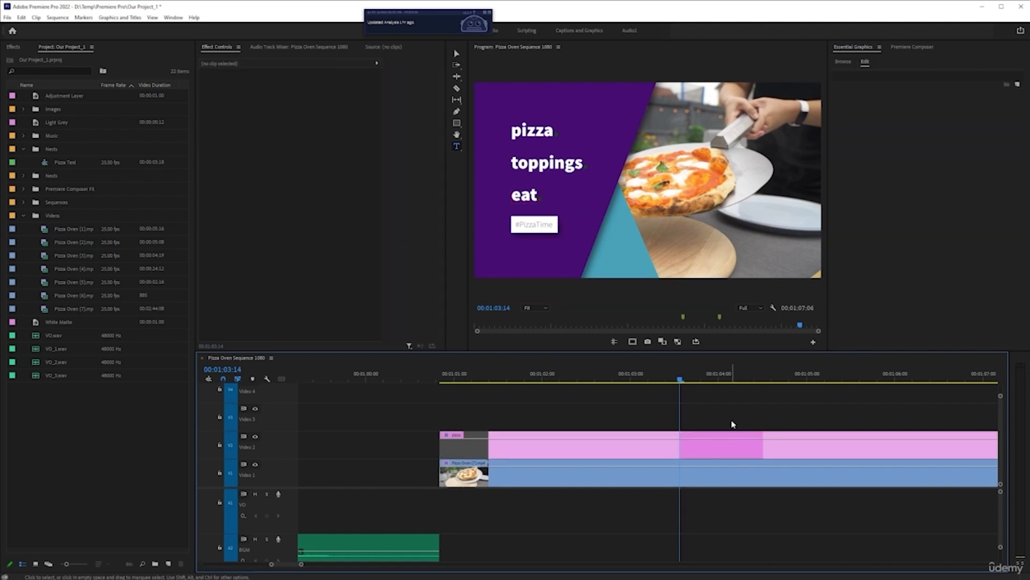
Toggle the Dark Purple Background layer's visibility off and on to identify it, and set its fill to dark red
{"action": "left_click", "coordinate": [721, 454]}
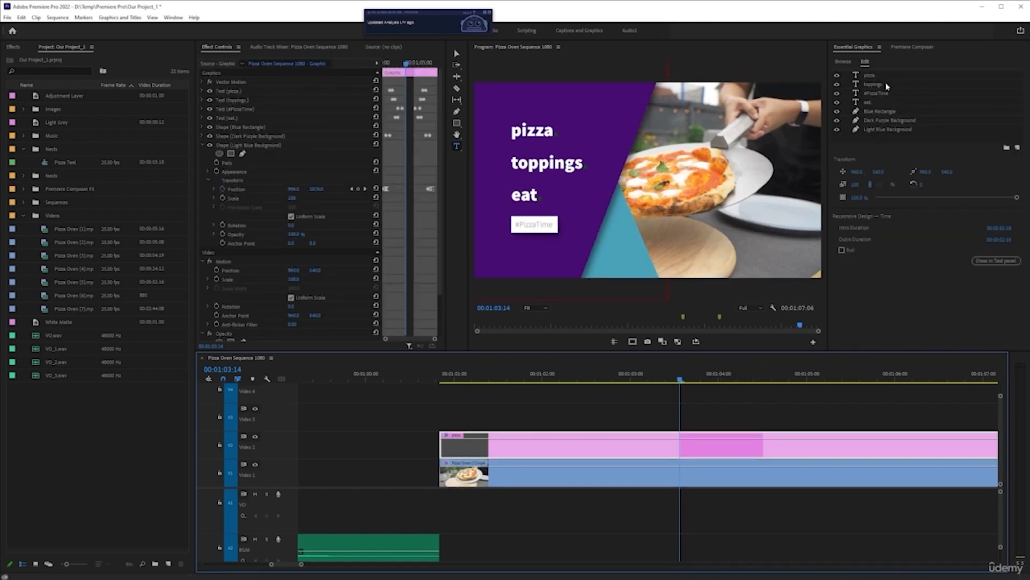
{"action": "left_click", "coordinate": [885, 121]}
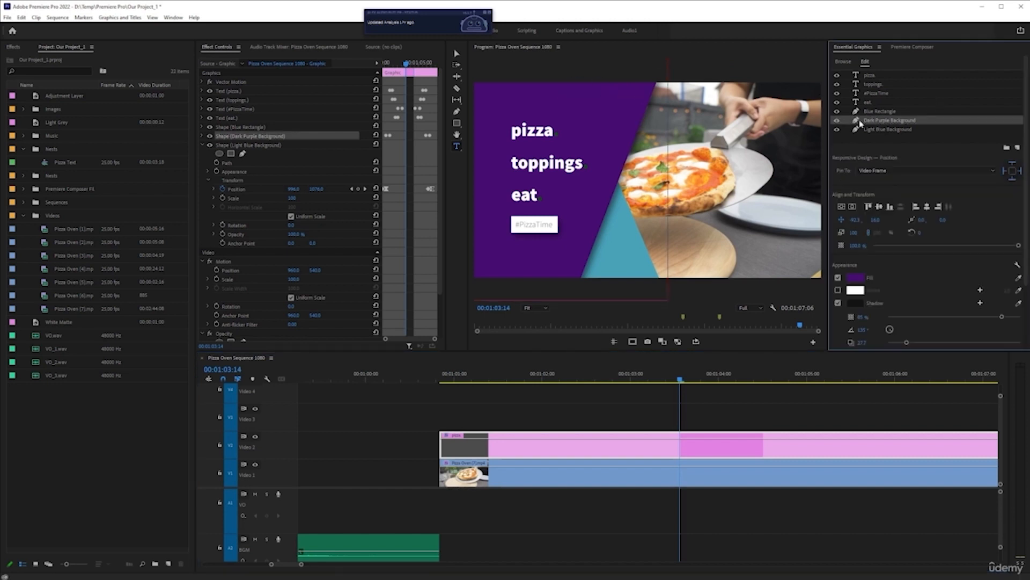
{"action": "left_click", "coordinate": [838, 121]}
{"action": "left_click", "coordinate": [838, 121]}
{"action": "left_click", "coordinate": [855, 277]}
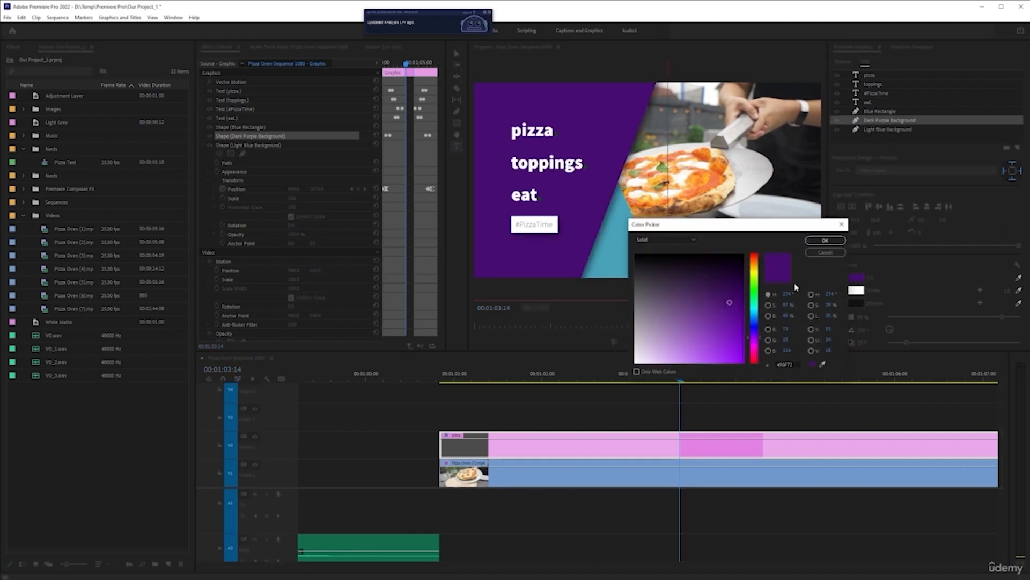
{"action": "left_click", "coordinate": [753, 358]}
{"action": "left_click", "coordinate": [755, 364]}
{"action": "left_click", "coordinate": [730, 311]}
{"action": "left_click_drag", "start_coordinate": [732, 310], "coordinate": [734, 320]}
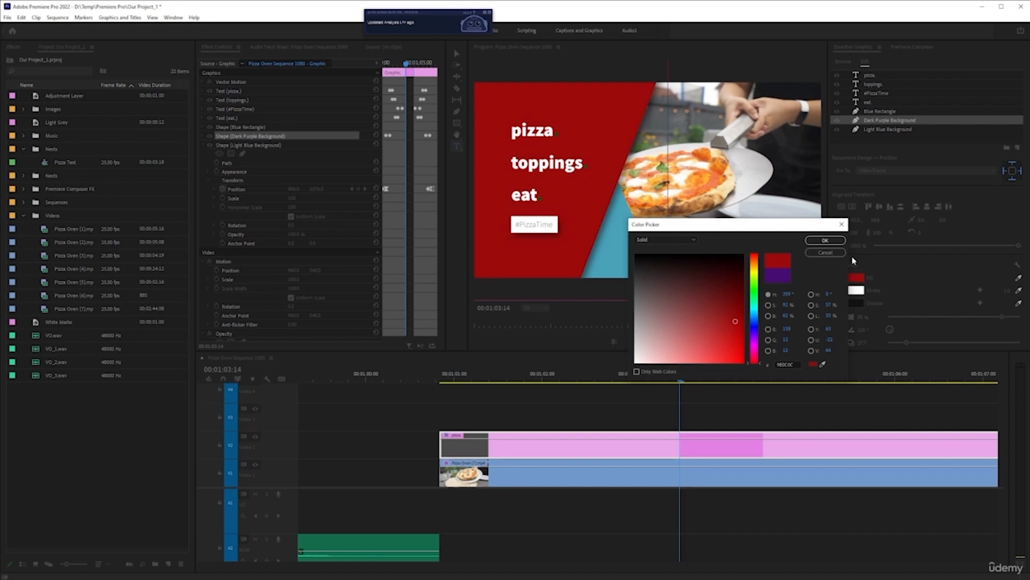
{"action": "left_click", "coordinate": [825, 240]}
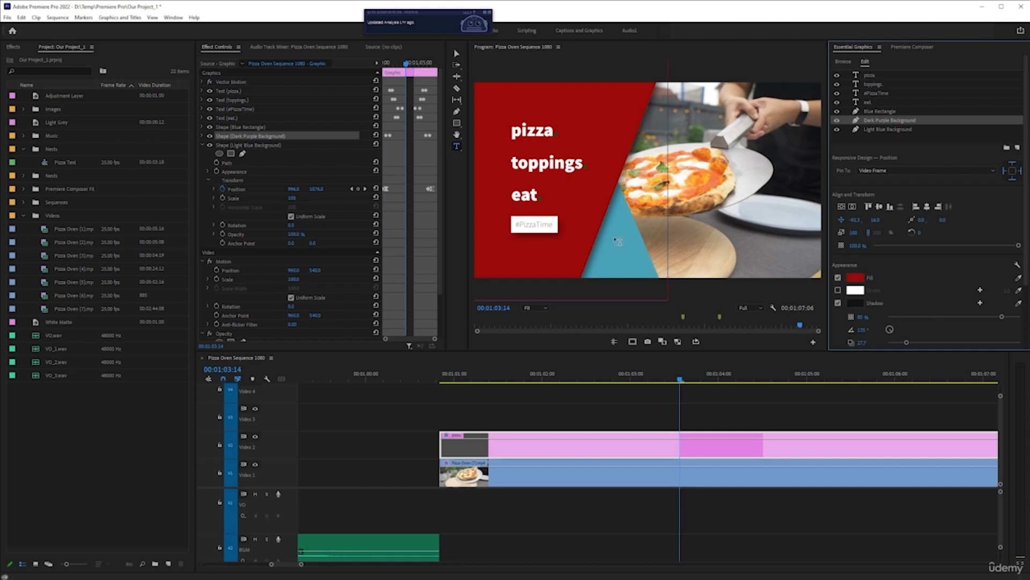
Try a white fill on the Light Blue Background layer, and replace it with the copied dark green
{"action": "left_click", "coordinate": [885, 129]}
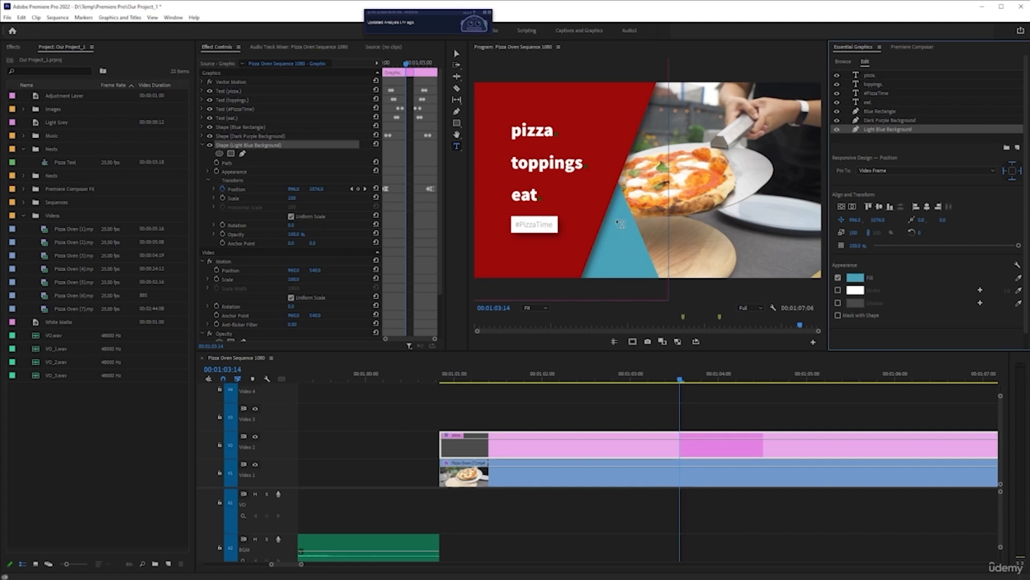
{"action": "left_click", "coordinate": [856, 278]}
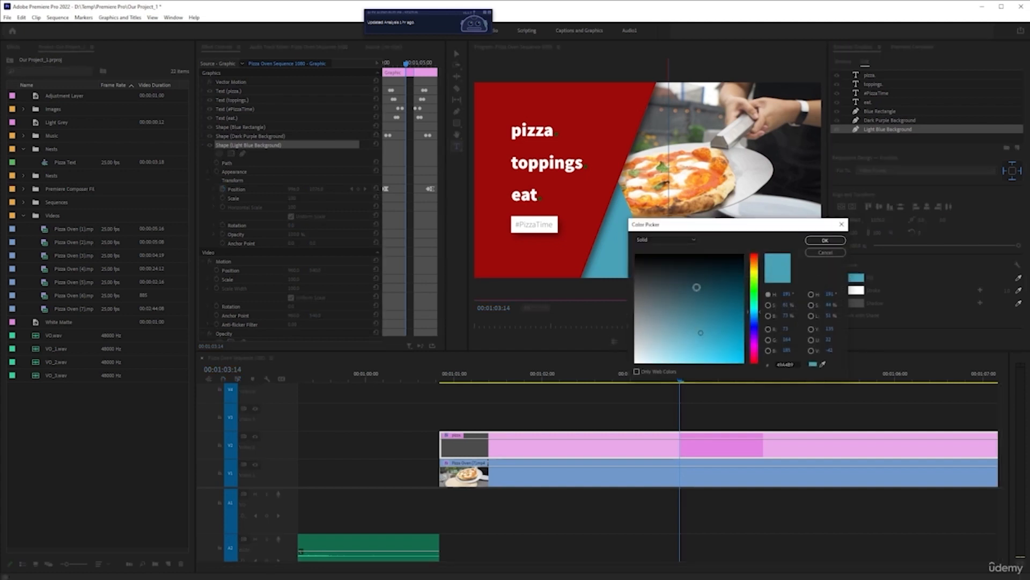
{"action": "left_click_drag", "start_coordinate": [700, 332], "coordinate": [615, 373]}
{"action": "left_click", "coordinate": [825, 240]}
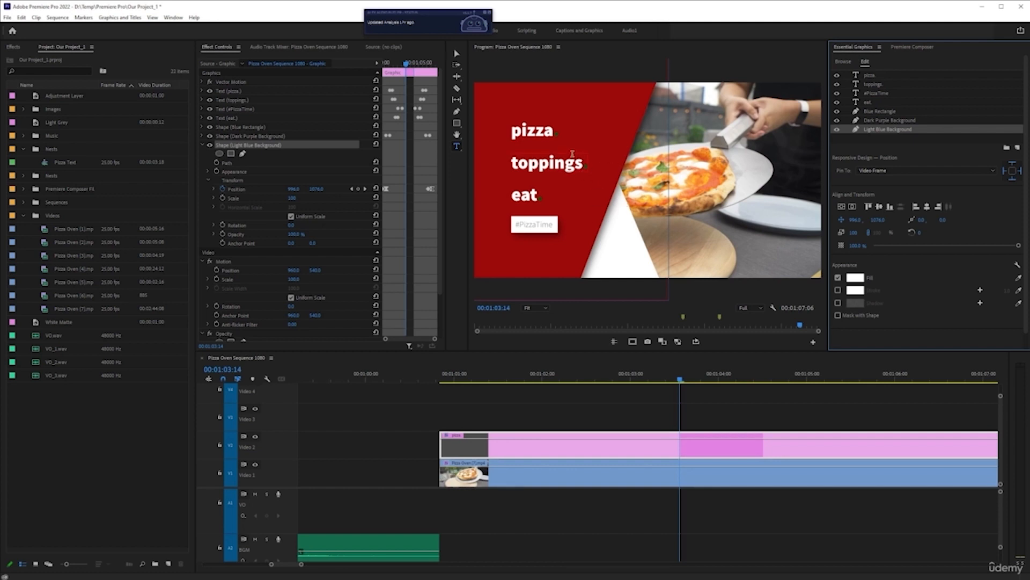
{"action": "left_click", "coordinate": [855, 277]}
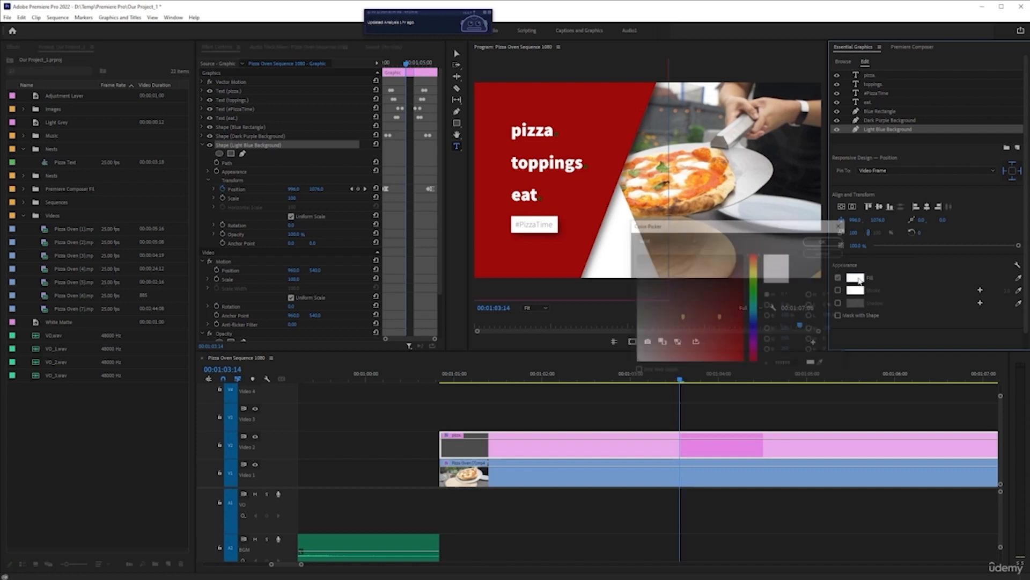
{"action": "left_click", "coordinate": [798, 364]}
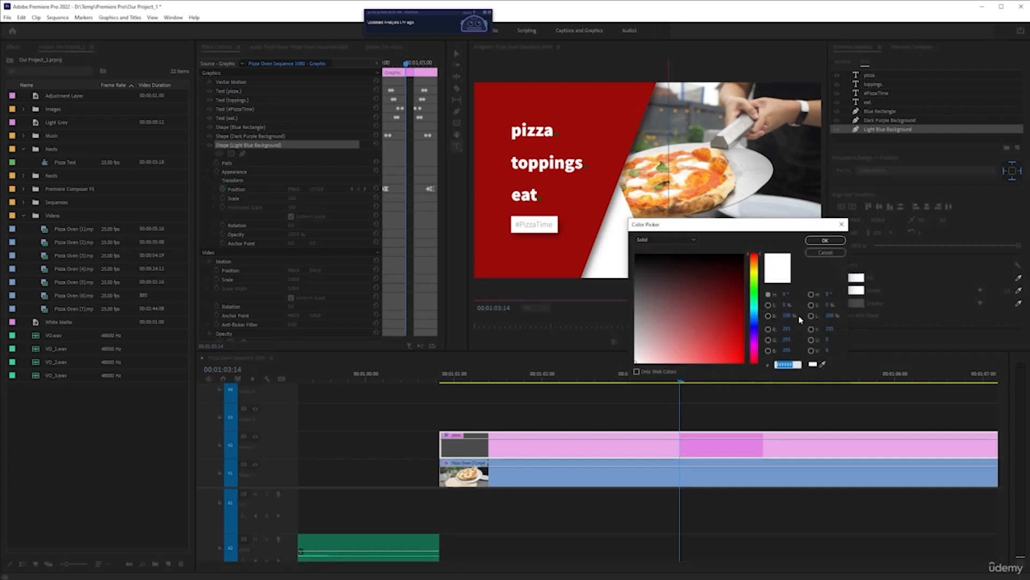
{"action": "key", "text": "ctrl+v"}
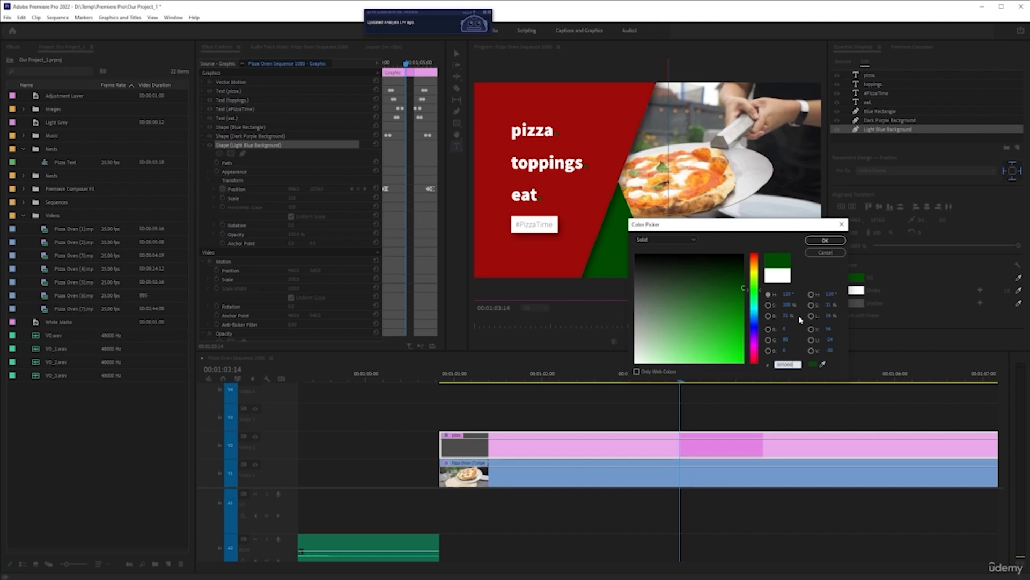
{"action": "left_click", "coordinate": [824, 240]}
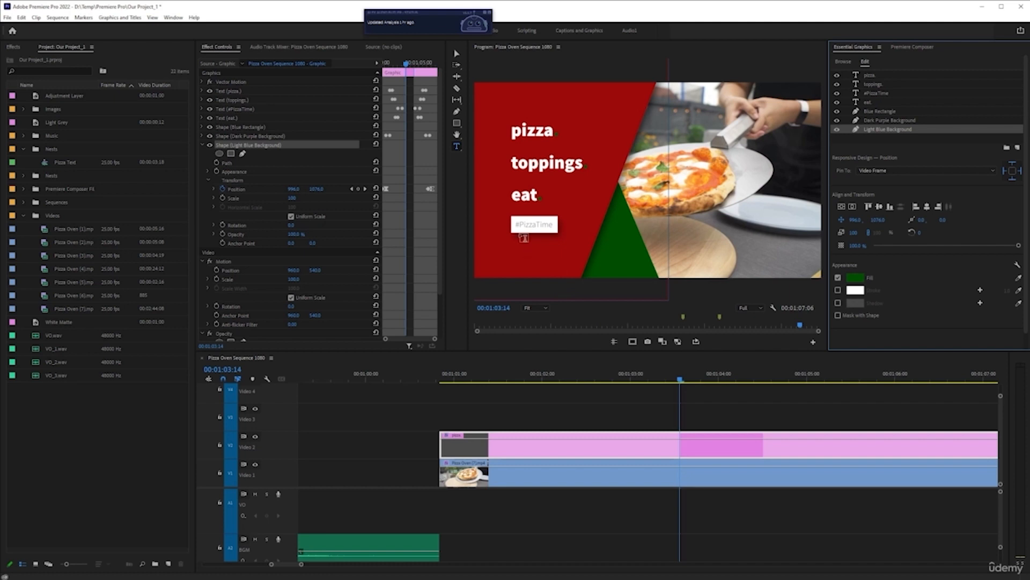
Set the fill of only the # character in "#PizzaTime" to the copied dark green
{"action": "left_click", "coordinate": [528, 228]}
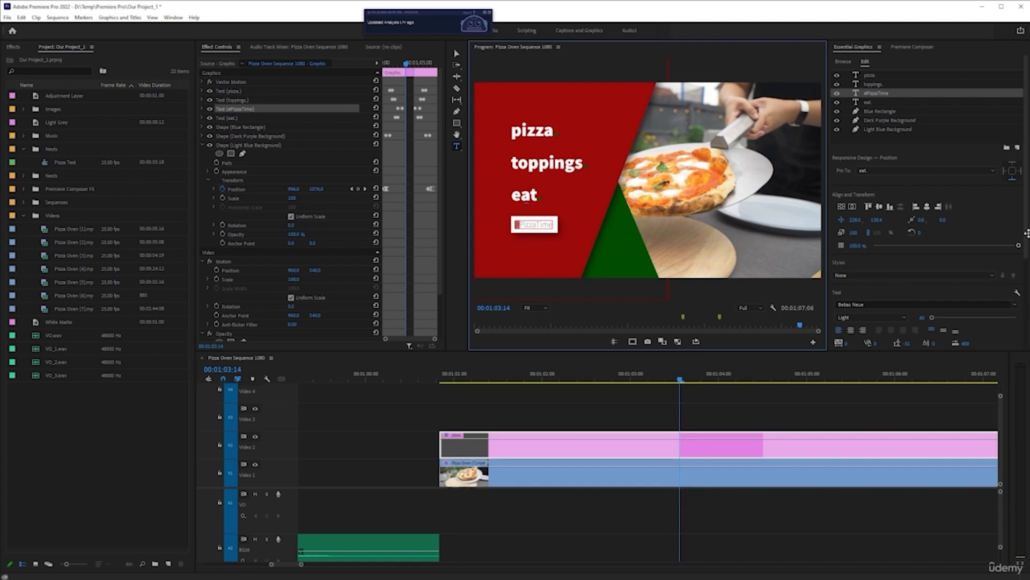
{"action": "scroll", "coordinate": [1019, 300], "scroll_direction": "down", "scroll_amount": 3}
{"action": "scroll", "coordinate": [1021, 303], "scroll_direction": "down", "scroll_amount": 1}
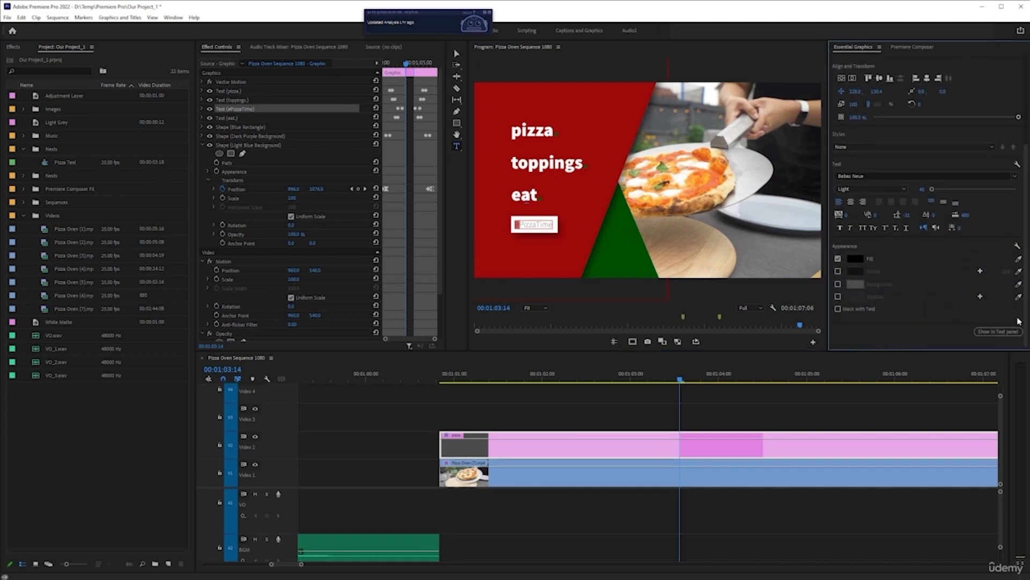
{"action": "left_click", "coordinate": [857, 262]}
{"action": "left_click", "coordinate": [797, 365]}
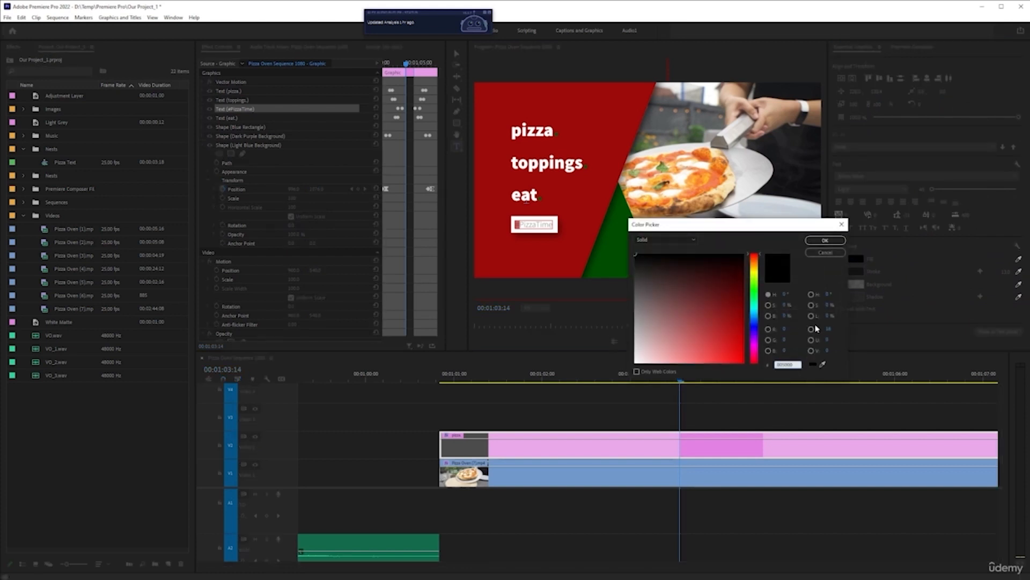
{"action": "type", "text": "005000"}
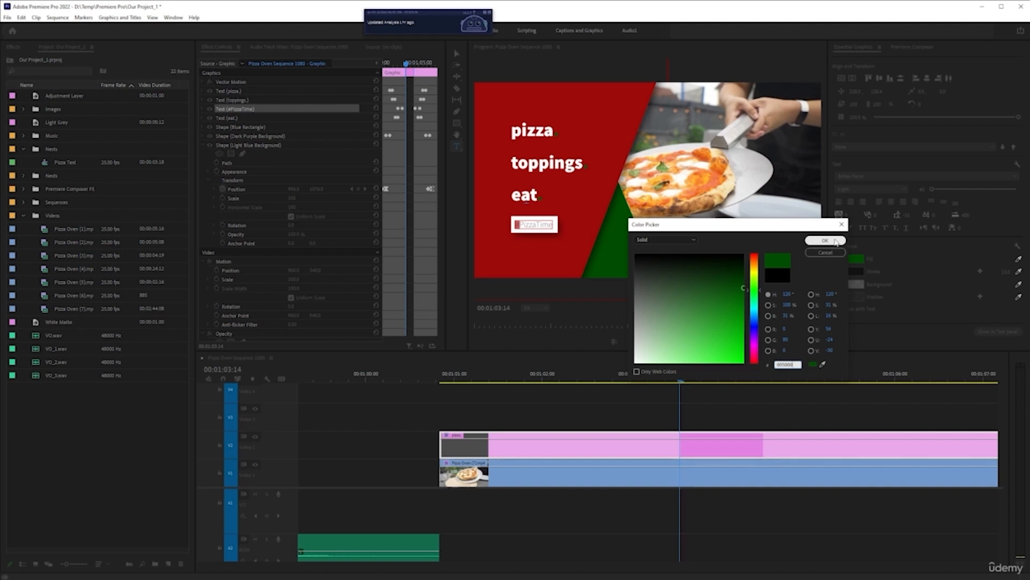
{"action": "left_click", "coordinate": [825, 241]}
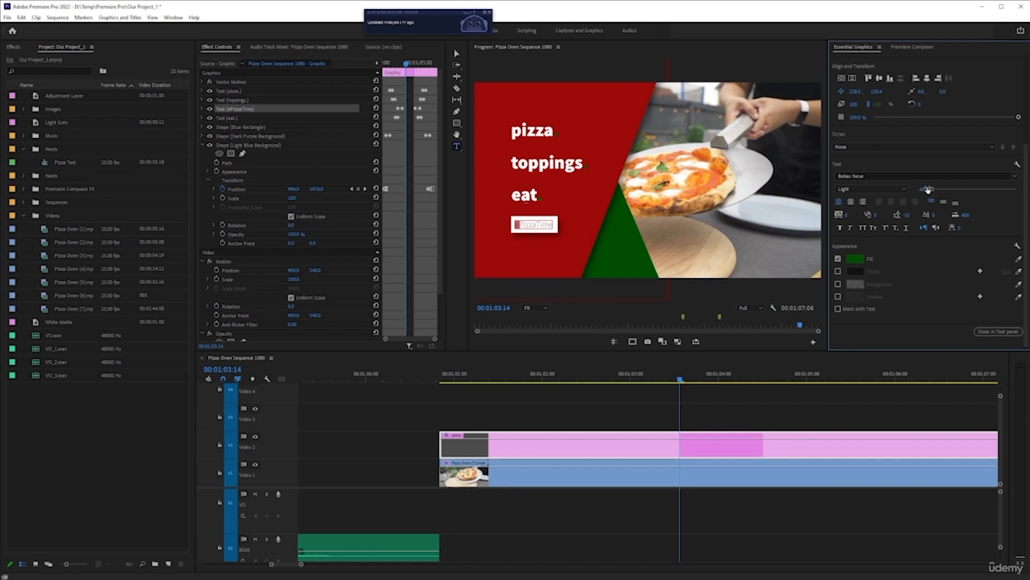
Slightly enlarge the font size of the # character in "#PizzaTime", reselect the title clip, and switch to the Selection tool
{"action": "left_click_drag", "start_coordinate": [934, 191], "coordinate": [934, 194]}
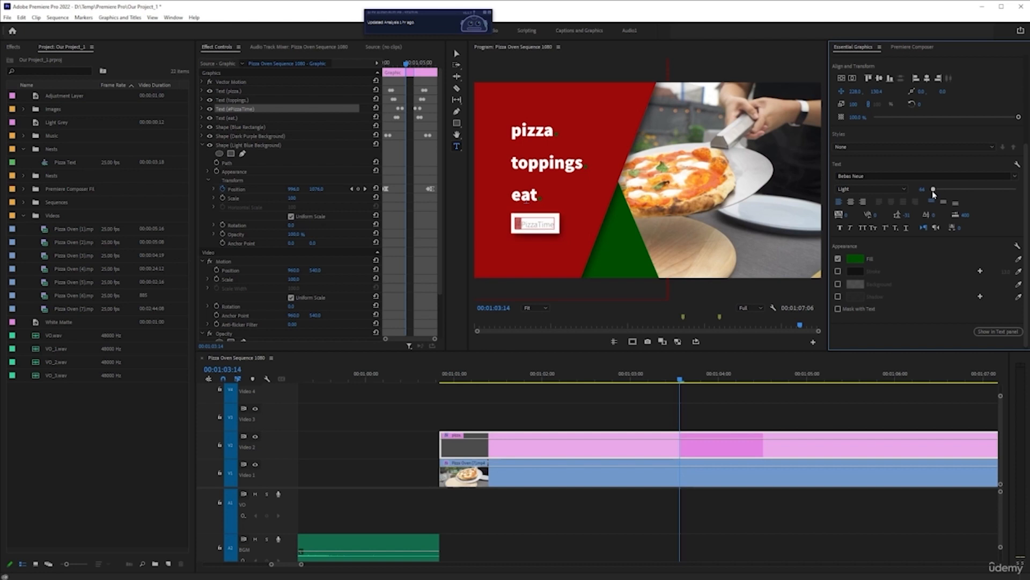
{"action": "left_click", "coordinate": [737, 447]}
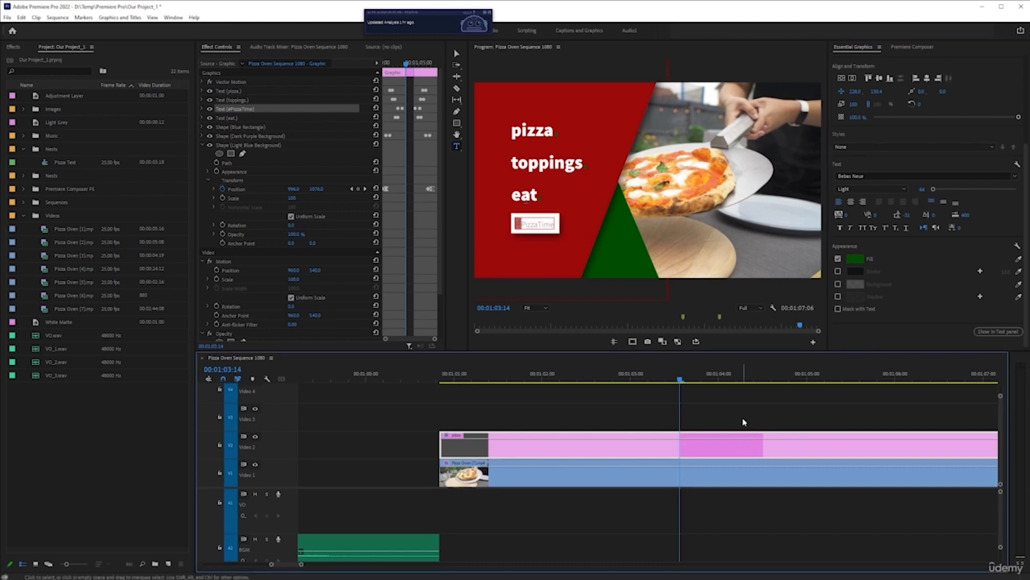
{"action": "left_click", "coordinate": [744, 422]}
{"action": "left_click", "coordinate": [720, 457]}
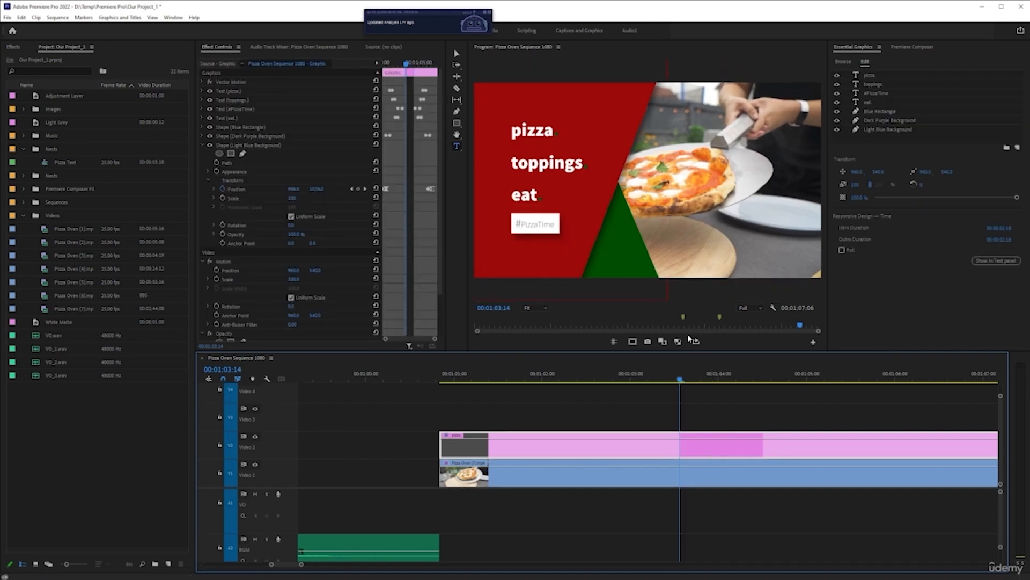
{"action": "left_click", "coordinate": [459, 55]}
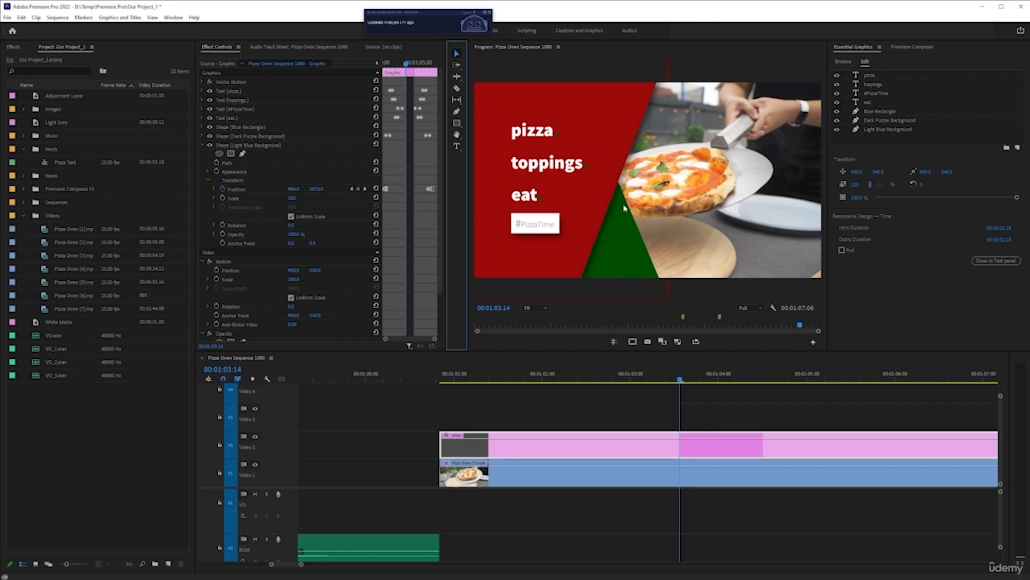
Toggle the Dark Purple Background layer's visibility off and on, and rename the layer to Dark Red Background
{"action": "left_click", "coordinate": [881, 121]}
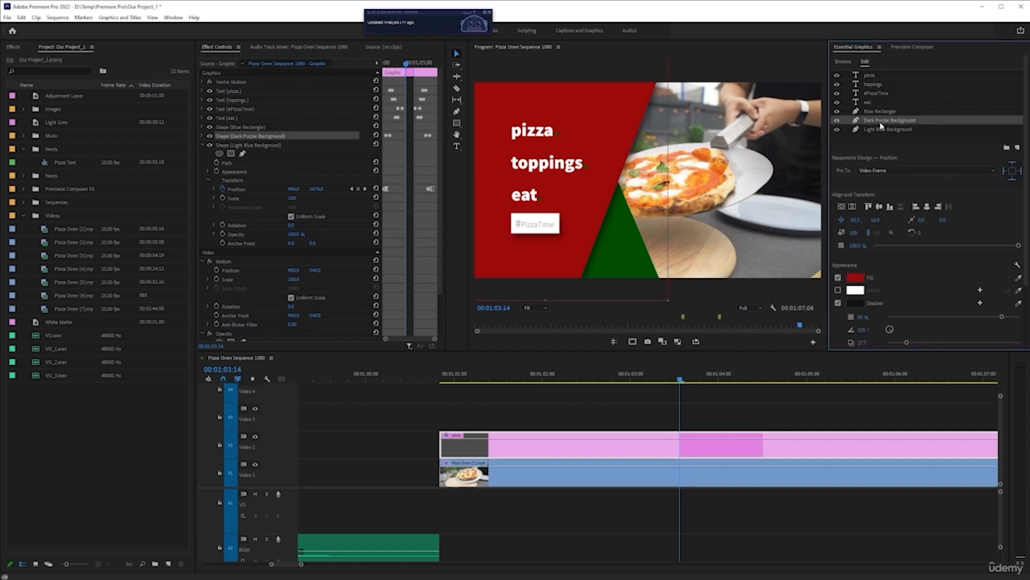
{"action": "left_click", "coordinate": [837, 120]}
{"action": "left_click", "coordinate": [838, 121]}
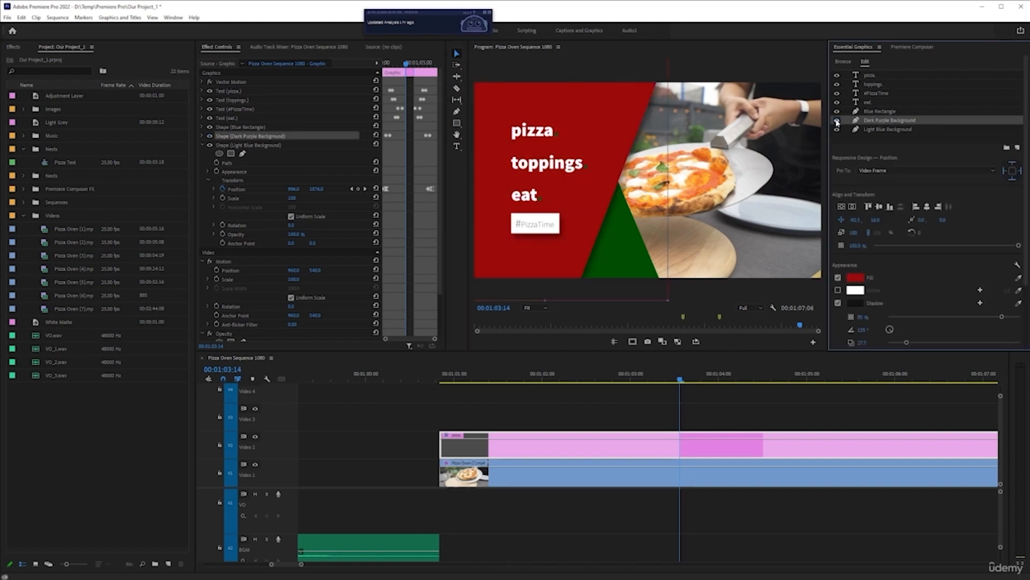
{"action": "right_click", "coordinate": [879, 123]}
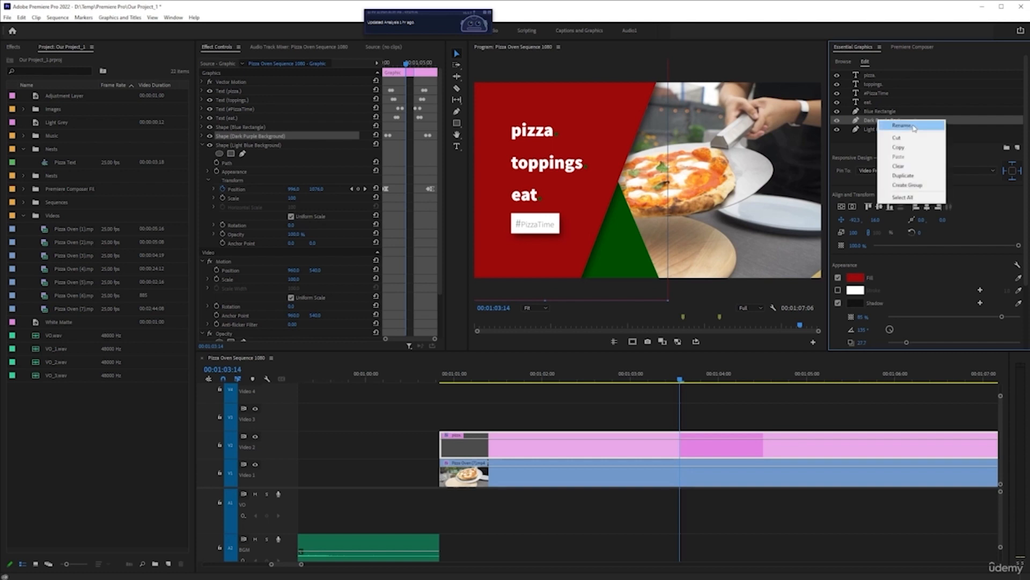
{"action": "left_click", "coordinate": [903, 125]}
{"action": "left_click", "coordinate": [523, 289]}
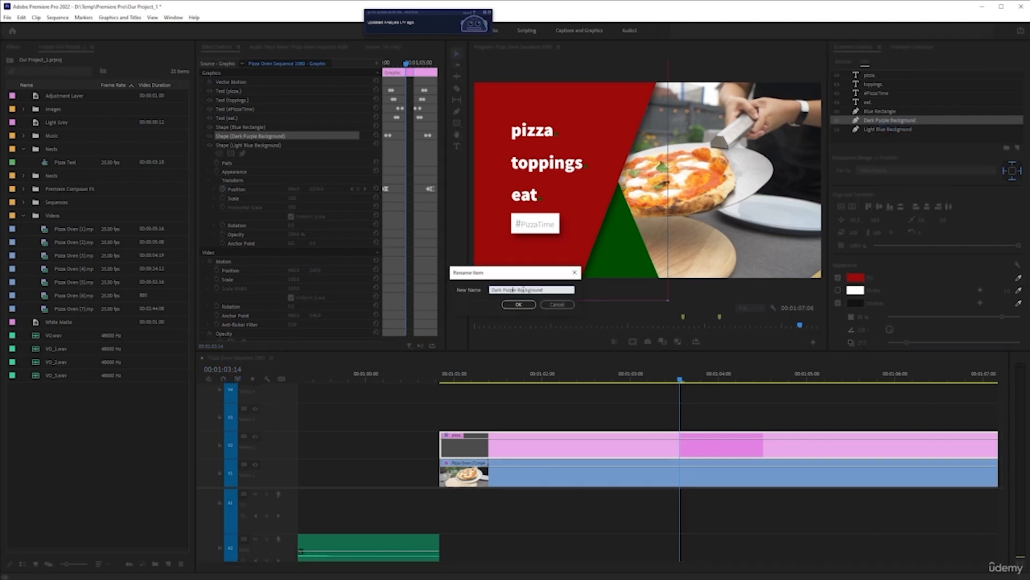
{"action": "key", "text": "ctrl+shift+Left"}
{"action": "type", "text": "Red"}
{"action": "key", "text": "Return"}
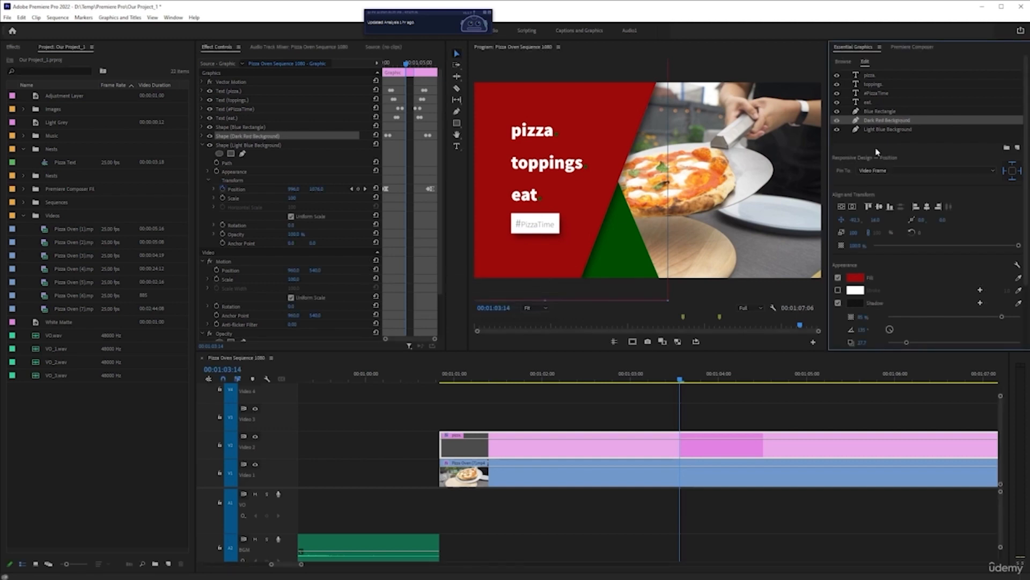
Rename the Light Blue Background layer to Dark Green Background, with a space between each word
{"action": "left_click", "coordinate": [895, 129]}
{"action": "right_click", "coordinate": [894, 130]}
{"action": "left_click", "coordinate": [918, 135]}
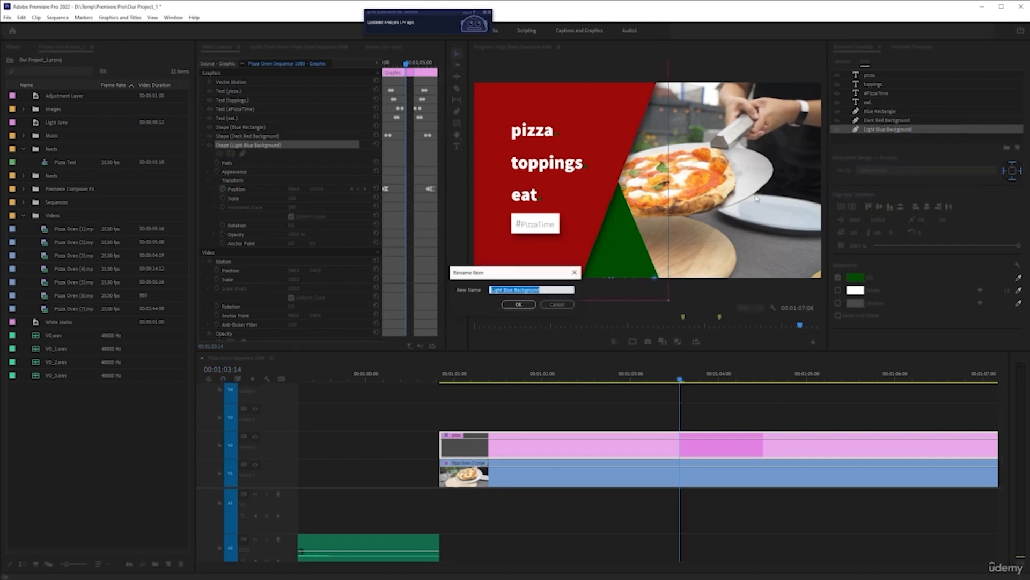
{"action": "left_click", "coordinate": [514, 289]}
{"action": "key", "text": "shift+Home"}
{"action": "type", "text": "Da"}
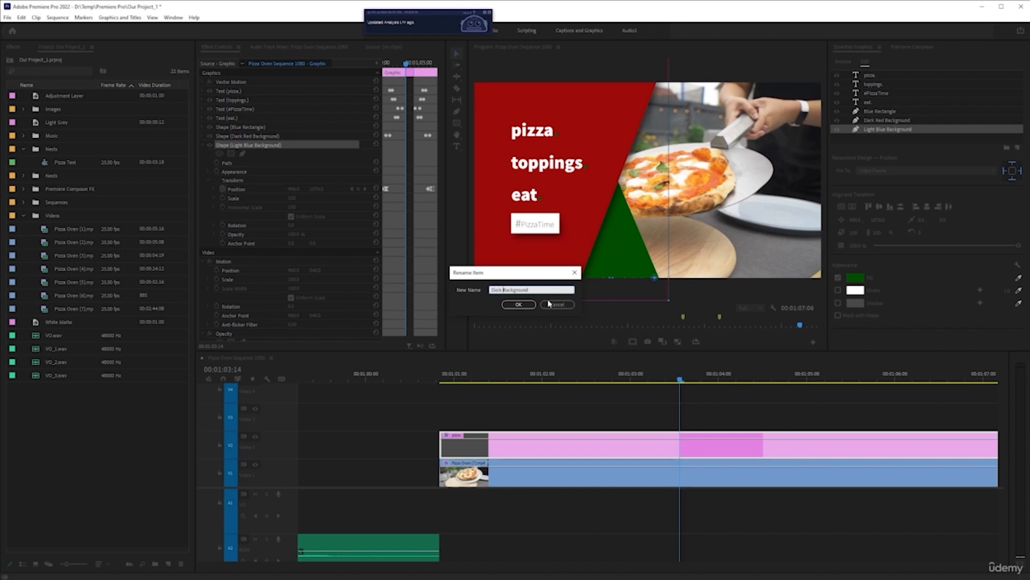
{"action": "key", "text": "Return"}
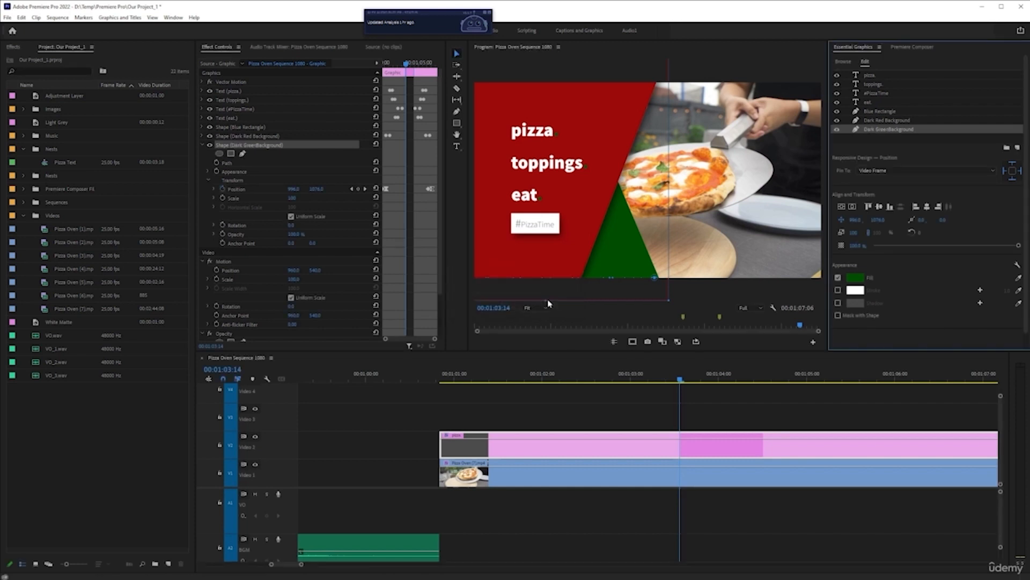
{"action": "right_click", "coordinate": [886, 131]}
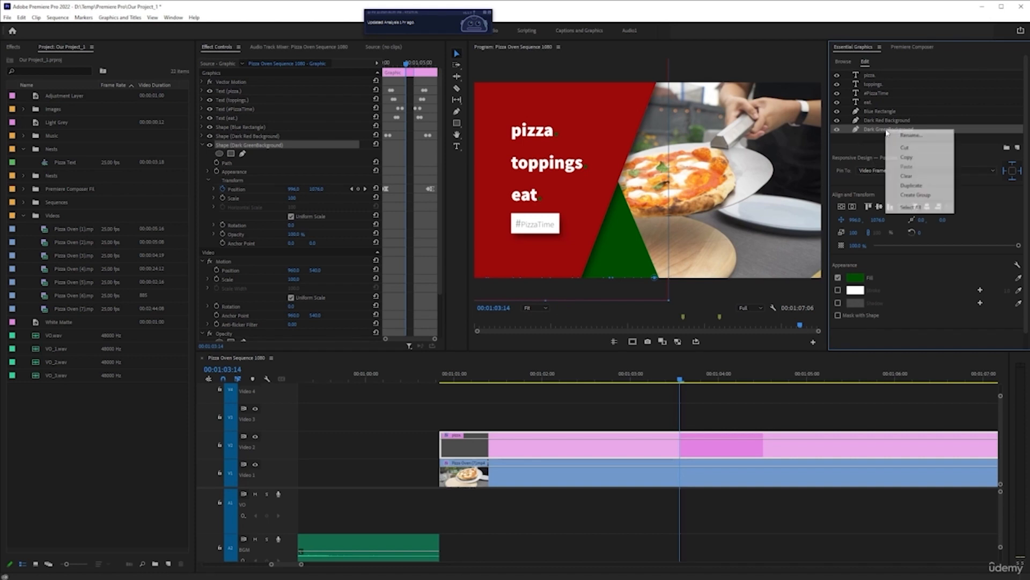
{"action": "left_click", "coordinate": [903, 137]}
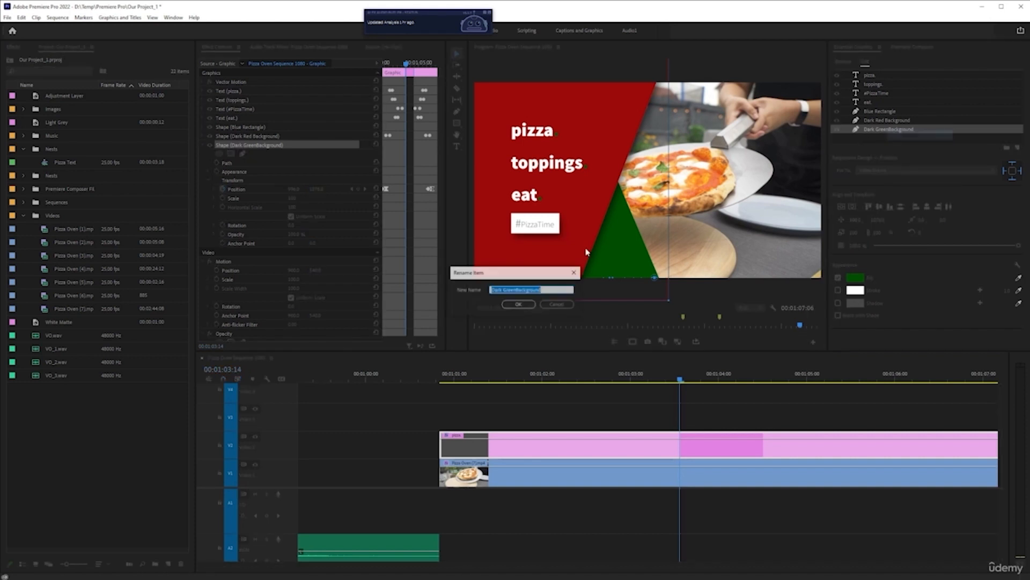
{"action": "left_click", "coordinate": [517, 290]}
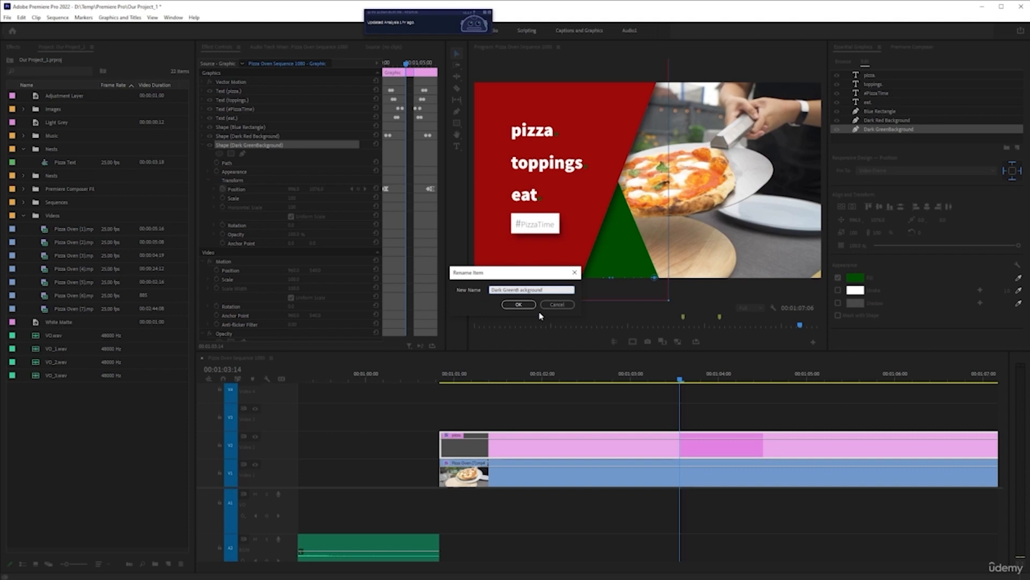
{"action": "key", "text": "Return"}
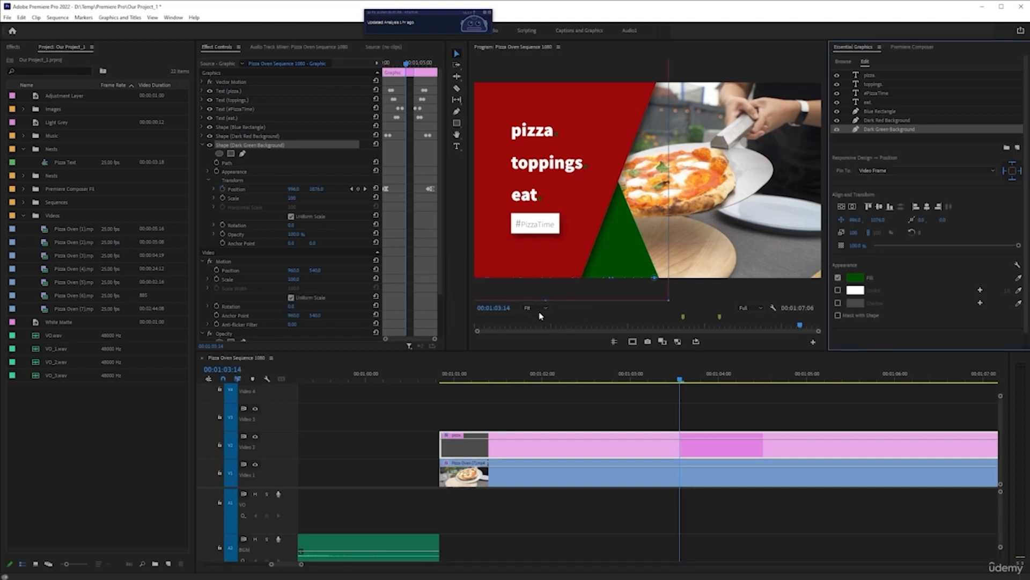
Preview the title with the Dark Red Background layer's shadow turned off, and turn the shadow on again
{"action": "left_click", "coordinate": [893, 121]}
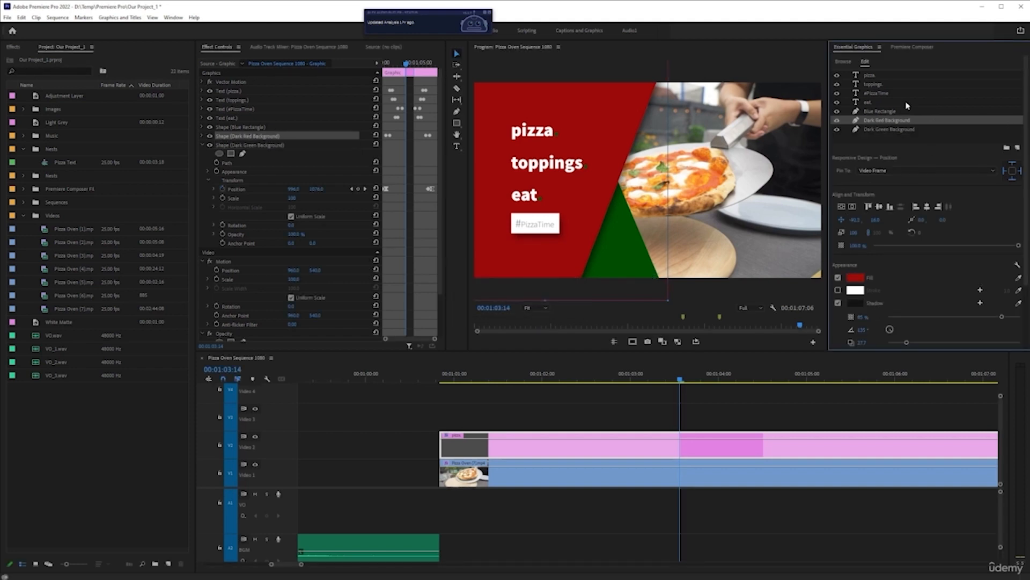
{"action": "scroll", "coordinate": [912, 241], "scroll_direction": "down", "scroll_amount": 3}
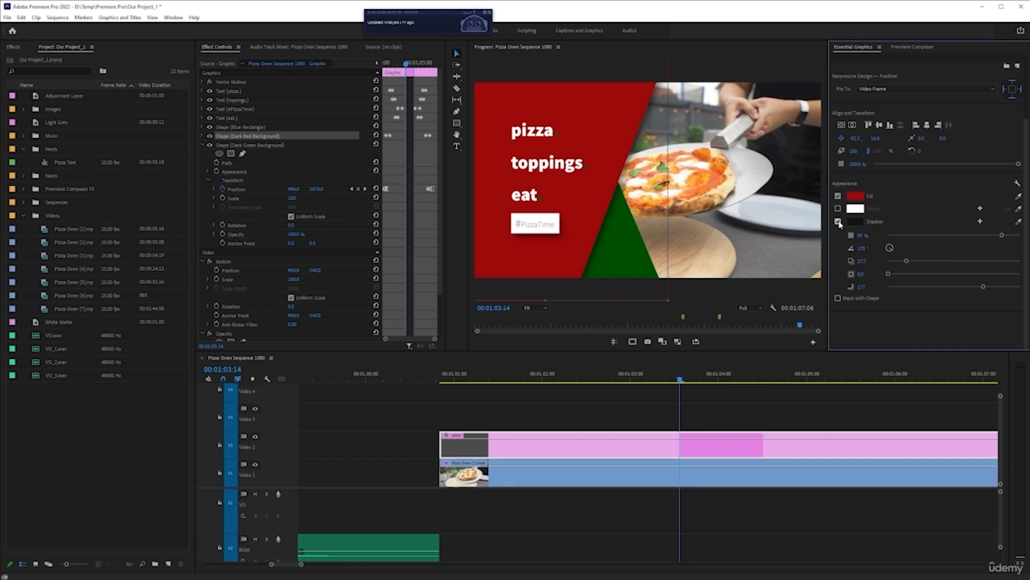
{"action": "left_click", "coordinate": [839, 222]}
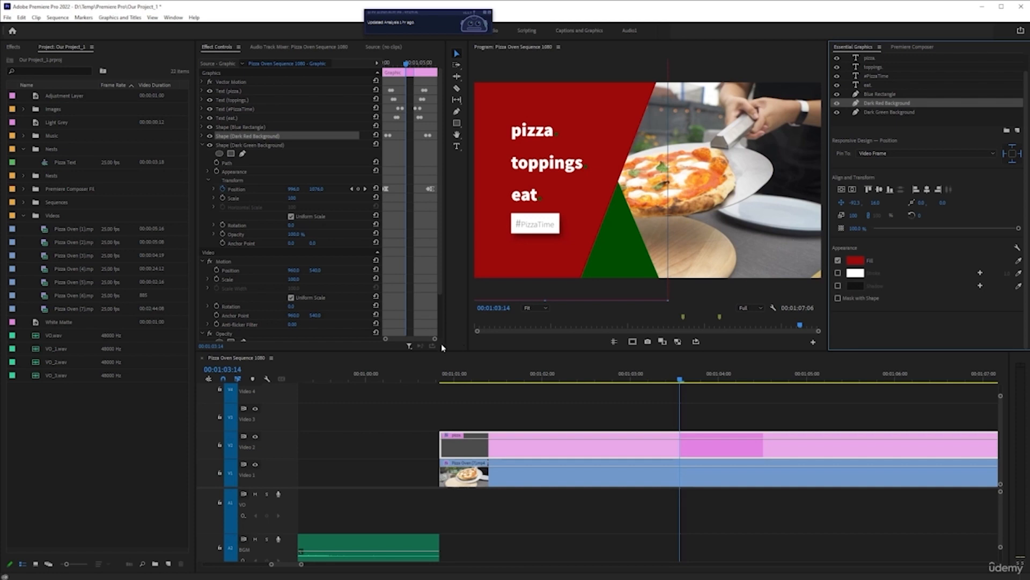
{"action": "left_click", "coordinate": [442, 380]}
{"action": "key", "text": "space"}
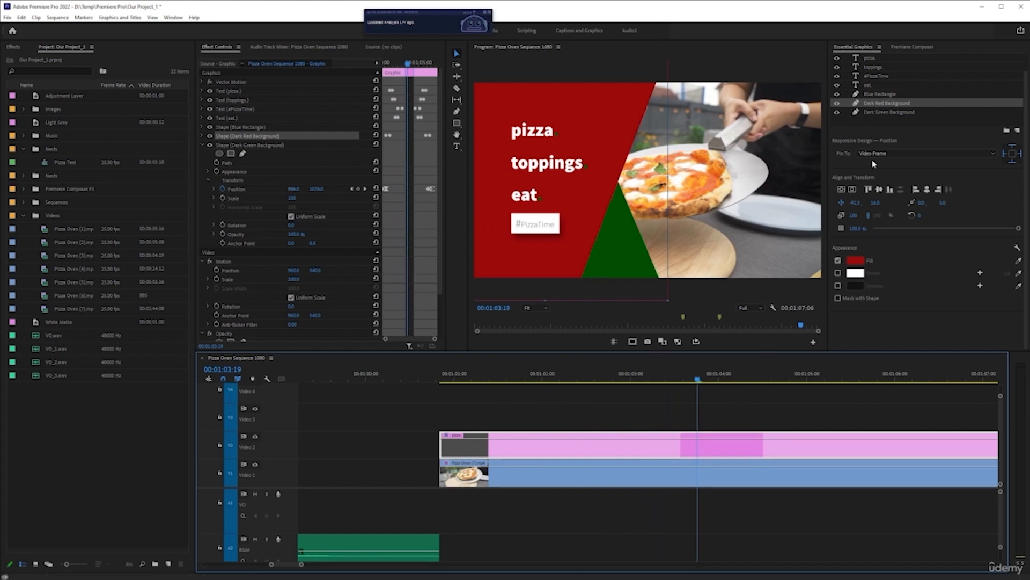
{"action": "left_click", "coordinate": [837, 286]}
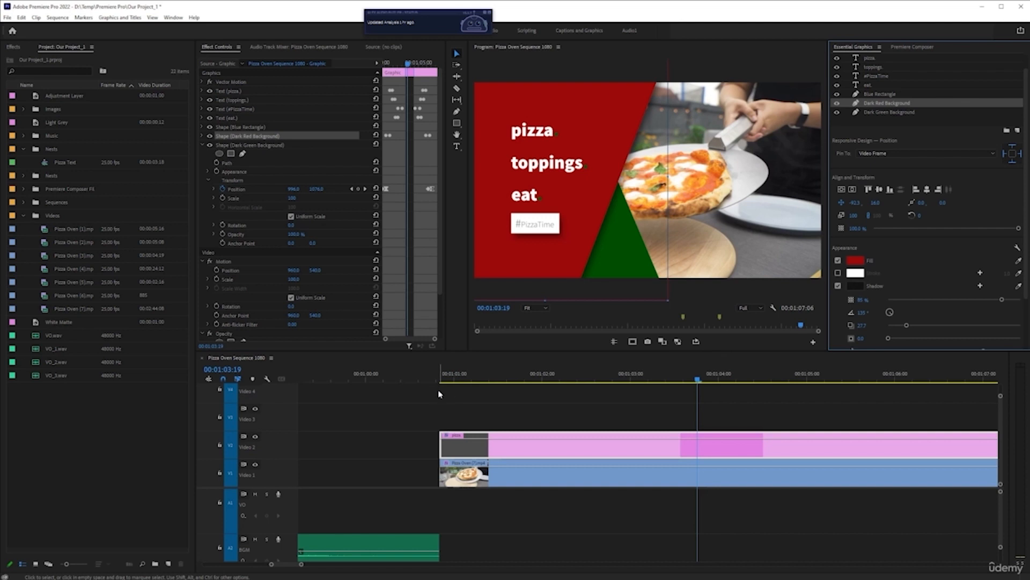
Play the title animation with the Dark Red Background layer's shadow enabled
{"action": "key", "text": "space"}
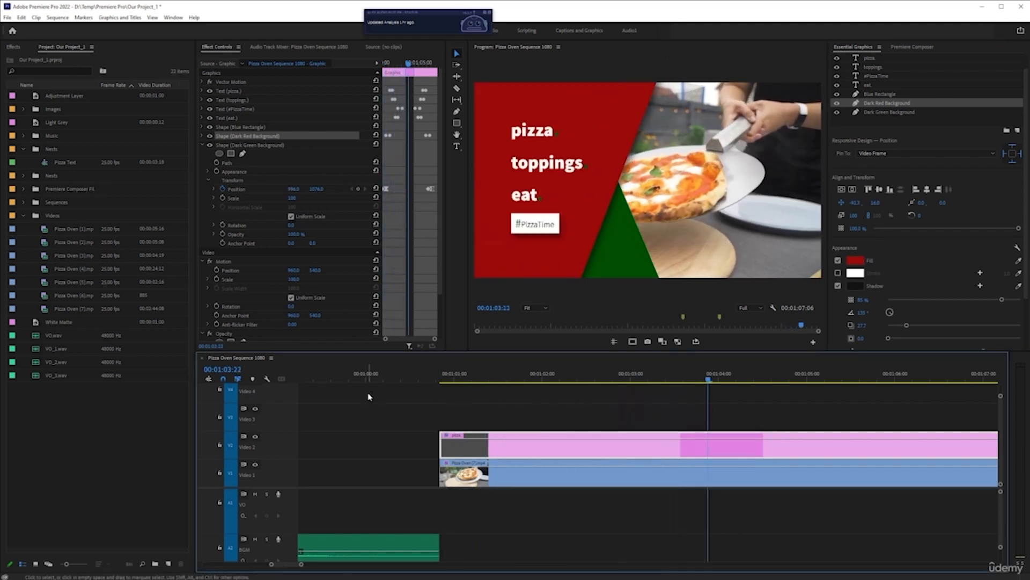
{"action": "scroll", "coordinate": [627, 440], "scroll_direction": "down", "scroll_amount": 2}
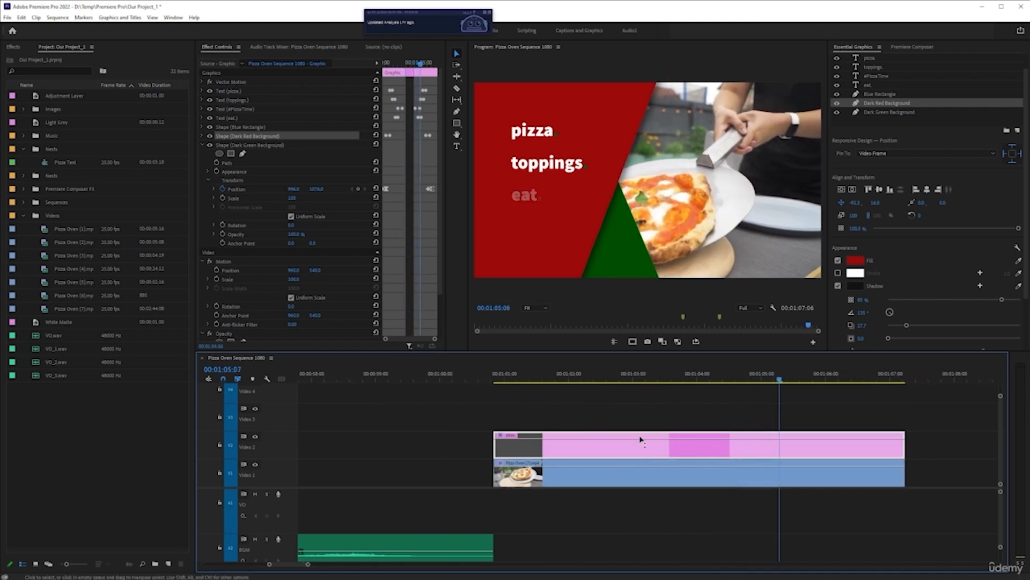
{"action": "left_click", "coordinate": [492, 371]}
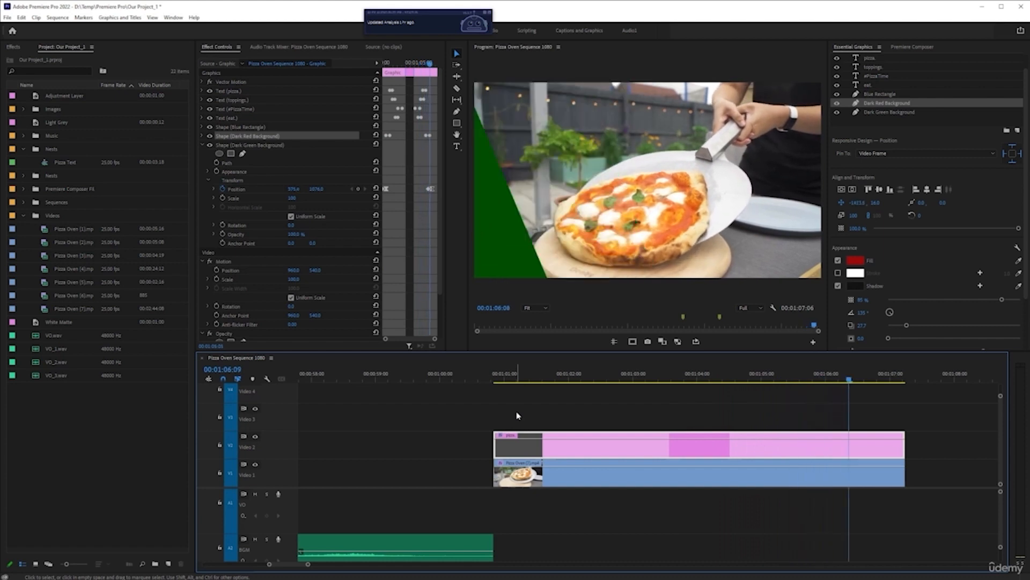
{"action": "key", "text": "space"}
Scrub through the title from its start to examine how the shapes, words and hashtag box animate in
{"action": "left_click_drag", "start_coordinate": [657, 377], "coordinate": [493, 379]}
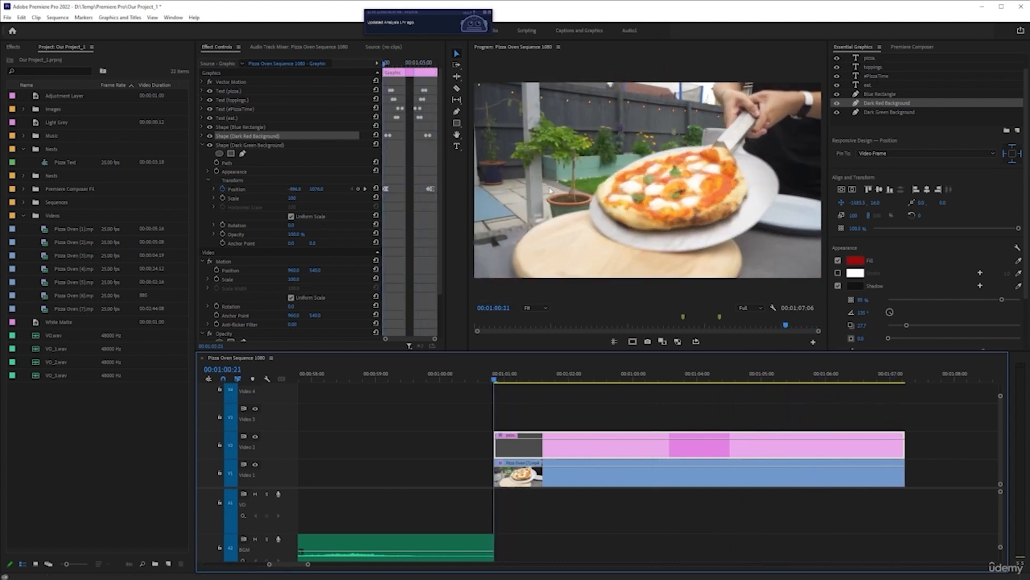
{"action": "left_click_drag", "start_coordinate": [496, 380], "coordinate": [515, 380]}
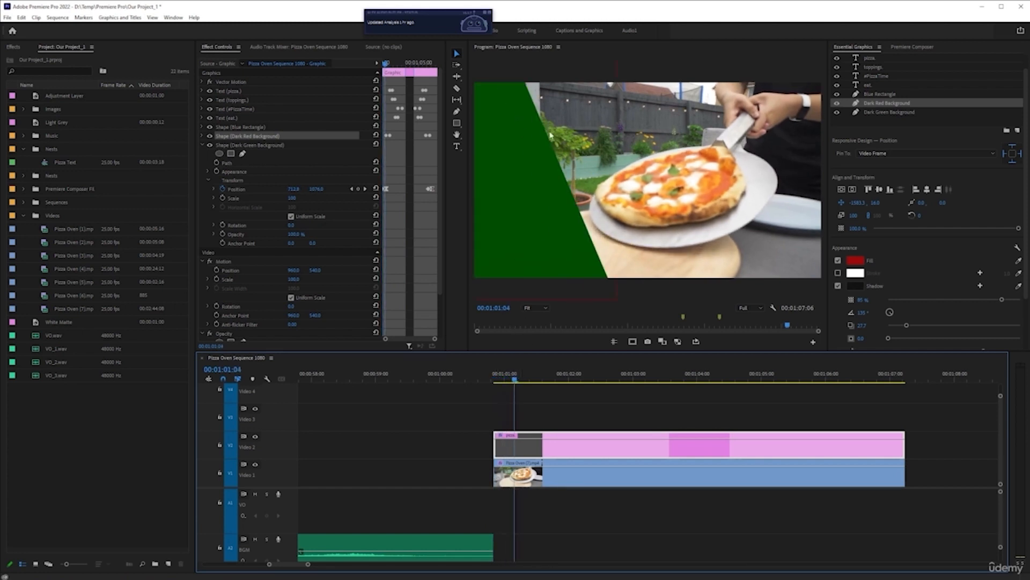
{"action": "left_click_drag", "start_coordinate": [515, 380], "coordinate": [548, 383]}
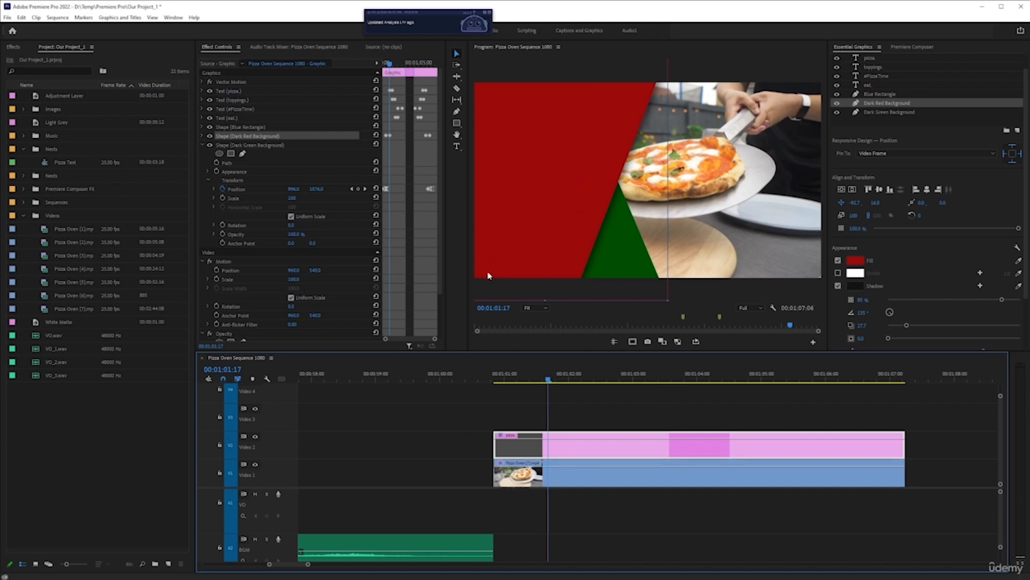
{"action": "left_click_drag", "start_coordinate": [549, 380], "coordinate": [644, 379]}
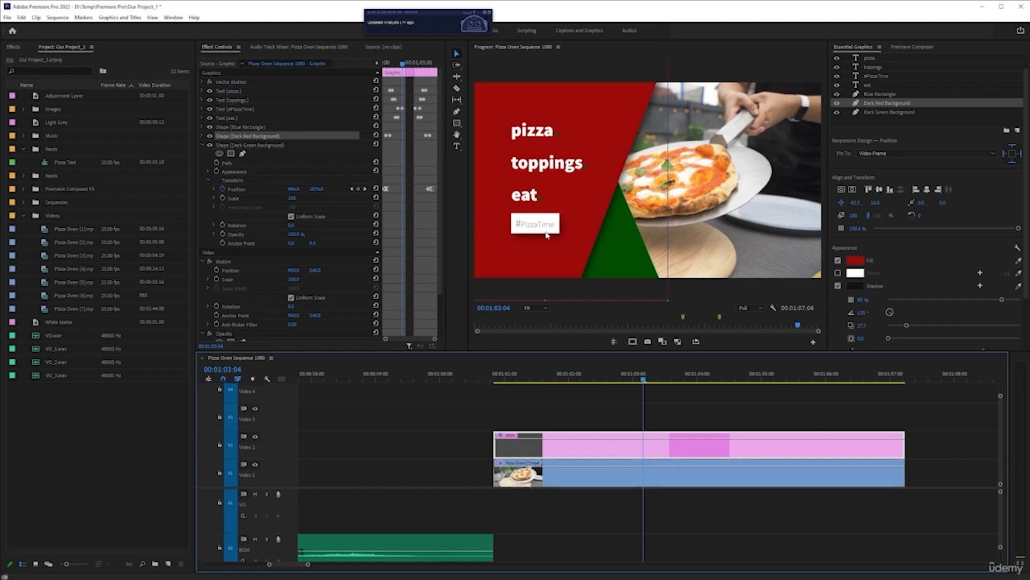
{"action": "left_click", "coordinate": [654, 380]}
{"action": "left_click_drag", "start_coordinate": [655, 379], "coordinate": [676, 380]}
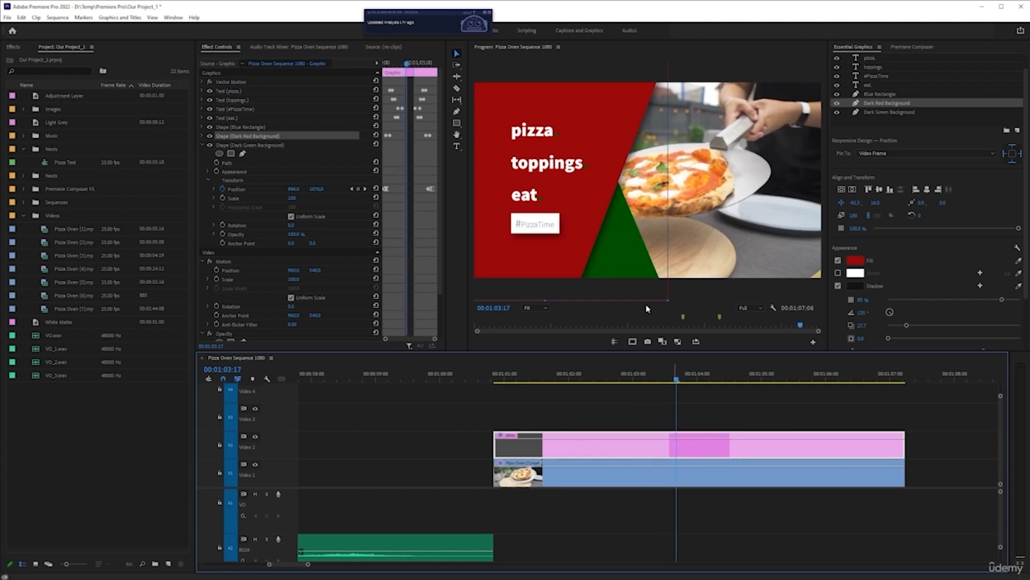
{"action": "left_click", "coordinate": [682, 380]}
{"action": "left_click_drag", "start_coordinate": [683, 381], "coordinate": [590, 382]}
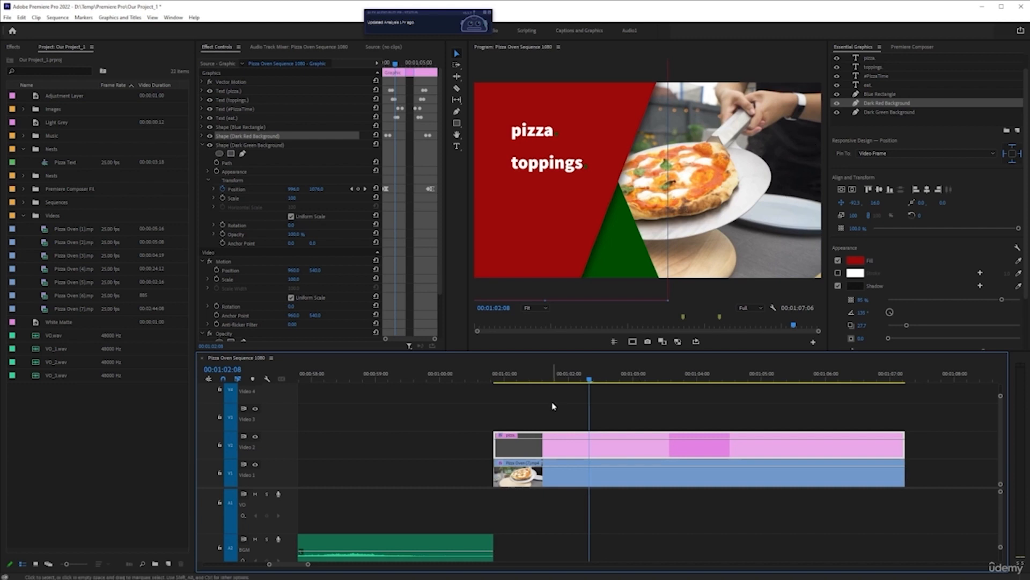
Save the project and play the title animation from the beginning of its clip
{"action": "key", "text": "ctrl+s"}
{"action": "left_click_drag", "start_coordinate": [582, 381], "coordinate": [500, 383]}
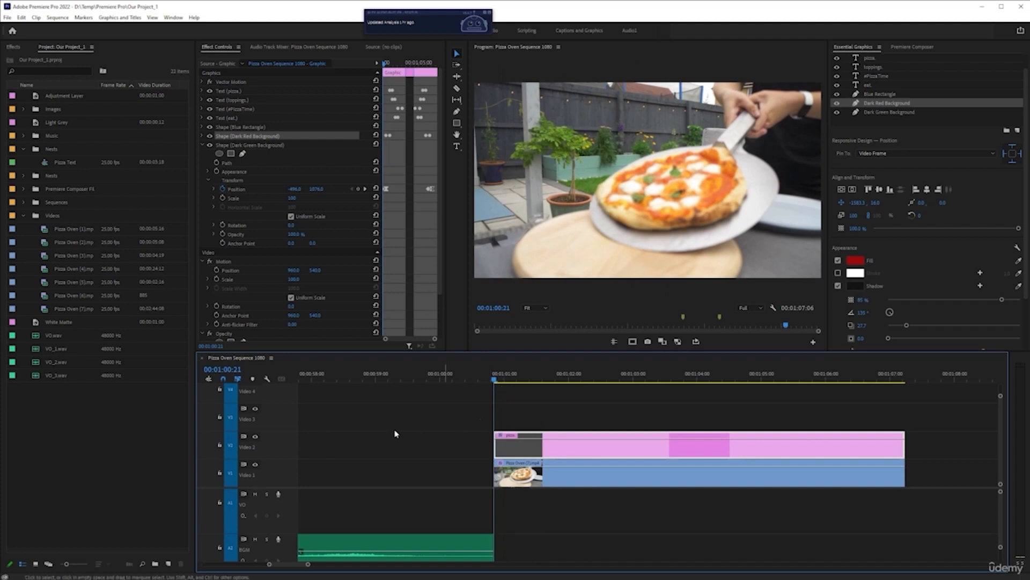
{"action": "key", "text": "space"}
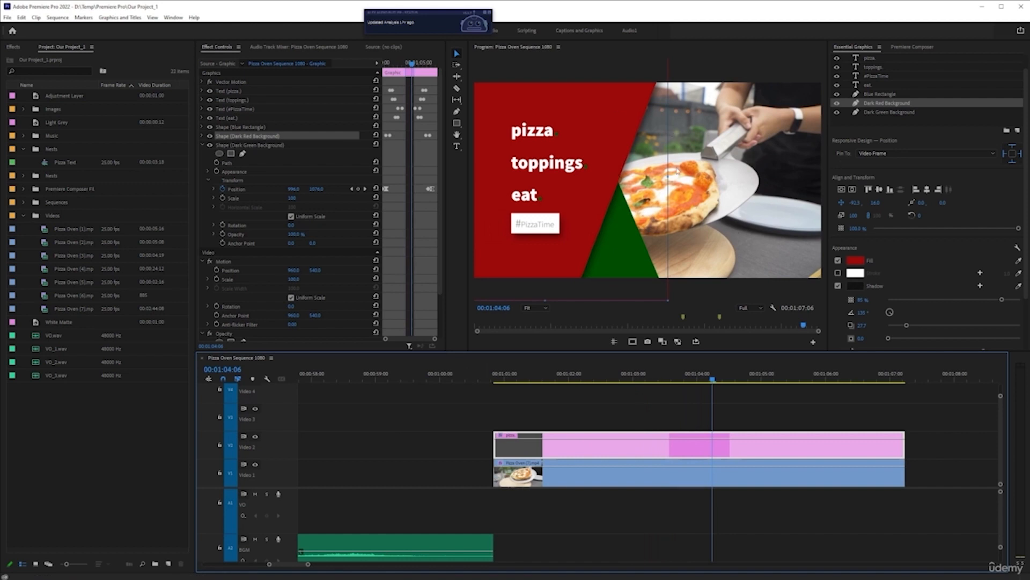
Shift the Pizza Oven (7) footage clip to the right by setting its horizontal Position to 1310, with the full title showing
{"action": "left_click", "coordinate": [695, 380]}
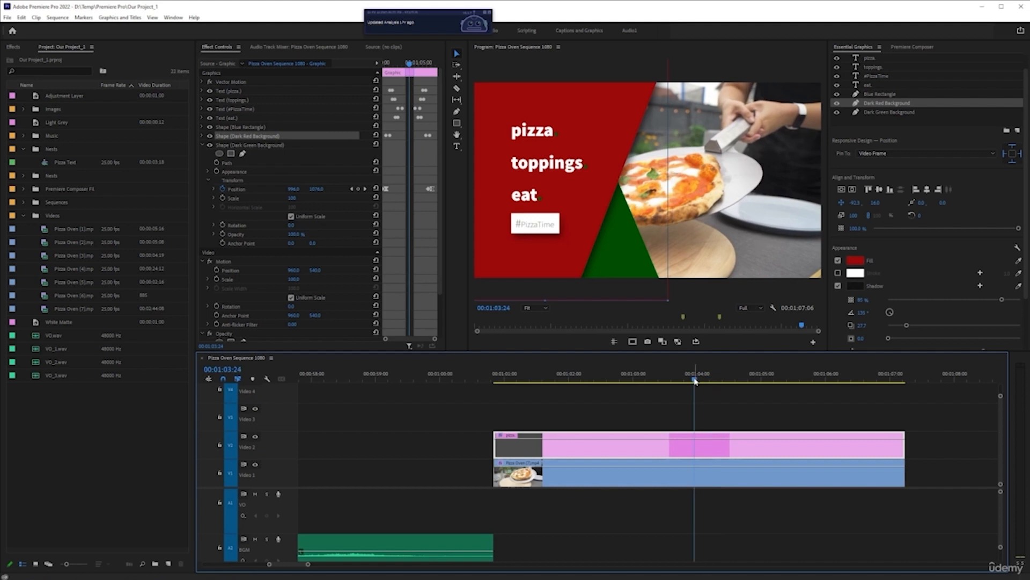
{"action": "left_click", "coordinate": [692, 472]}
{"action": "left_click_drag", "start_coordinate": [294, 91], "coordinate": [354, 90]}
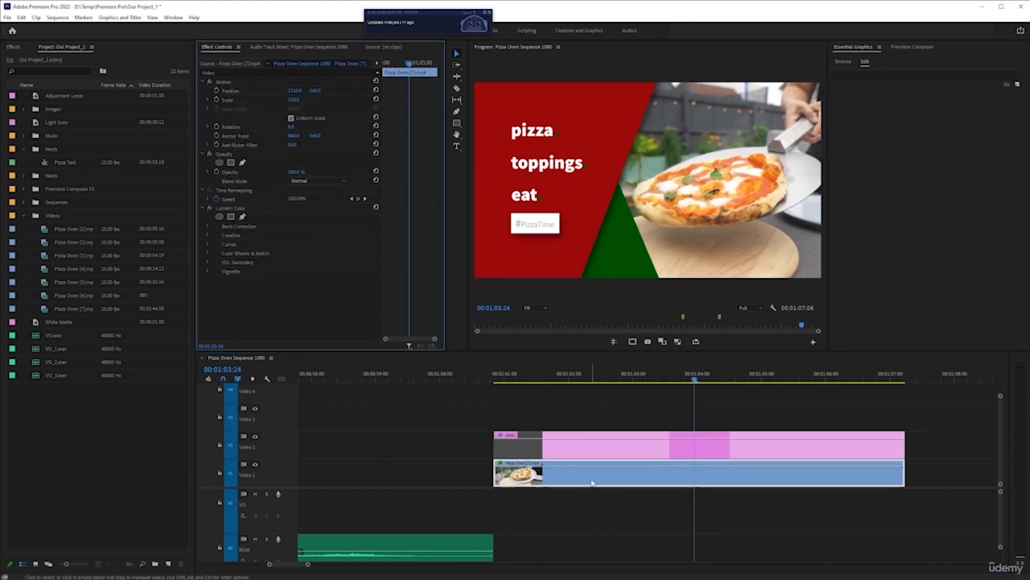
{"action": "left_click", "coordinate": [666, 485]}
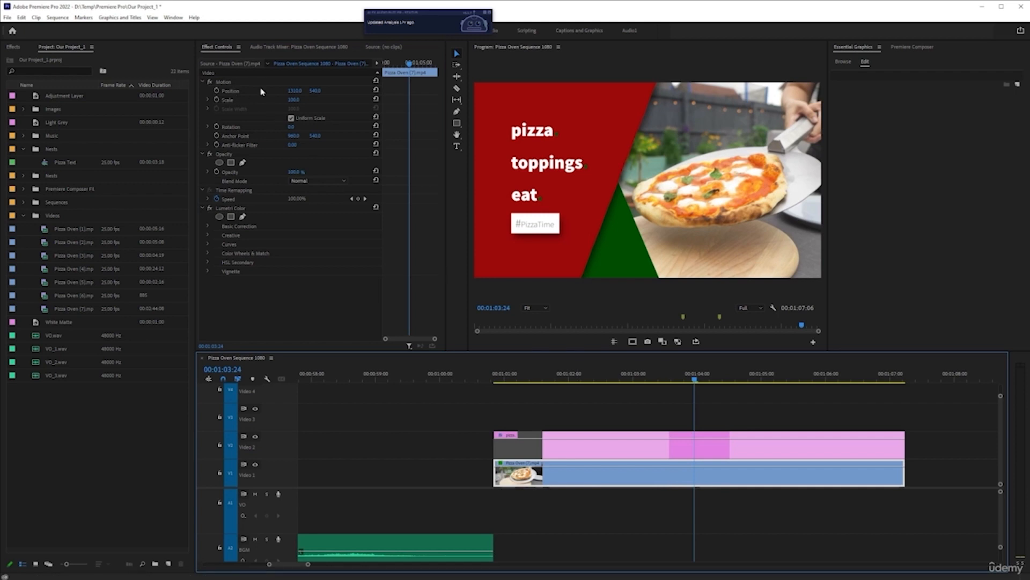
Play and scrub the sequence to examine the repositioned pizza footage under the title, including where the title animates out
{"action": "key", "text": "space"}
{"action": "key", "text": "space"}
{"action": "left_click", "coordinate": [672, 376]}
{"action": "key", "text": "space"}
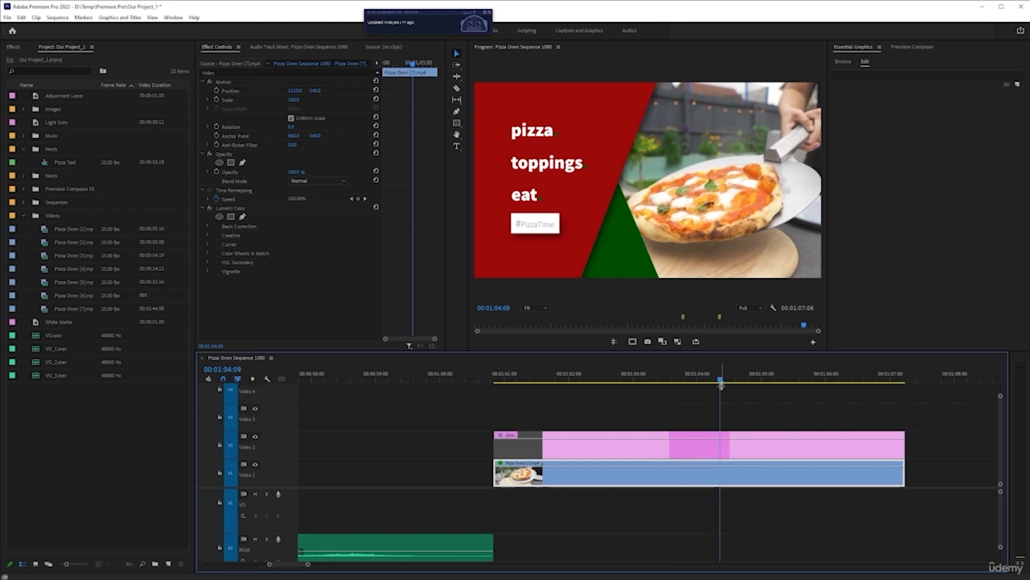
{"action": "left_click_drag", "start_coordinate": [722, 384], "coordinate": [859, 383]}
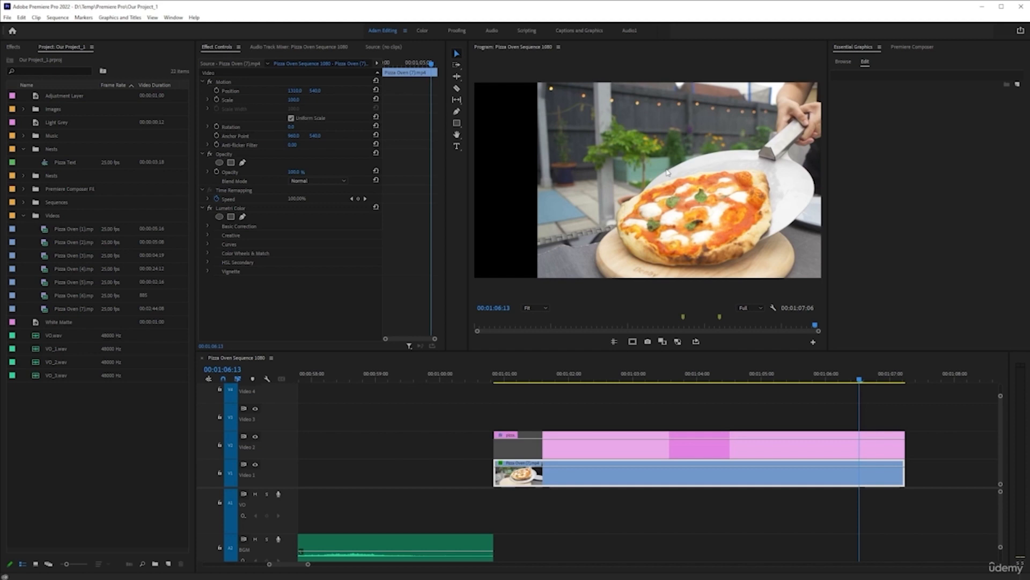
{"action": "left_click", "coordinate": [697, 375]}
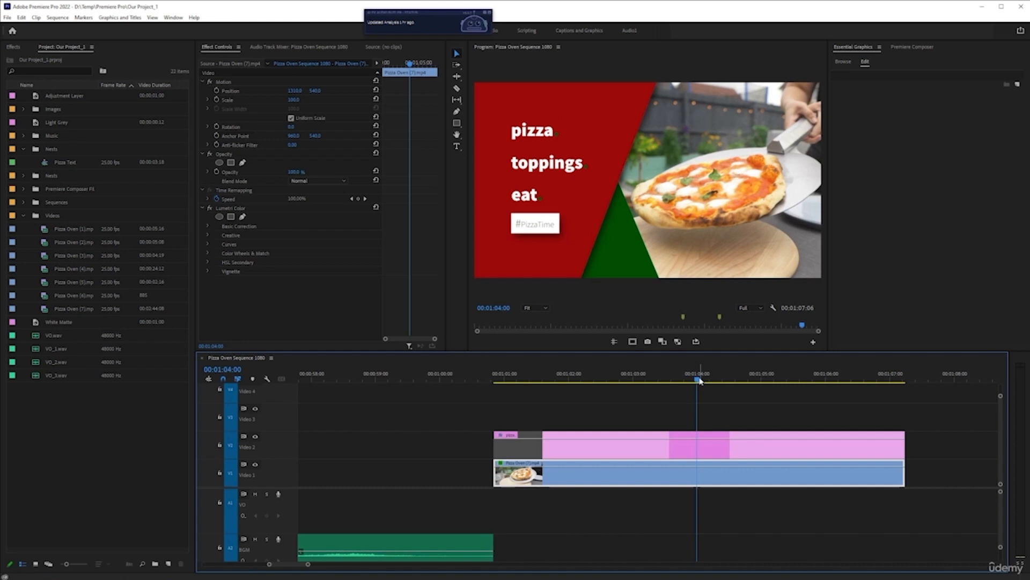
Start keyframing the Pizza Oven (7) clip's Position at 00:01:01:05, where the green shape covers the footage's empty edge
{"action": "left_click_drag", "start_coordinate": [699, 380], "coordinate": [518, 384]}
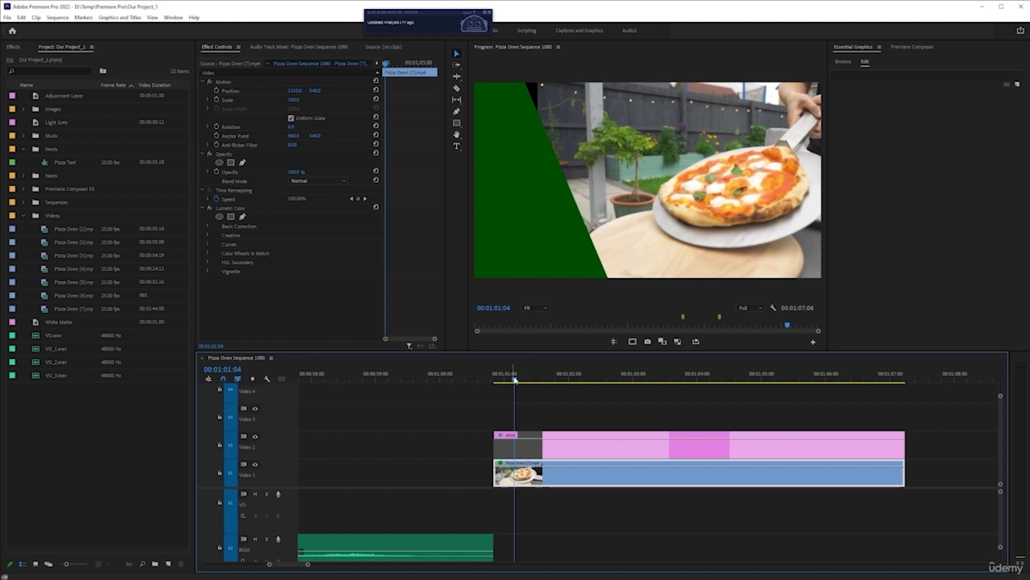
{"action": "left_click_drag", "start_coordinate": [514, 379], "coordinate": [516, 380]}
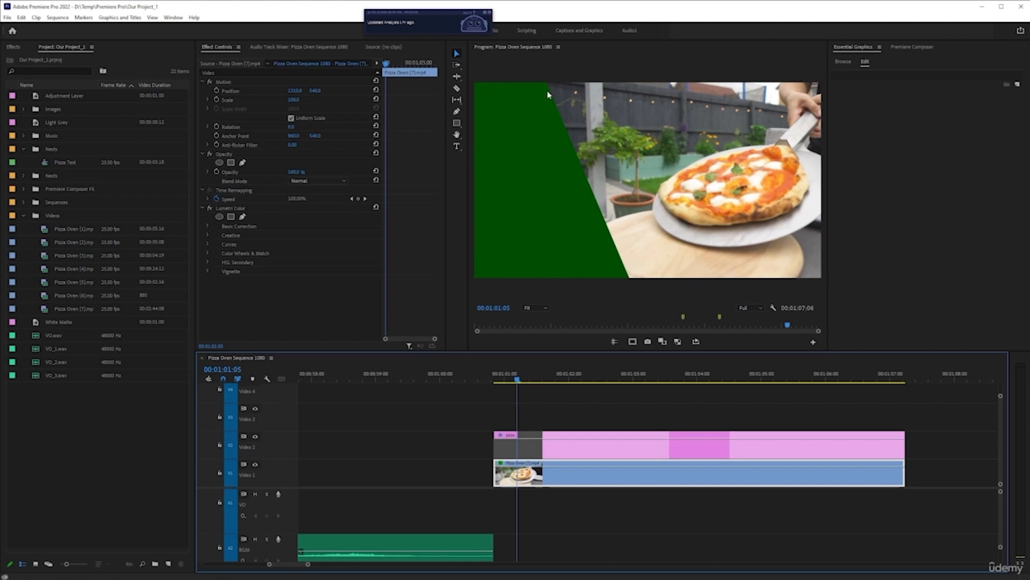
{"action": "left_click", "coordinate": [216, 90]}
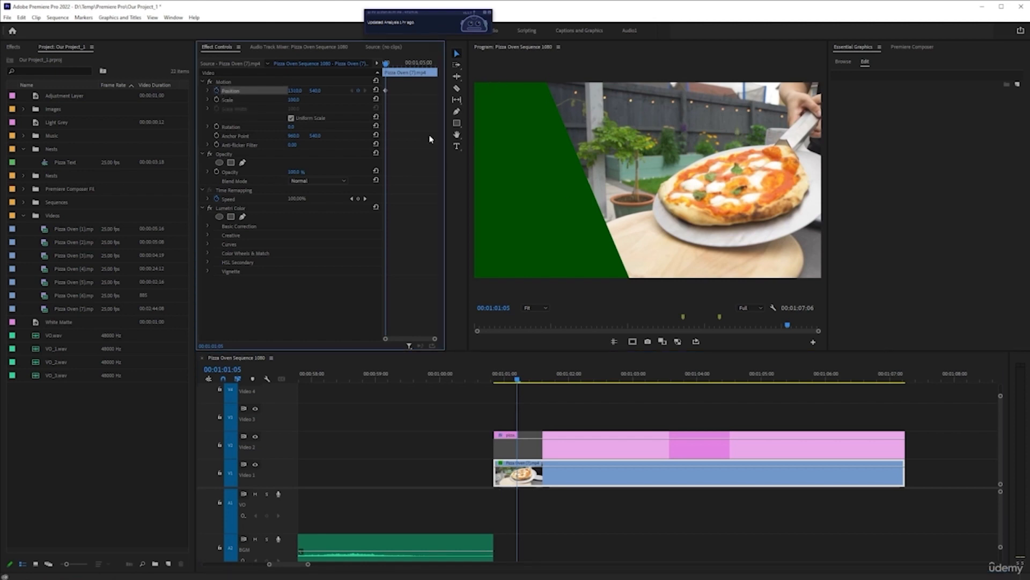
Add a Position keyframe at the footage clip's first frame by resetting Position to its default 960, 540
{"action": "key", "text": "Left"}
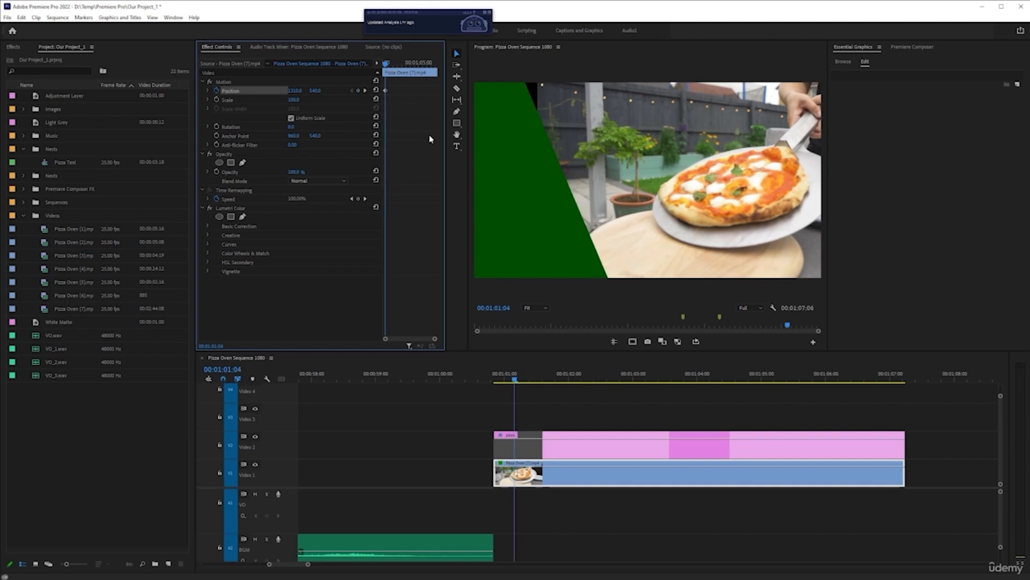
{"action": "key", "text": "Up"}
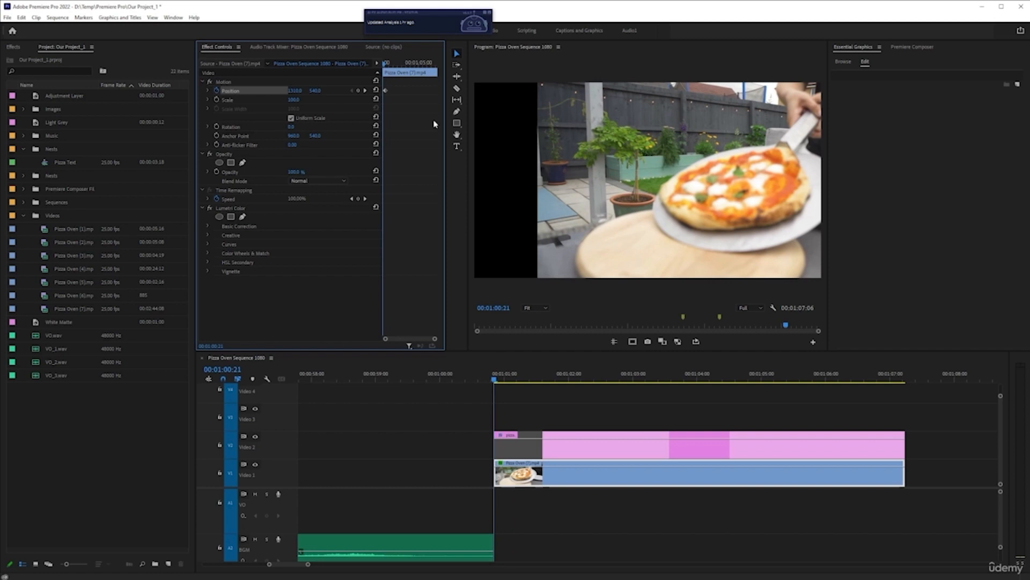
{"action": "left_click", "coordinate": [375, 90]}
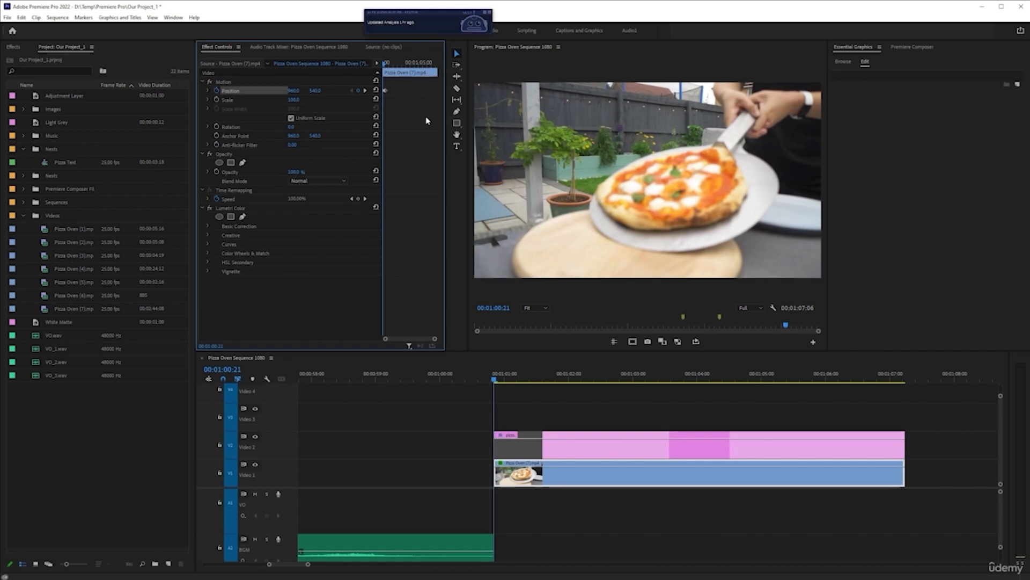
Apply temporal Ease Out to the first Position keyframe and Ease In to the second
{"action": "key", "text": "grave"}
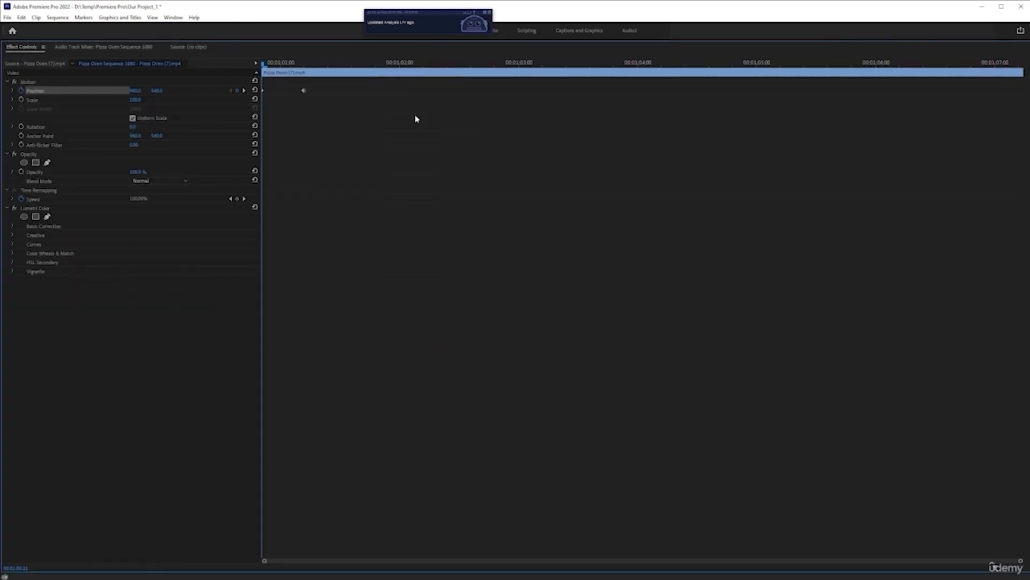
{"action": "right_click", "coordinate": [263, 93]}
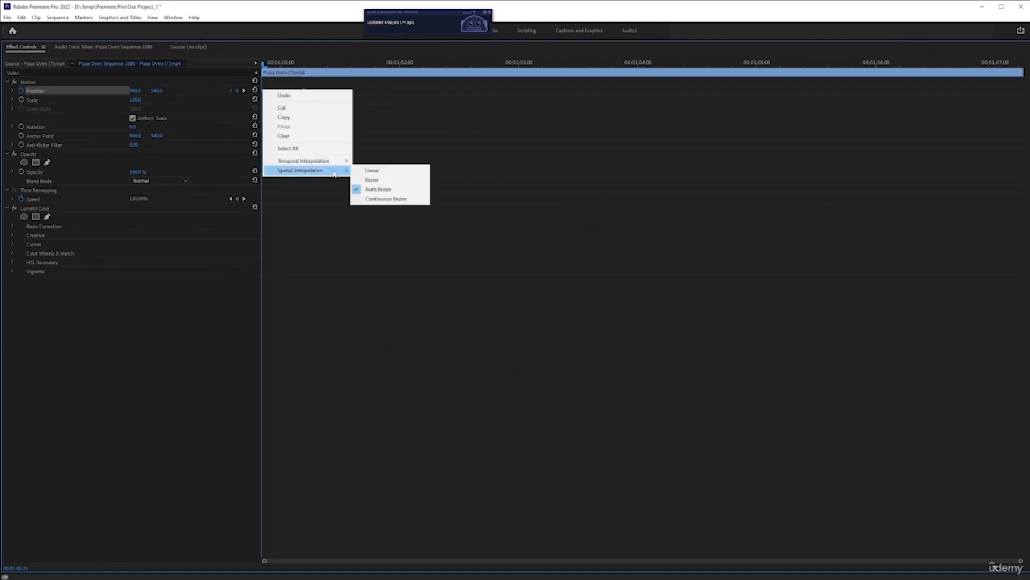
{"action": "left_click", "coordinate": [389, 218]}
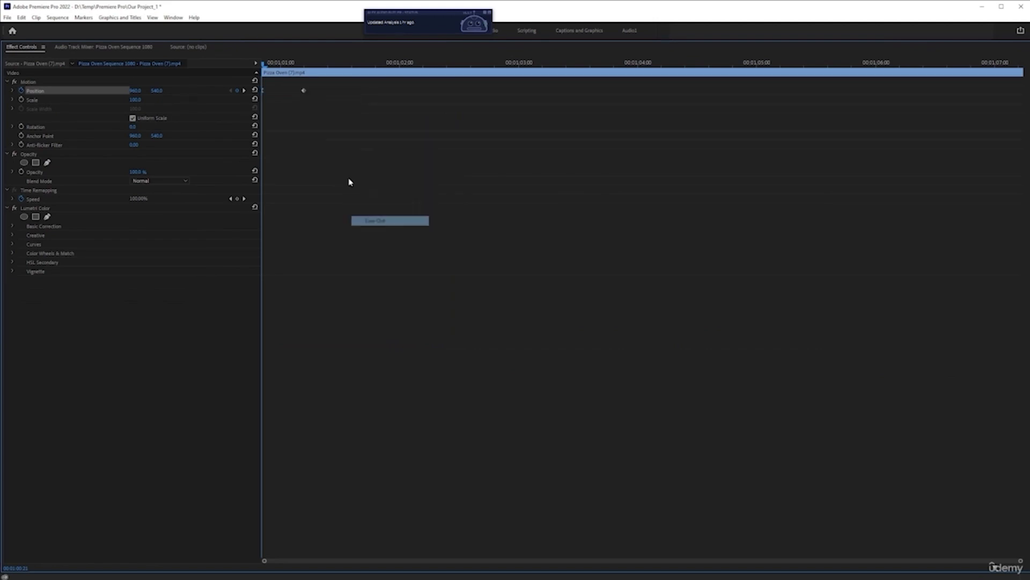
{"action": "right_click", "coordinate": [304, 95]}
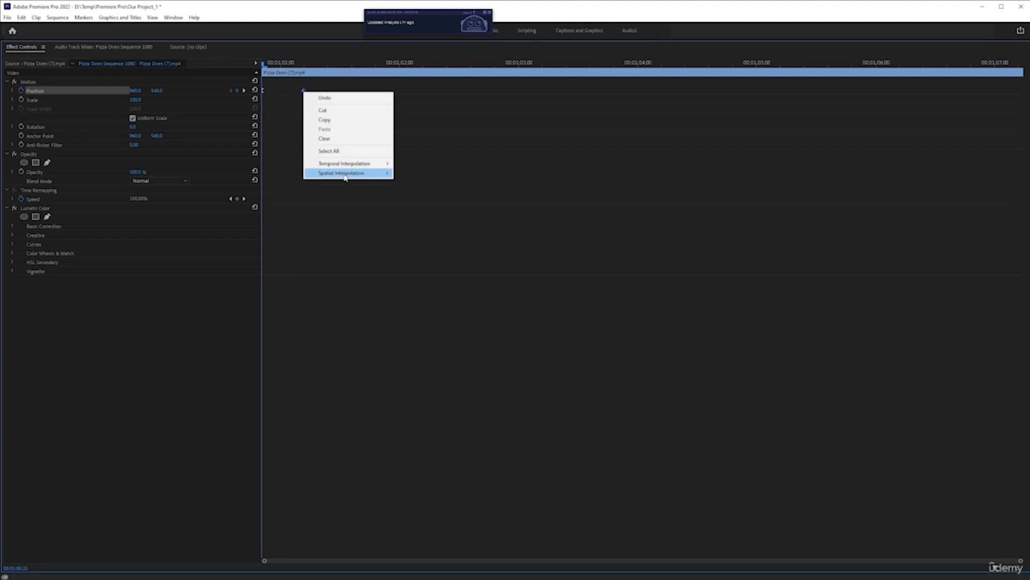
{"action": "mouse_move", "coordinate": [346, 166]}
{"action": "left_click", "coordinate": [441, 213]}
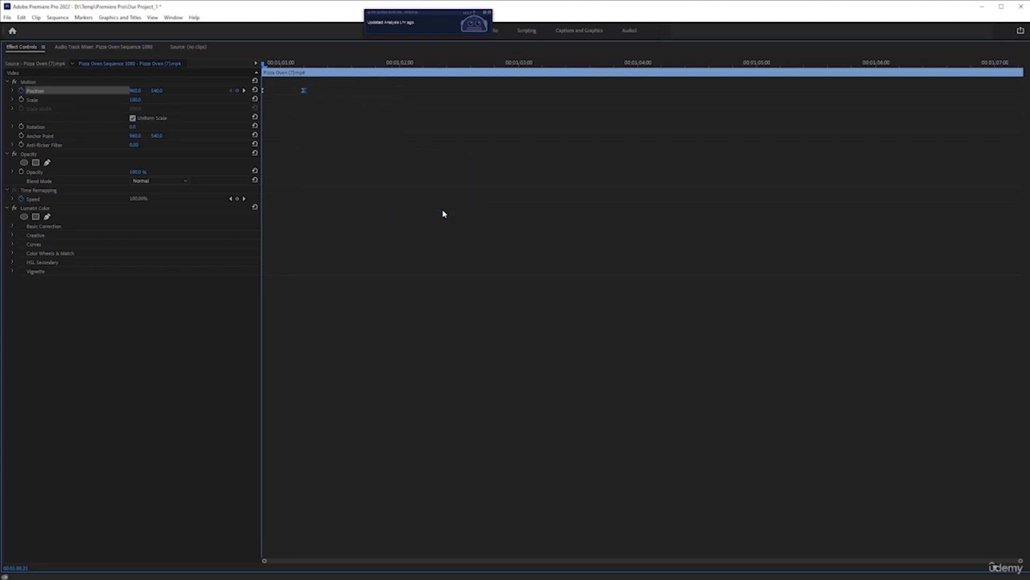
{"action": "key", "text": "grave"}
Play the title opening from the clip's start to examine the footage's eased slide
{"action": "left_click", "coordinate": [526, 448]}
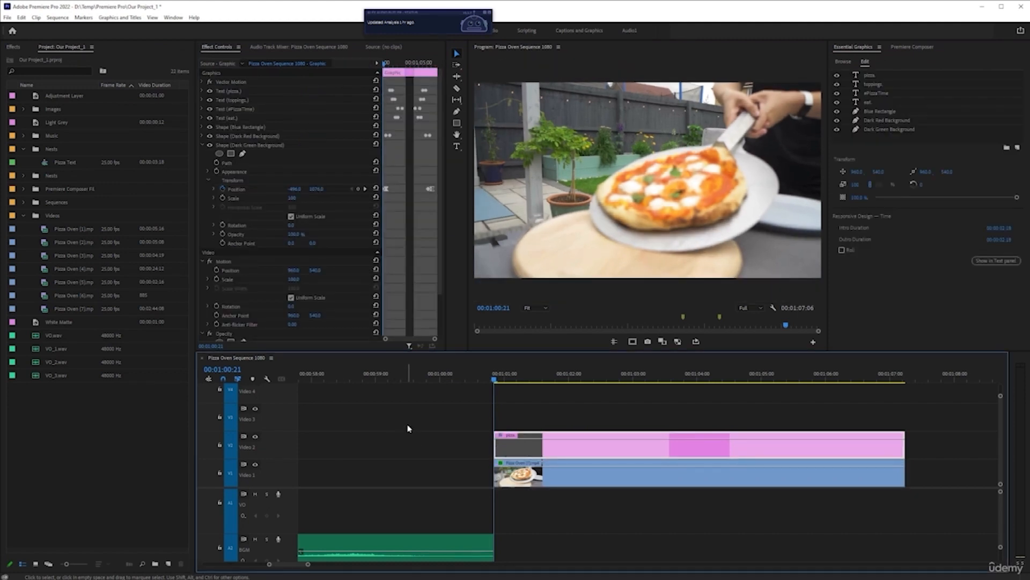
{"action": "key", "text": "space"}
{"action": "key", "text": "space"}
Move the footage clip's second Position keyframe to about 00:01:01:22 to slow the slide
{"action": "left_click_drag", "start_coordinate": [558, 380], "coordinate": [520, 391]}
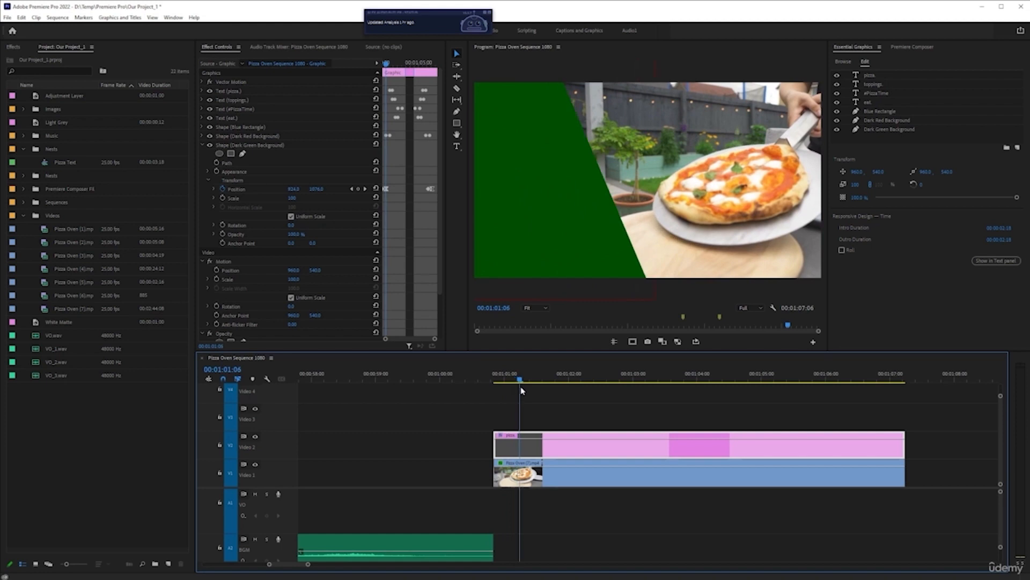
{"action": "left_click", "coordinate": [548, 475]}
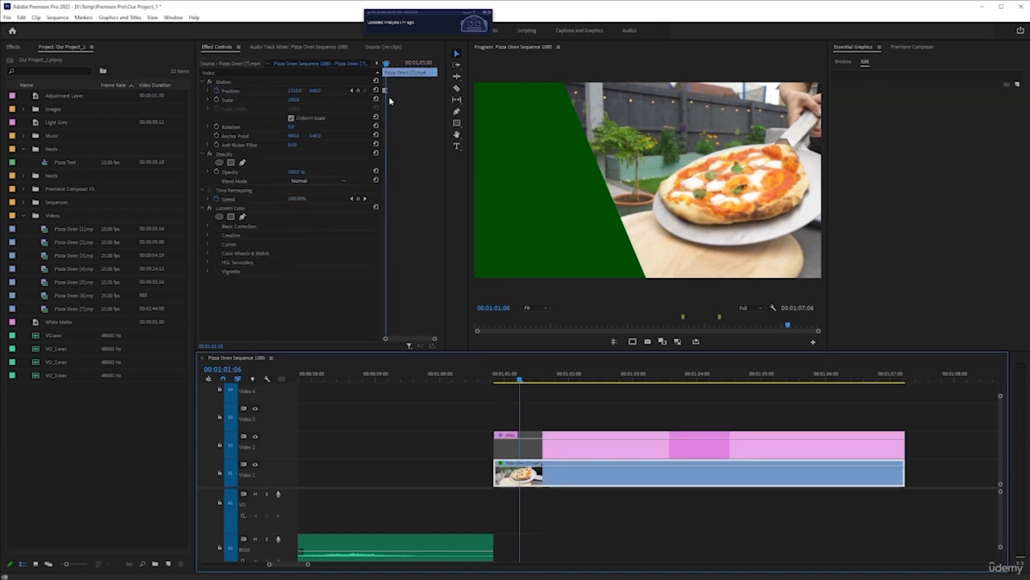
{"action": "left_click_drag", "start_coordinate": [386, 93], "coordinate": [391, 92]}
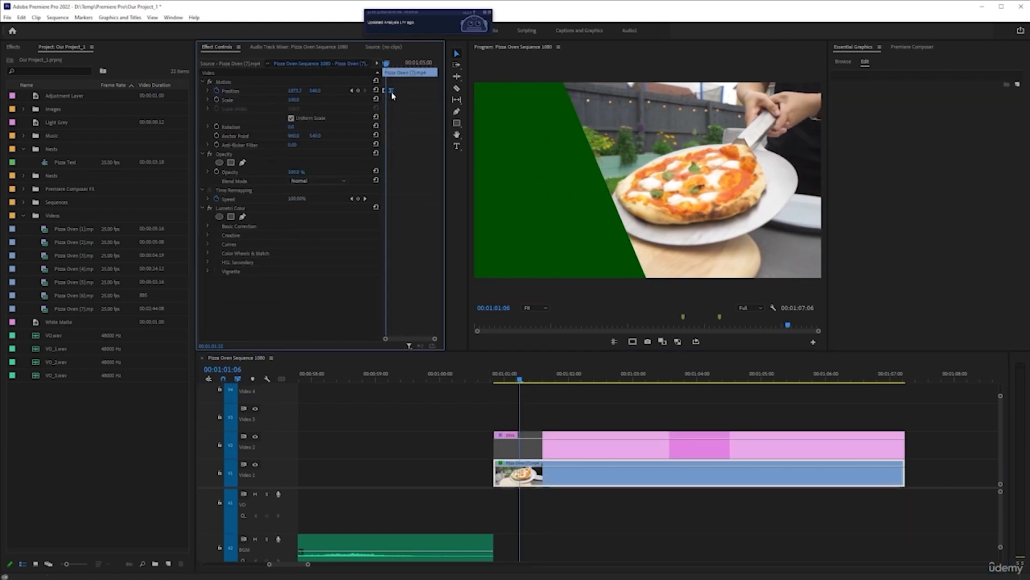
Move the footage's first Position keyframe to 00:01:01:02, where the green shape begins covering the frame, leaving the second keyframe in place
{"action": "left_click_drag", "start_coordinate": [519, 382], "coordinate": [511, 382]}
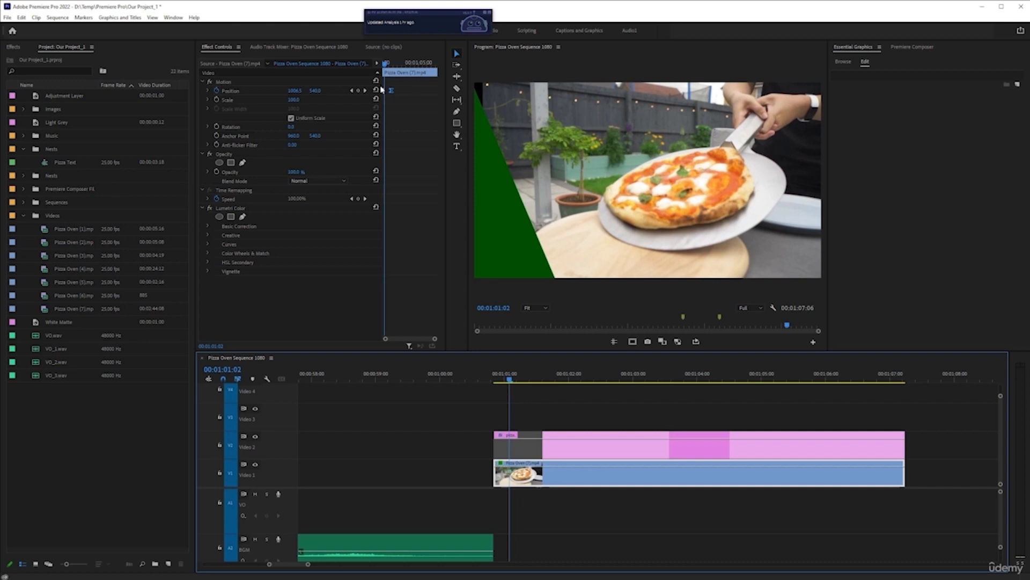
{"action": "left_click", "coordinate": [392, 93]}
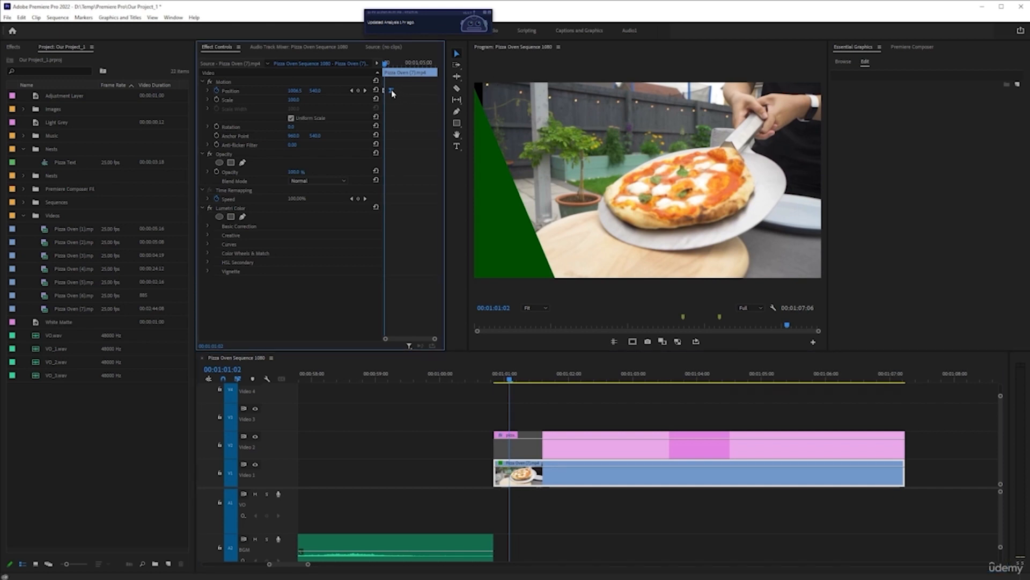
{"action": "left_click_drag", "start_coordinate": [393, 94], "coordinate": [424, 94]}
{"action": "key", "text": "ctrl+z"}
{"action": "key", "text": "ctrl+z"}
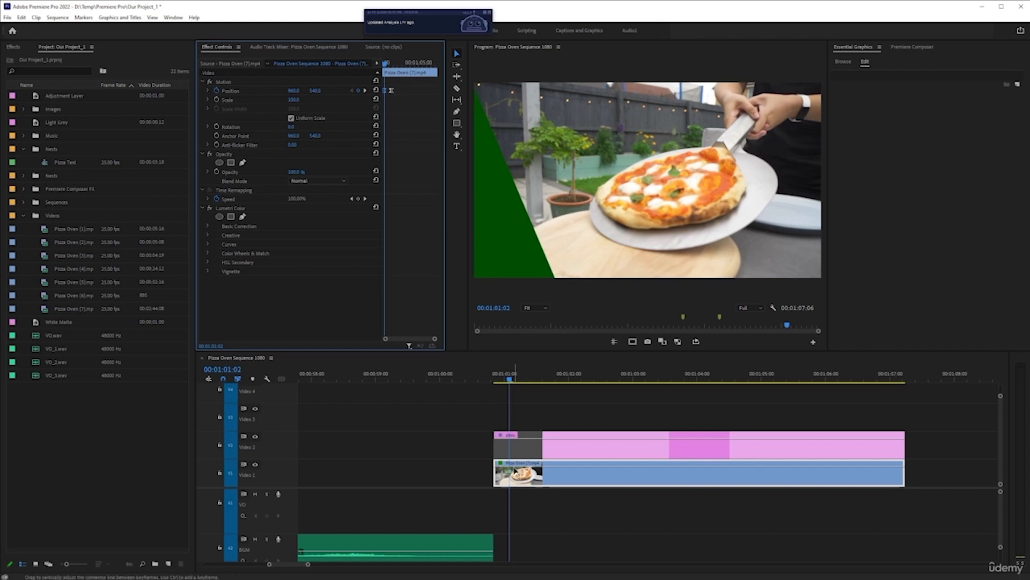
Play the opening from 00:01:00:21 to examine the retimed slide against the title shapes
{"action": "left_click", "coordinate": [494, 377]}
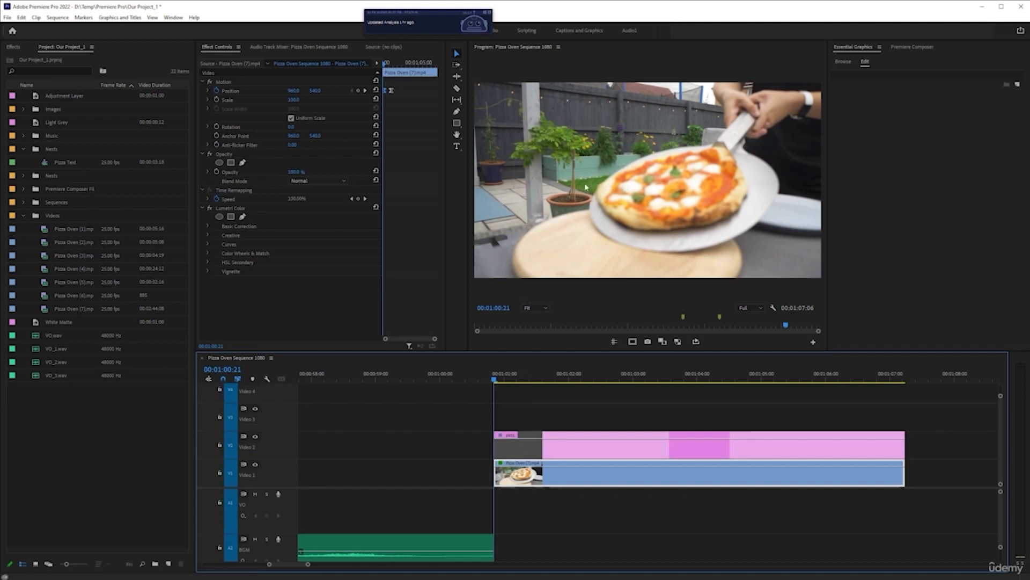
{"action": "key", "text": "space"}
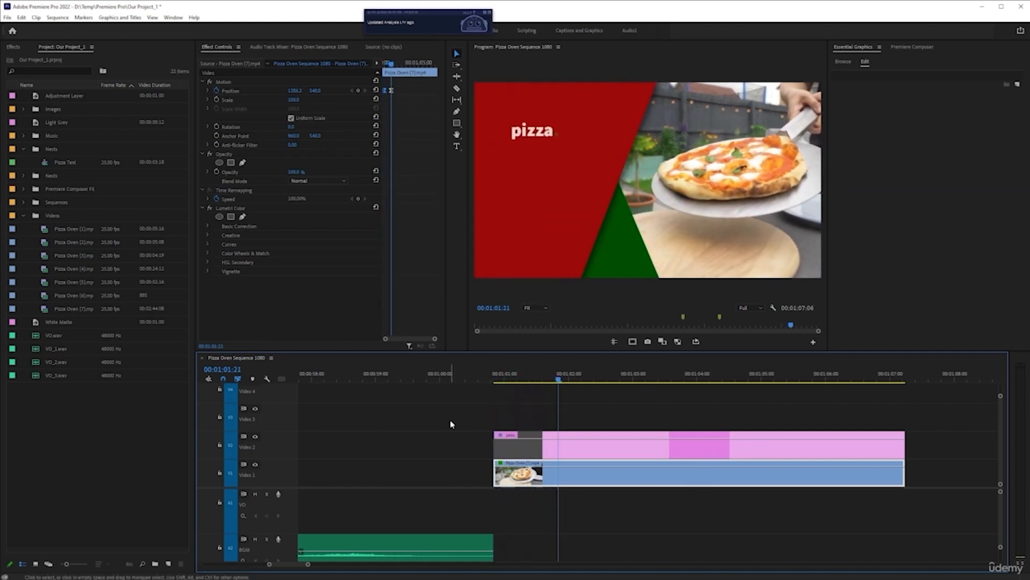
{"action": "key", "text": "space"}
Add a Position keyframe at 00:01:06:06 holding 1310, and another at 00:01:06:09 with the horizontal Position set to 954
{"action": "left_click_drag", "start_coordinate": [596, 383], "coordinate": [840, 396]}
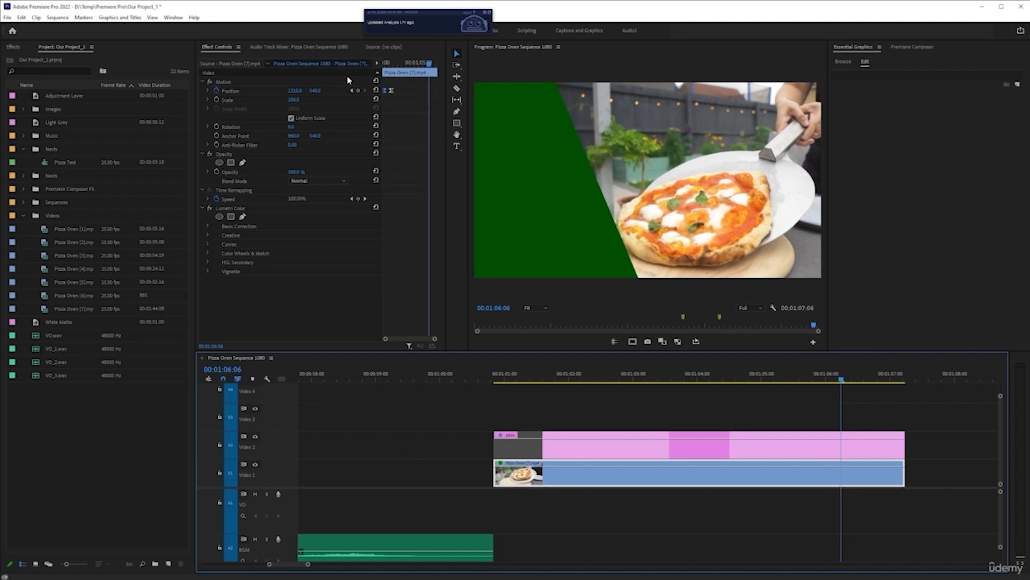
{"action": "left_click", "coordinate": [359, 91]}
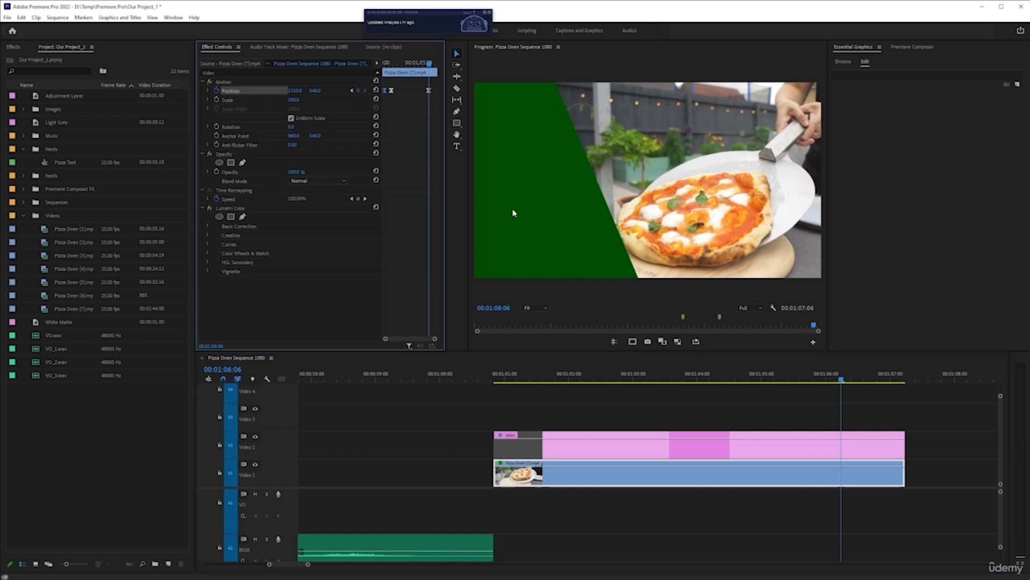
{"action": "key", "text": "Right"}
{"action": "key", "text": "Right"}
{"action": "key", "text": "Right"}
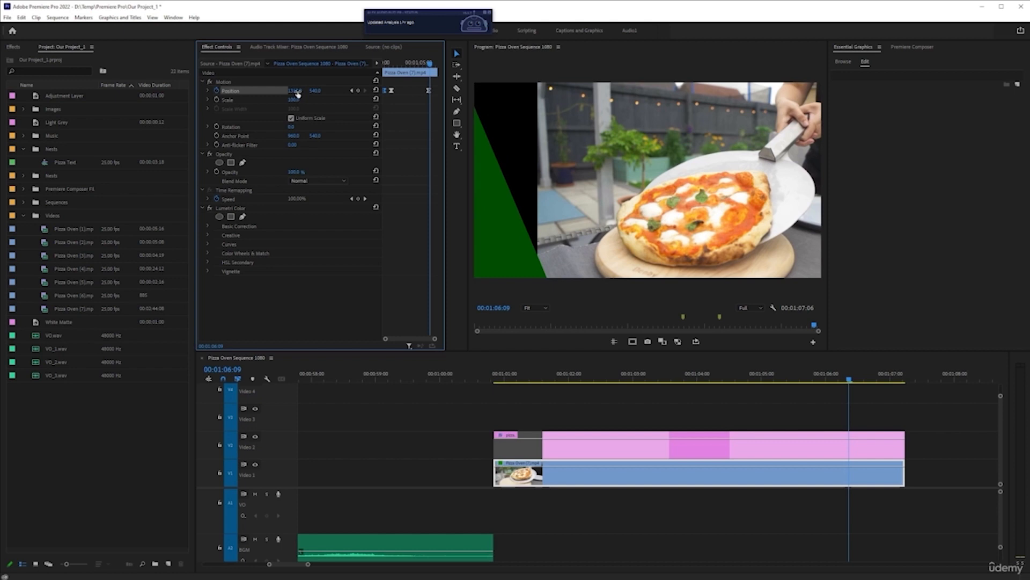
{"action": "left_click_drag", "start_coordinate": [297, 94], "coordinate": [148, 111]}
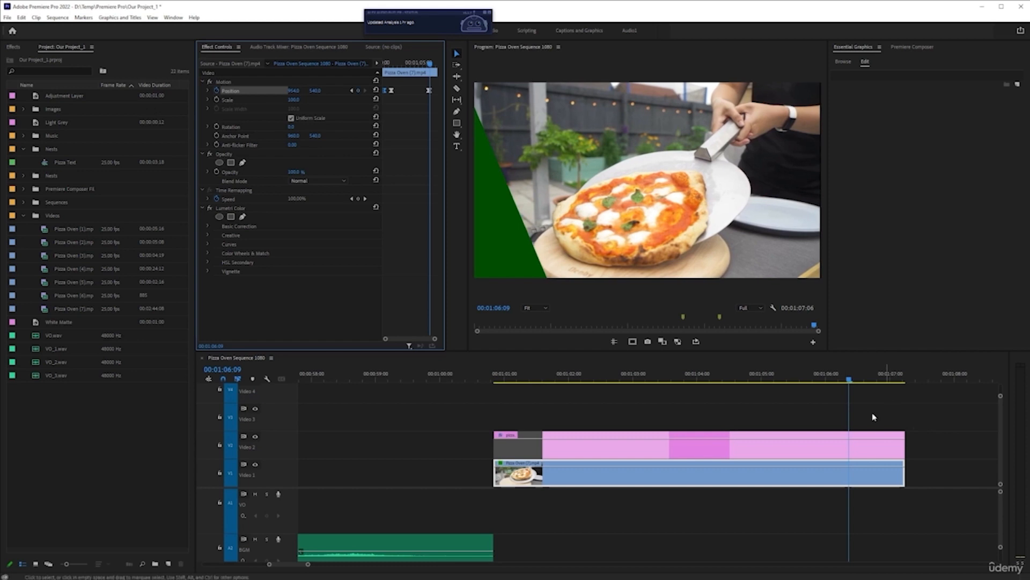
Play the title's exit to examine how the footage slides back
{"action": "left_click", "coordinate": [800, 377]}
{"action": "key", "text": "space"}
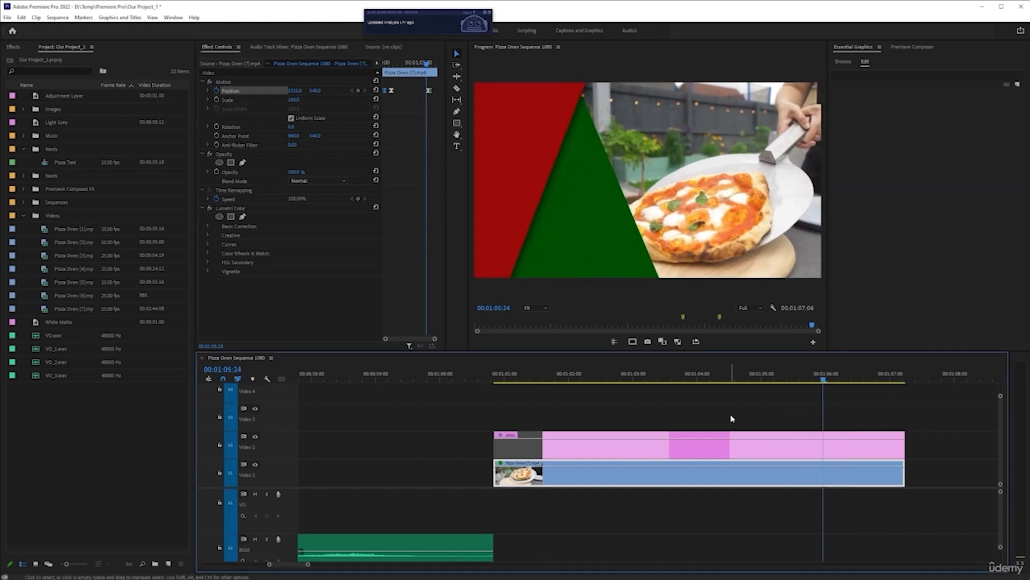
{"action": "key", "text": "space"}
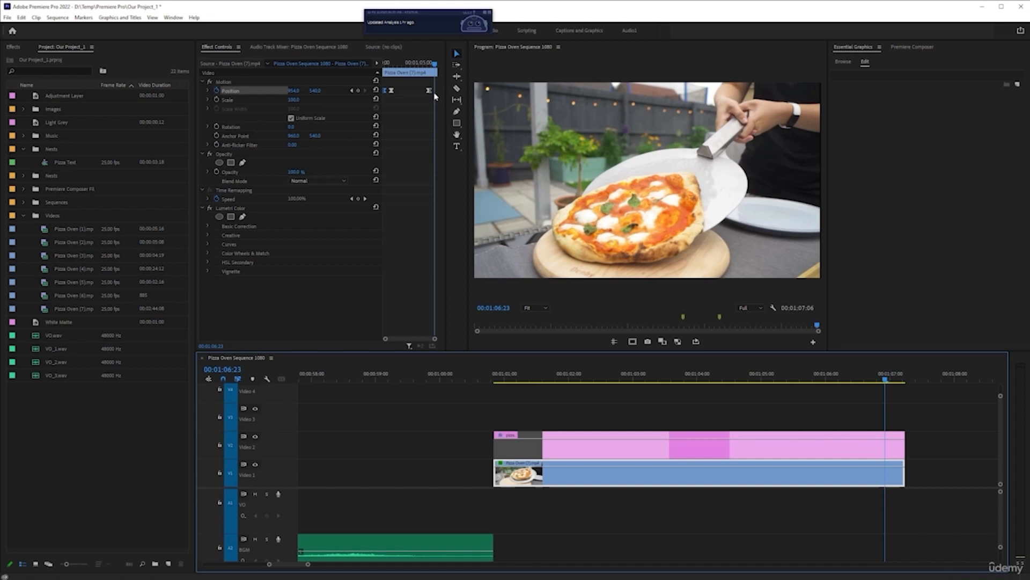
Move the footage's last Position keyframe slightly later and replay the title's exit
{"action": "key", "text": "grave"}
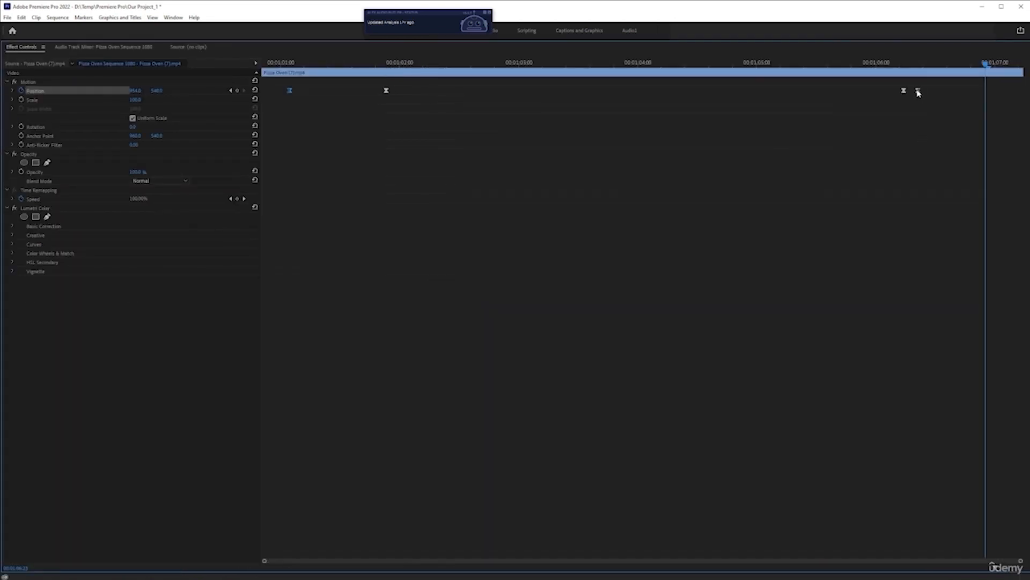
{"action": "key", "text": "grave"}
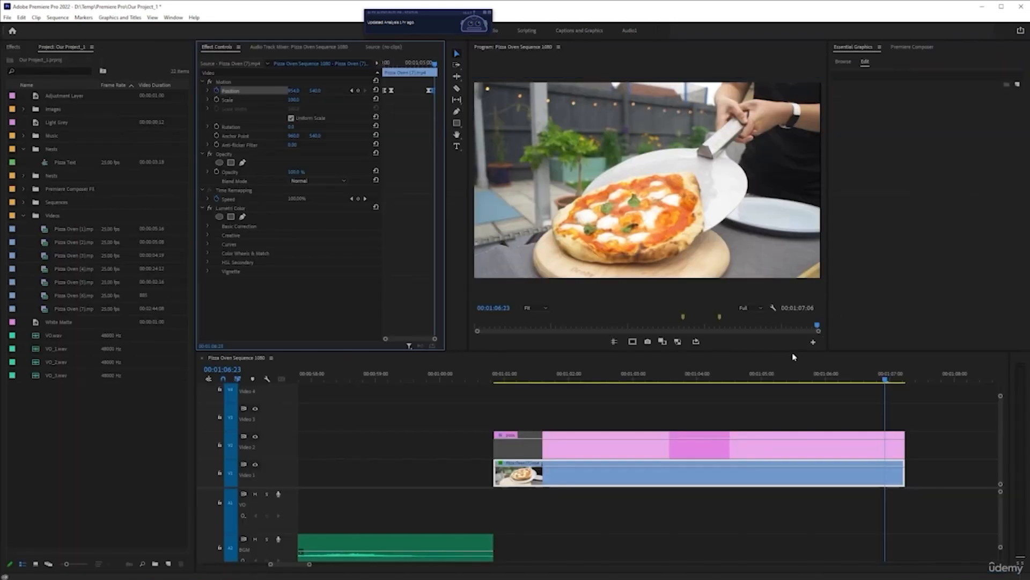
{"action": "left_click", "coordinate": [750, 381]}
{"action": "key", "text": "space"}
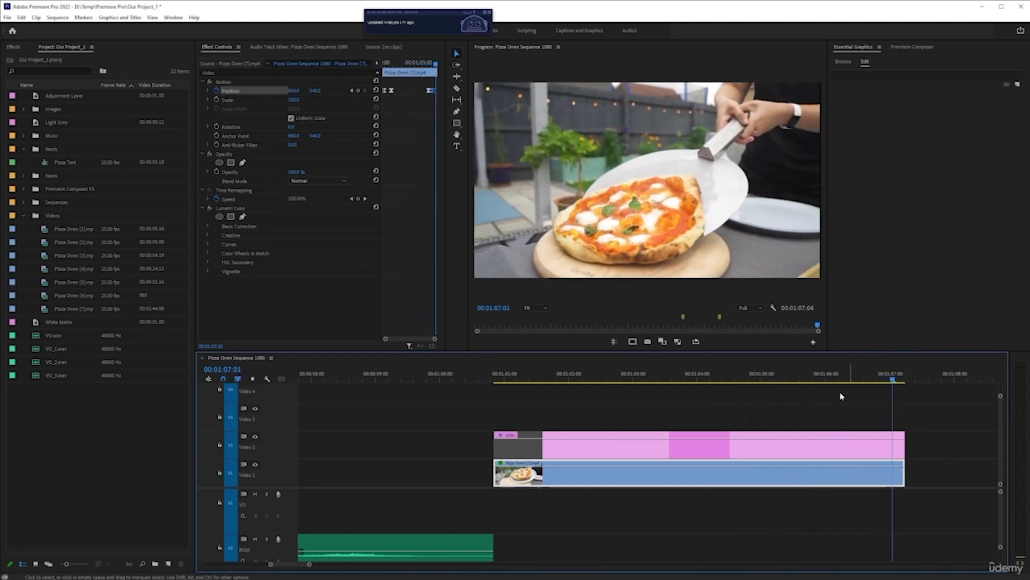
Move the third Position keyframe slightly earlier to start the return slide sooner, and play the exit again
{"action": "left_click", "coordinate": [836, 381]}
{"action": "left_click", "coordinate": [846, 380]}
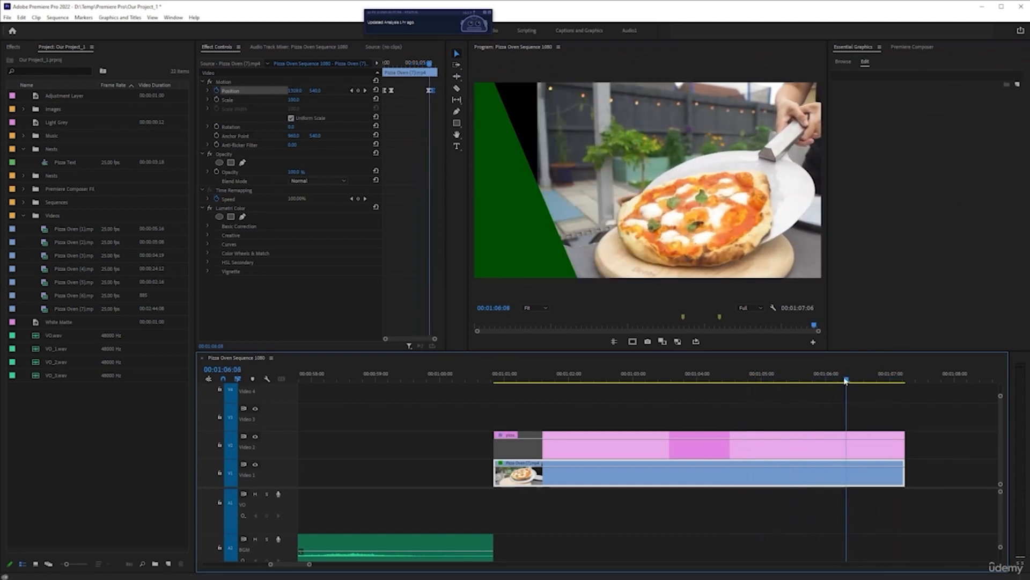
{"action": "left_click_drag", "start_coordinate": [846, 380], "coordinate": [854, 380]}
{"action": "left_click_drag", "start_coordinate": [429, 91], "coordinate": [433, 94]}
{"action": "left_click", "coordinate": [789, 374]}
{"action": "key", "text": "space"}
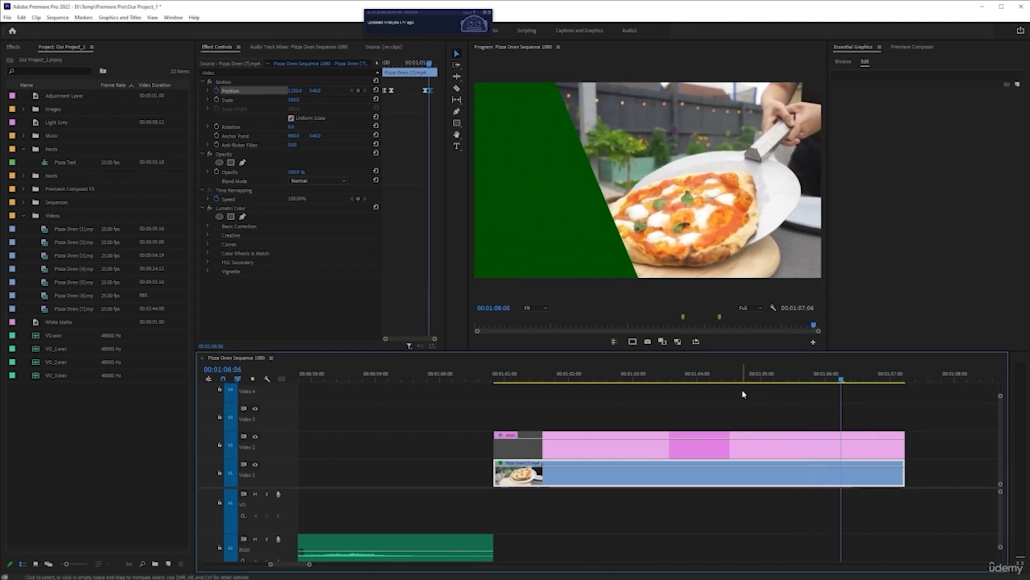
Move the third Position keyframe to 00:01:05:09 and play the title's exit from 00:01:04:15
{"action": "left_click", "coordinate": [785, 380]}
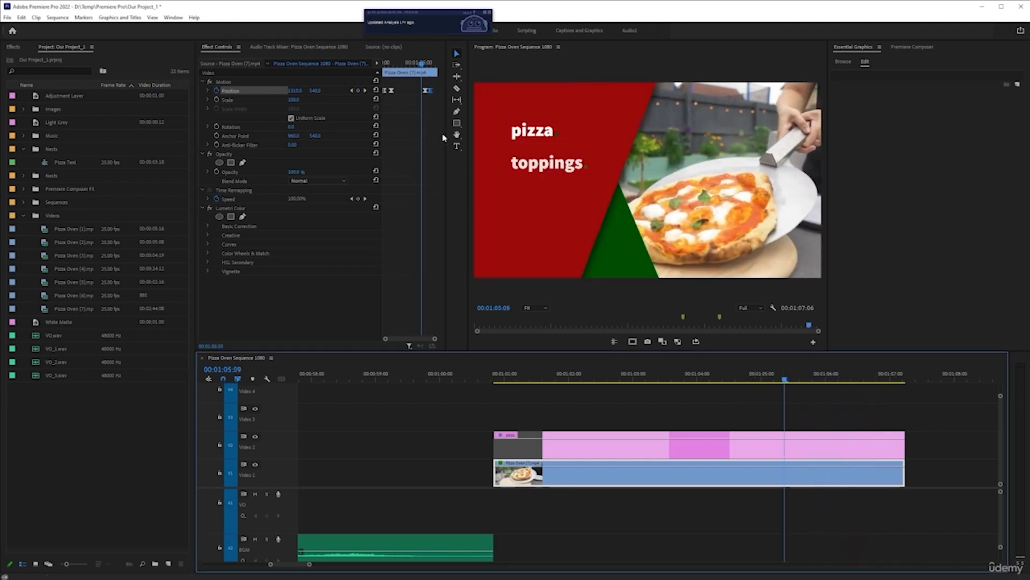
{"action": "left_click_drag", "start_coordinate": [426, 91], "coordinate": [421, 92]}
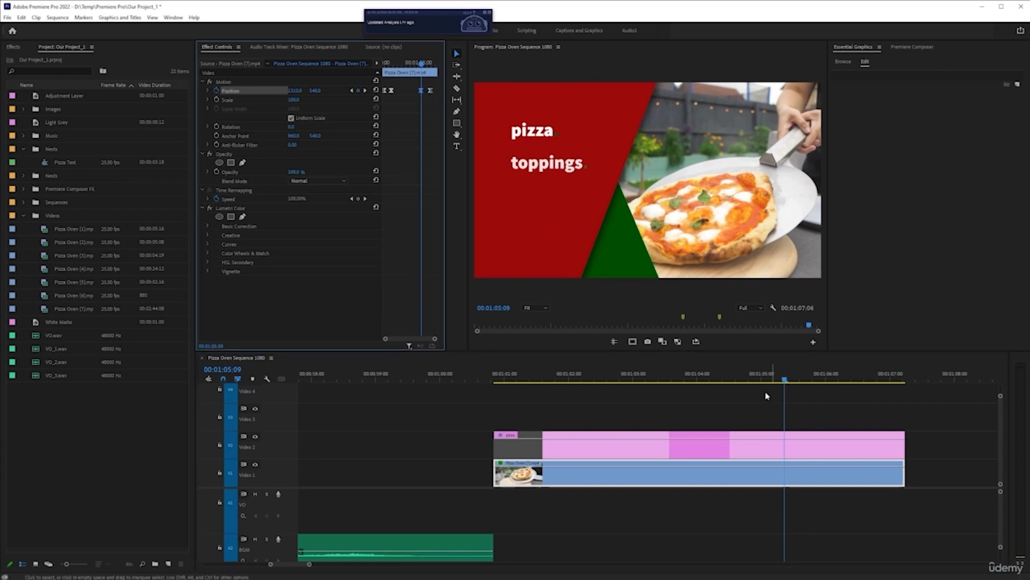
{"action": "left_click", "coordinate": [737, 382]}
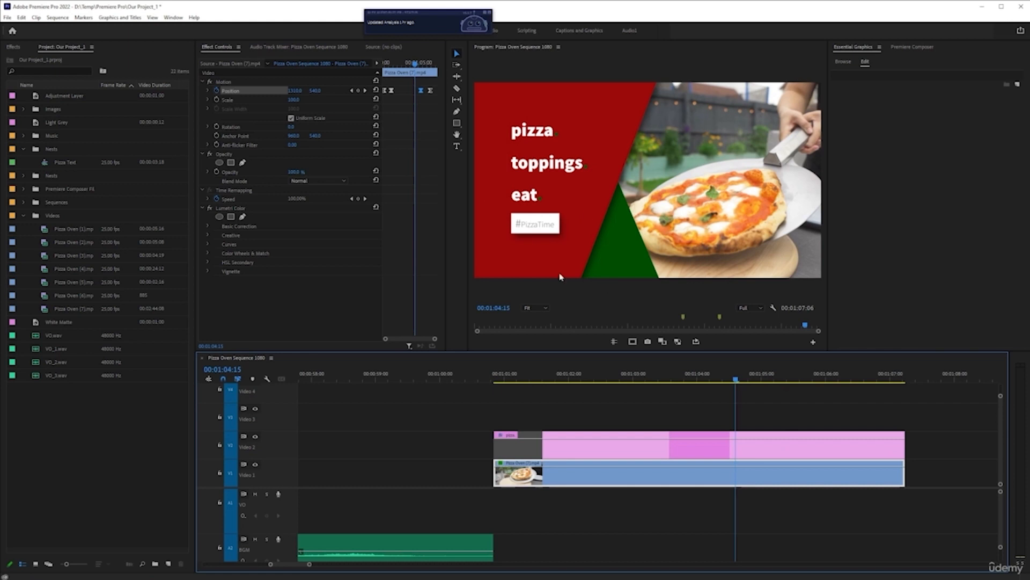
{"action": "key", "text": "space"}
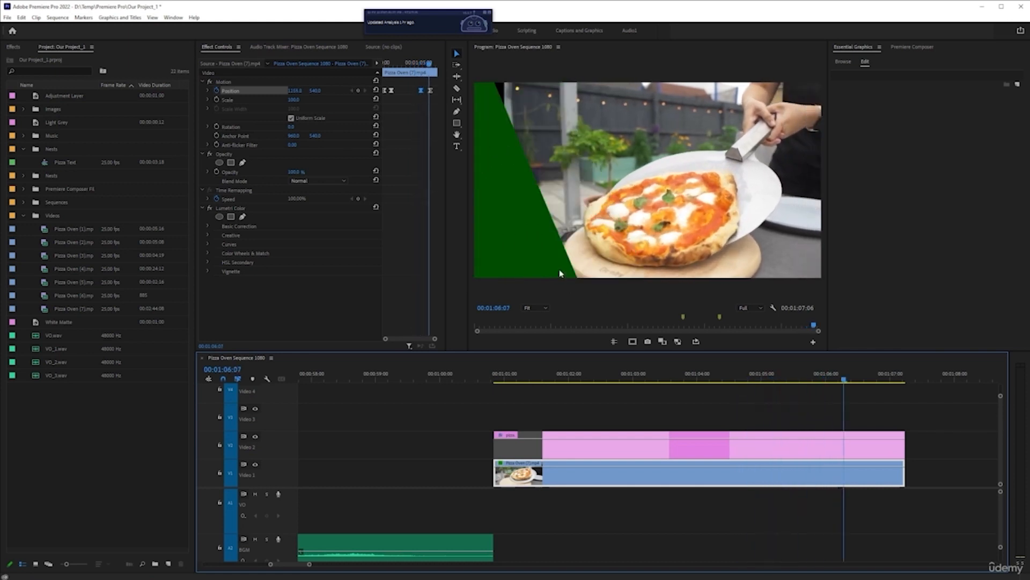
Move the footage's last Position keyframe later, close to the clip's end, and replay the title's exit
{"action": "key", "text": "space"}
{"action": "left_click", "coordinate": [431, 91]}
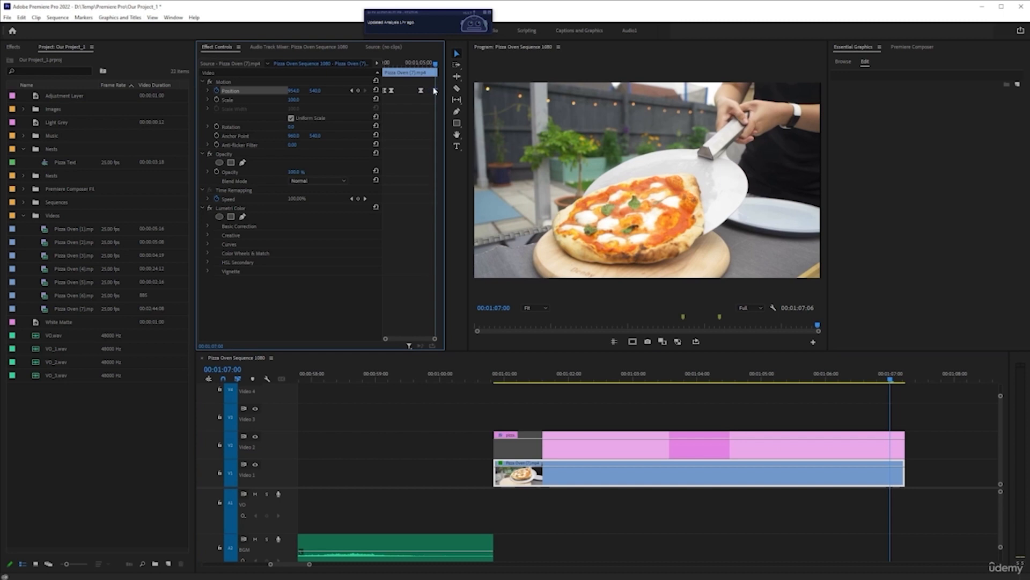
{"action": "left_click", "coordinate": [719, 375]}
{"action": "key", "text": "space"}
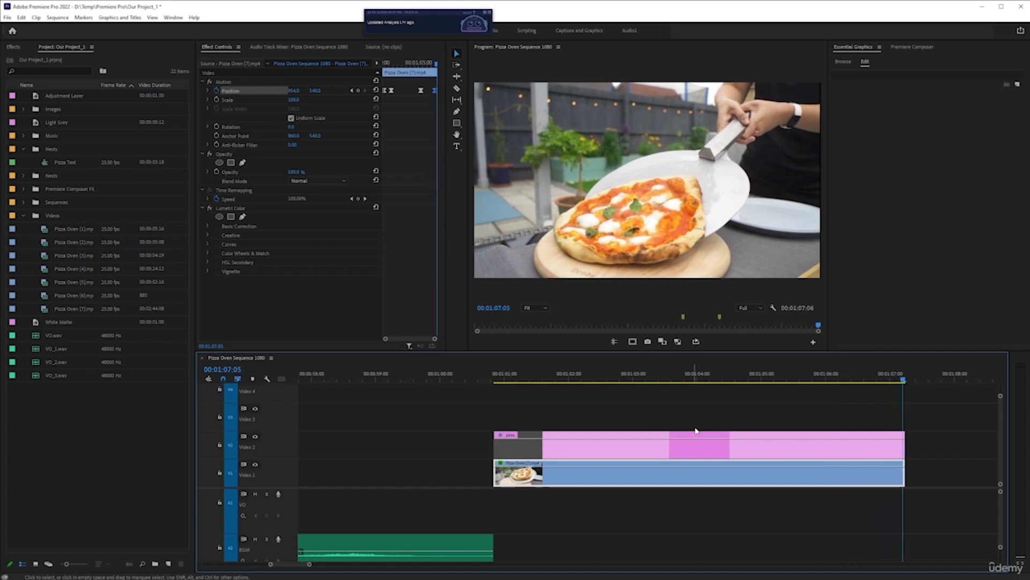
Move the footage's last Position keyframe back to about 00:01:06:06
{"action": "left_click_drag", "start_coordinate": [903, 380], "coordinate": [840, 391]}
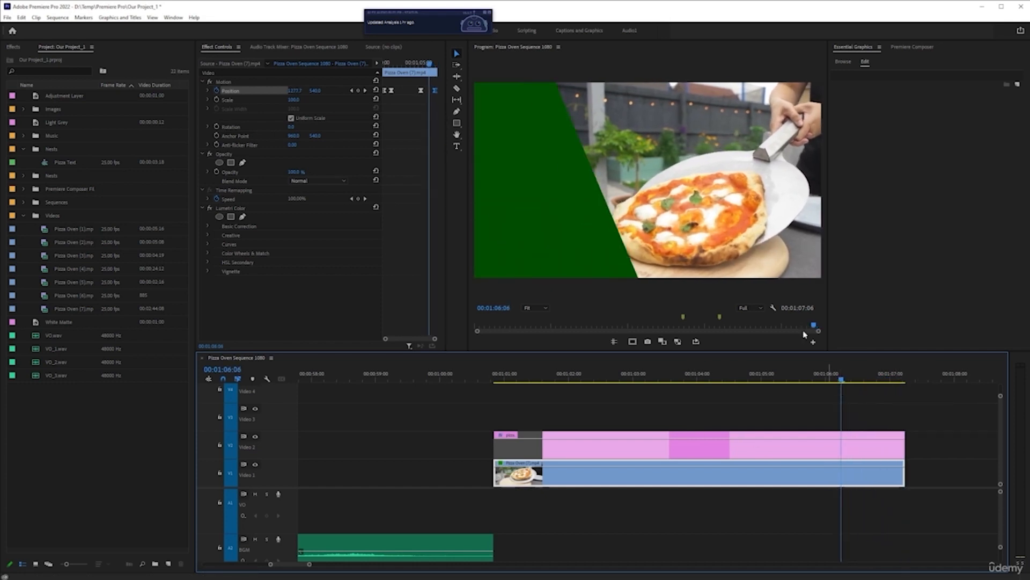
{"action": "left_click_drag", "start_coordinate": [435, 94], "coordinate": [430, 94]}
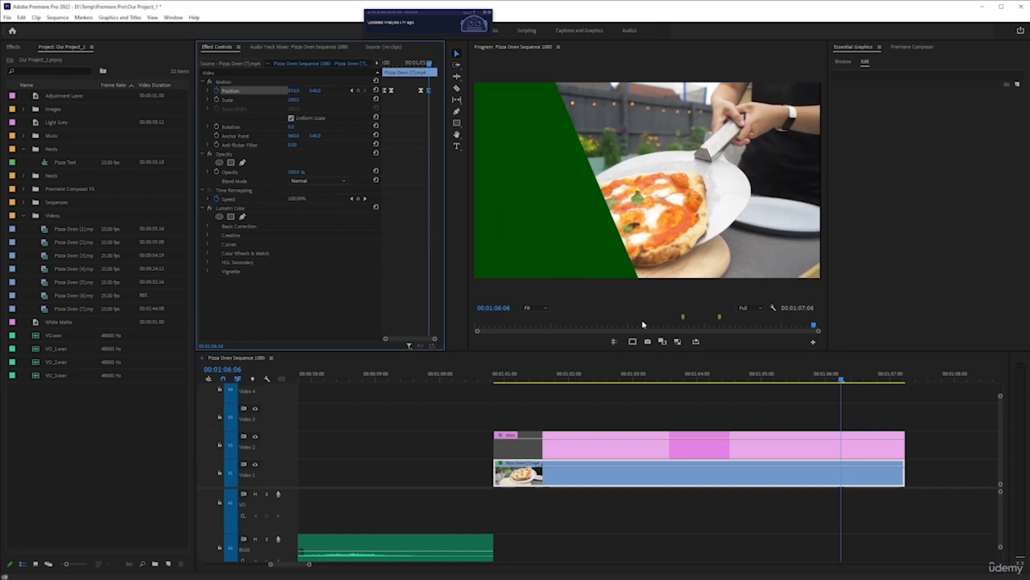
Compare the footage with the green shape's edge frame by frame around 00:01:06:08, and play the exit from the third Position keyframe
{"action": "key", "text": "Right"}
{"action": "key", "text": "Right"}
{"action": "key", "text": "Right"}
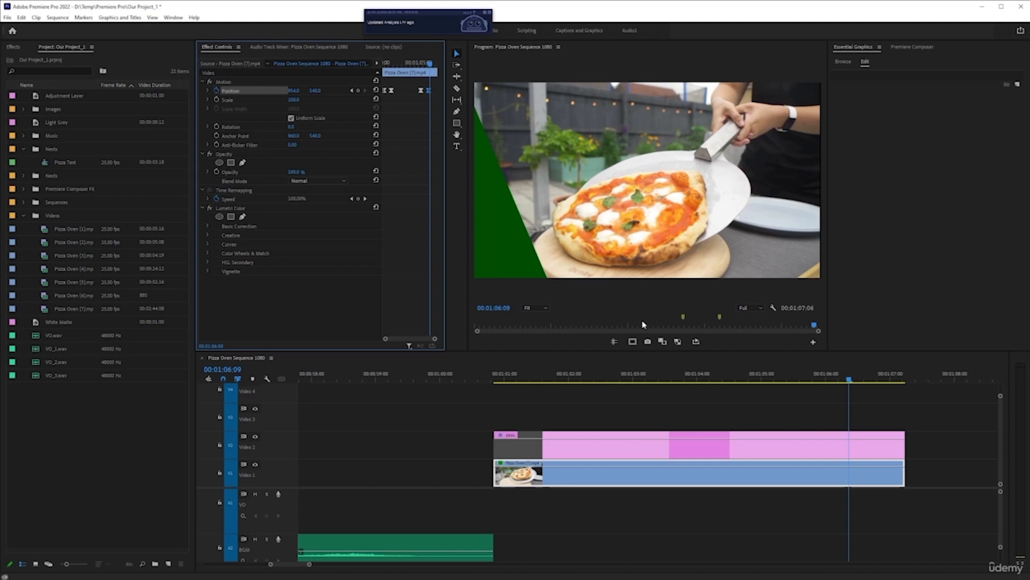
{"action": "key", "text": "Left"}
{"action": "key", "text": "Left"}
{"action": "key", "text": "Right"}
{"action": "key", "text": "Right"}
{"action": "key", "text": "Left"}
{"action": "key", "text": "Right"}
{"action": "key", "text": "Left"}
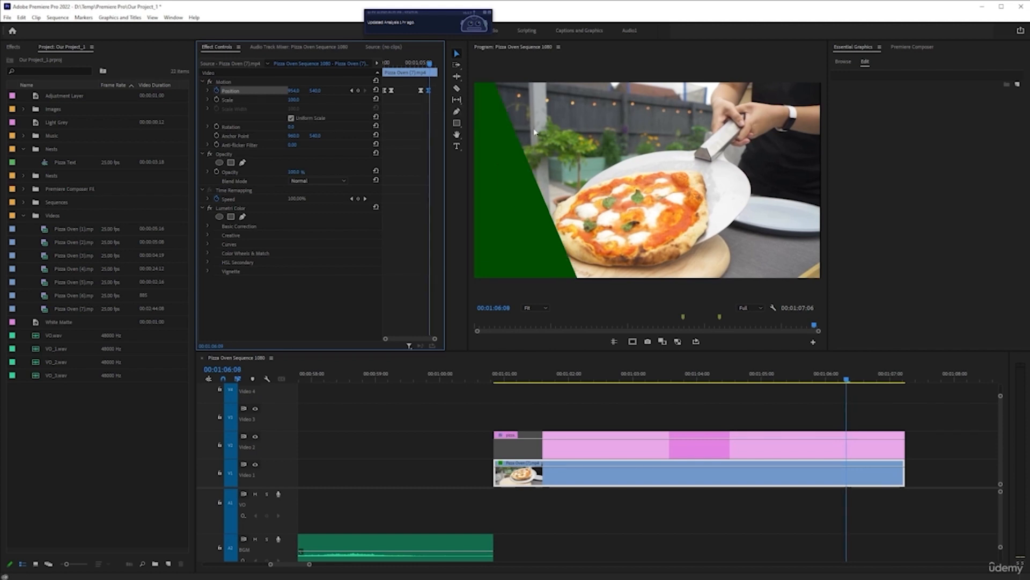
{"action": "left_click", "coordinate": [352, 91]}
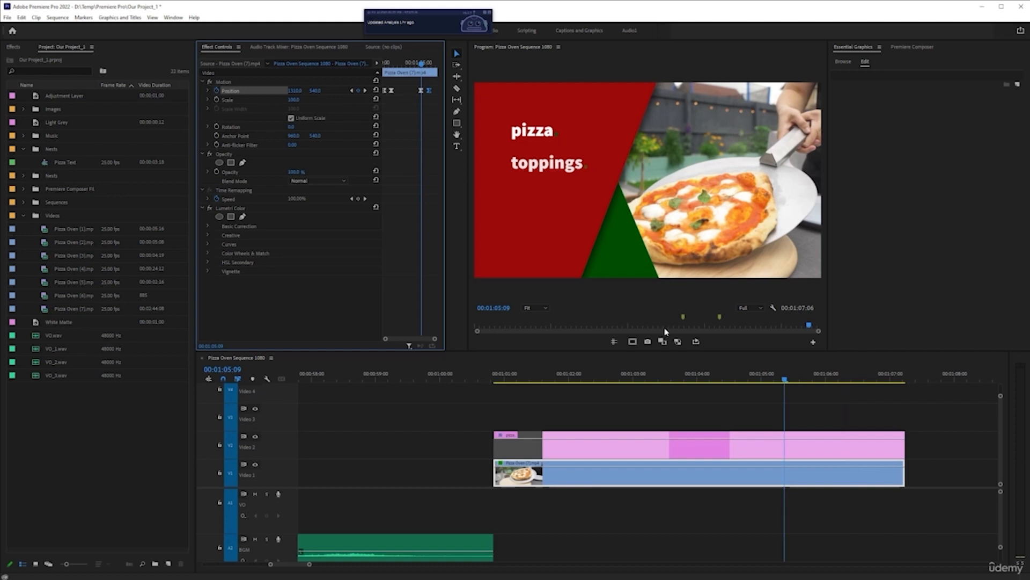
{"action": "key", "text": "space"}
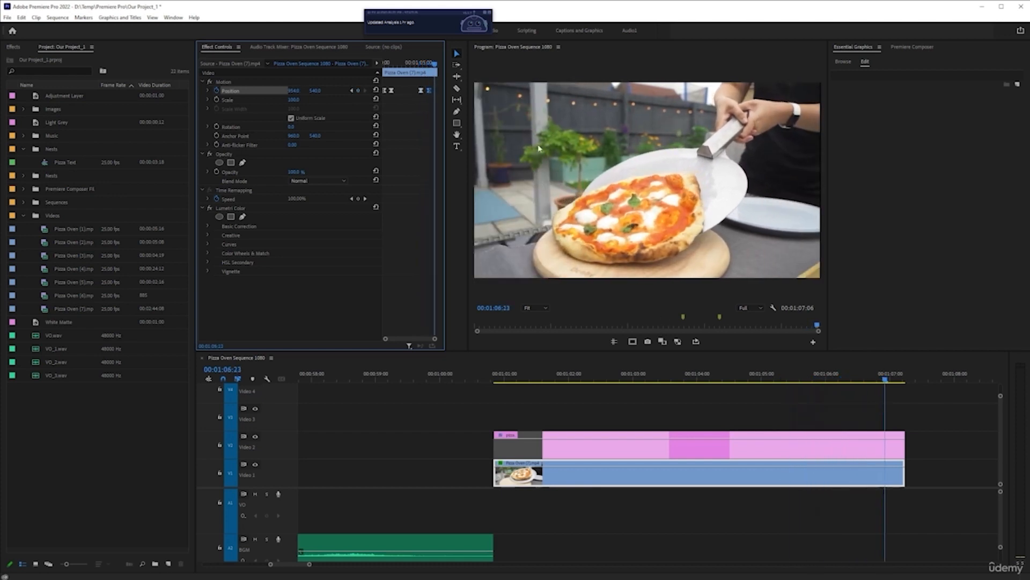
Apply Ease In temporal interpolation to the footage's last Position keyframe and play the title's exit
{"action": "right_click", "coordinate": [429, 92]}
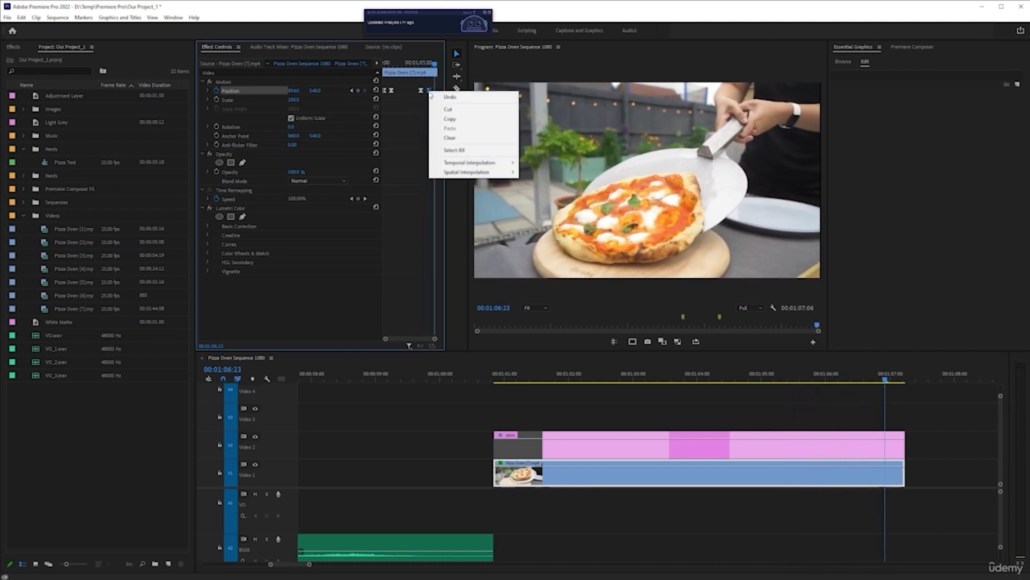
{"action": "mouse_move", "coordinate": [482, 162]}
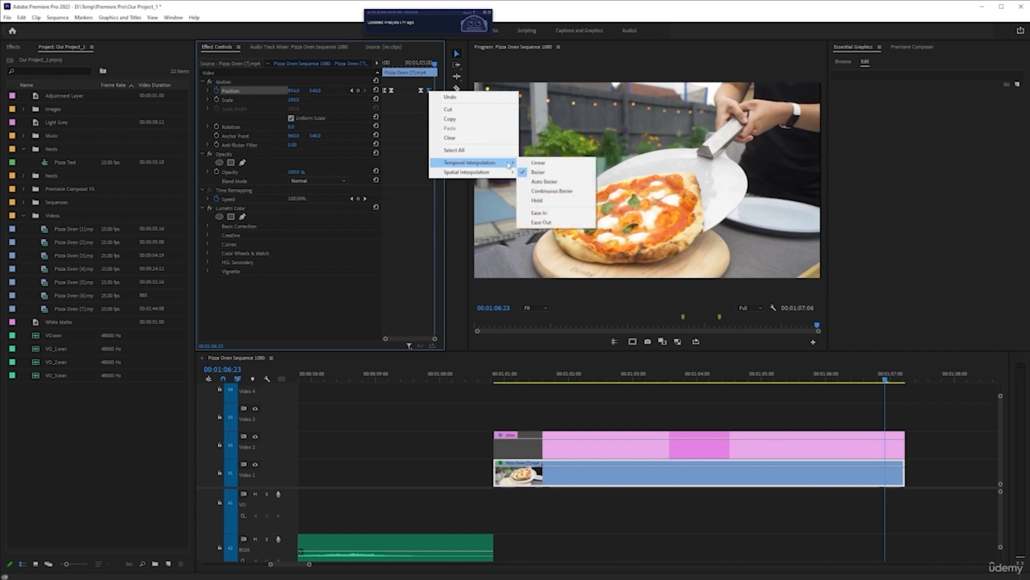
{"action": "left_click", "coordinate": [553, 212]}
{"action": "left_click", "coordinate": [760, 378]}
{"action": "key", "text": "space"}
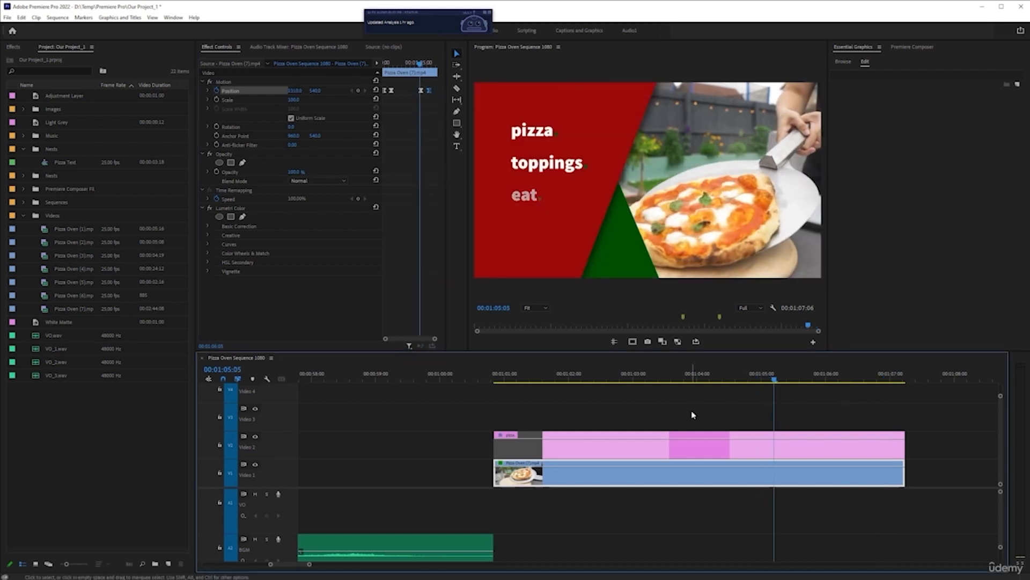
{"action": "key", "text": "space"}
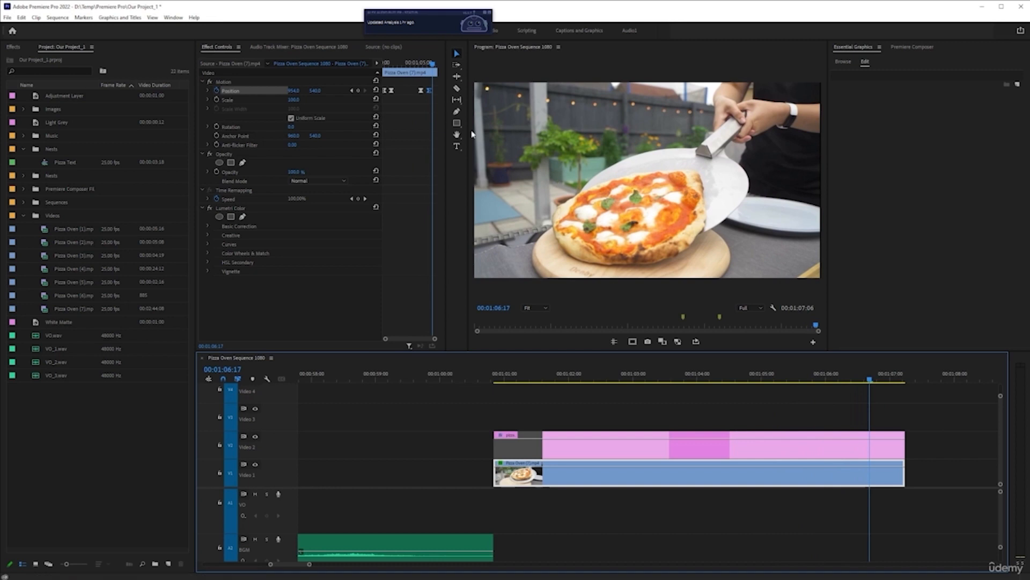
Apply Ease Out temporal interpolation to the footage's third Position keyframe and replay the title's exit
{"action": "right_click", "coordinate": [421, 93]}
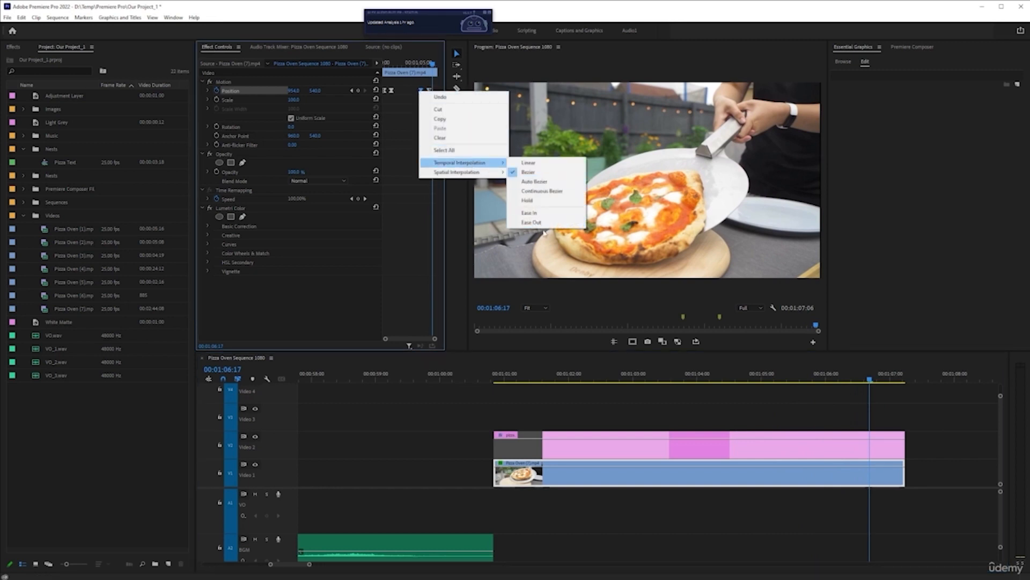
{"action": "left_click", "coordinate": [537, 222]}
{"action": "left_click", "coordinate": [711, 388]}
{"action": "key", "text": "space"}
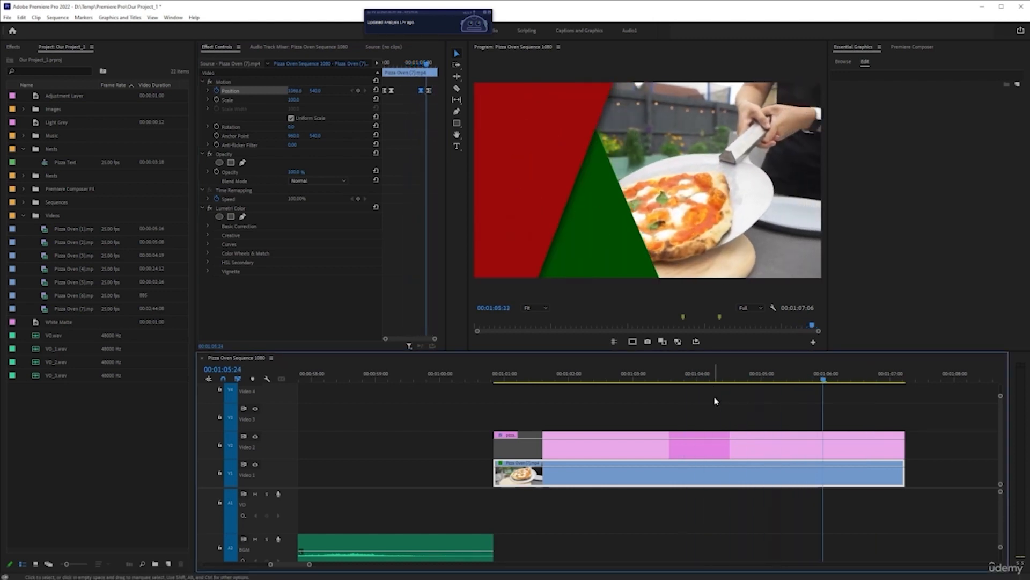
{"action": "key", "text": "space"}
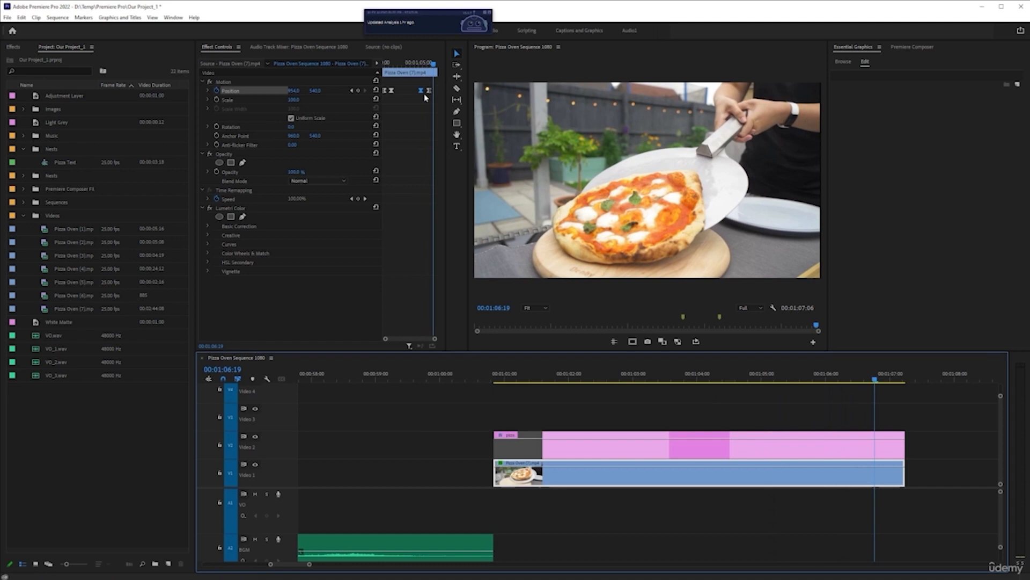
Move the third Position keyframe to about 00:01:05:20 and play the return slide
{"action": "left_click_drag", "start_coordinate": [435, 65], "coordinate": [426, 90]}
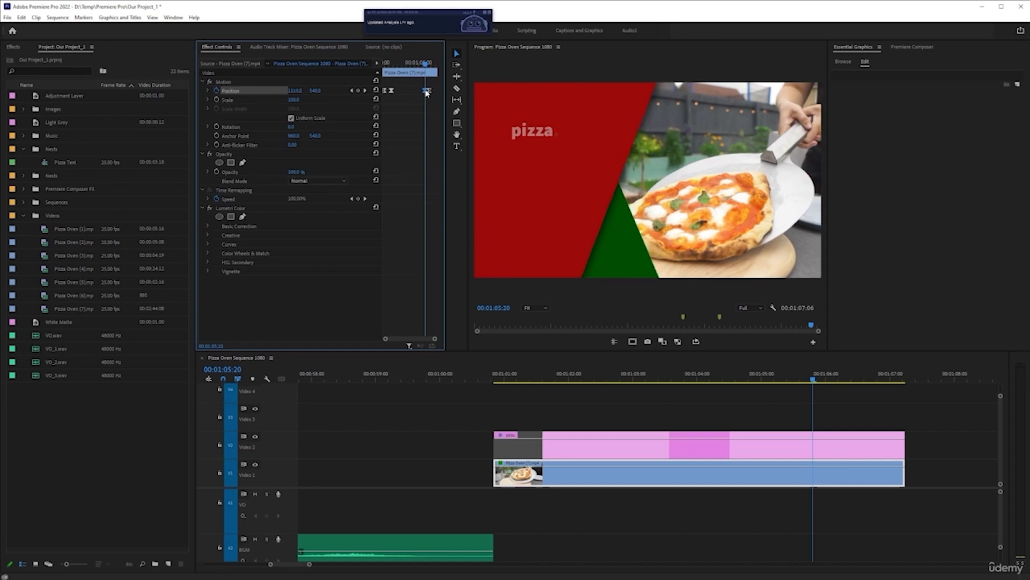
{"action": "left_click", "coordinate": [710, 375]}
{"action": "key", "text": "space"}
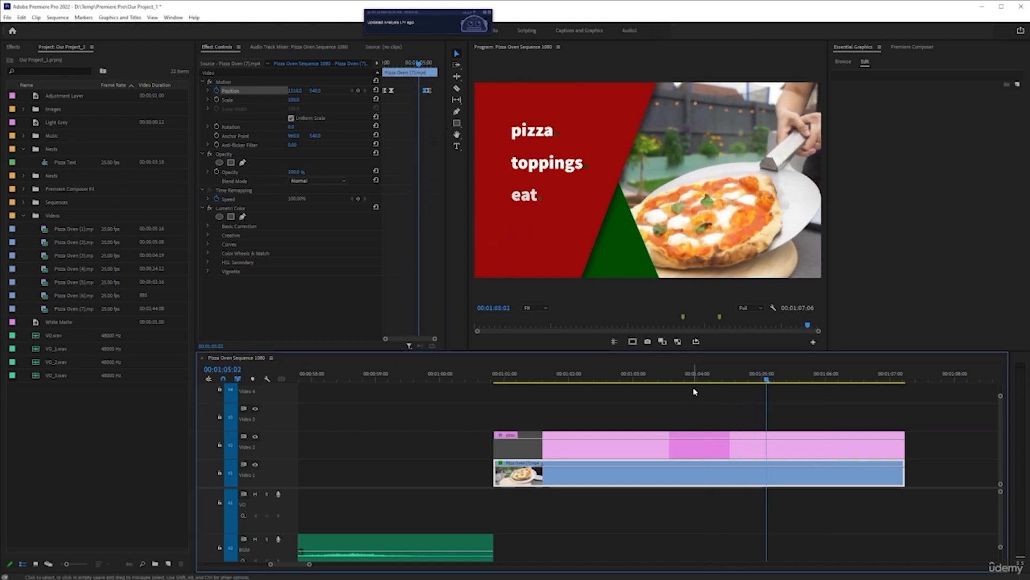
{"action": "key", "text": "space"}
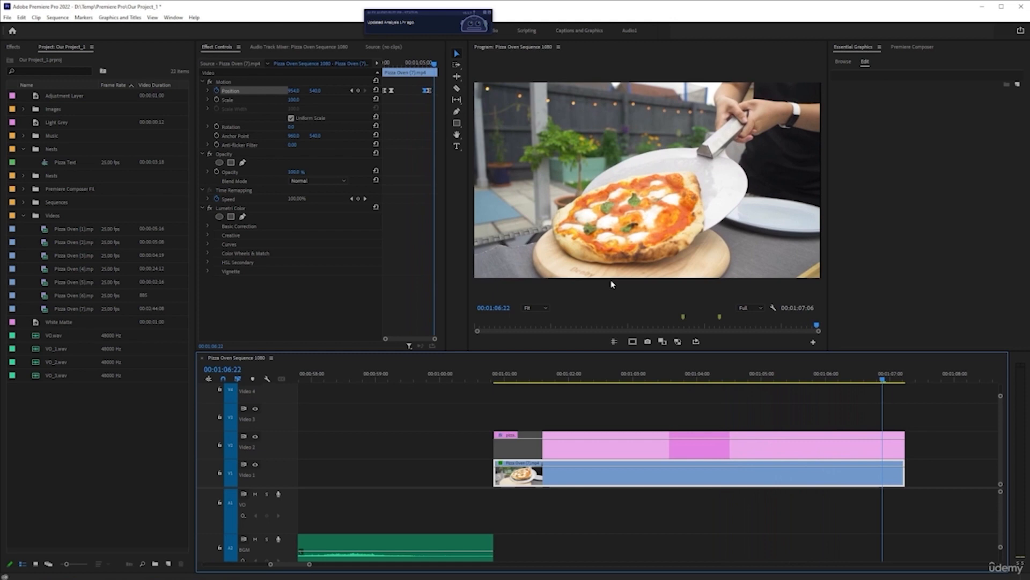
Move the last Position keyframe to 00:01:06:14 in the enlarged keyframe view and replay the exit
{"action": "key", "text": "grave"}
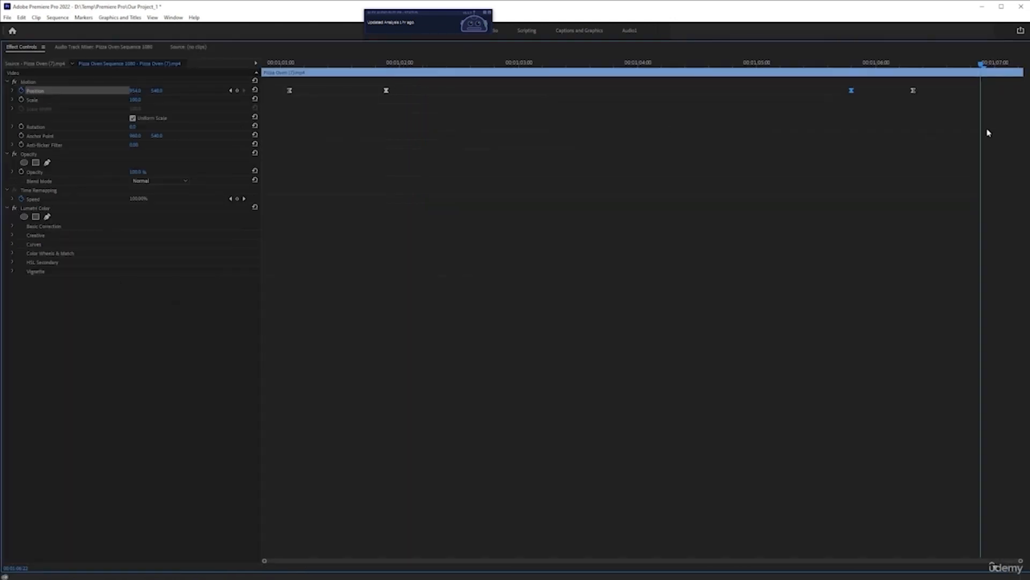
{"action": "left_click", "coordinate": [912, 91]}
{"action": "key", "text": "grave"}
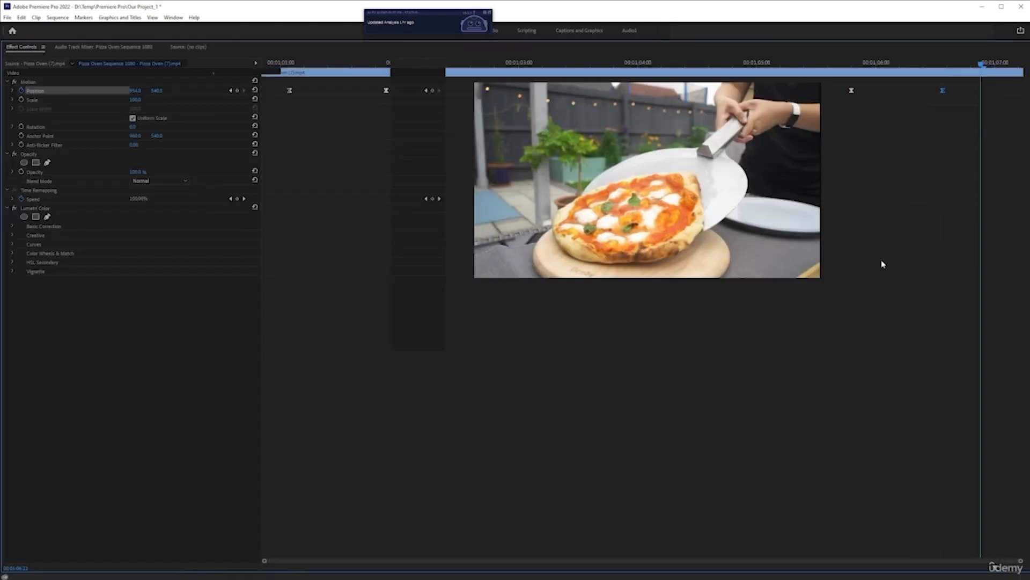
{"action": "left_click", "coordinate": [727, 373]}
{"action": "key", "text": "space"}
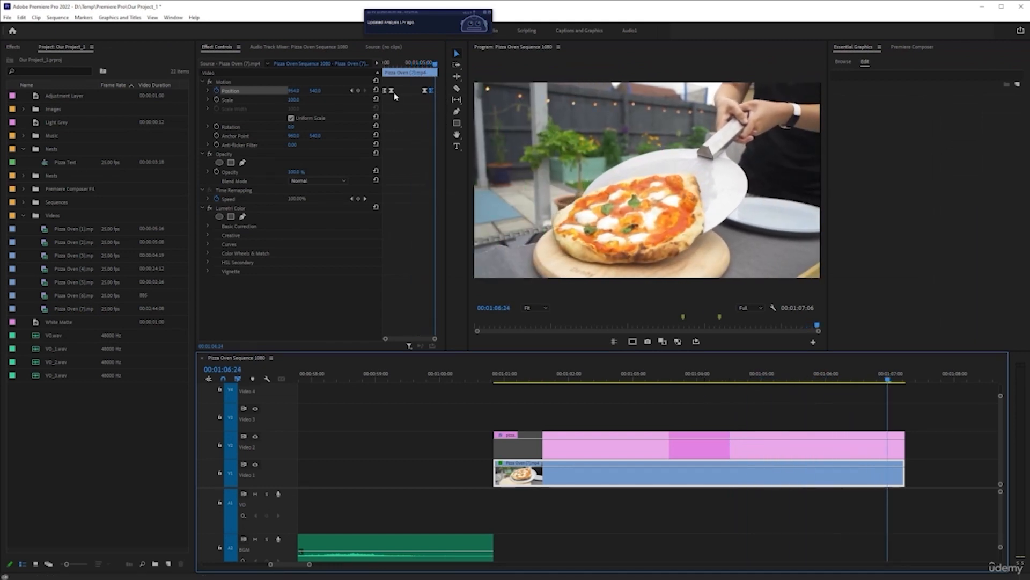
Step back to 00:01:06:08 to check the green edge, move the last Position keyframe just after that frame, and replay the exit
{"action": "left_click", "coordinate": [351, 90]}
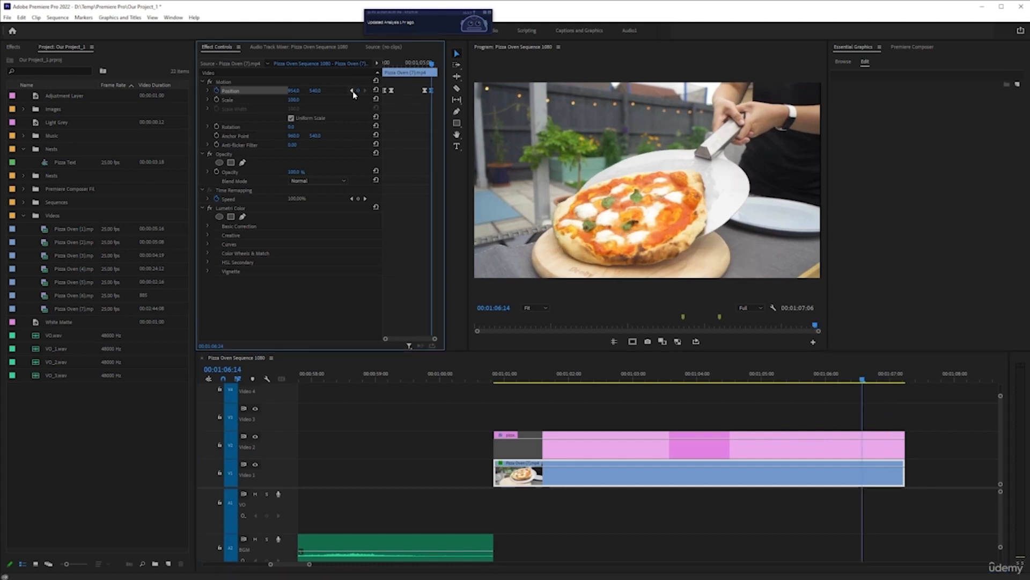
{"action": "key", "text": "Left"}
{"action": "key", "text": "Left"}
{"action": "key", "text": "Left"}
{"action": "key", "text": "Left"}
{"action": "key", "text": "Left"}
{"action": "key", "text": "Left"}
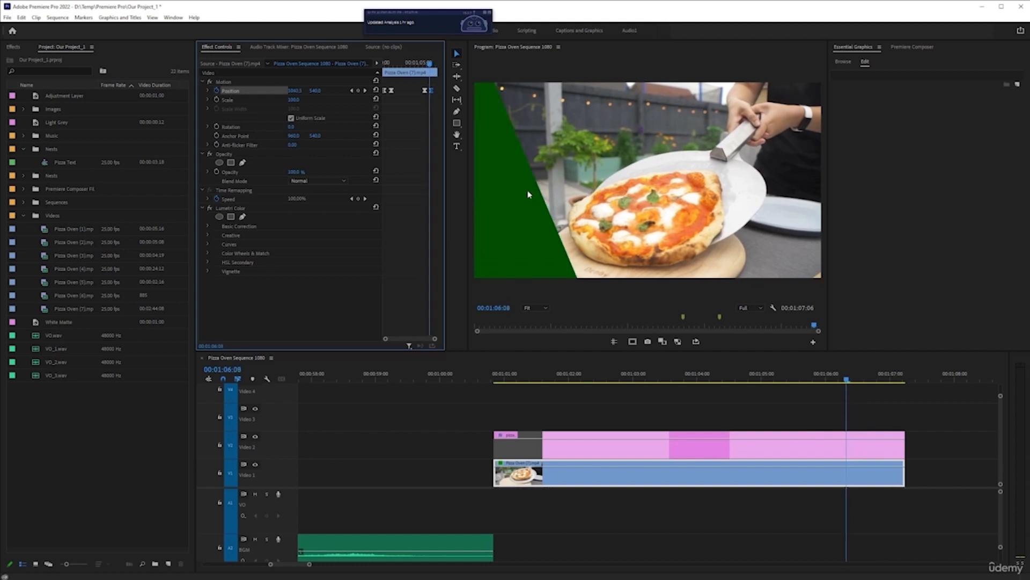
{"action": "key", "text": "grave"}
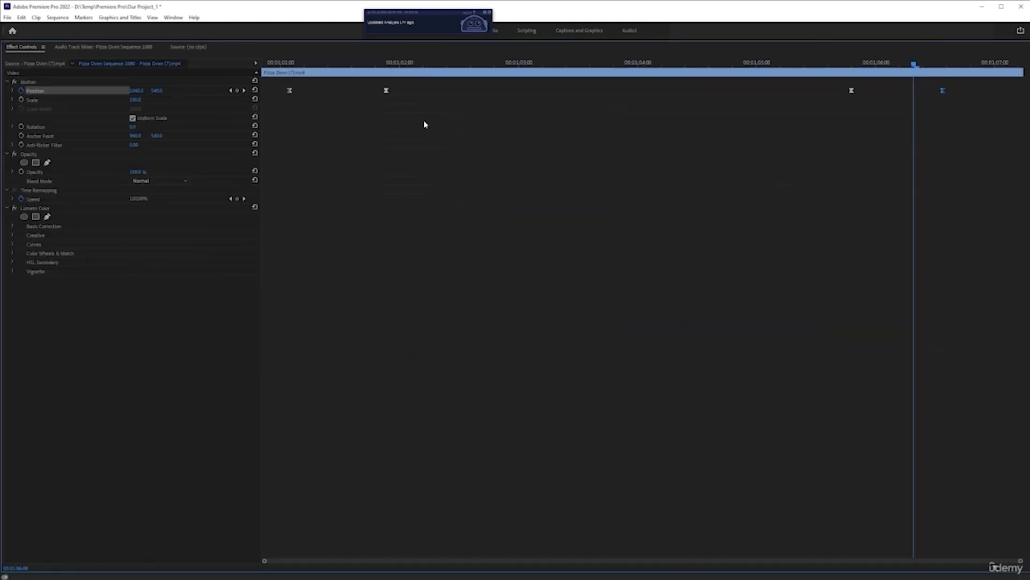
{"action": "left_click_drag", "start_coordinate": [941, 91], "coordinate": [924, 92]}
{"action": "key", "text": "grave"}
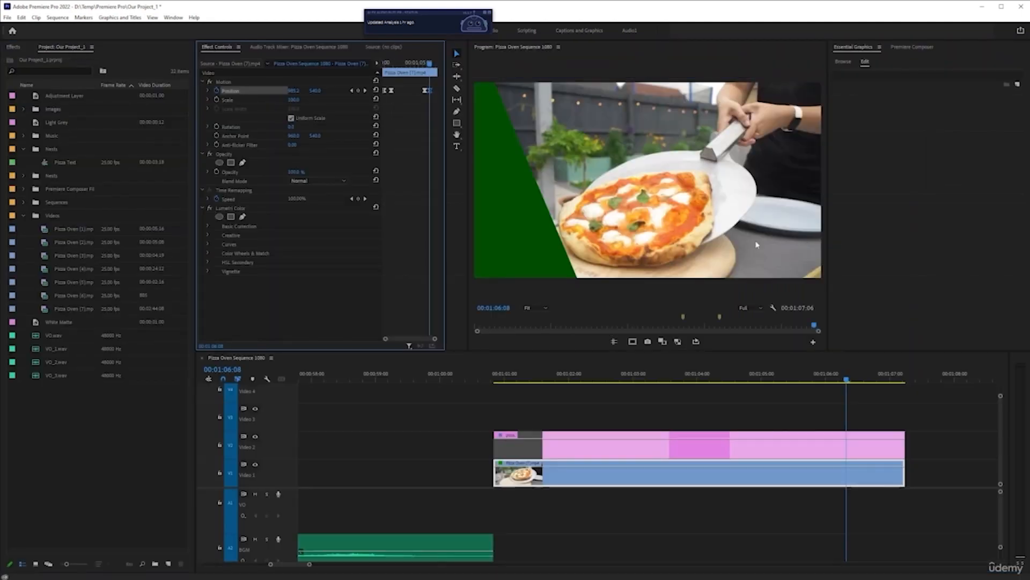
{"action": "left_click", "coordinate": [690, 378]}
{"action": "key", "text": "space"}
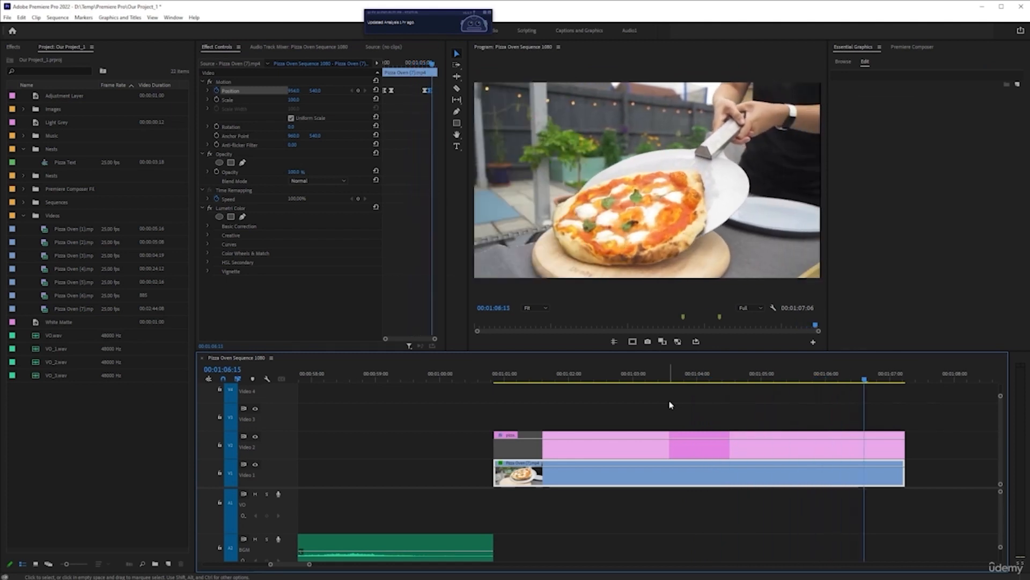
Play the whole title sequence from the start of the clip to examine both slides
{"action": "left_click", "coordinate": [697, 376]}
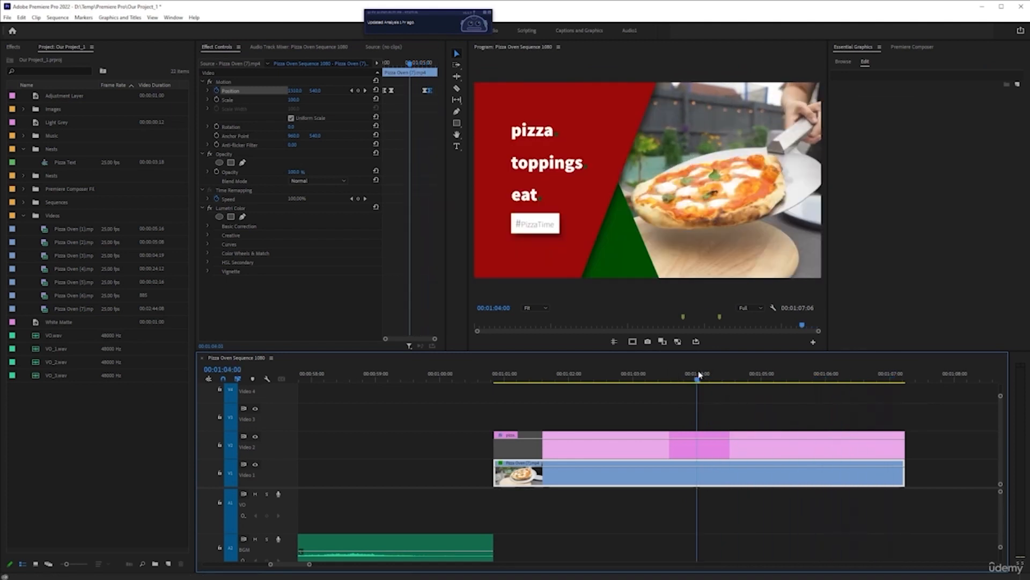
{"action": "key", "text": "Up"}
{"action": "key", "text": "space"}
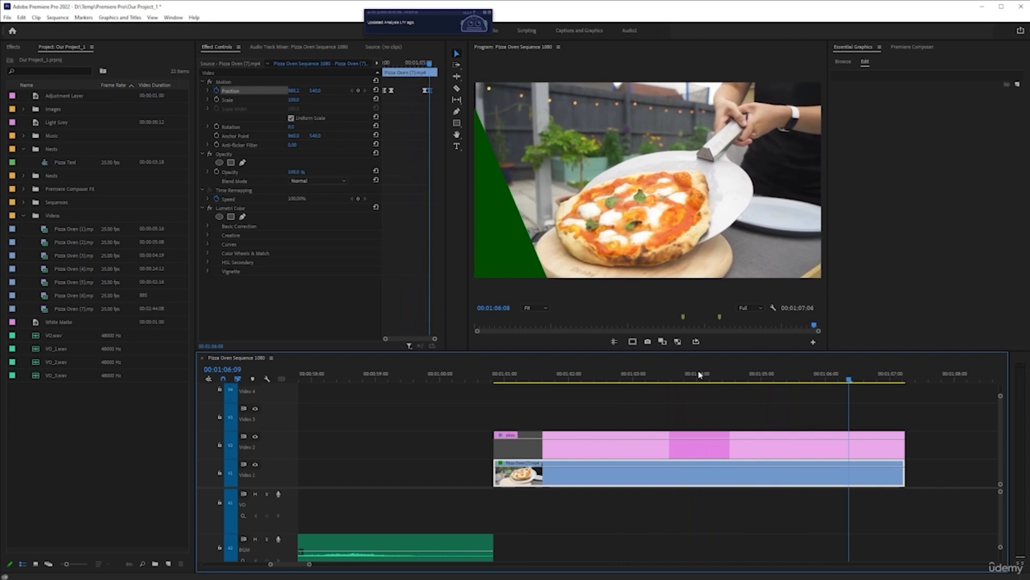
Select the title graphic and scrub through its fully displayed section to 00:01:03:13
{"action": "left_click", "coordinate": [701, 376]}
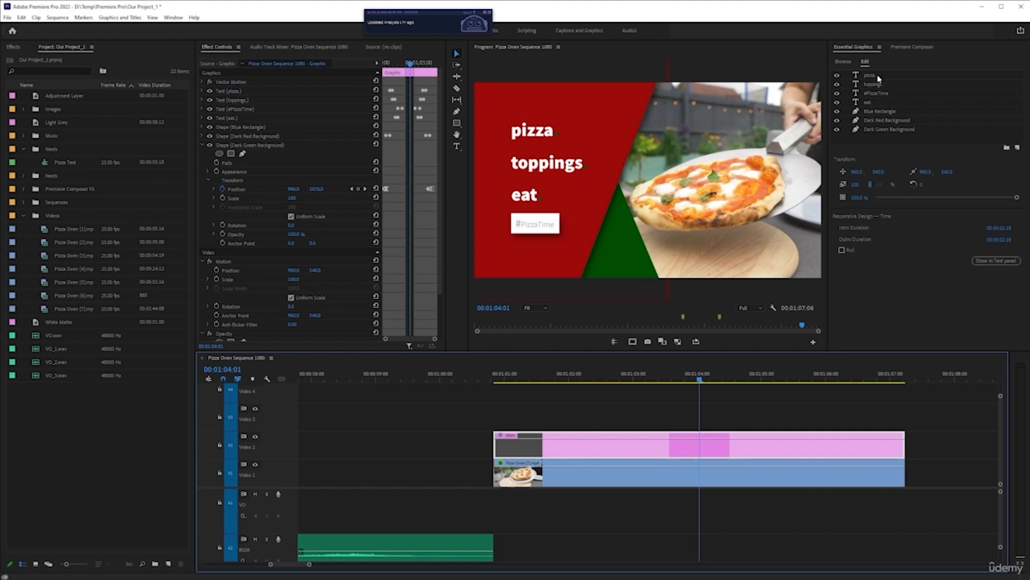
{"action": "left_click", "coordinate": [670, 375]}
{"action": "left_click_drag", "start_coordinate": [626, 378], "coordinate": [669, 387]}
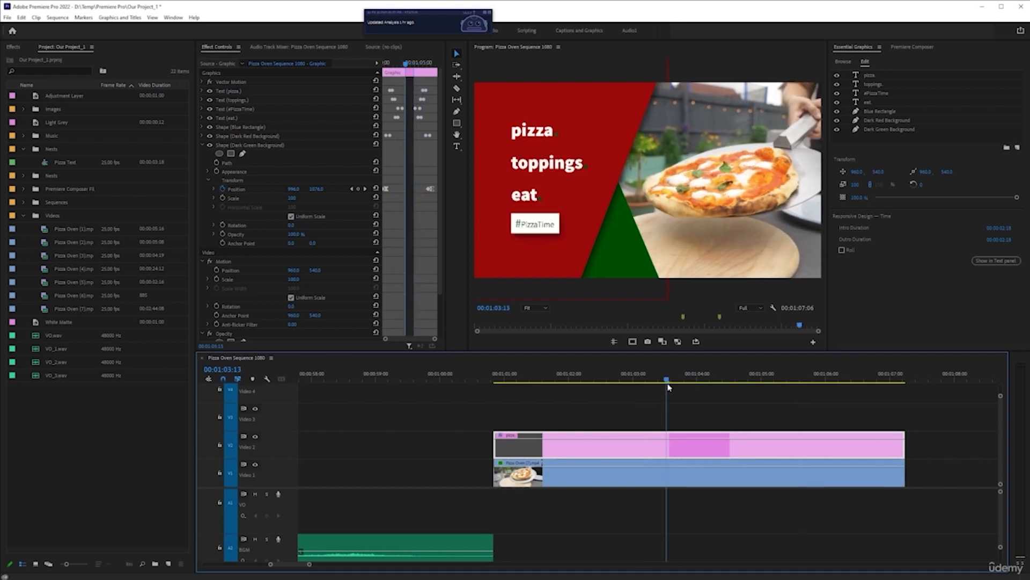